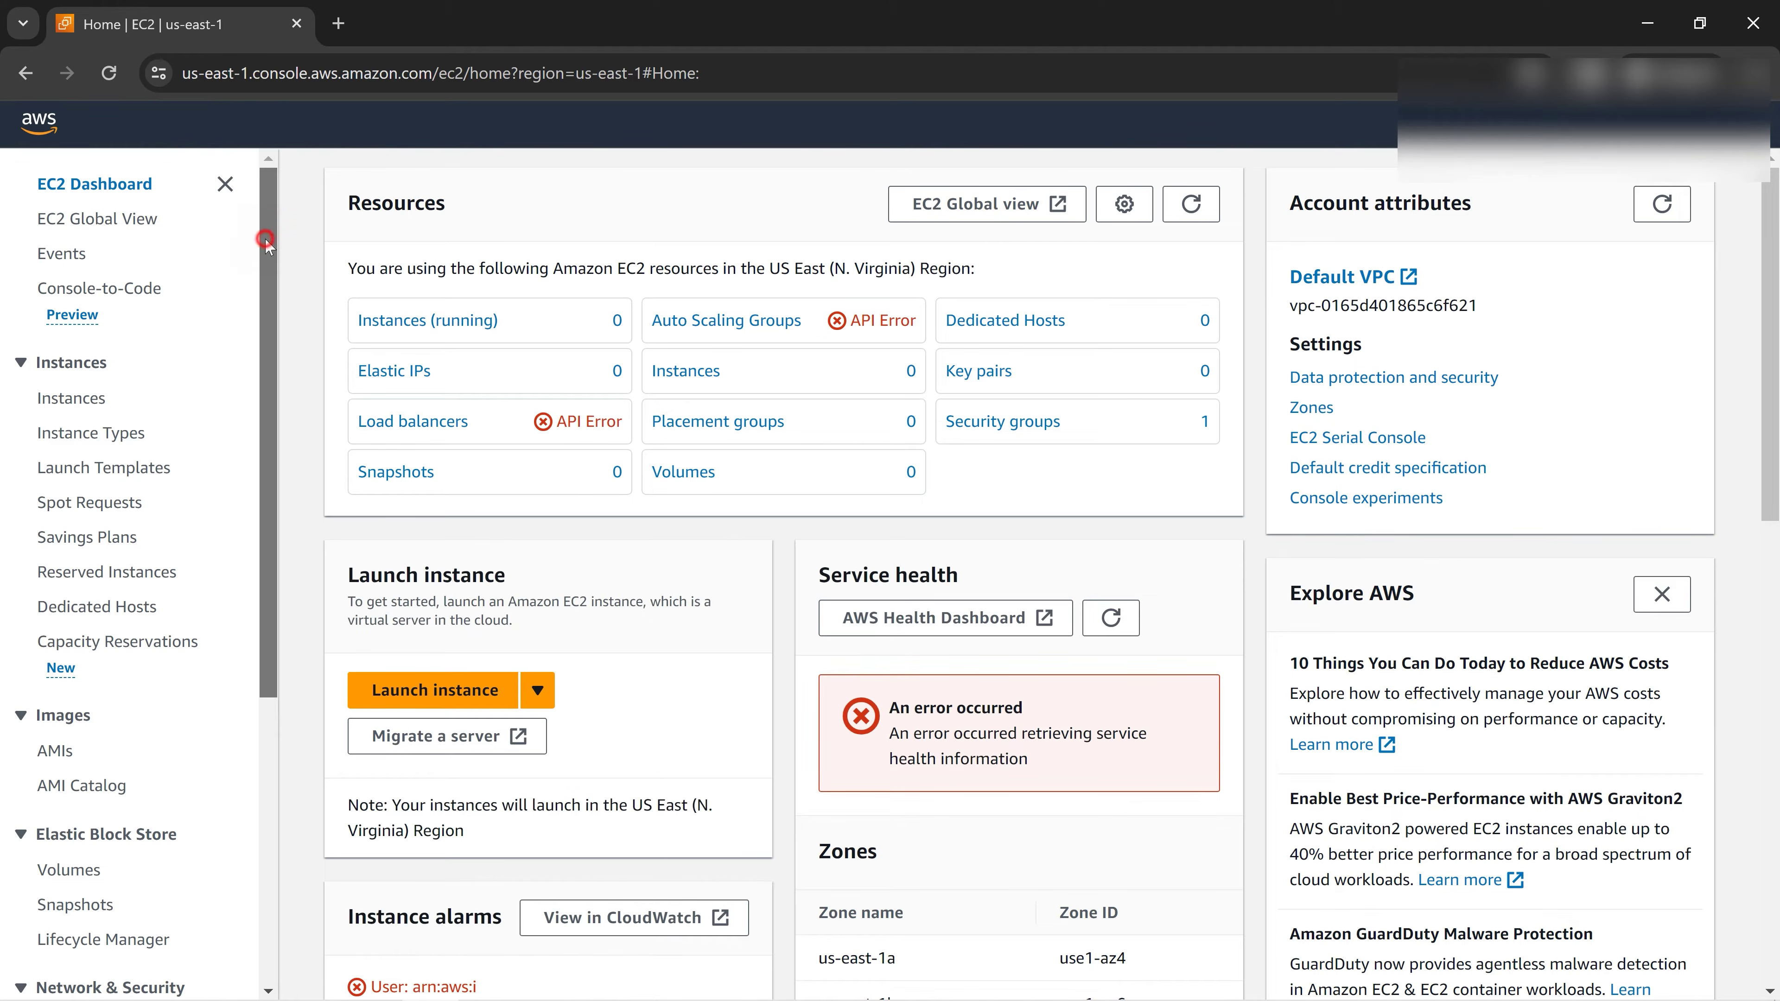
Step: Begin a new EC2 placement group named ec2-cluster-PG with the Cluster placement strategy
{"action": "left_click_drag", "start_coordinate": [268, 245], "coordinate": [264, 418]}
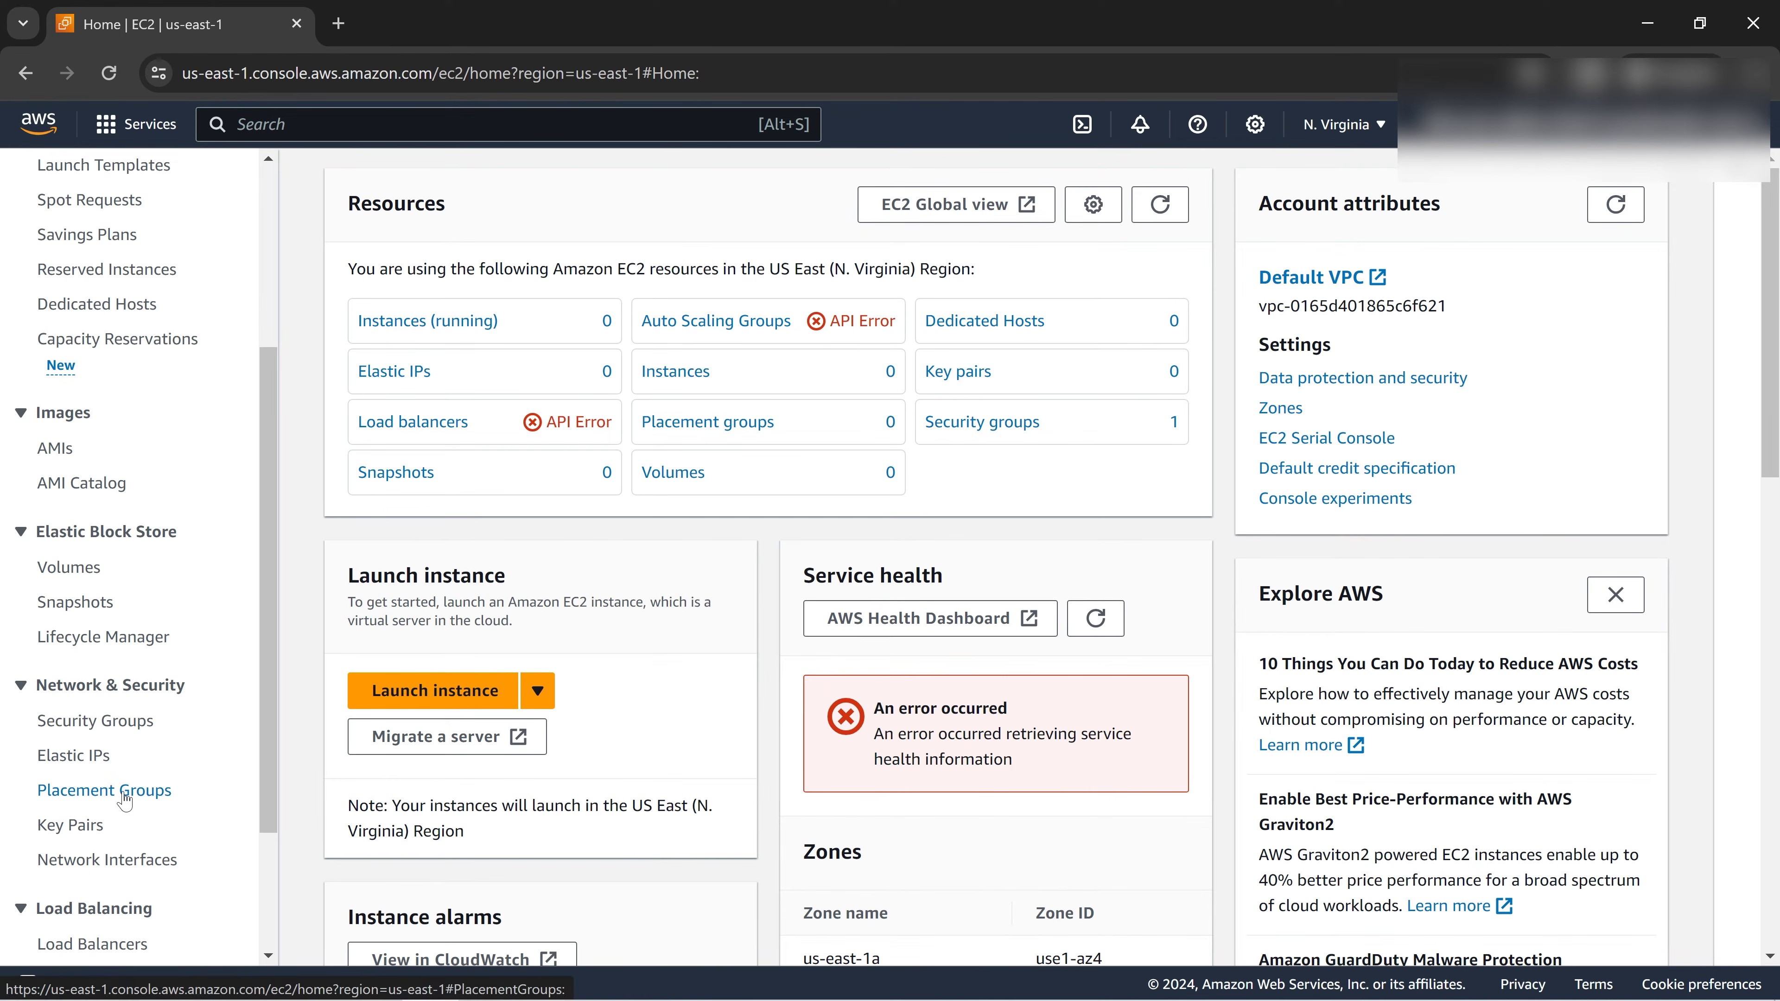
{"action": "left_click", "coordinate": [124, 799]}
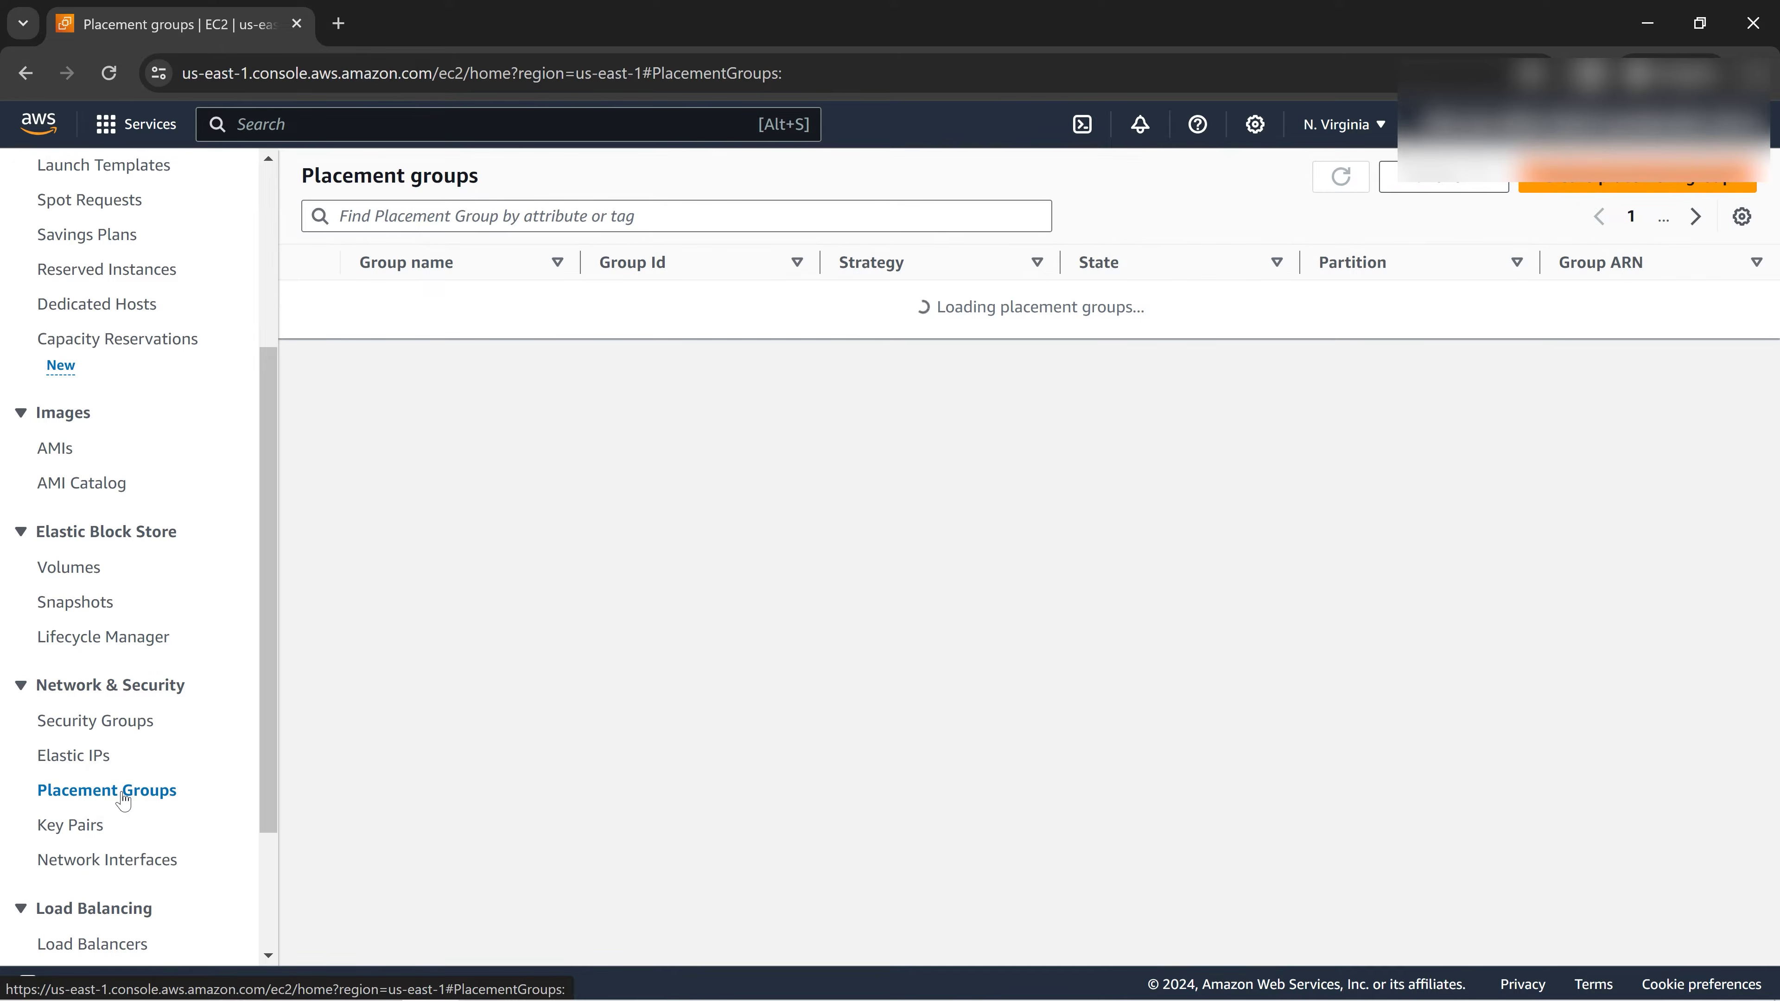
{"action": "left_click", "coordinate": [1632, 187]}
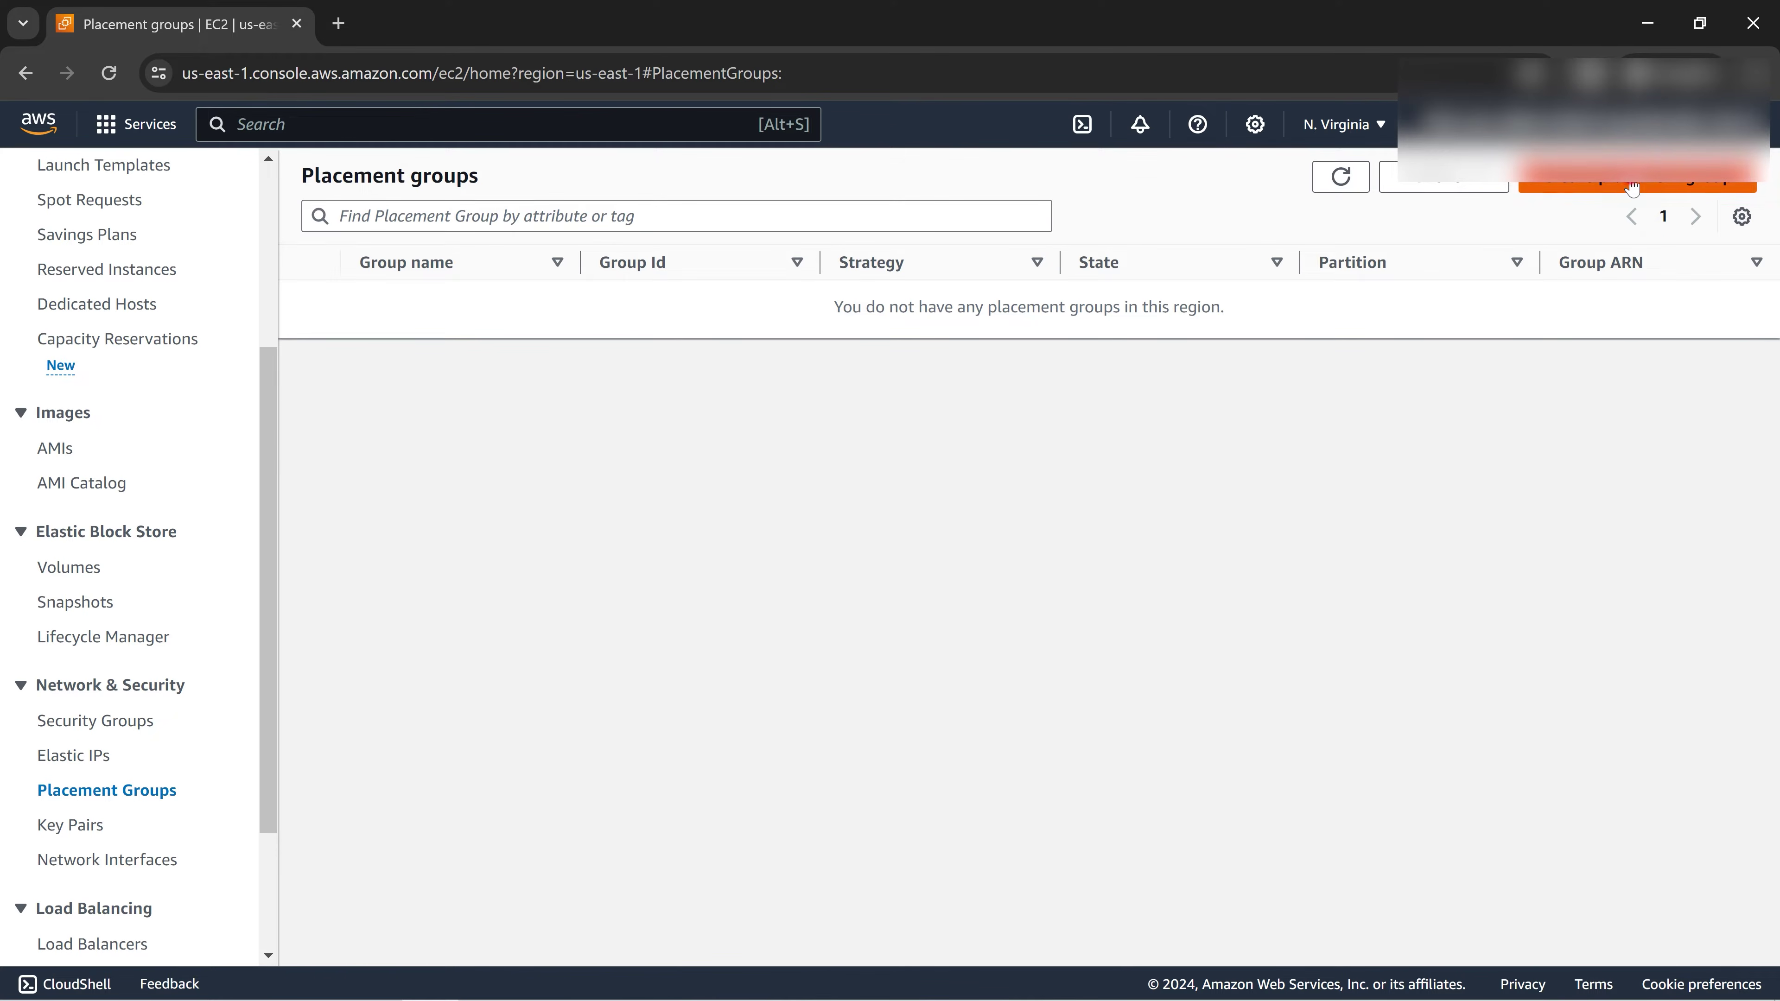
{"action": "left_click", "coordinate": [655, 426]}
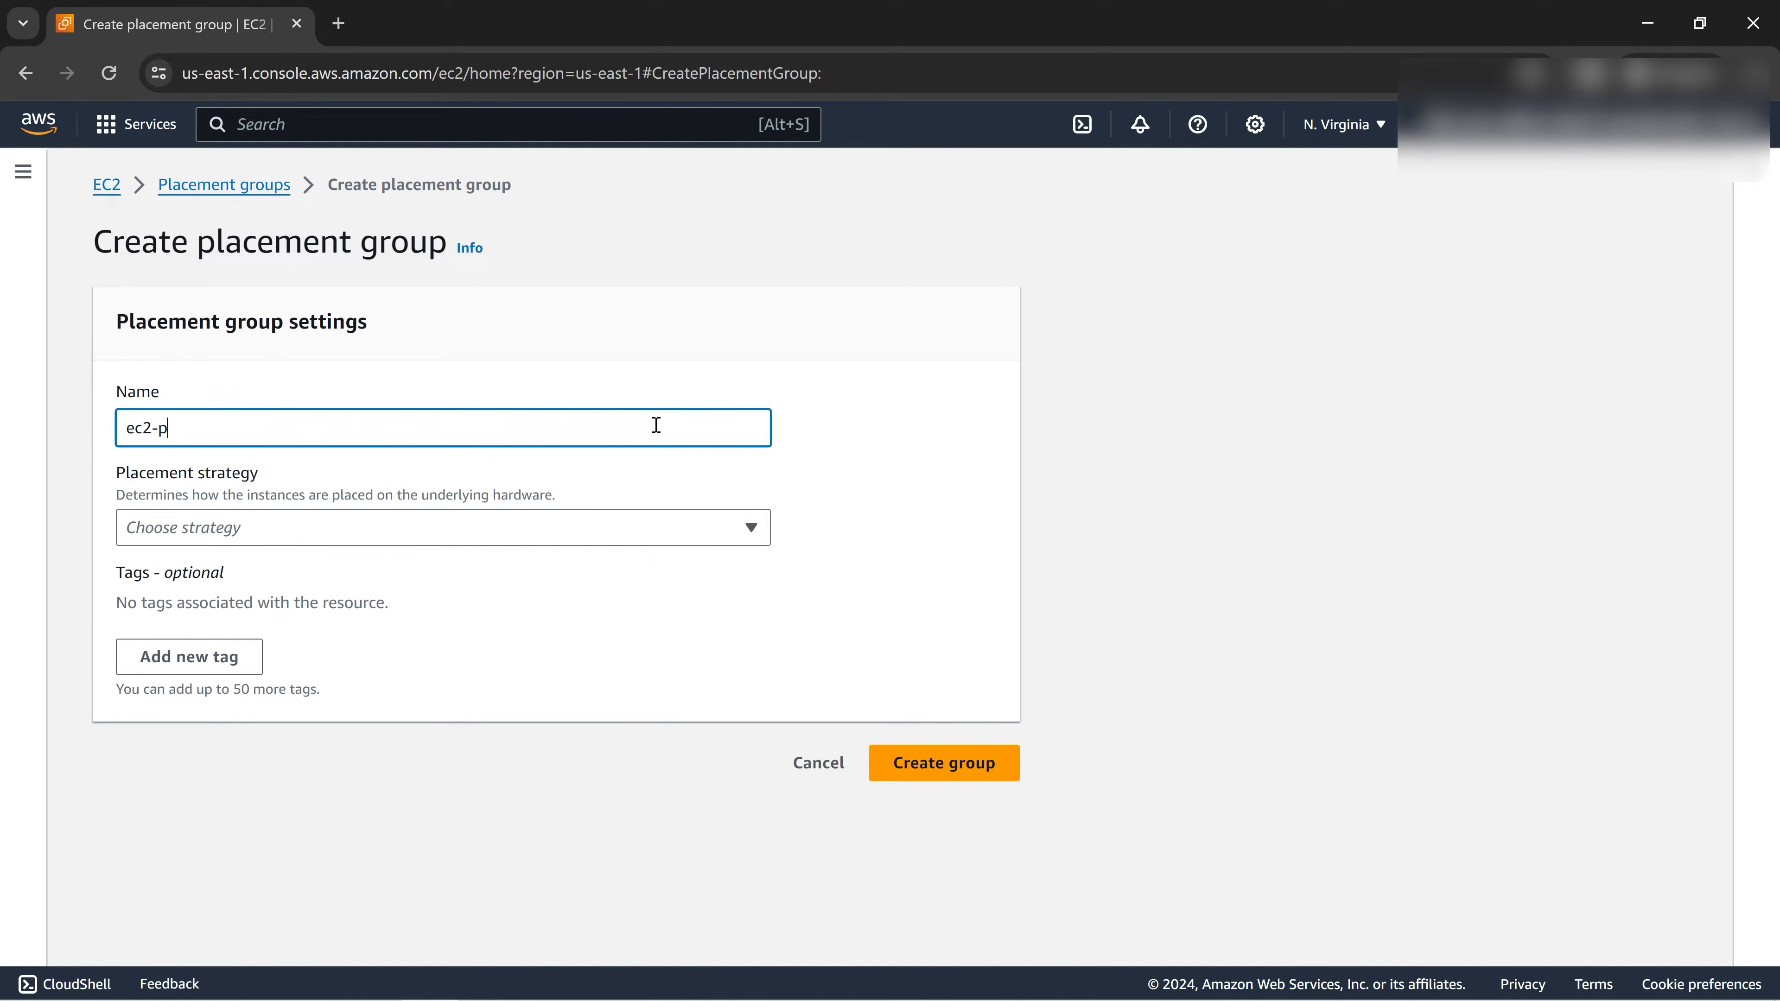
{"action": "type", "text": "ec2-pla"}
{"action": "key", "text": "BackSpace"}
{"action": "key", "text": "BackSpace"}
{"action": "key", "text": "BackSpace"}
{"action": "left_click", "coordinate": [417, 526]}
{"action": "left_click", "coordinate": [297, 569]}
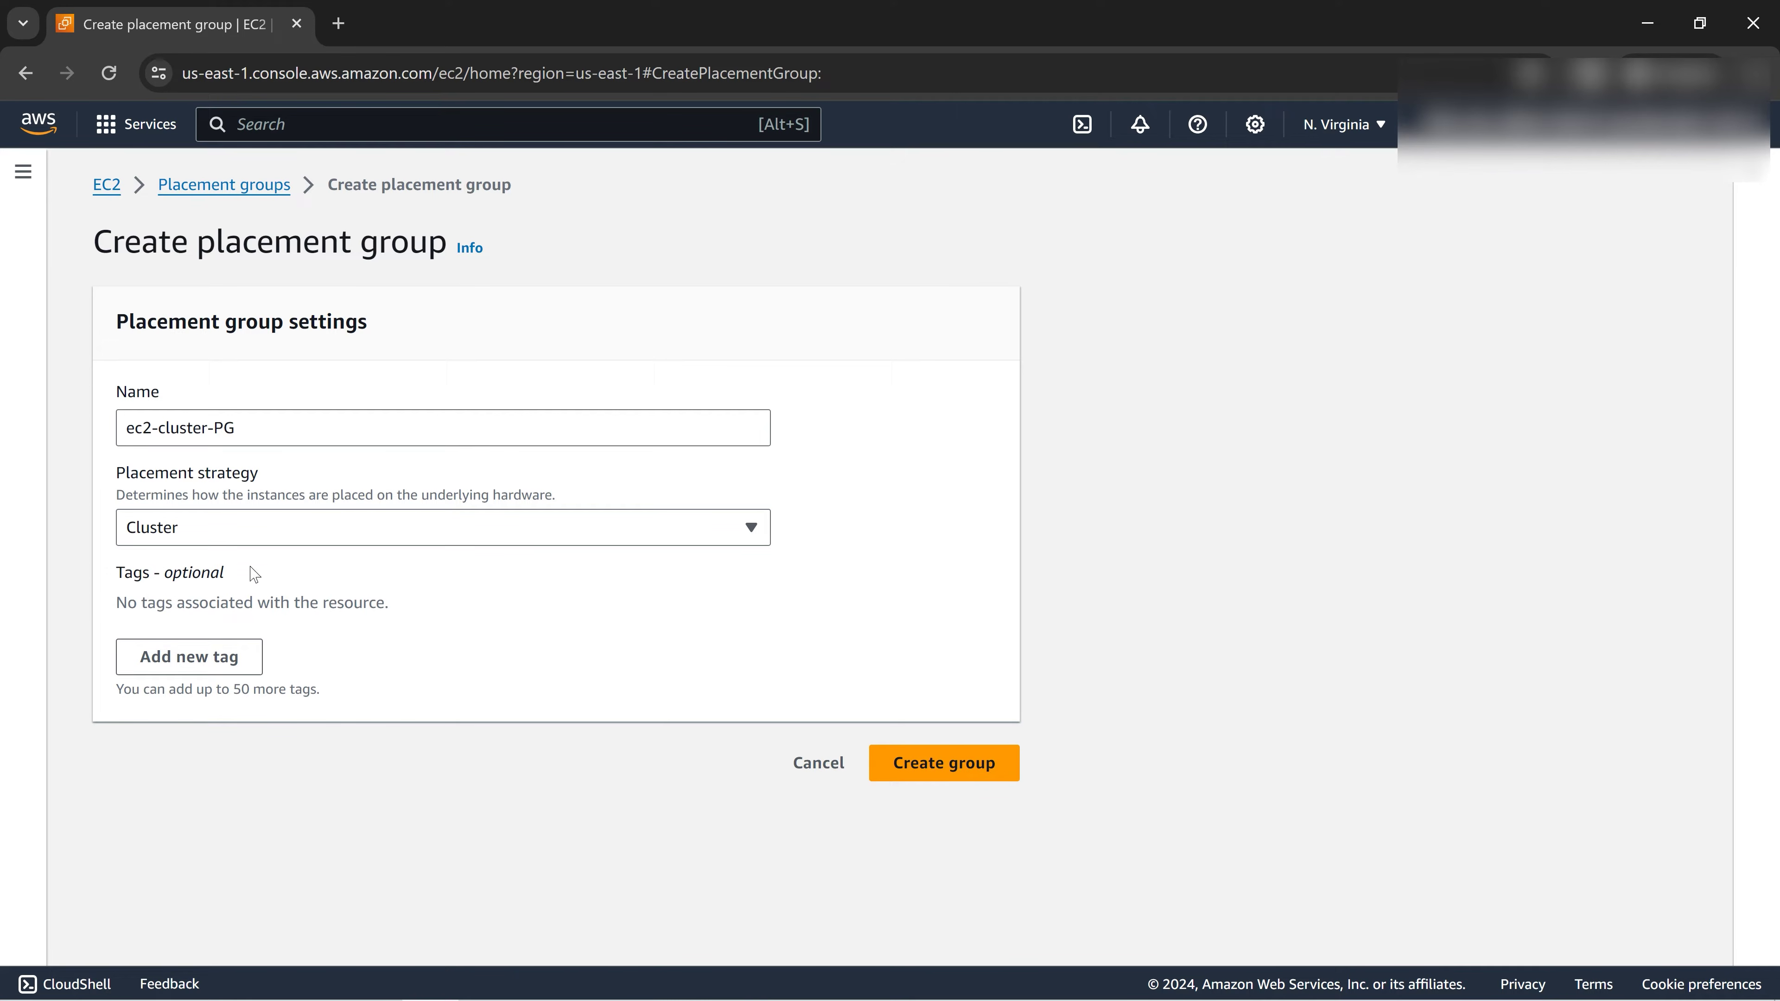
Step: Add a tag with key ec2 and value cluster, and create the cluster placement group
{"action": "left_click", "coordinate": [226, 653]}
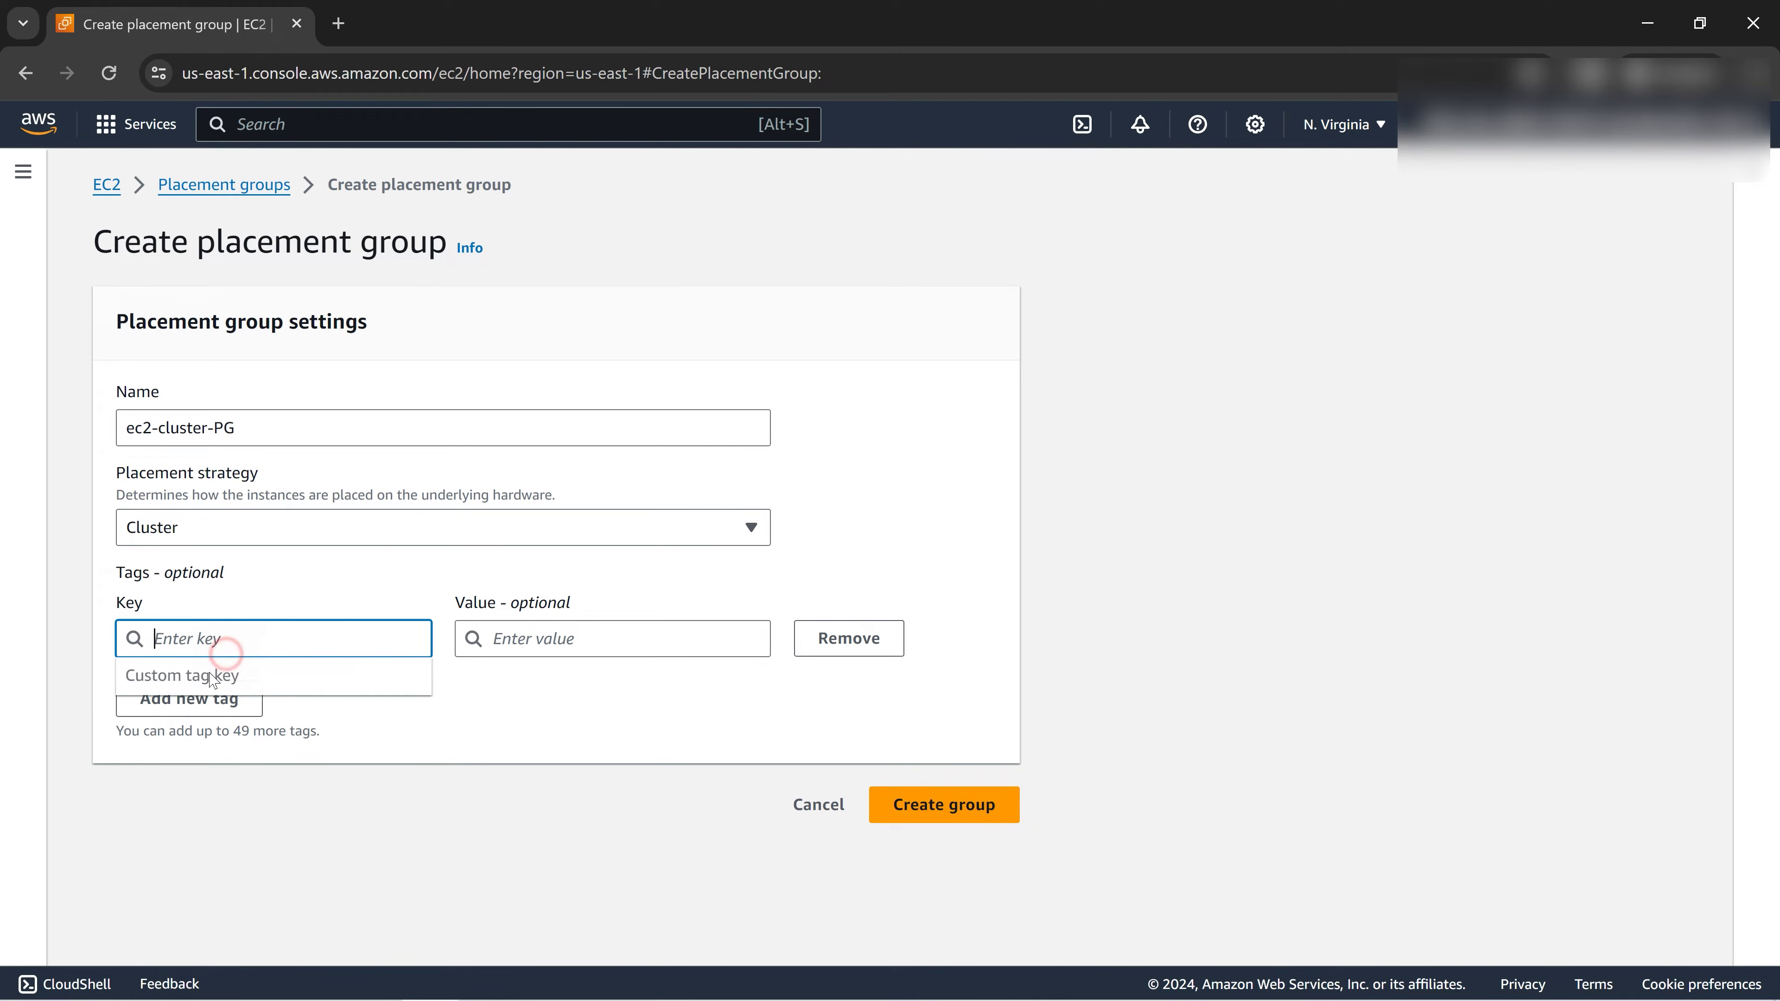
{"action": "left_click", "coordinate": [216, 639]}
{"action": "type", "text": "ec2"}
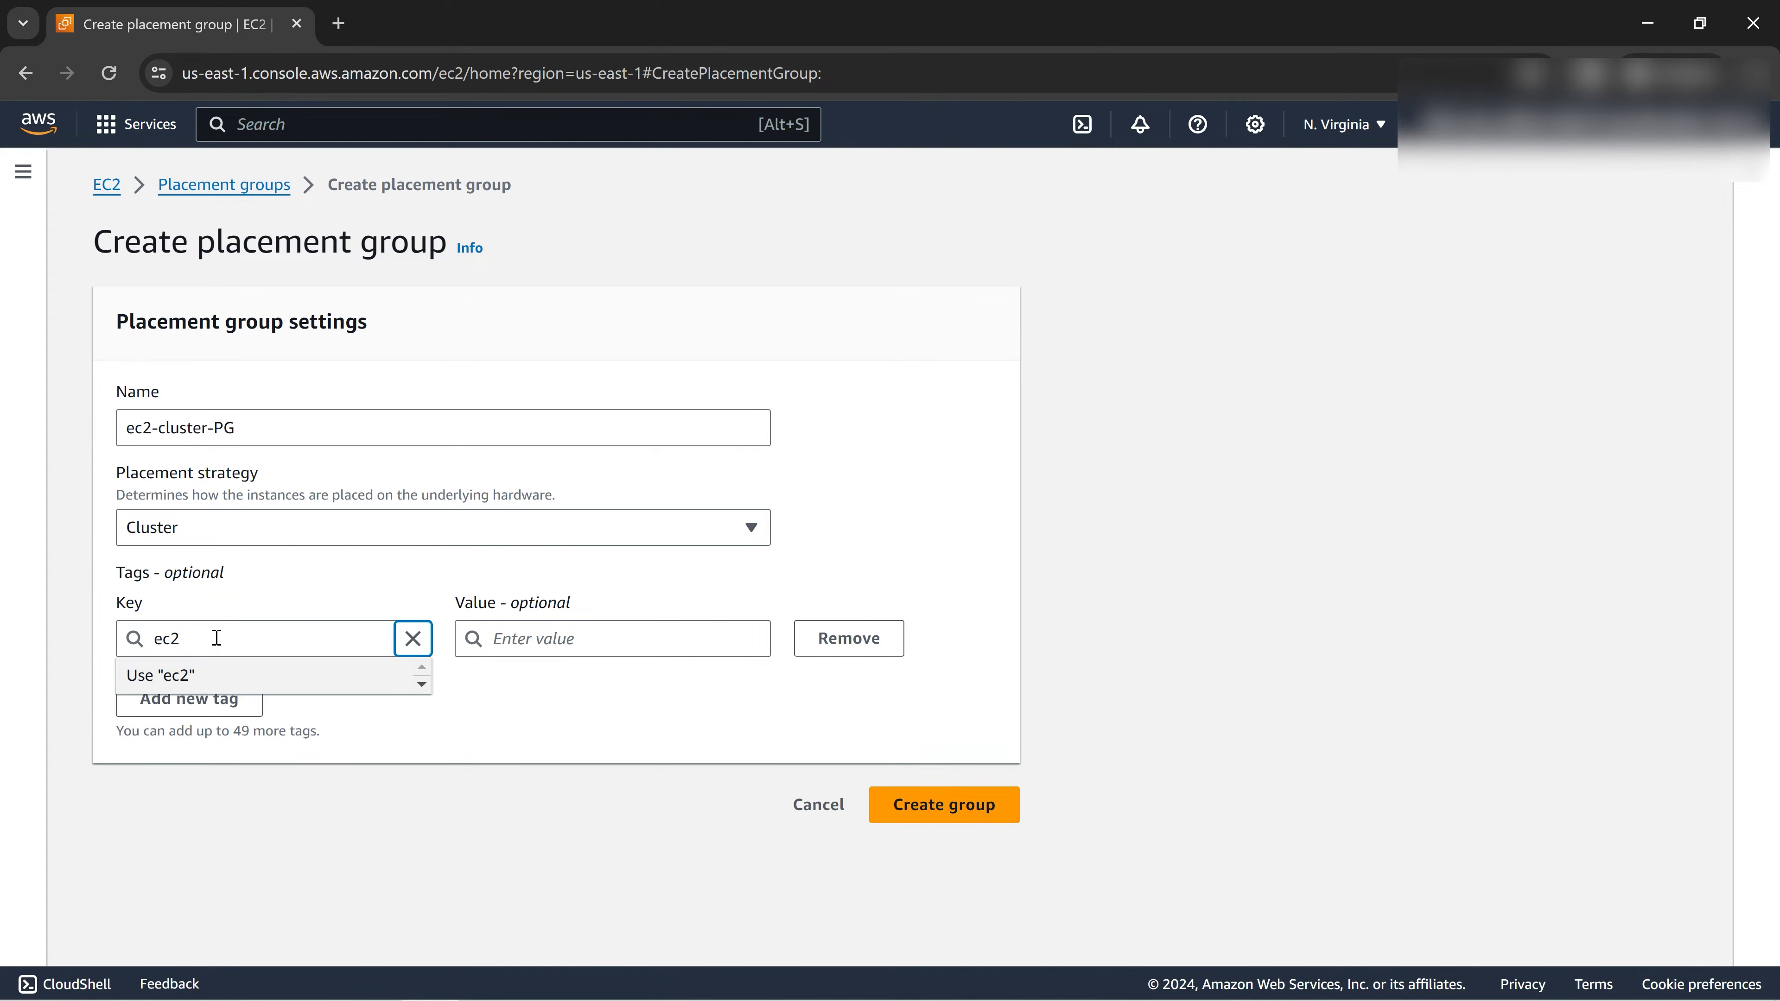
{"action": "key", "text": "Tab"}
{"action": "type", "text": "cluster"}
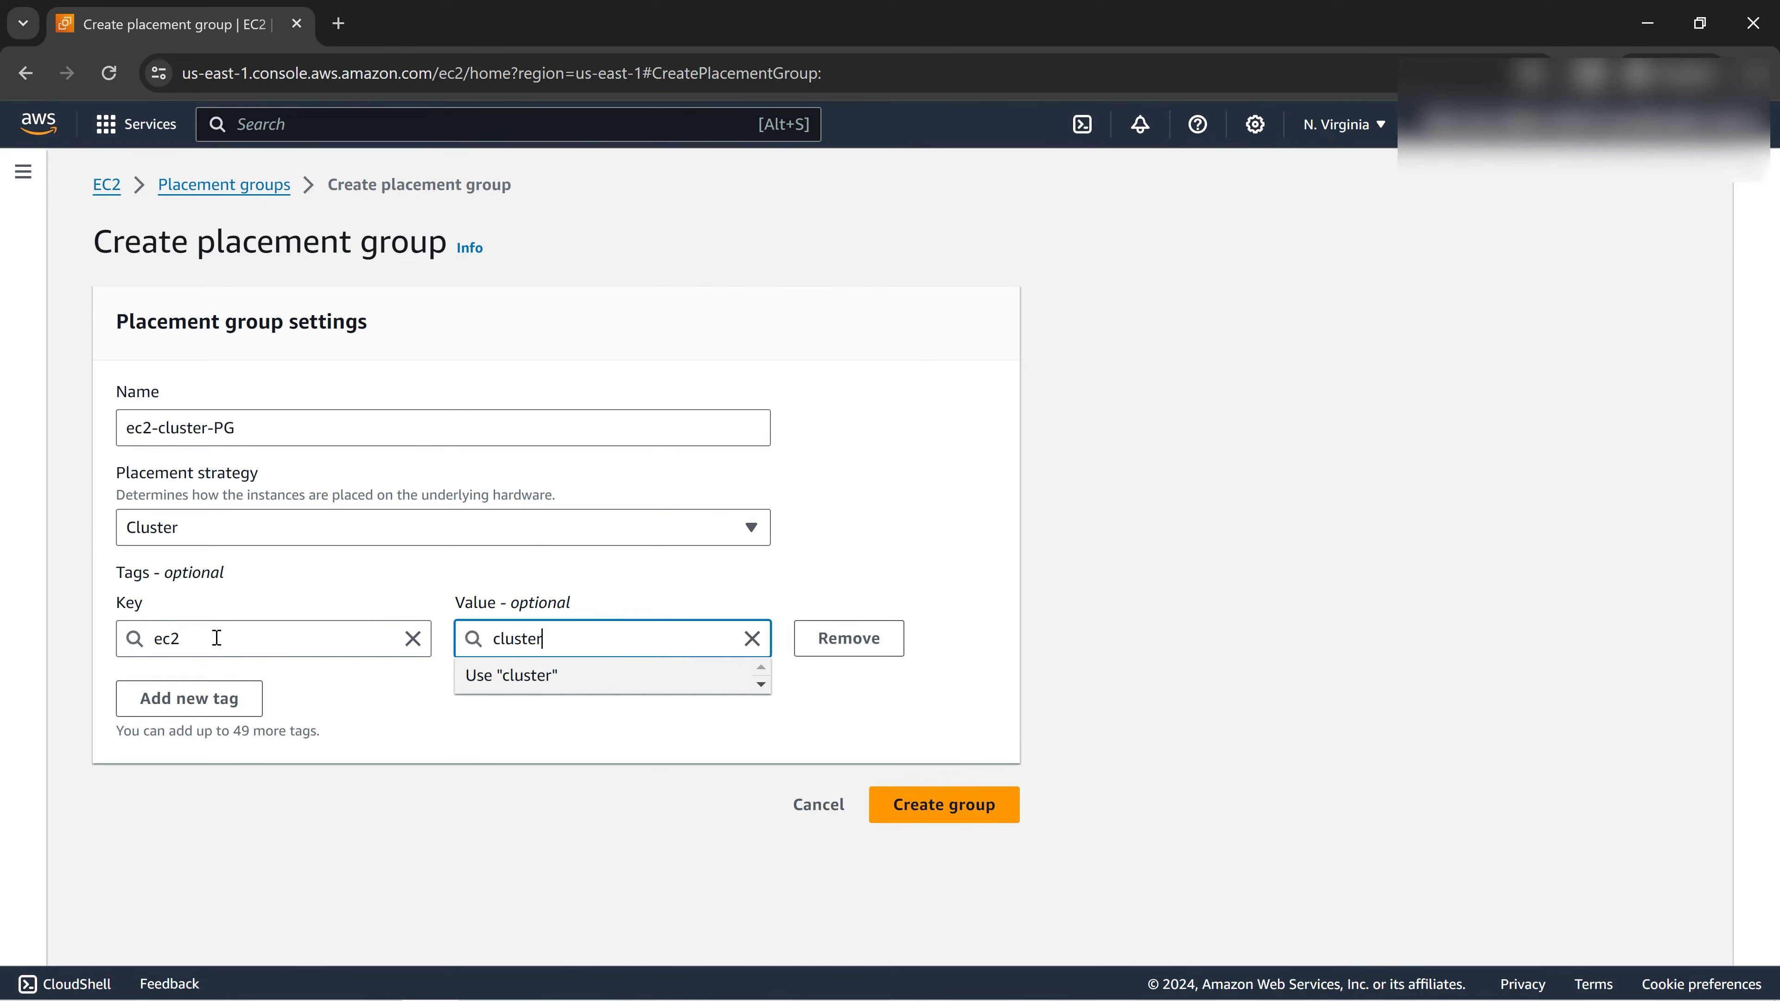
{"action": "left_click", "coordinate": [921, 712]}
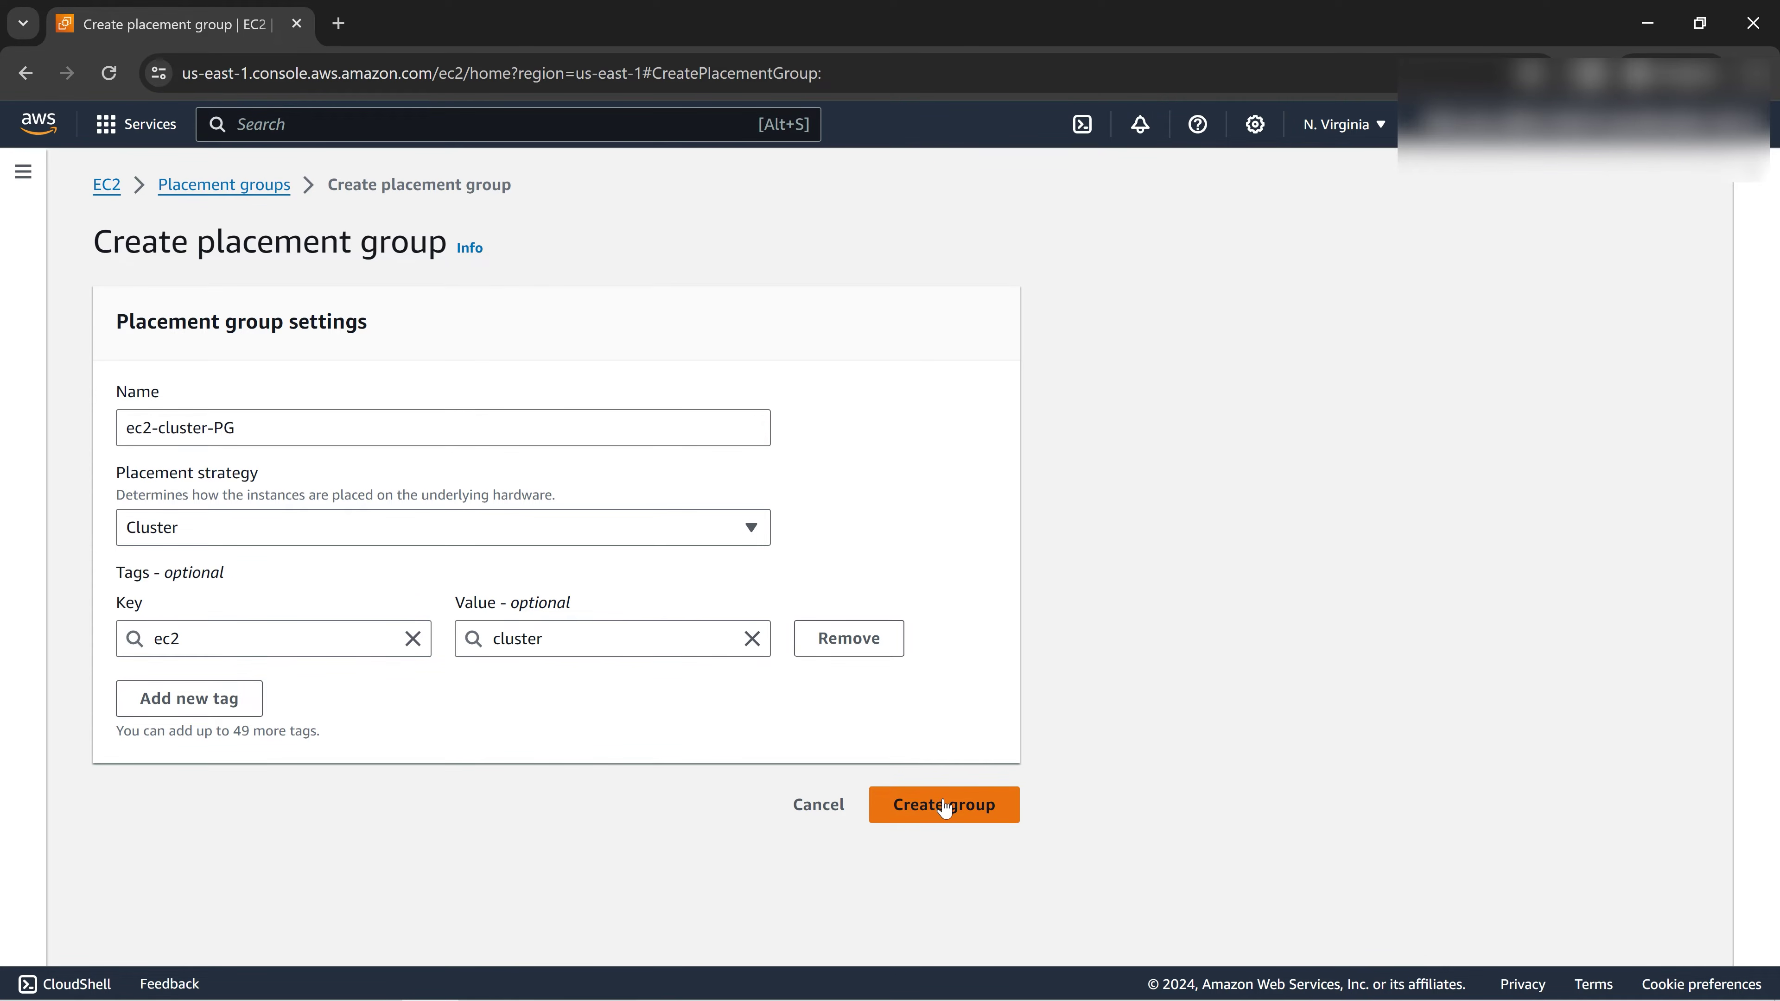
{"action": "left_click", "coordinate": [944, 807]}
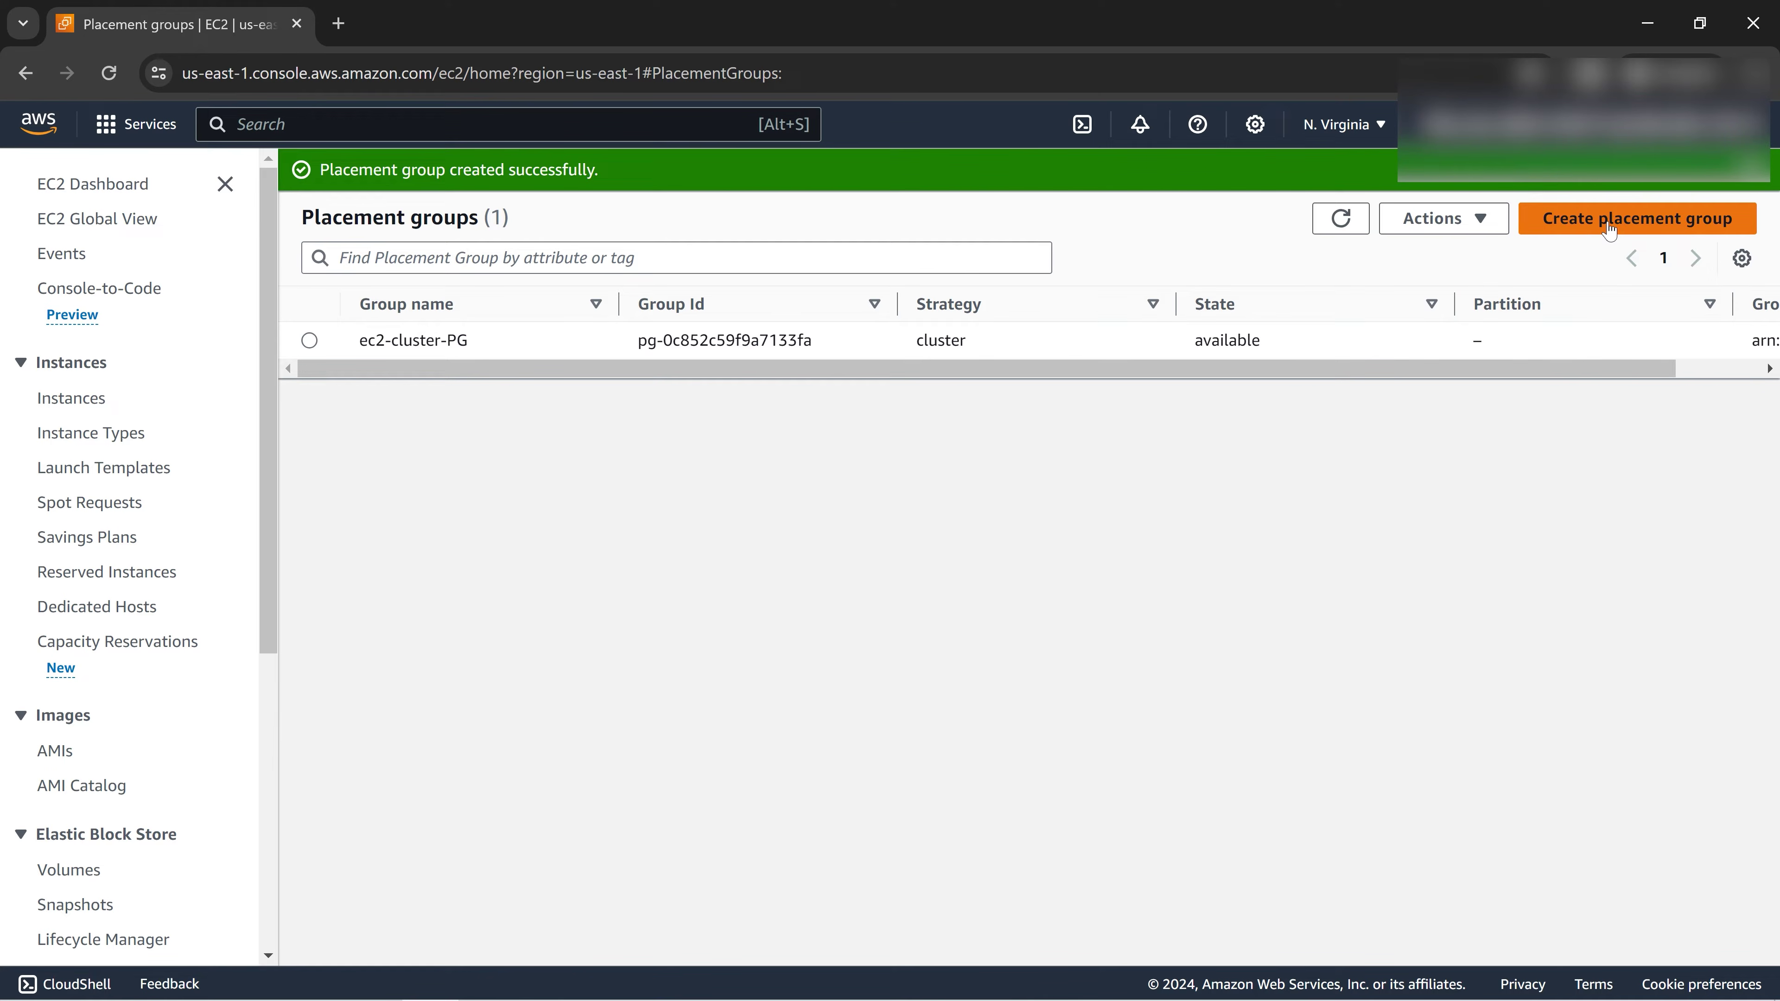
Step: Begin a second placement group named ec2-partition-PG with the Partition placement strategy
{"action": "left_click", "coordinate": [1609, 232]}
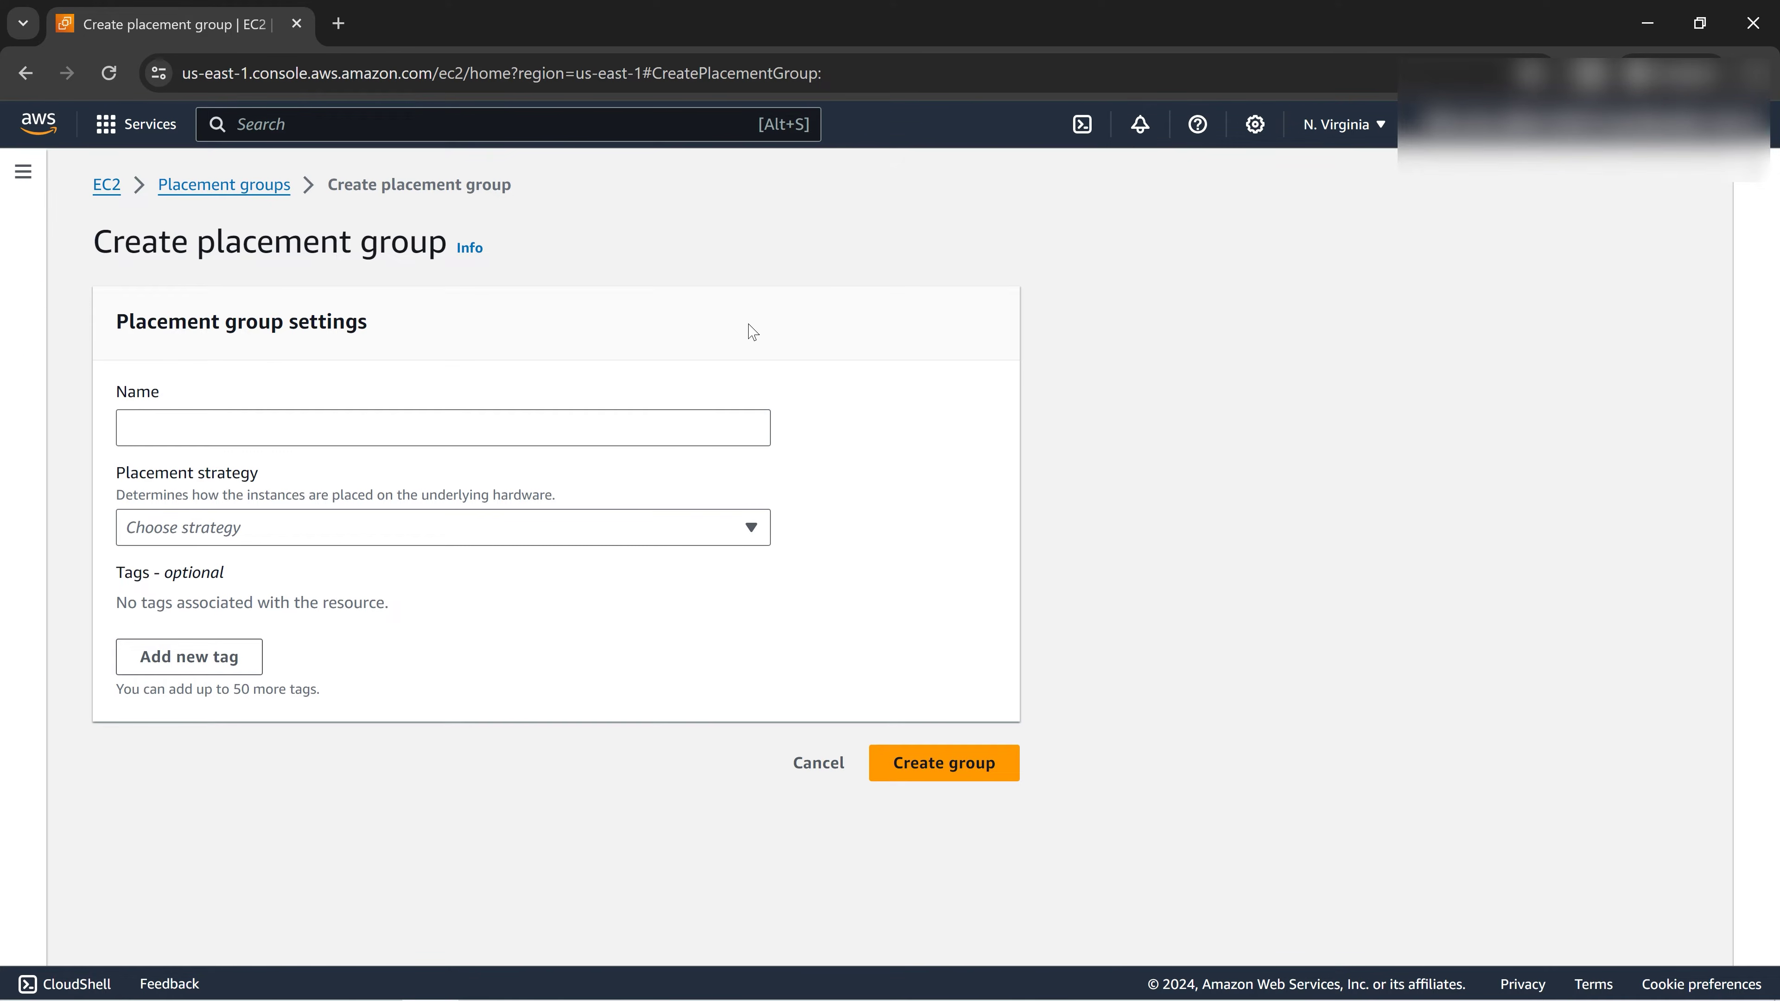
{"action": "left_click", "coordinate": [540, 428]}
{"action": "type", "text": "ec2-"}
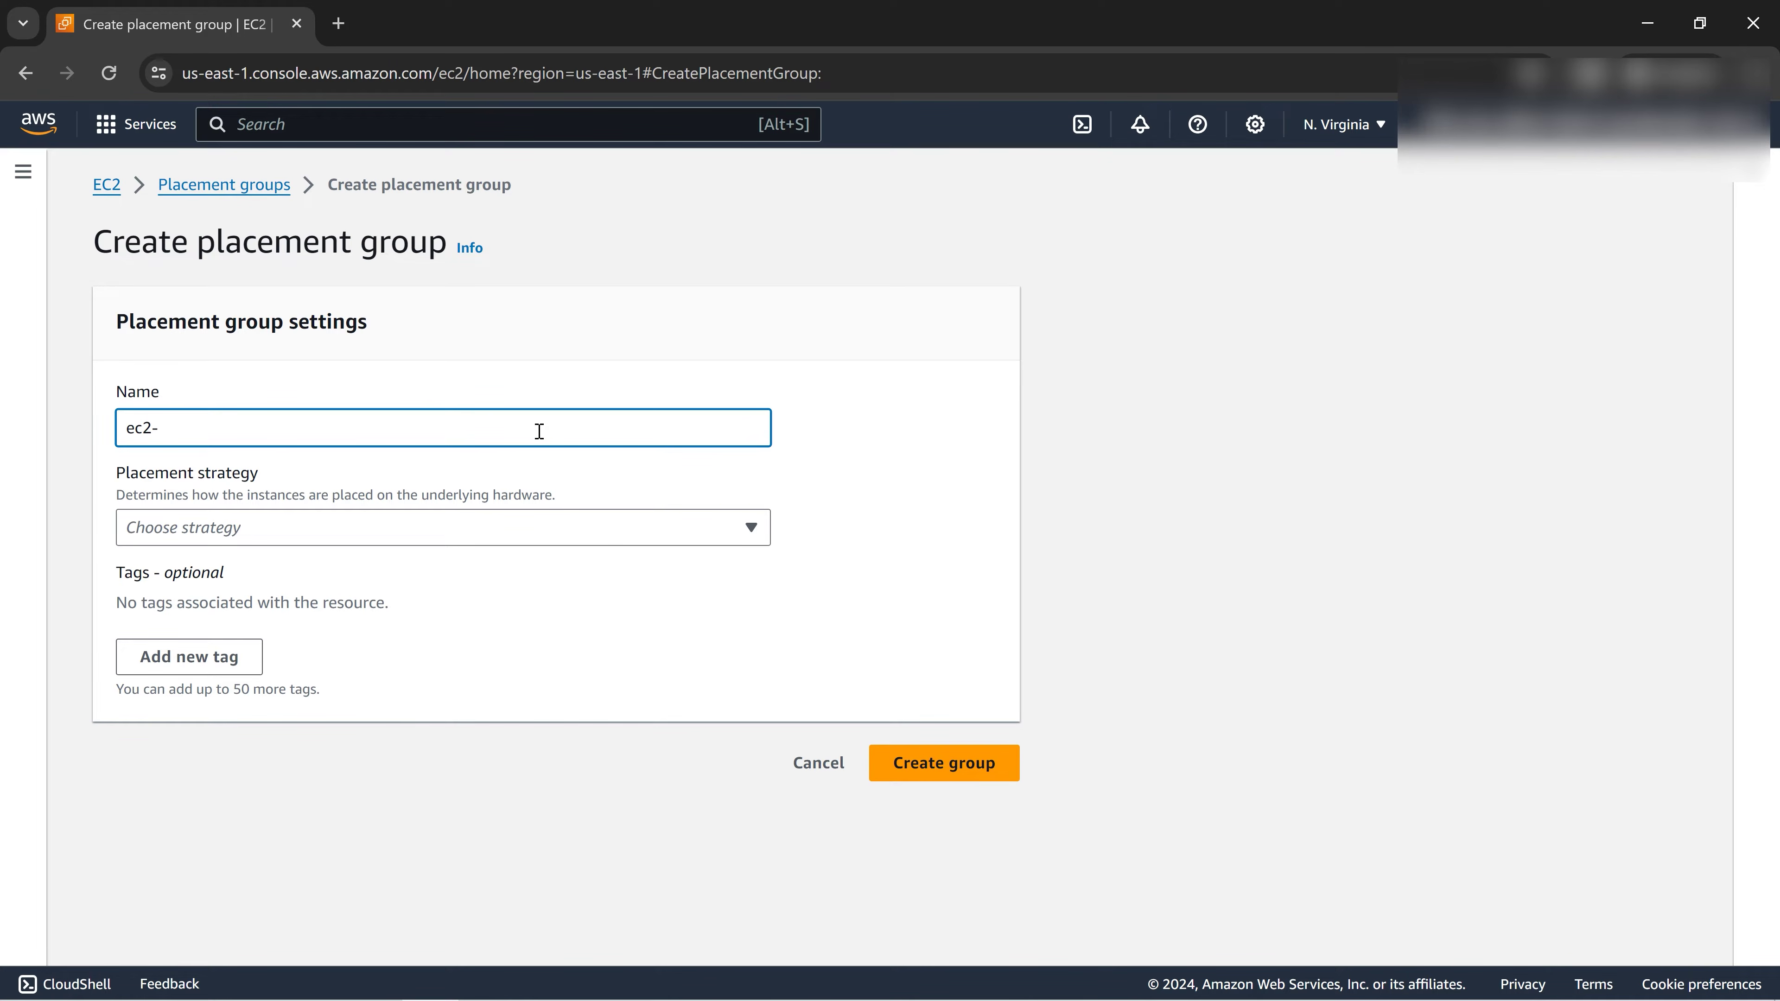
{"action": "type", "text": "partition-PG"}
{"action": "left_click", "coordinate": [648, 539]}
{"action": "left_click", "coordinate": [191, 635]}
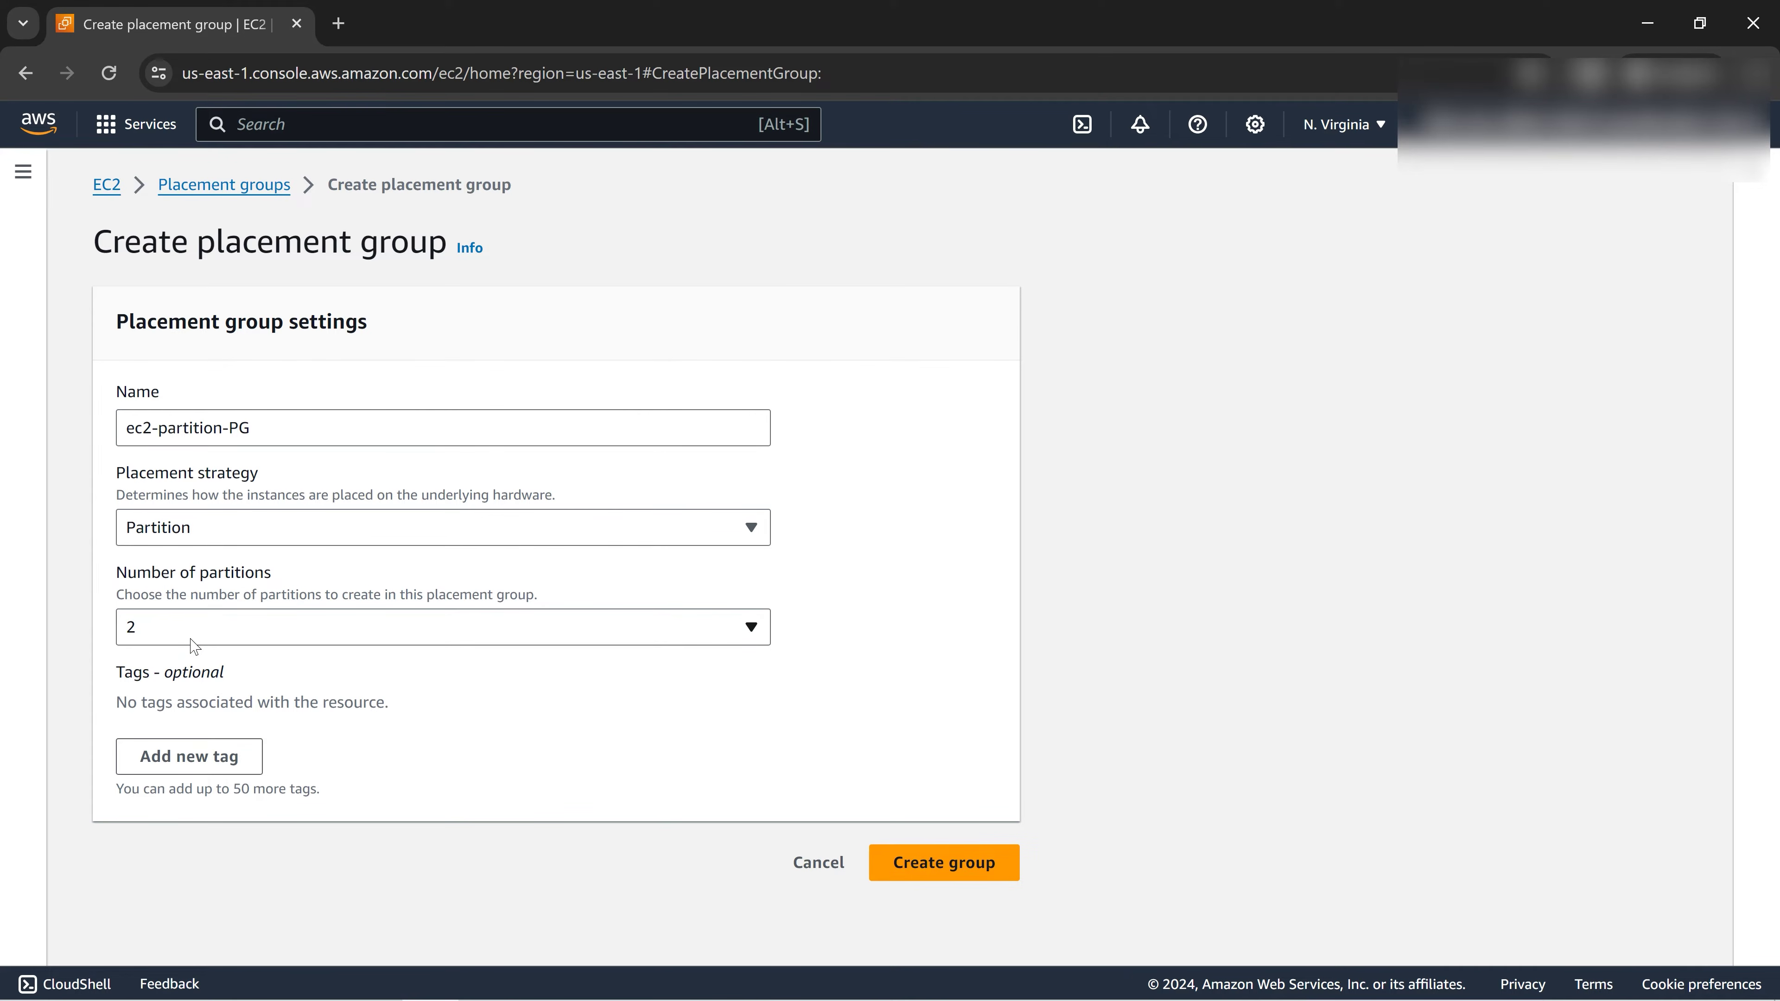
Step: Set the number of partitions to 3 and create the partition placement group
{"action": "left_click", "coordinate": [324, 634]}
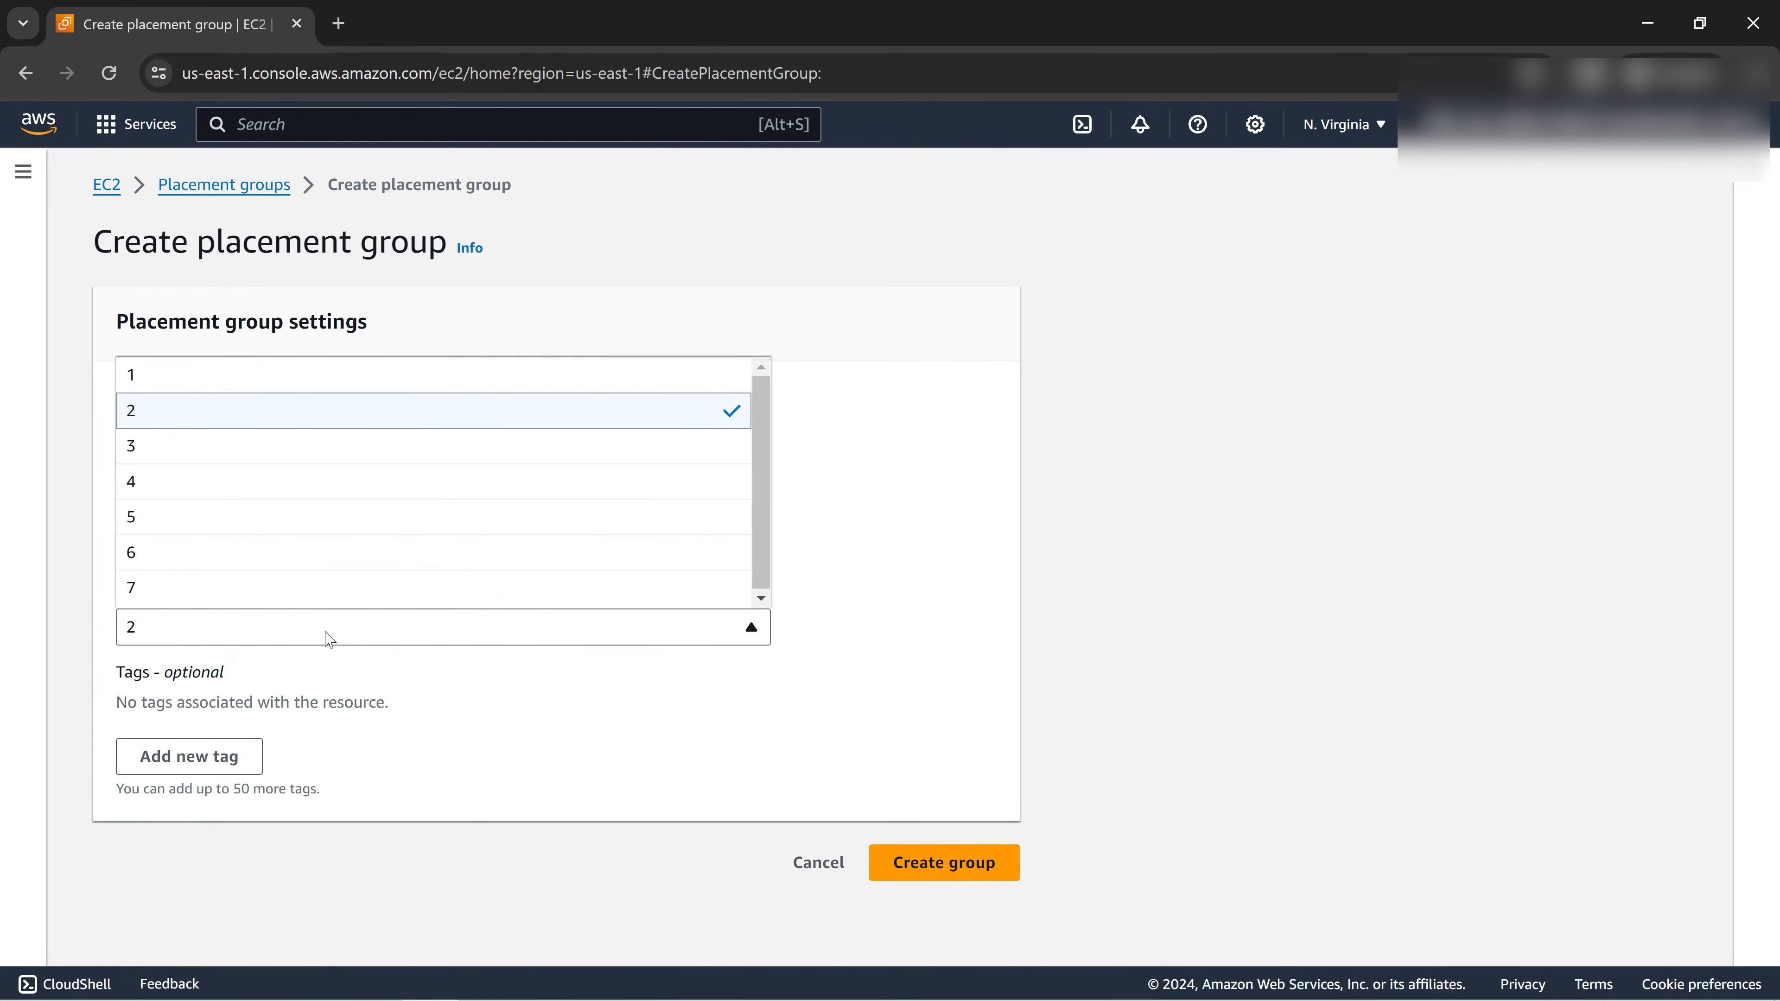
{"action": "left_click", "coordinate": [219, 455]}
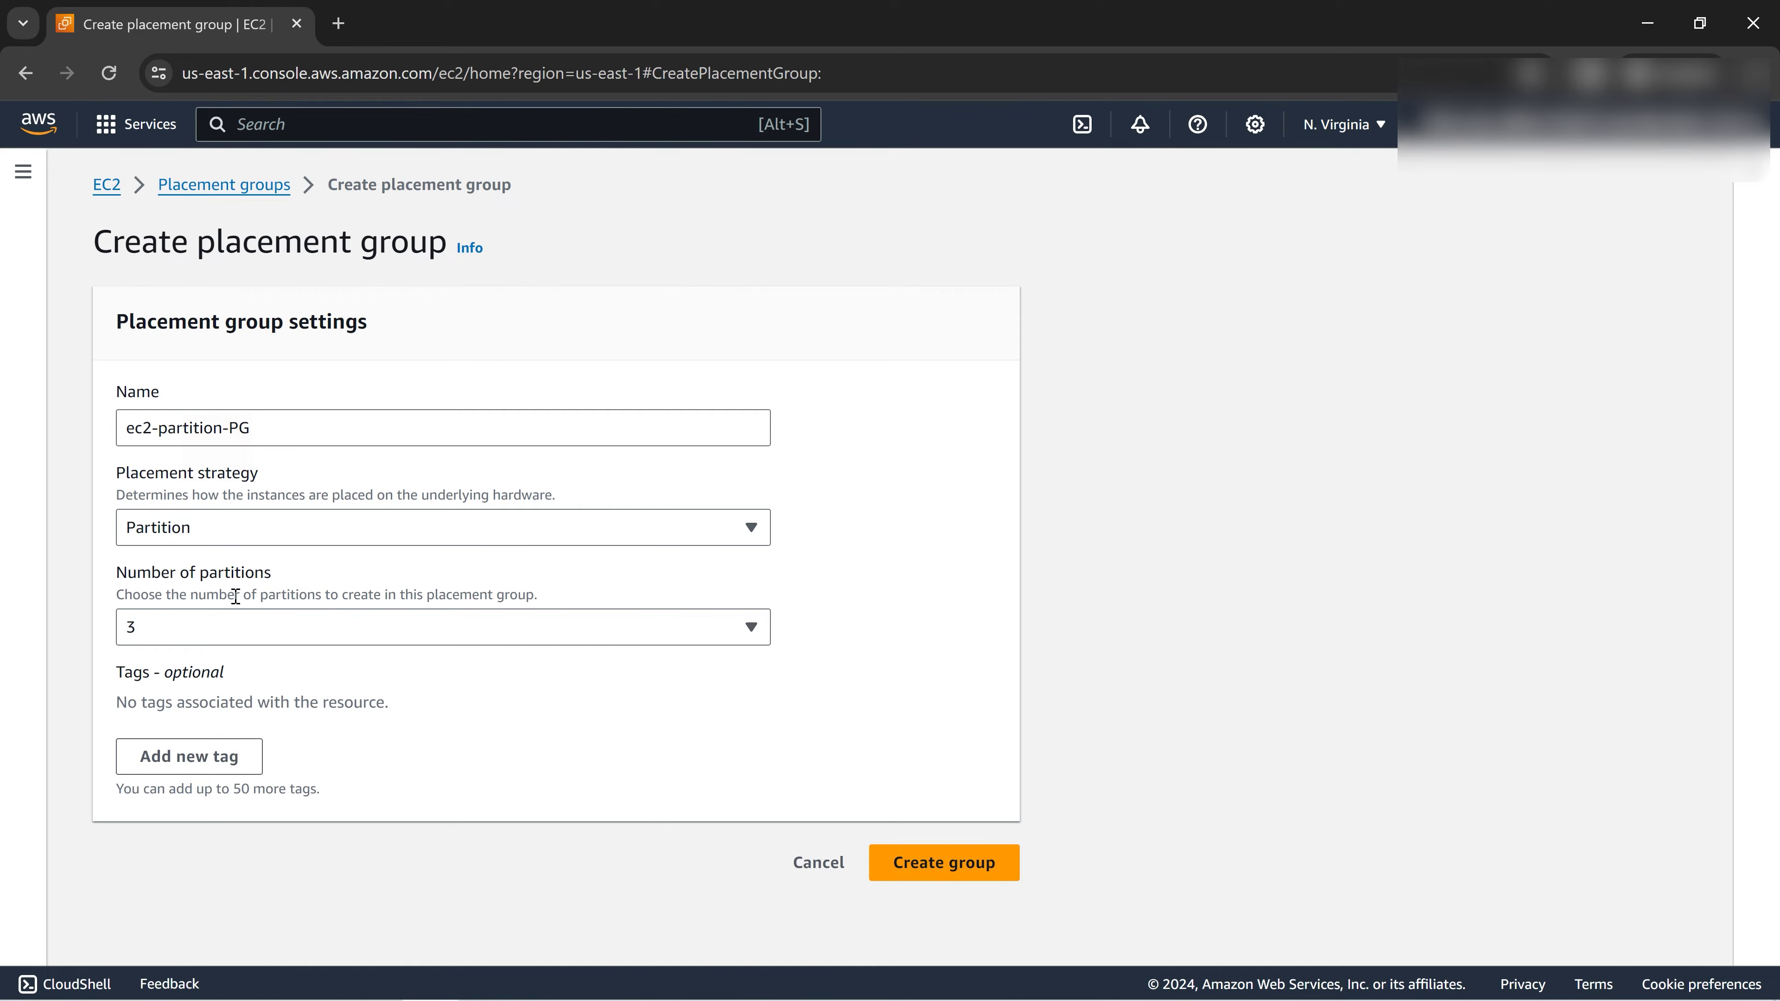
{"action": "left_click", "coordinate": [243, 639]}
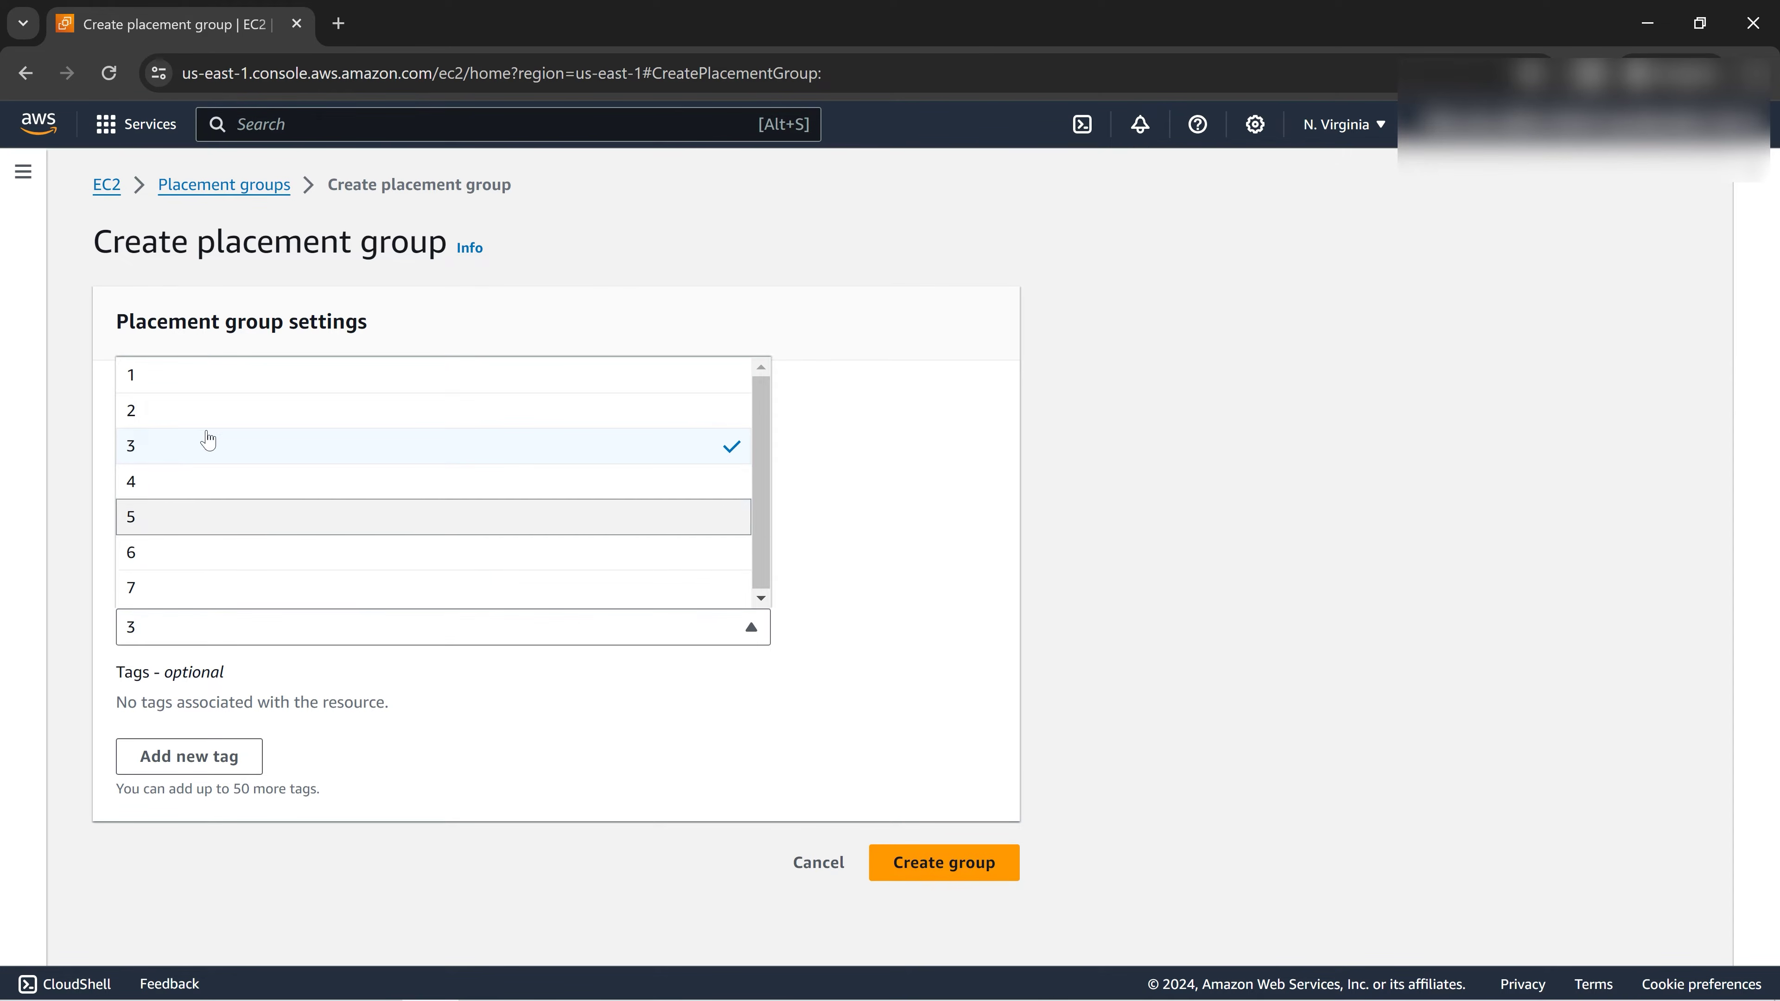
{"action": "left_click", "coordinate": [576, 722]}
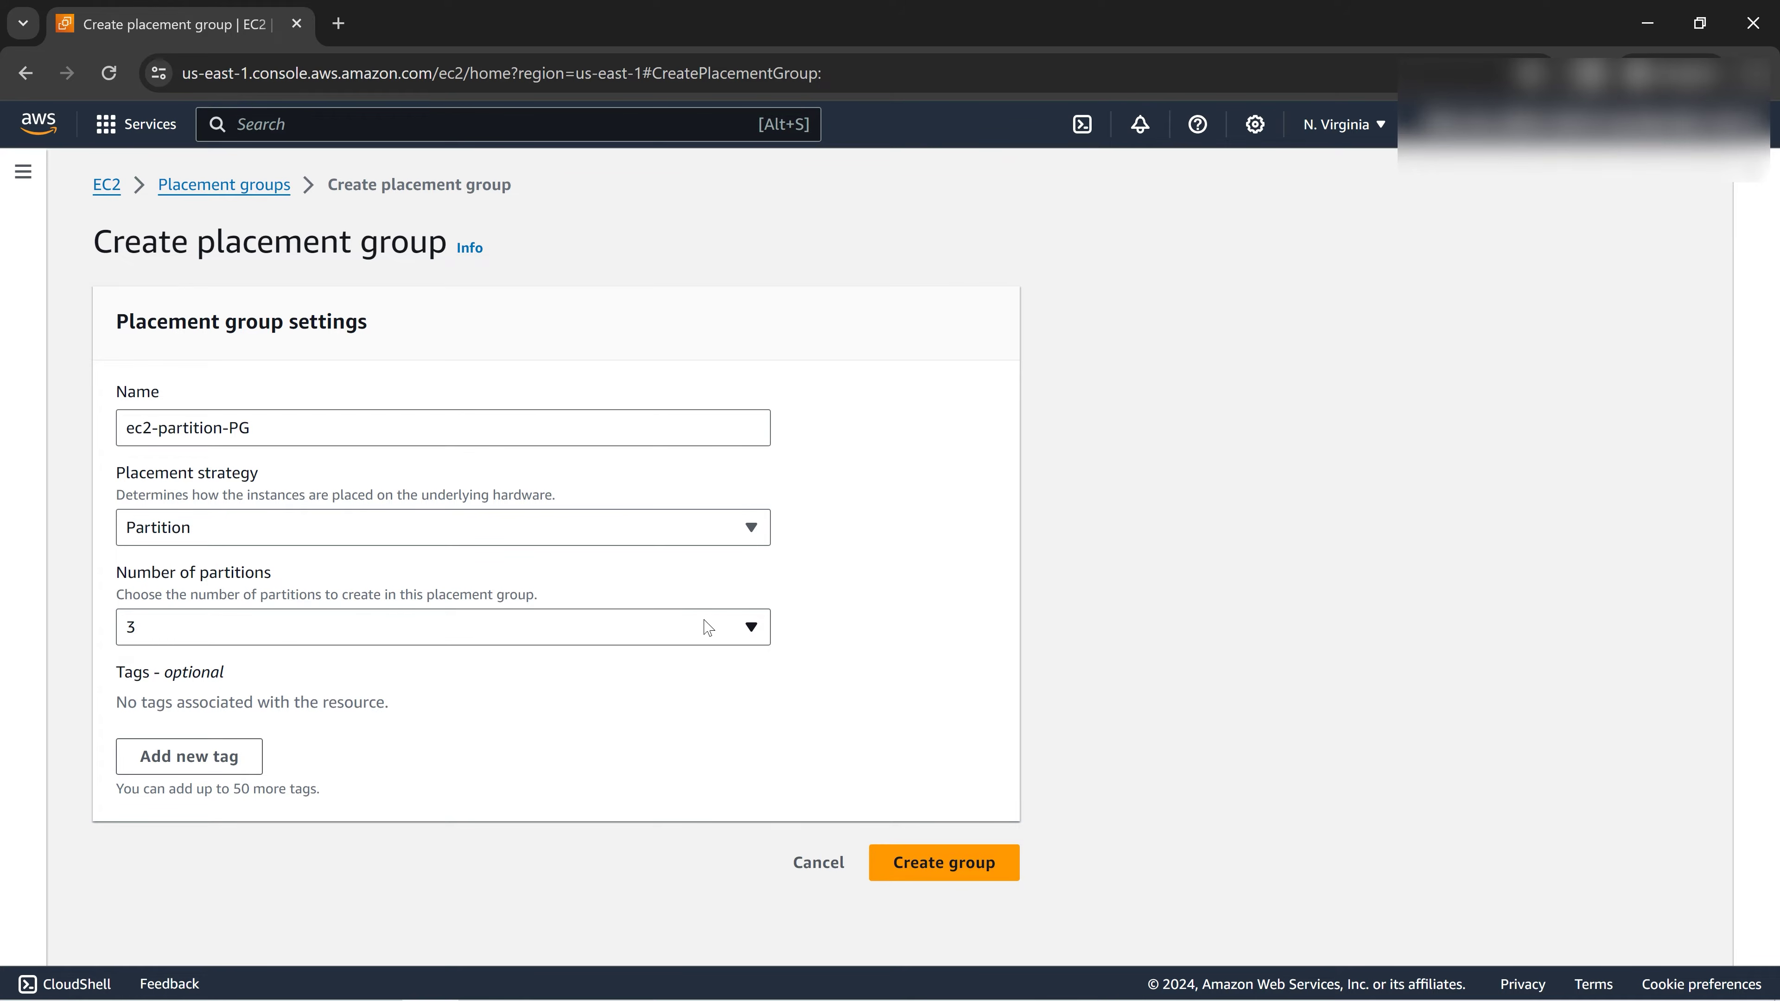
{"action": "left_click", "coordinate": [759, 637]}
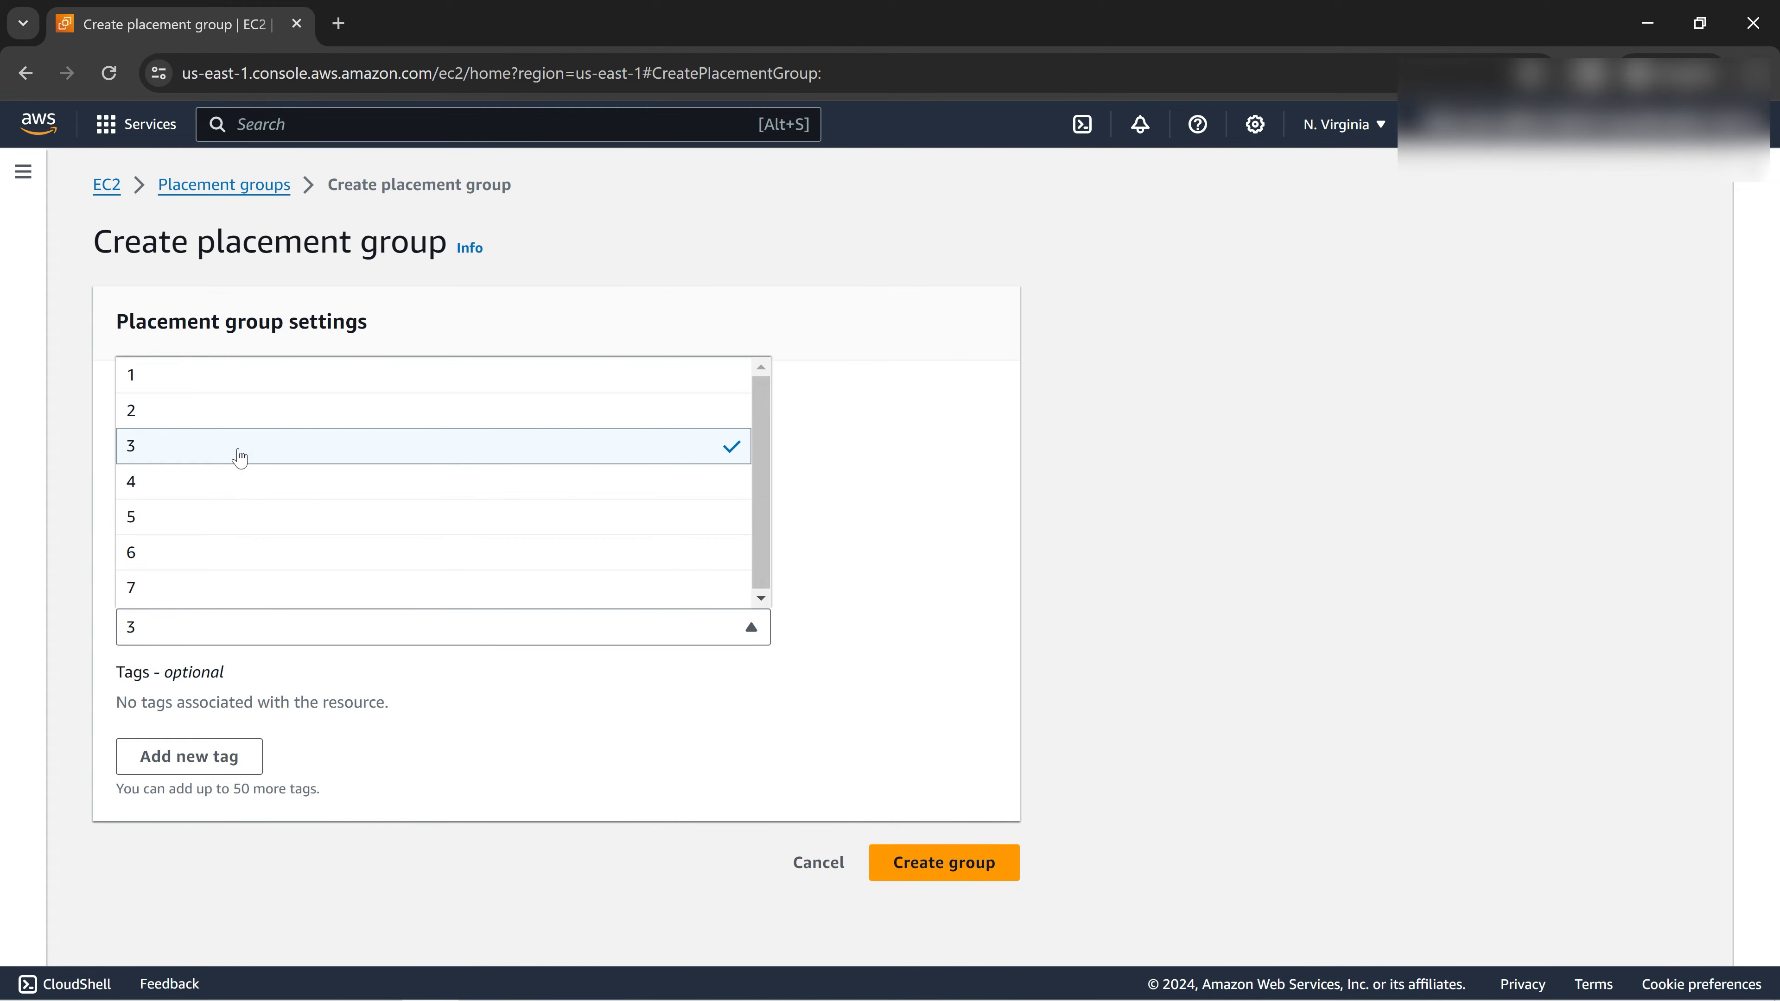
{"action": "left_click", "coordinate": [922, 641]}
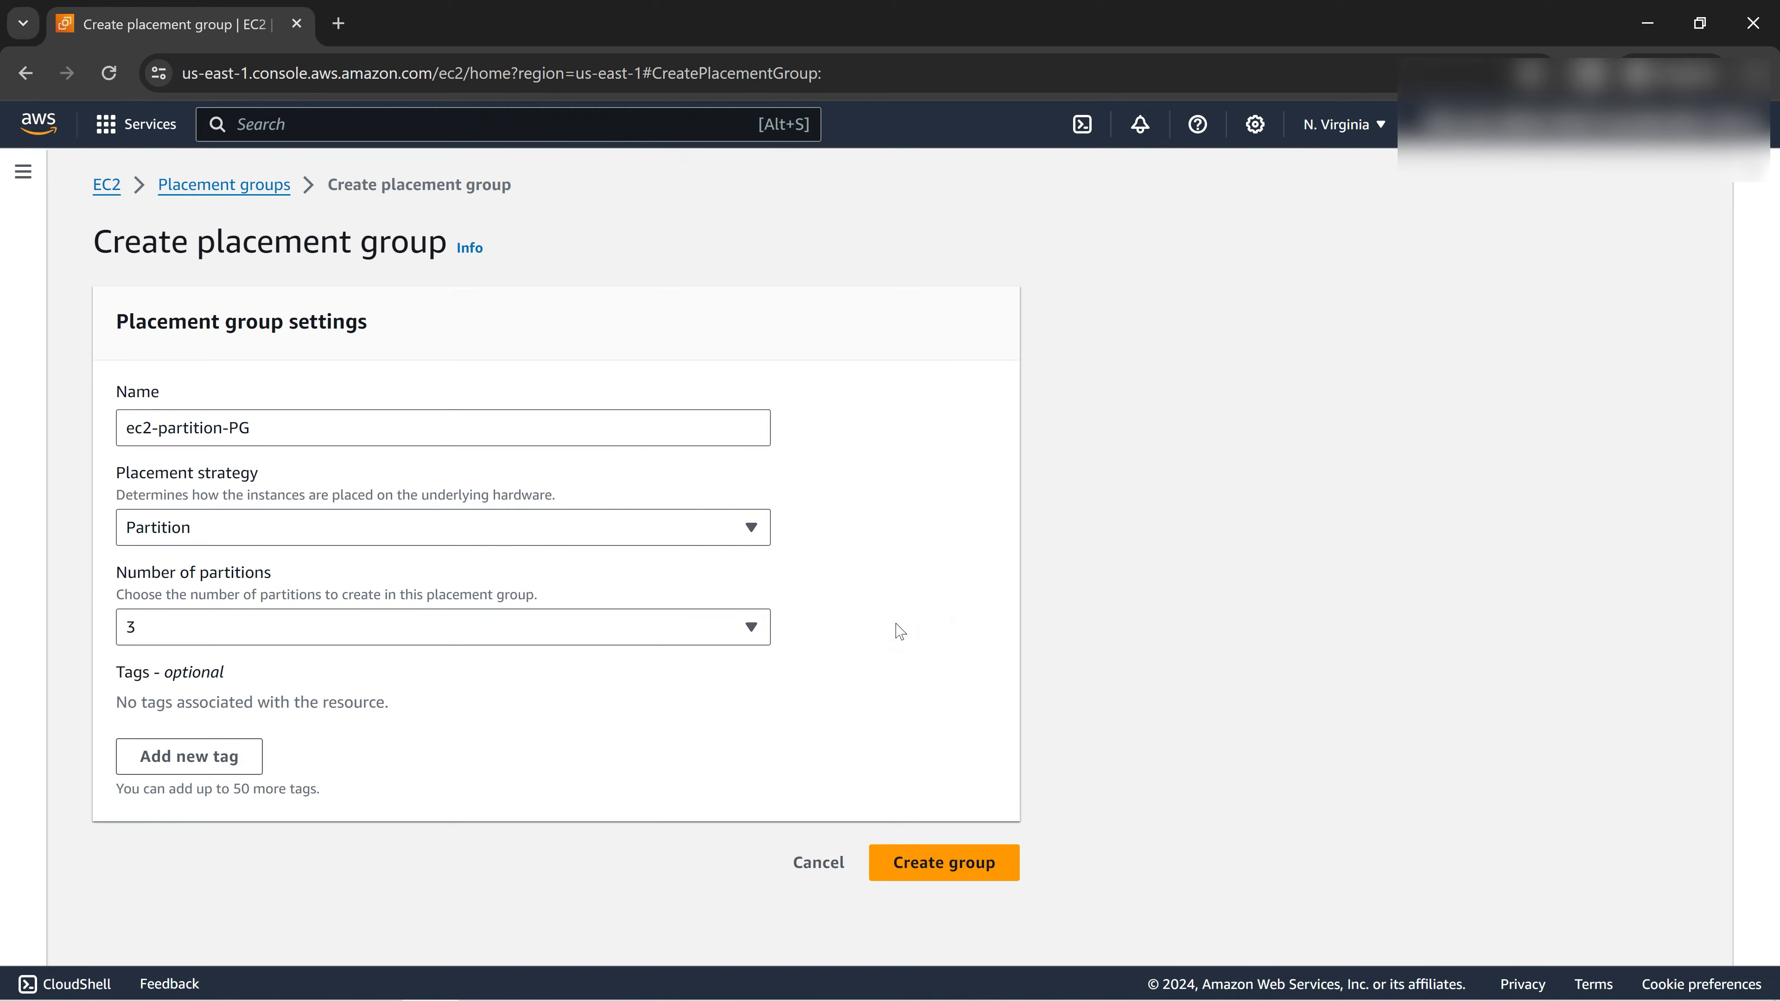
{"action": "left_click", "coordinate": [940, 864]}
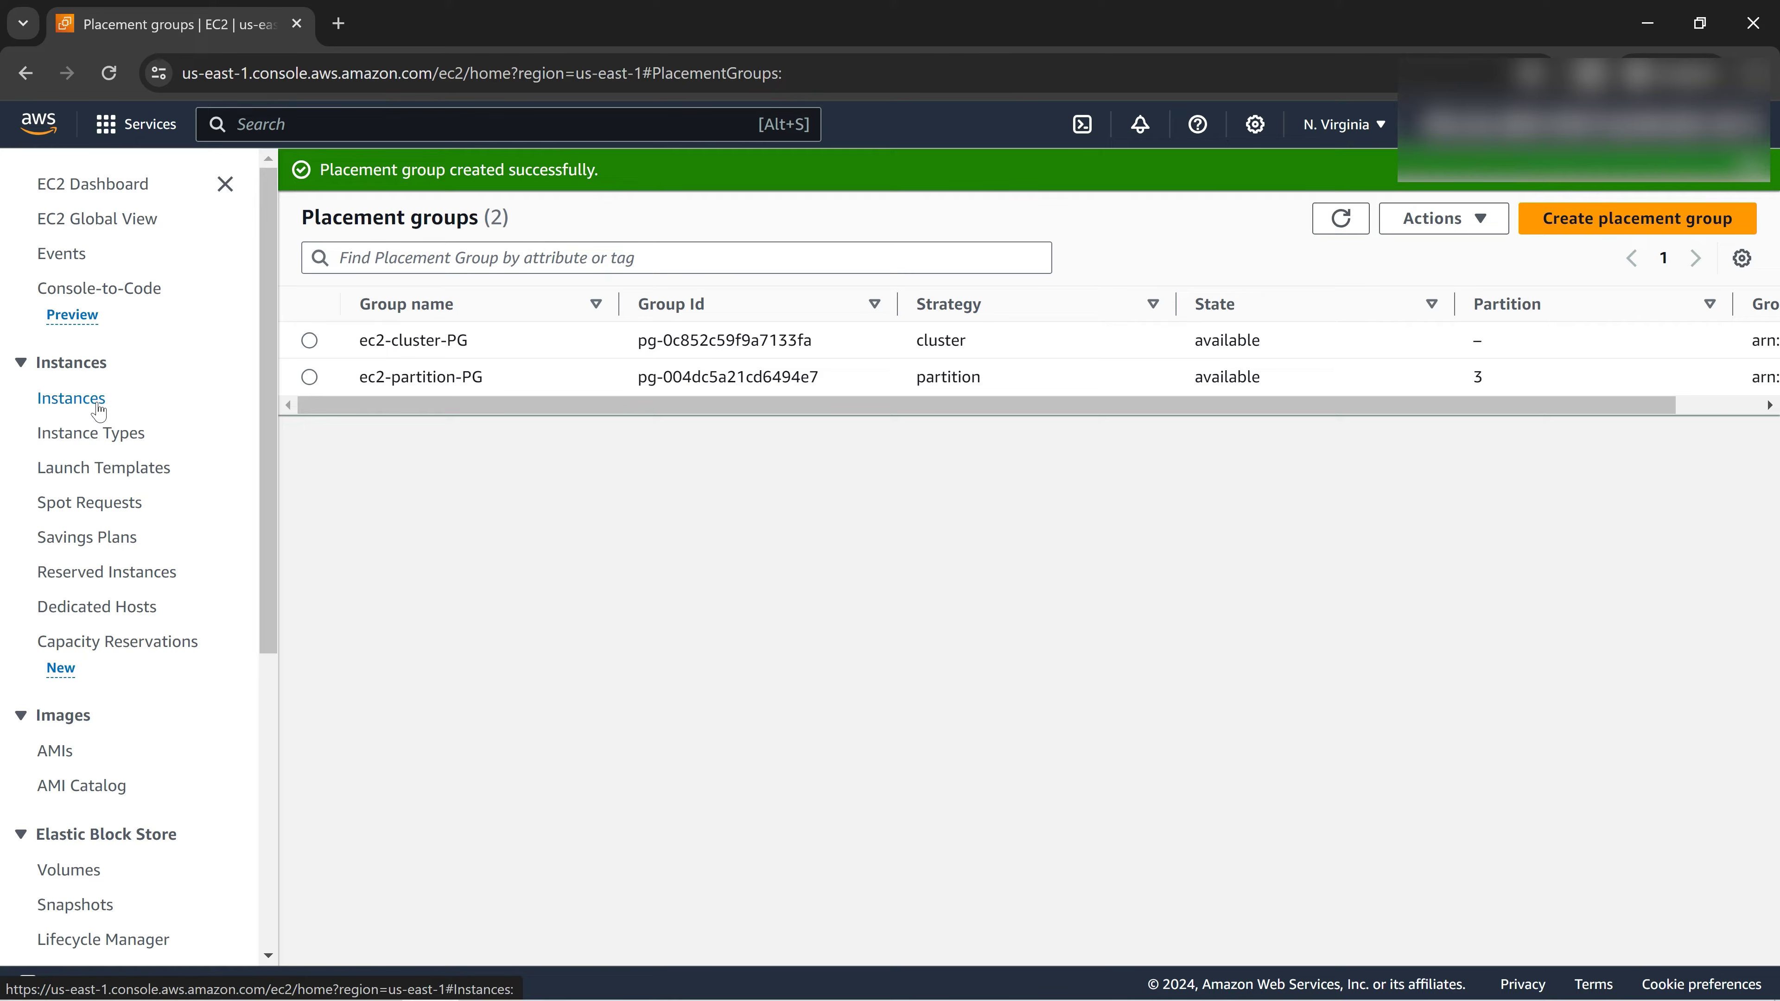
Step: Start launching a new EC2 instance and name it ec2-cluster-test
{"action": "left_click", "coordinate": [84, 398]}
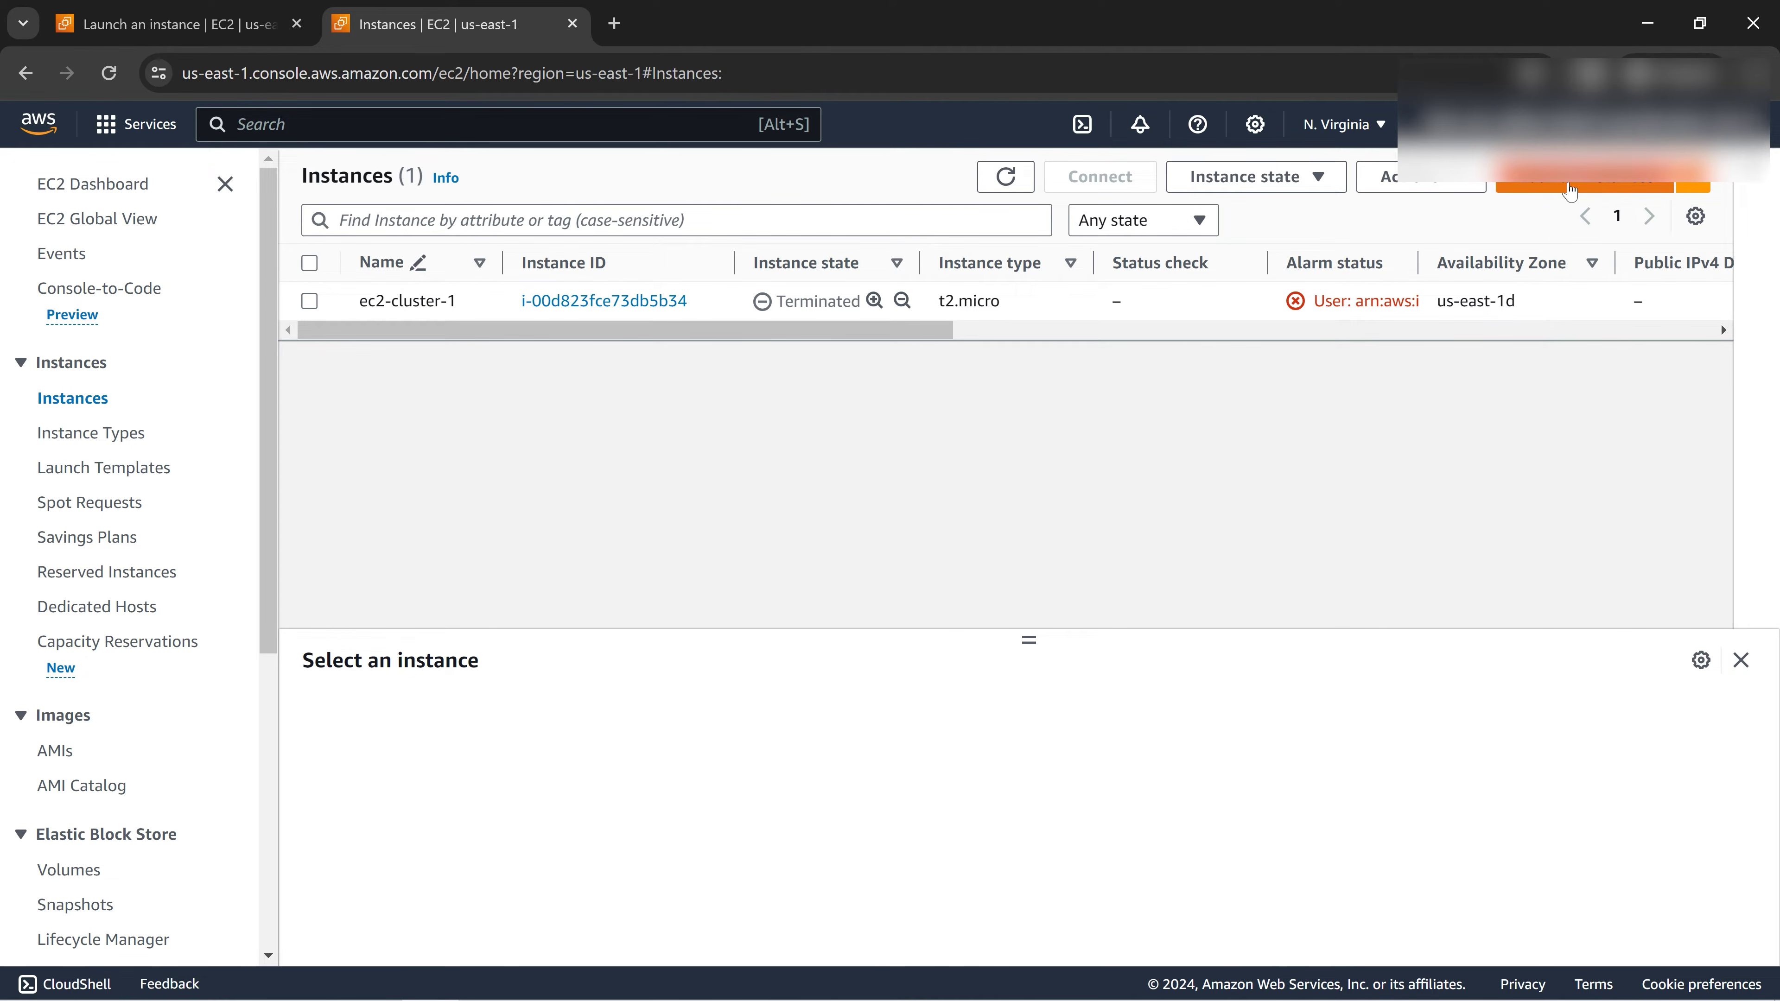
{"action": "left_click", "coordinate": [1569, 189]}
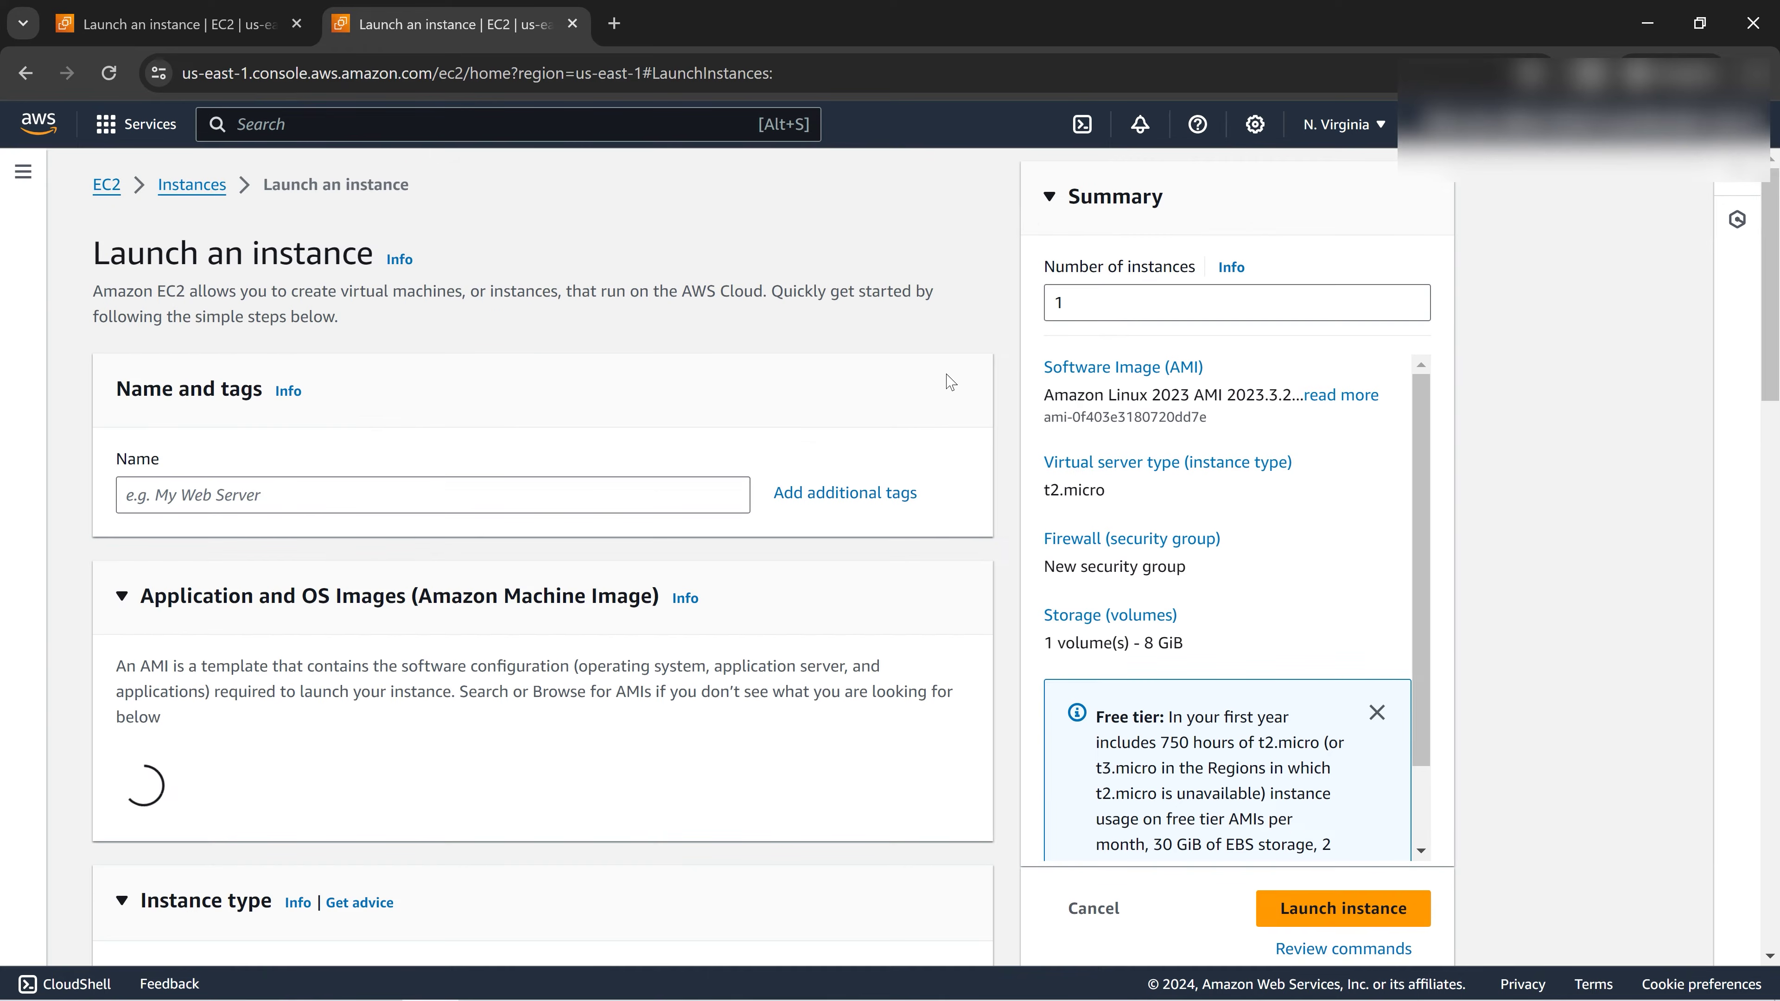
{"action": "left_click", "coordinate": [427, 491]}
{"action": "type", "text": "ec2-cluster-test"}
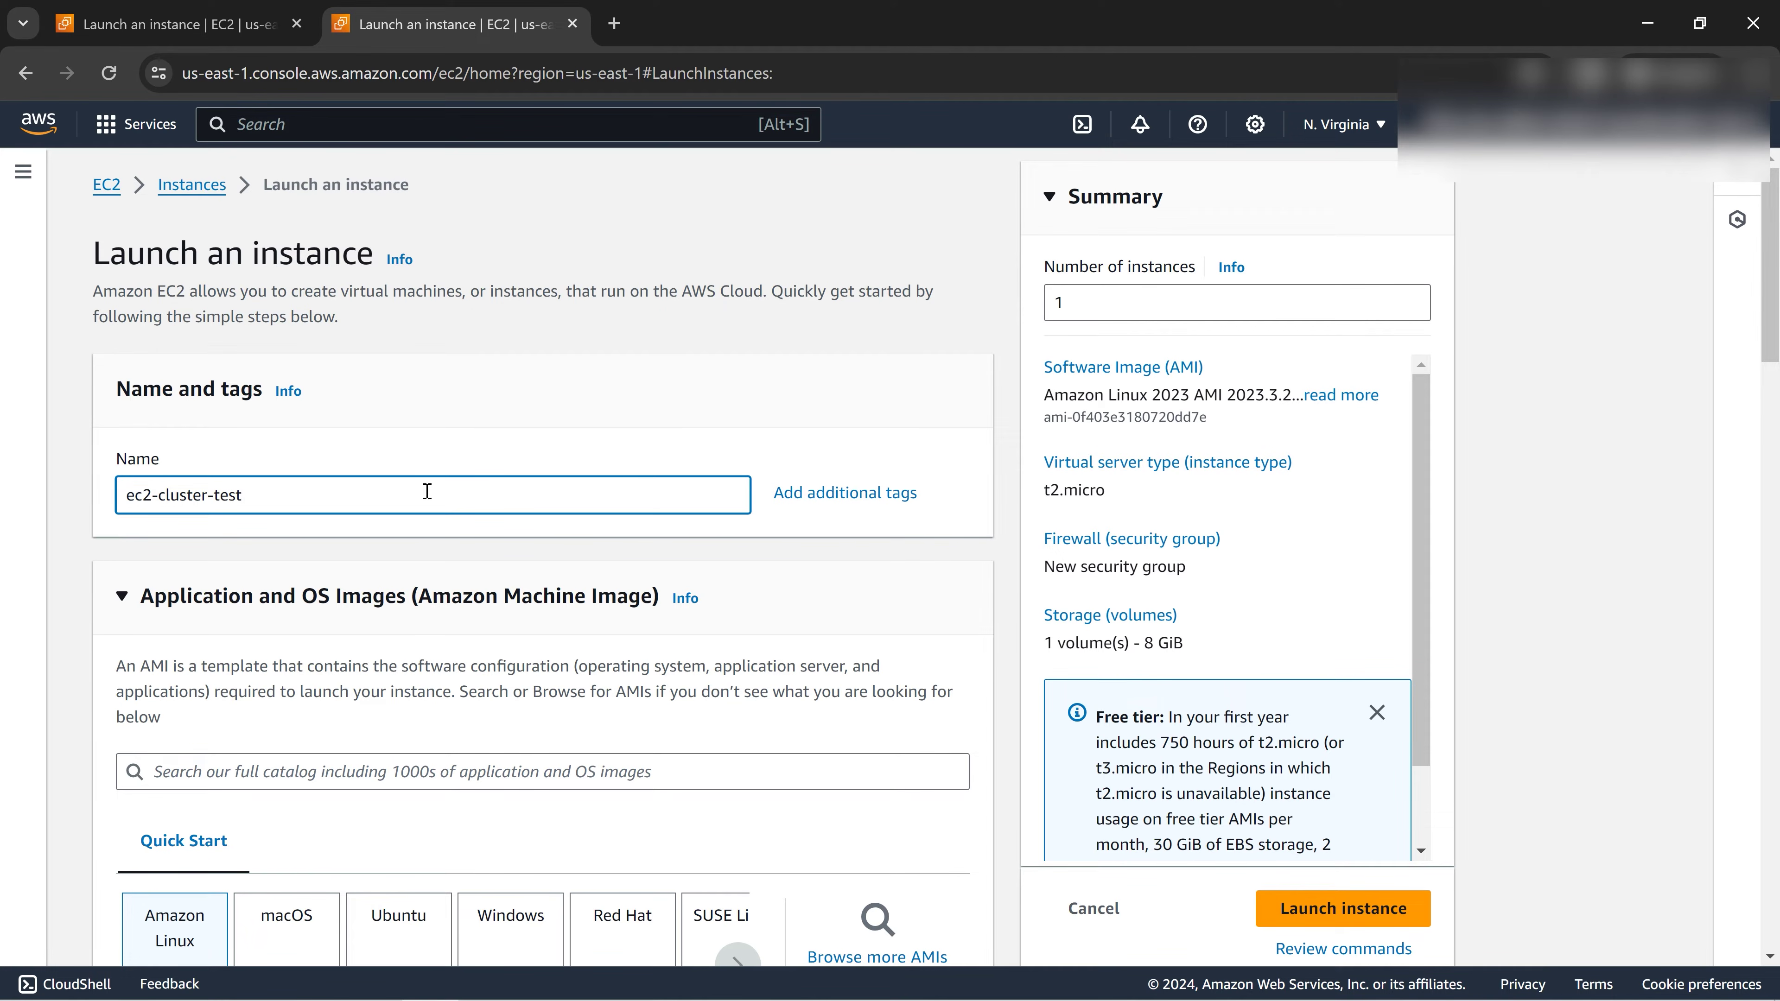
Step: Set the instance's key pair option to proceed without a key pair
{"action": "scroll", "coordinate": [476, 541], "scroll_direction": "down", "scroll_amount": 6}
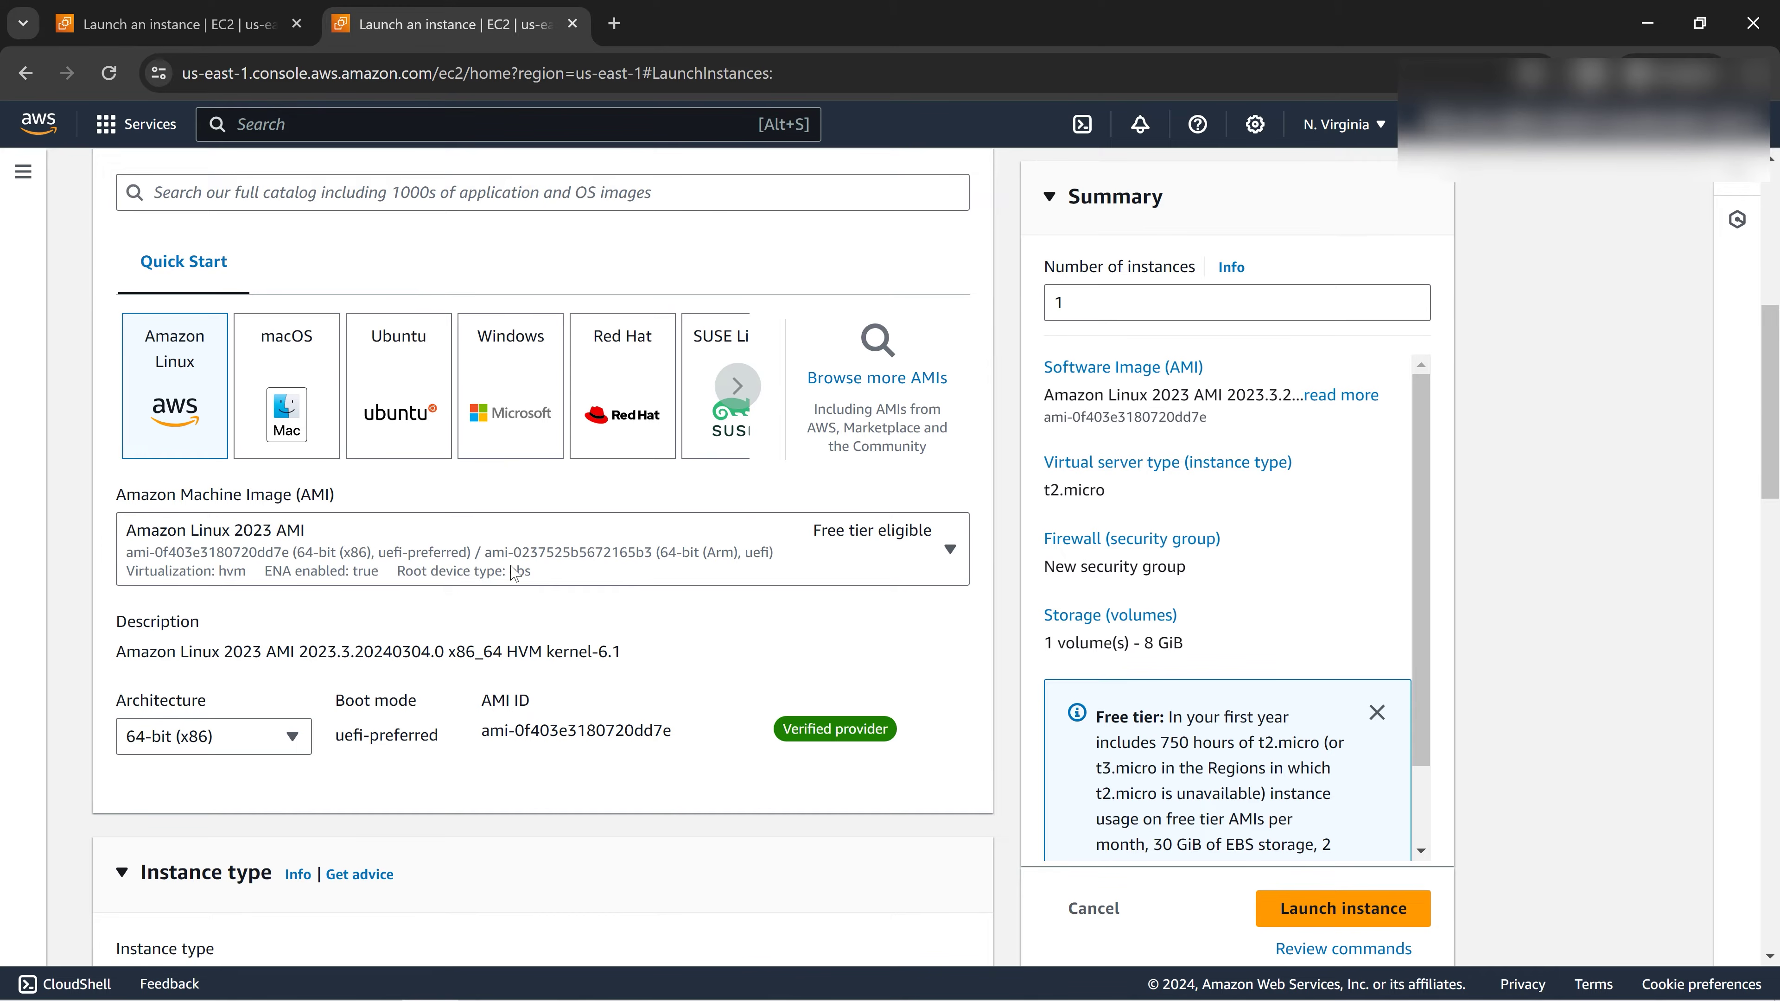
{"action": "scroll", "coordinate": [515, 573], "scroll_direction": "down", "scroll_amount": 4}
{"action": "scroll", "coordinate": [230, 490], "scroll_direction": "down", "scroll_amount": 2}
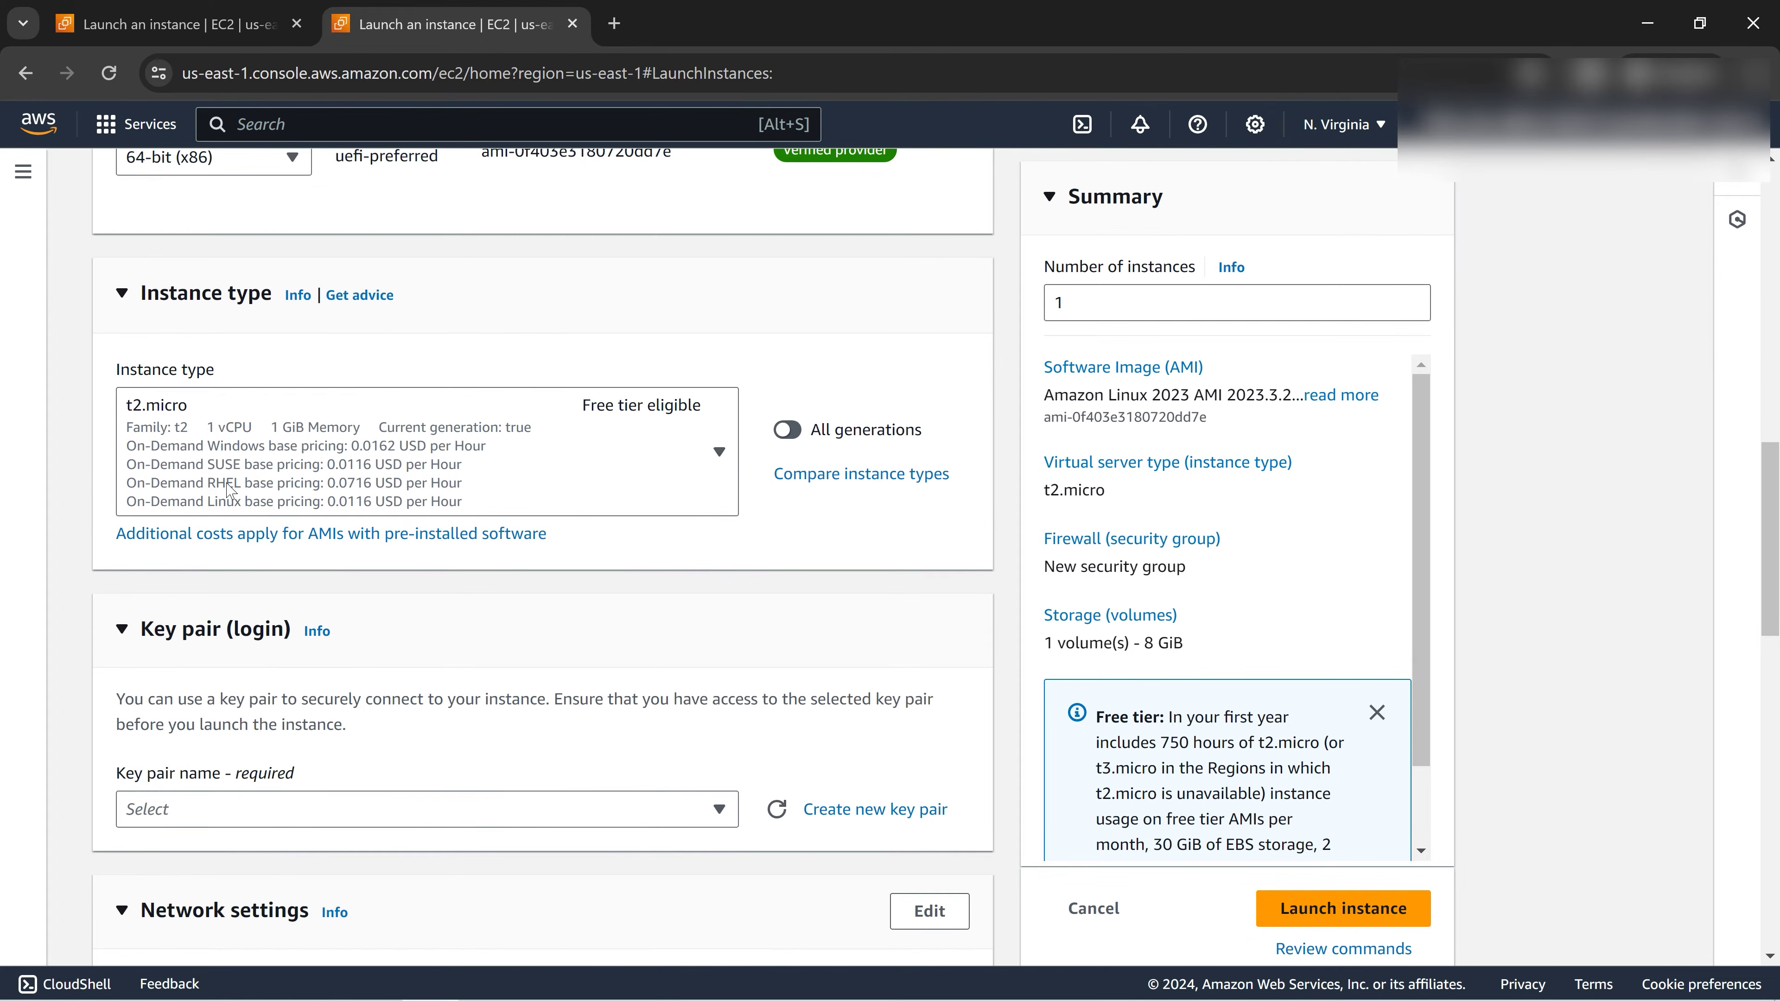
{"action": "scroll", "coordinate": [476, 767], "scroll_direction": "down", "scroll_amount": 3}
{"action": "left_click", "coordinate": [572, 579]}
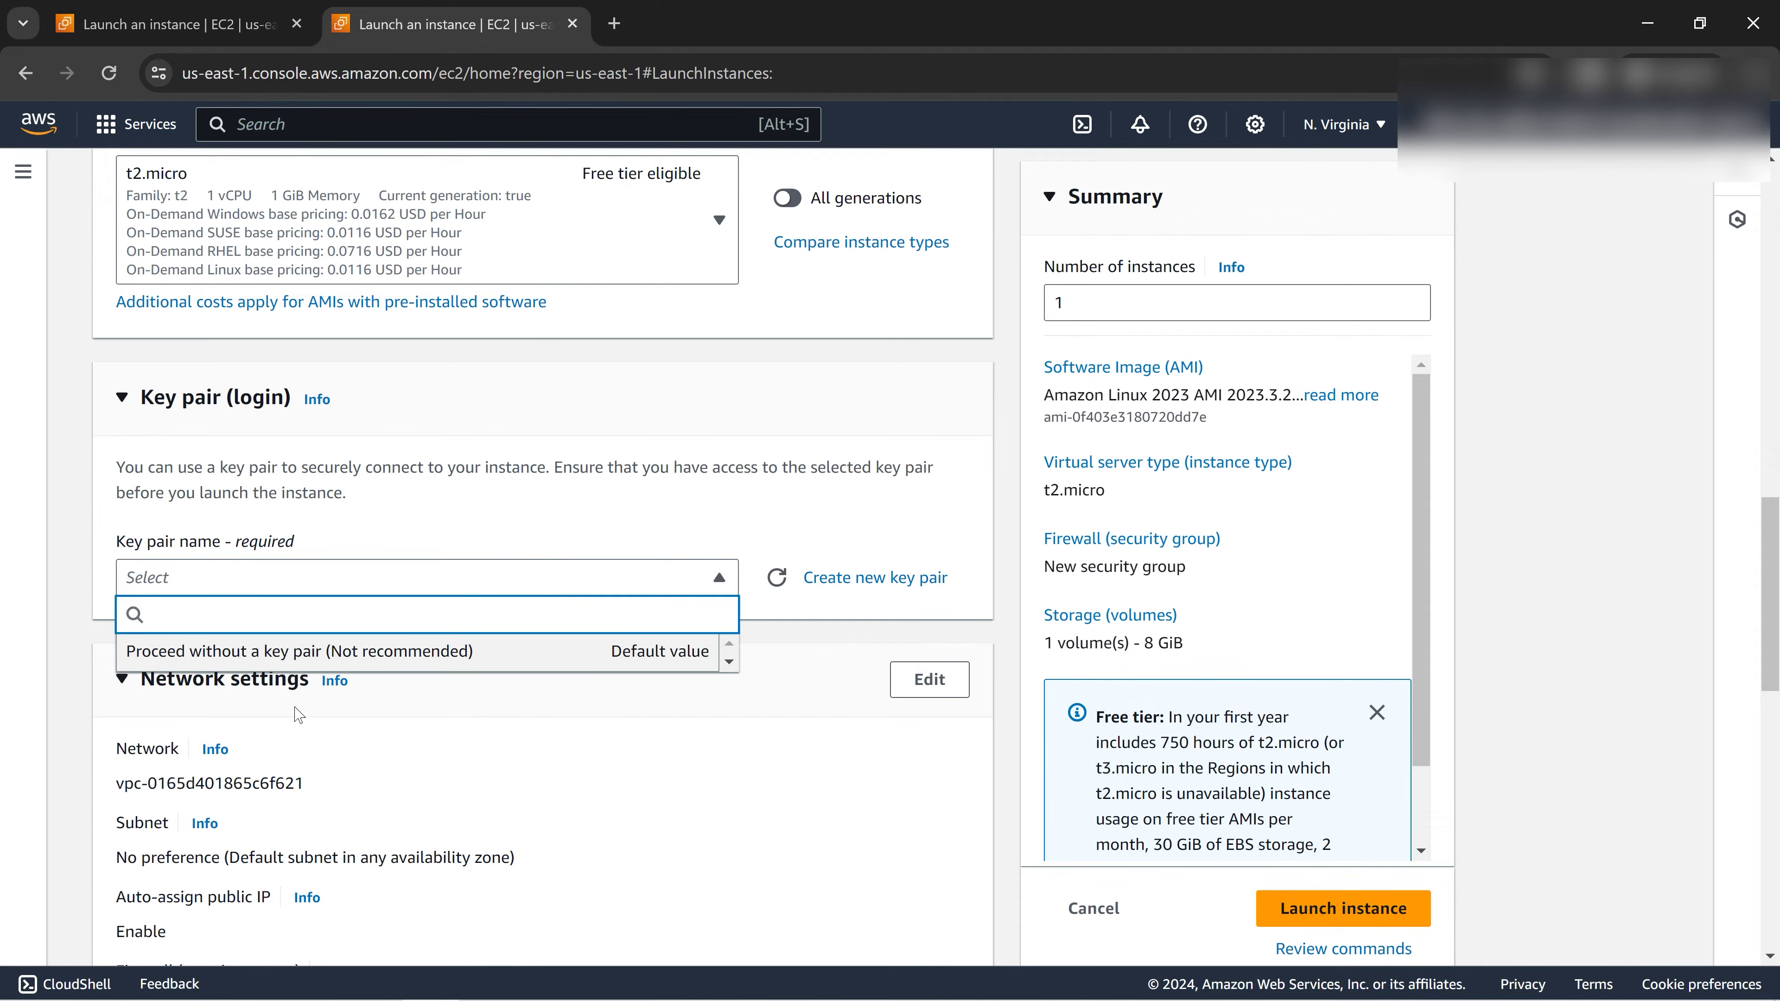
{"action": "left_click", "coordinate": [301, 651]}
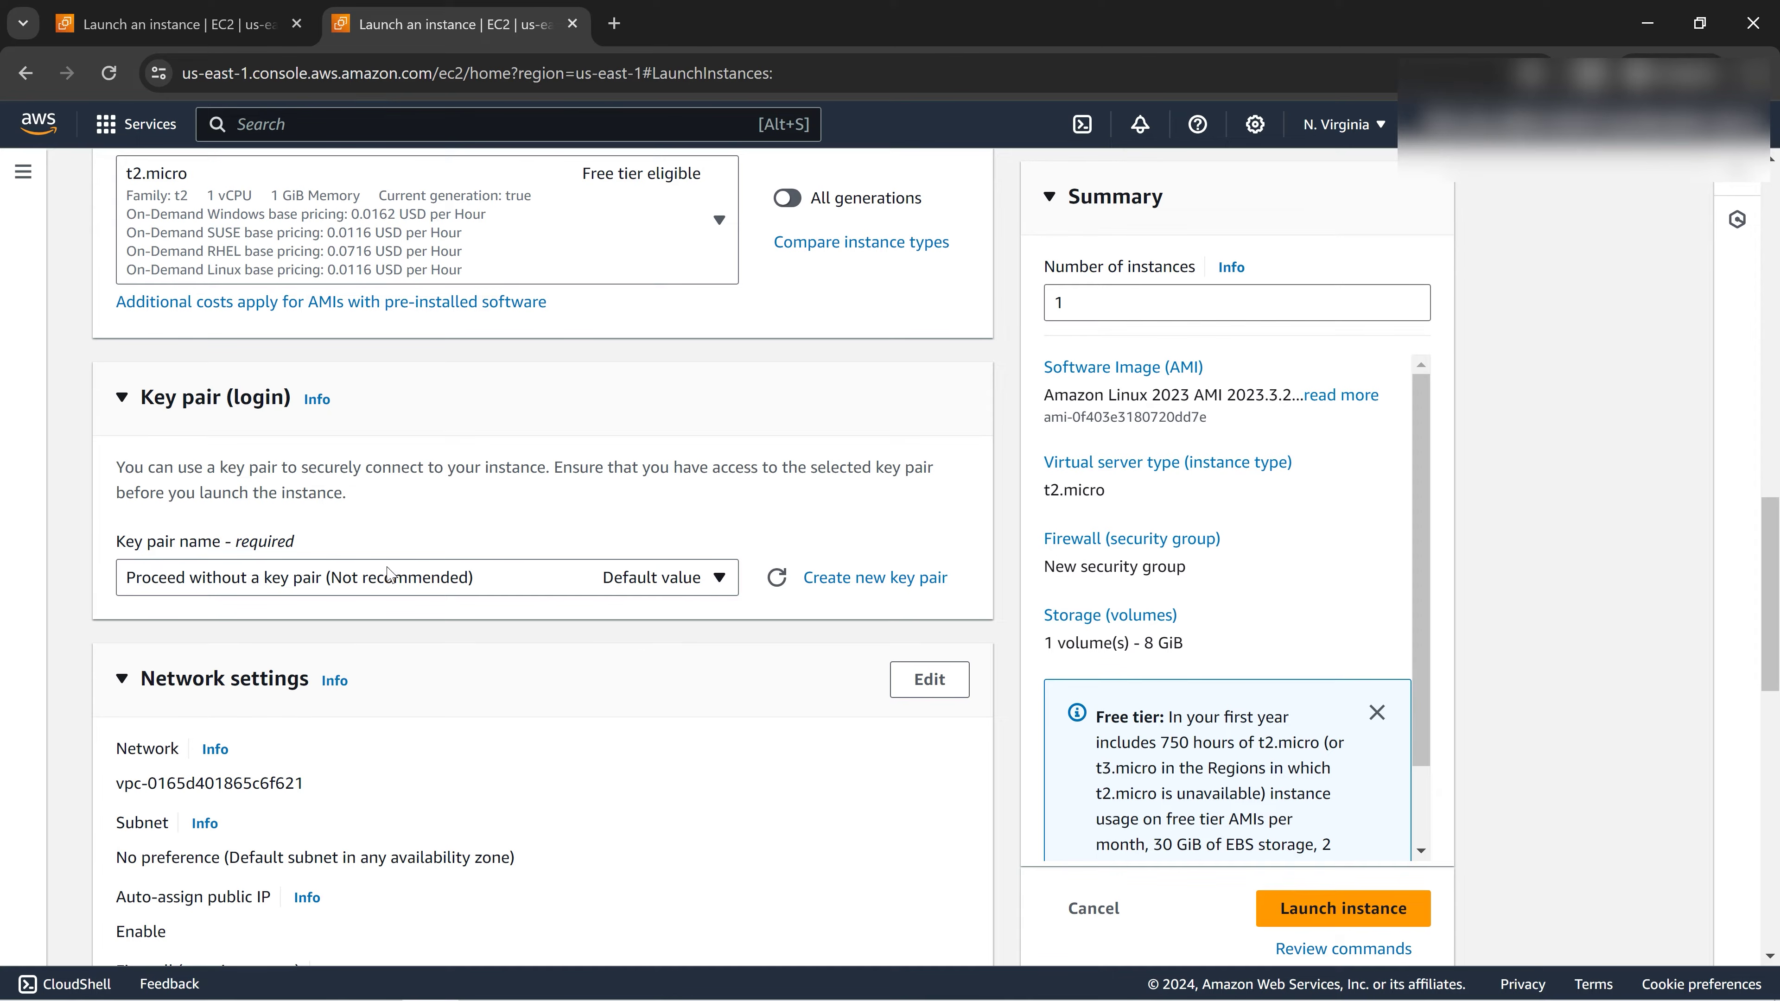
Step: Assign the instance to the ec2-cluster-PG placement group in the advanced details
{"action": "scroll", "coordinate": [491, 666], "scroll_direction": "down", "scroll_amount": 4}
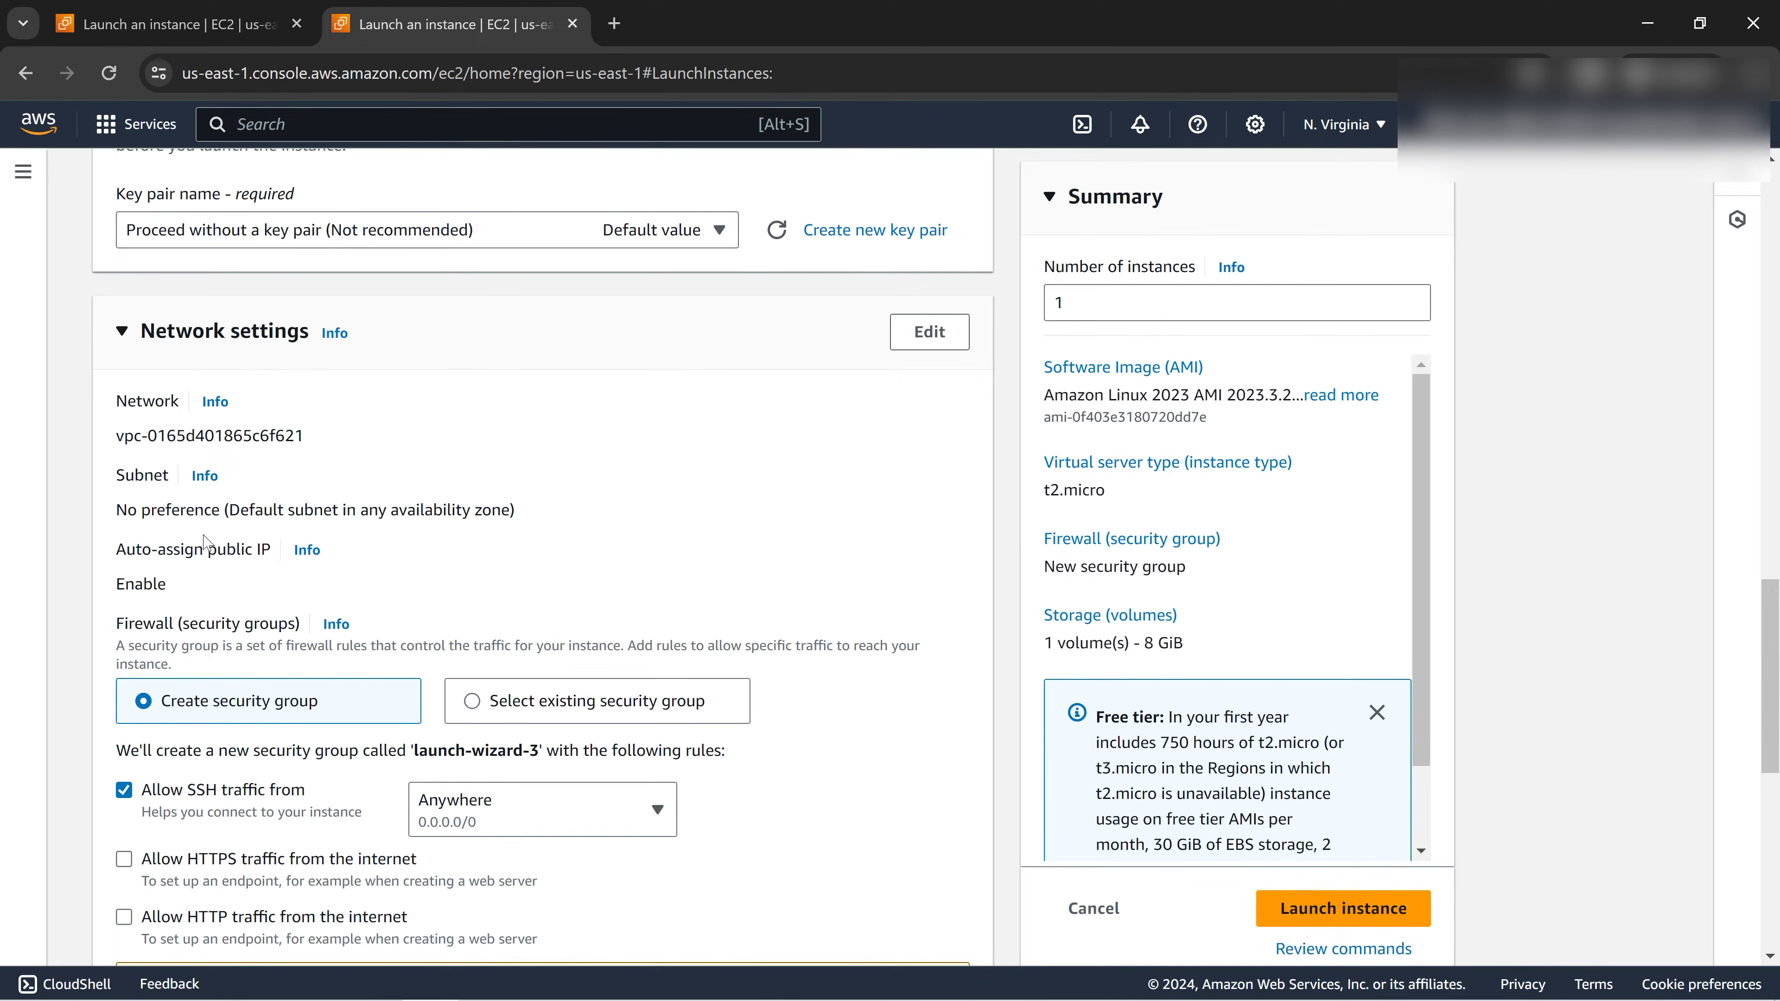
{"action": "scroll", "coordinate": [335, 641], "scroll_direction": "down", "scroll_amount": 3}
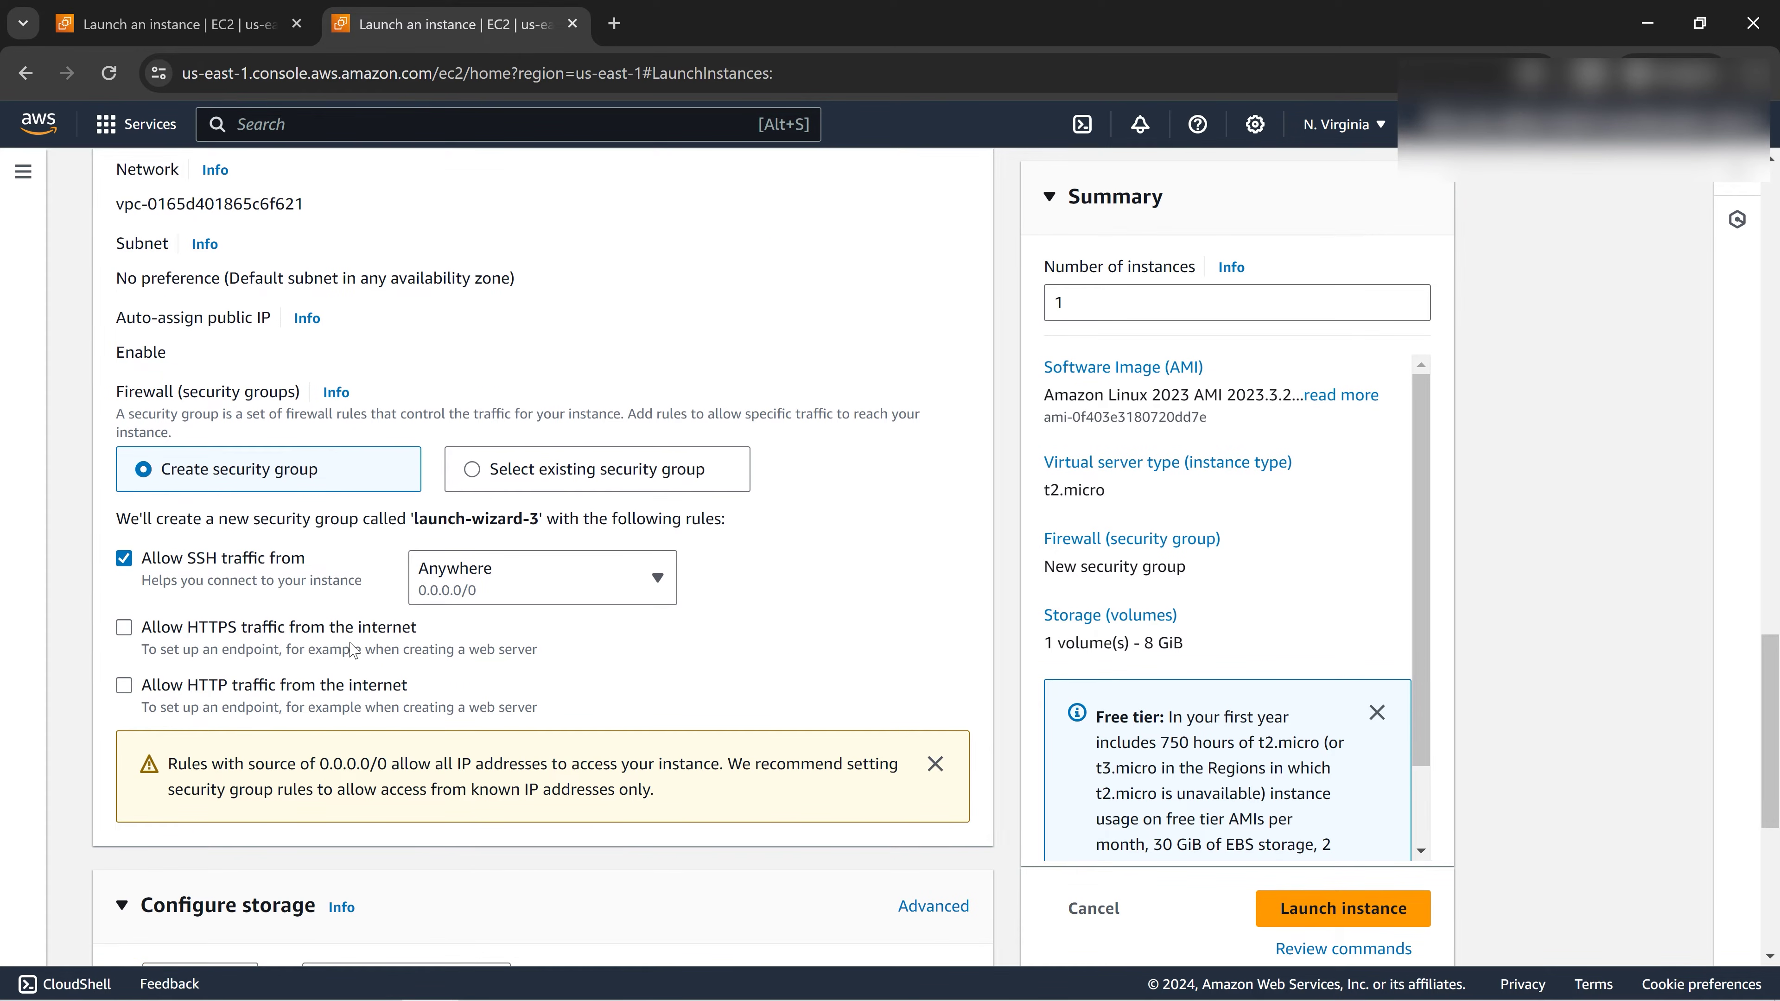
{"action": "scroll", "coordinate": [351, 655], "scroll_direction": "down", "scroll_amount": 3}
{"action": "scroll", "coordinate": [322, 753], "scroll_direction": "down", "scroll_amount": 4}
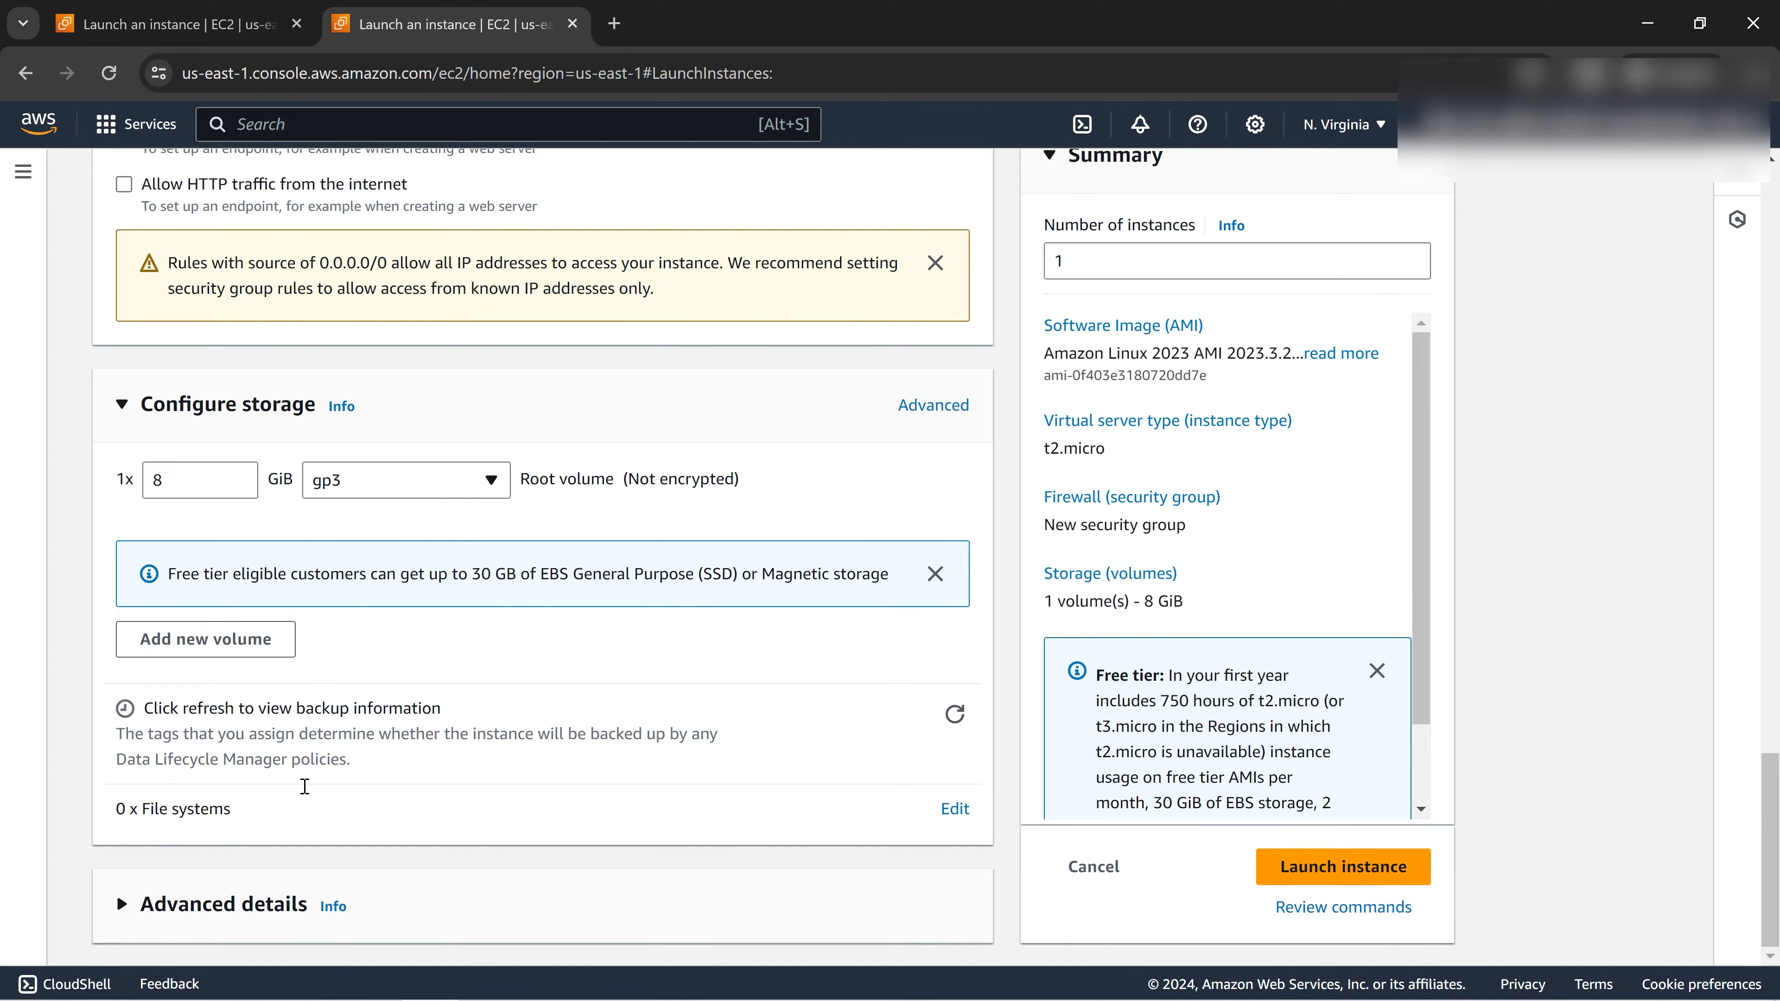
{"action": "left_click", "coordinate": [120, 903]}
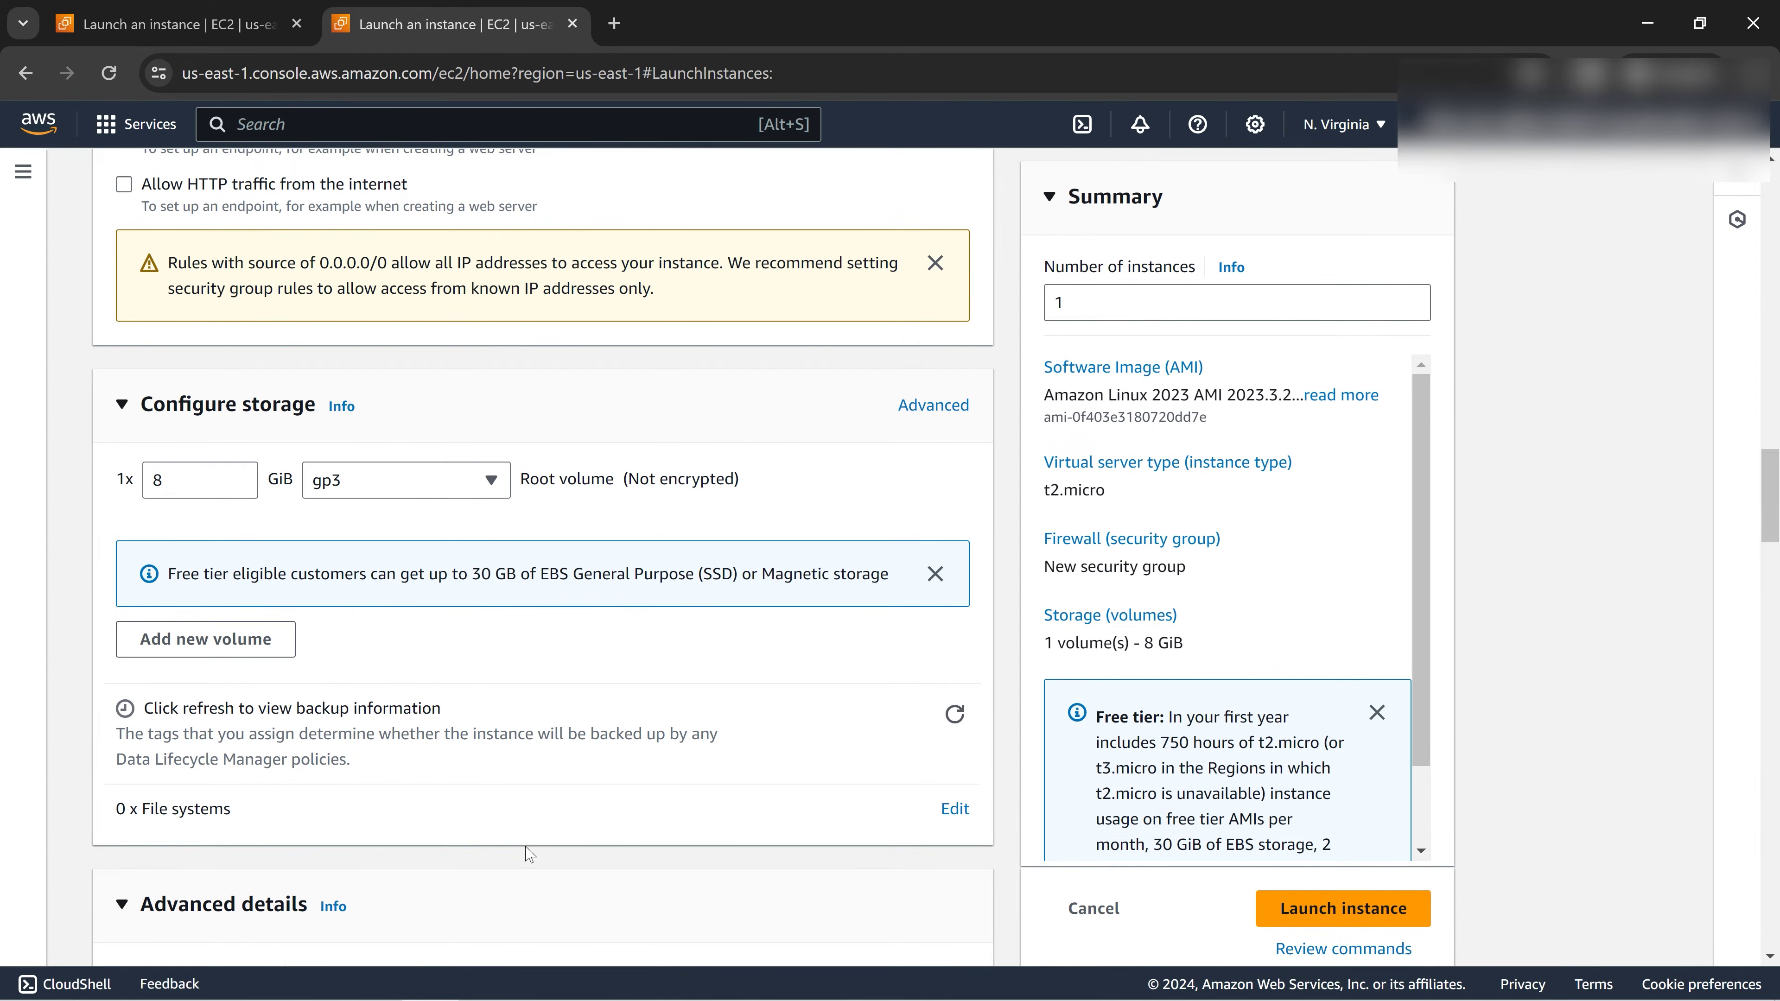
{"action": "scroll", "coordinate": [528, 854], "scroll_direction": "down", "scroll_amount": 14}
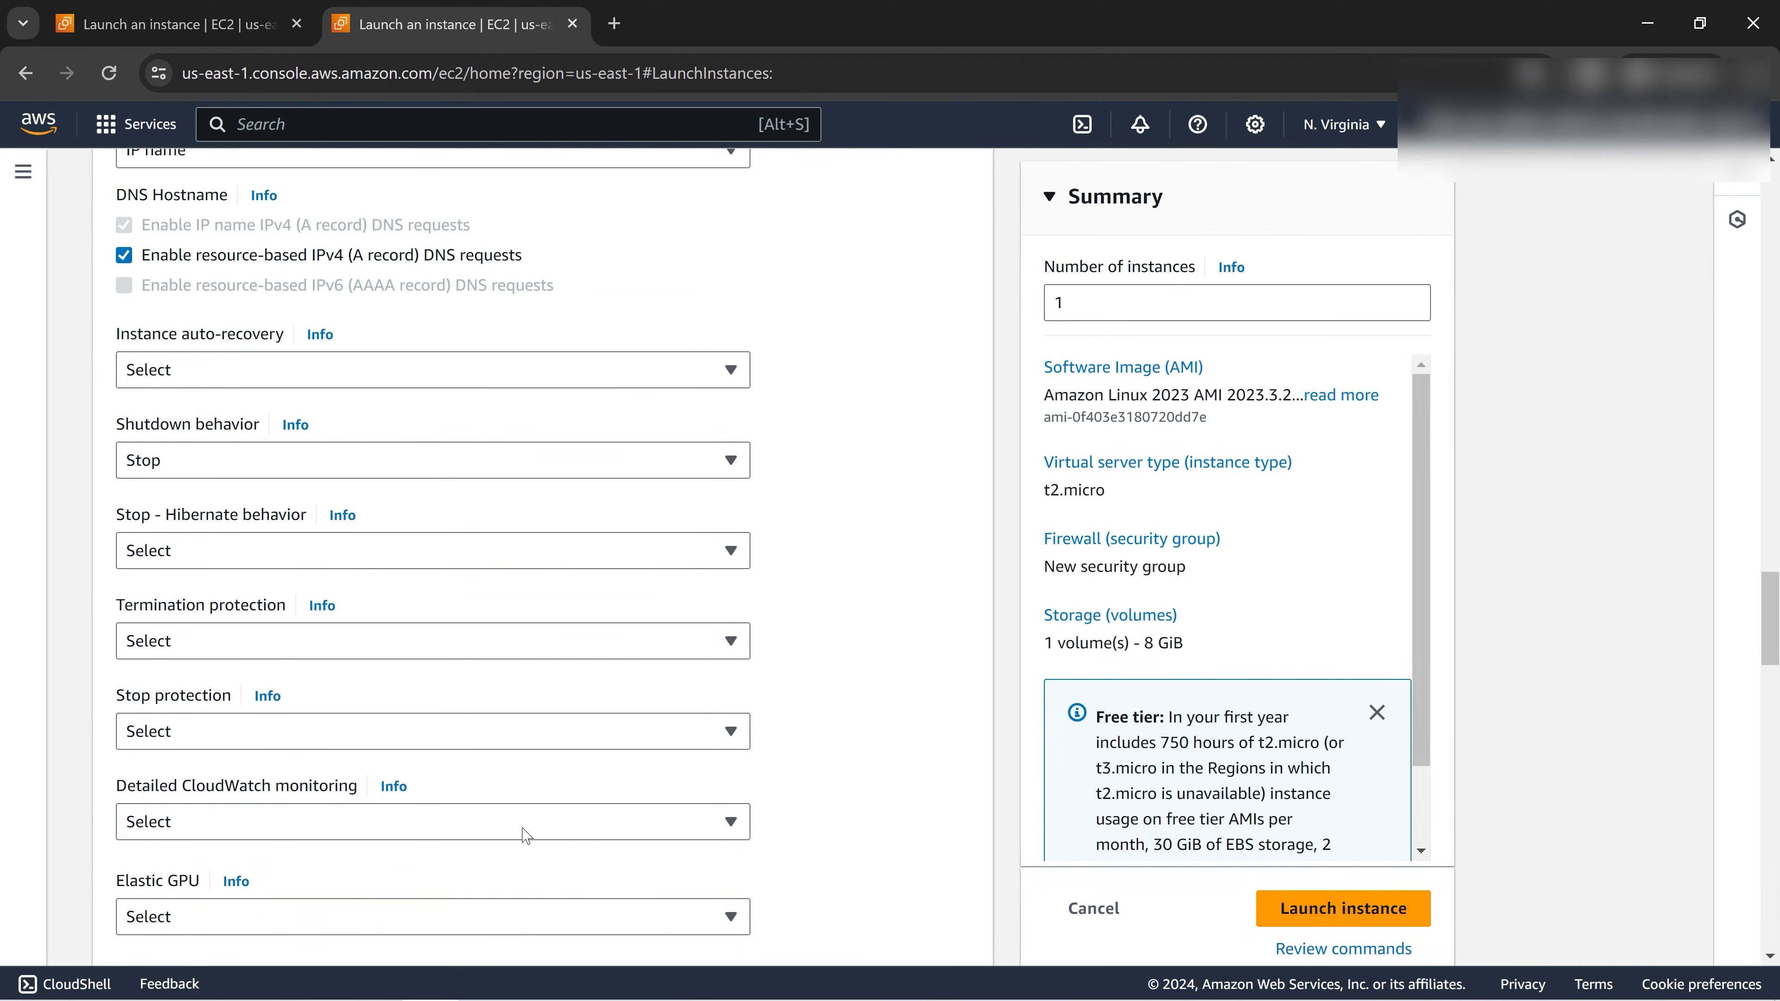
{"action": "scroll", "coordinate": [526, 834], "scroll_direction": "down", "scroll_amount": 3}
{"action": "scroll", "coordinate": [526, 830], "scroll_direction": "down", "scroll_amount": 5}
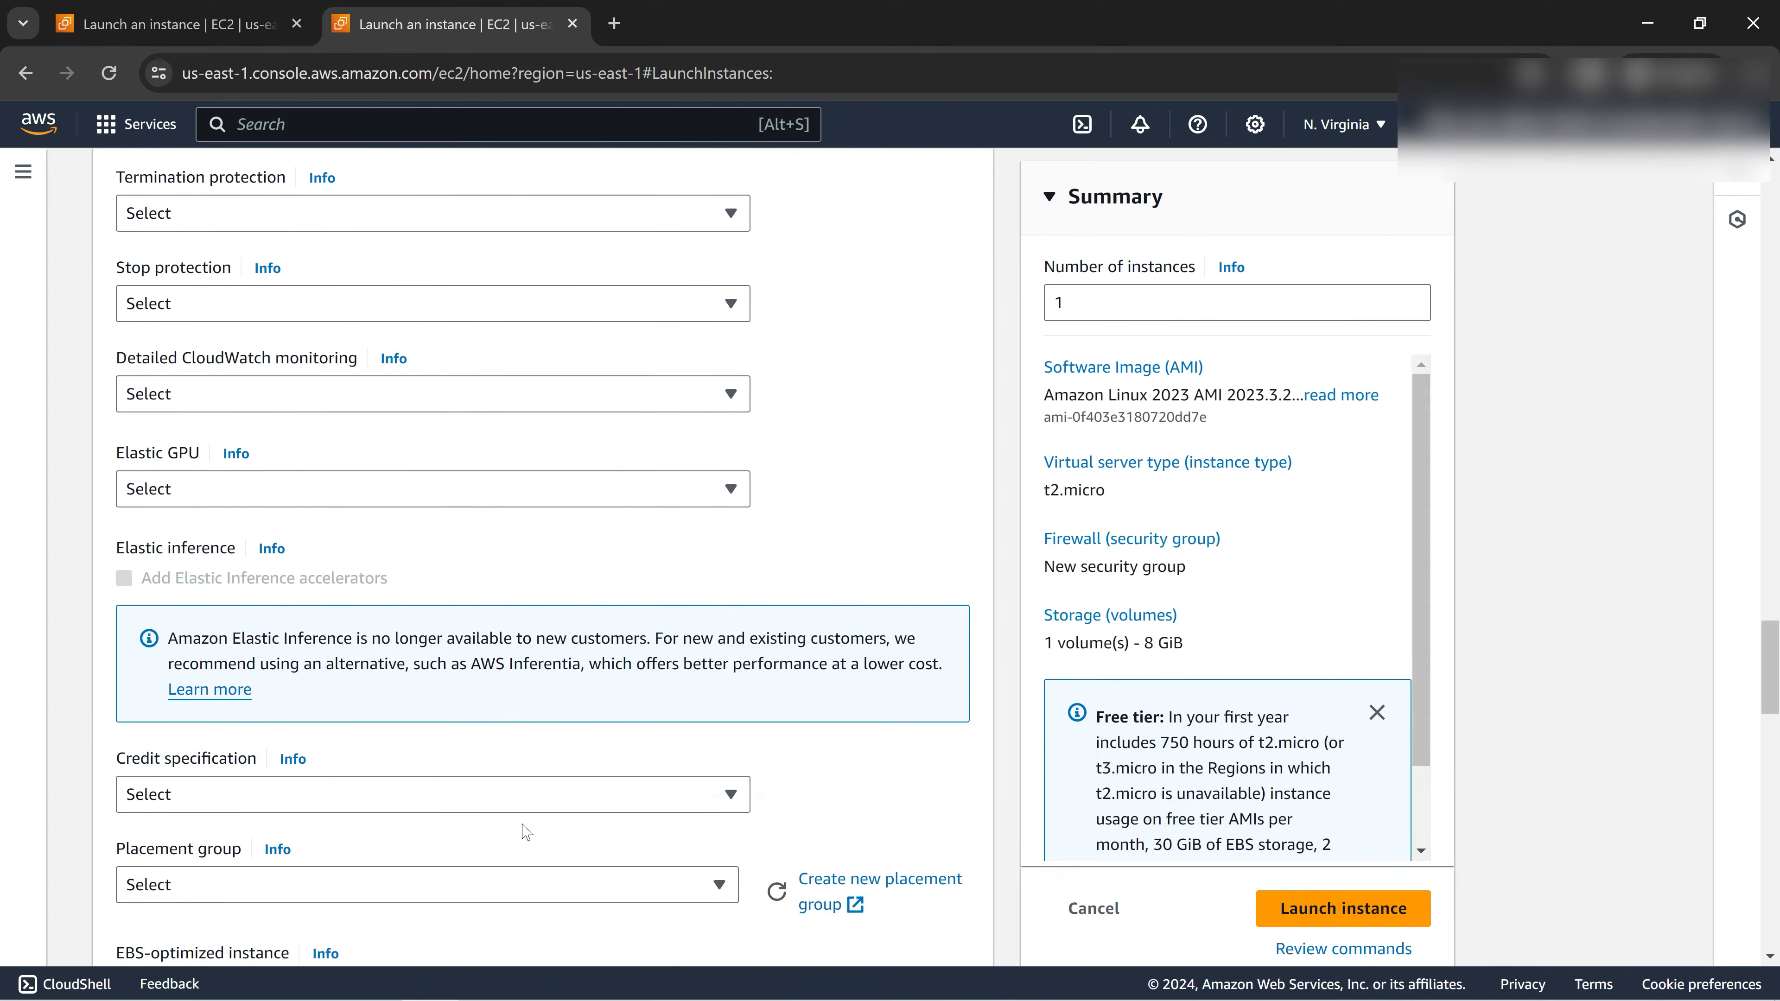
{"action": "left_click", "coordinate": [573, 771]}
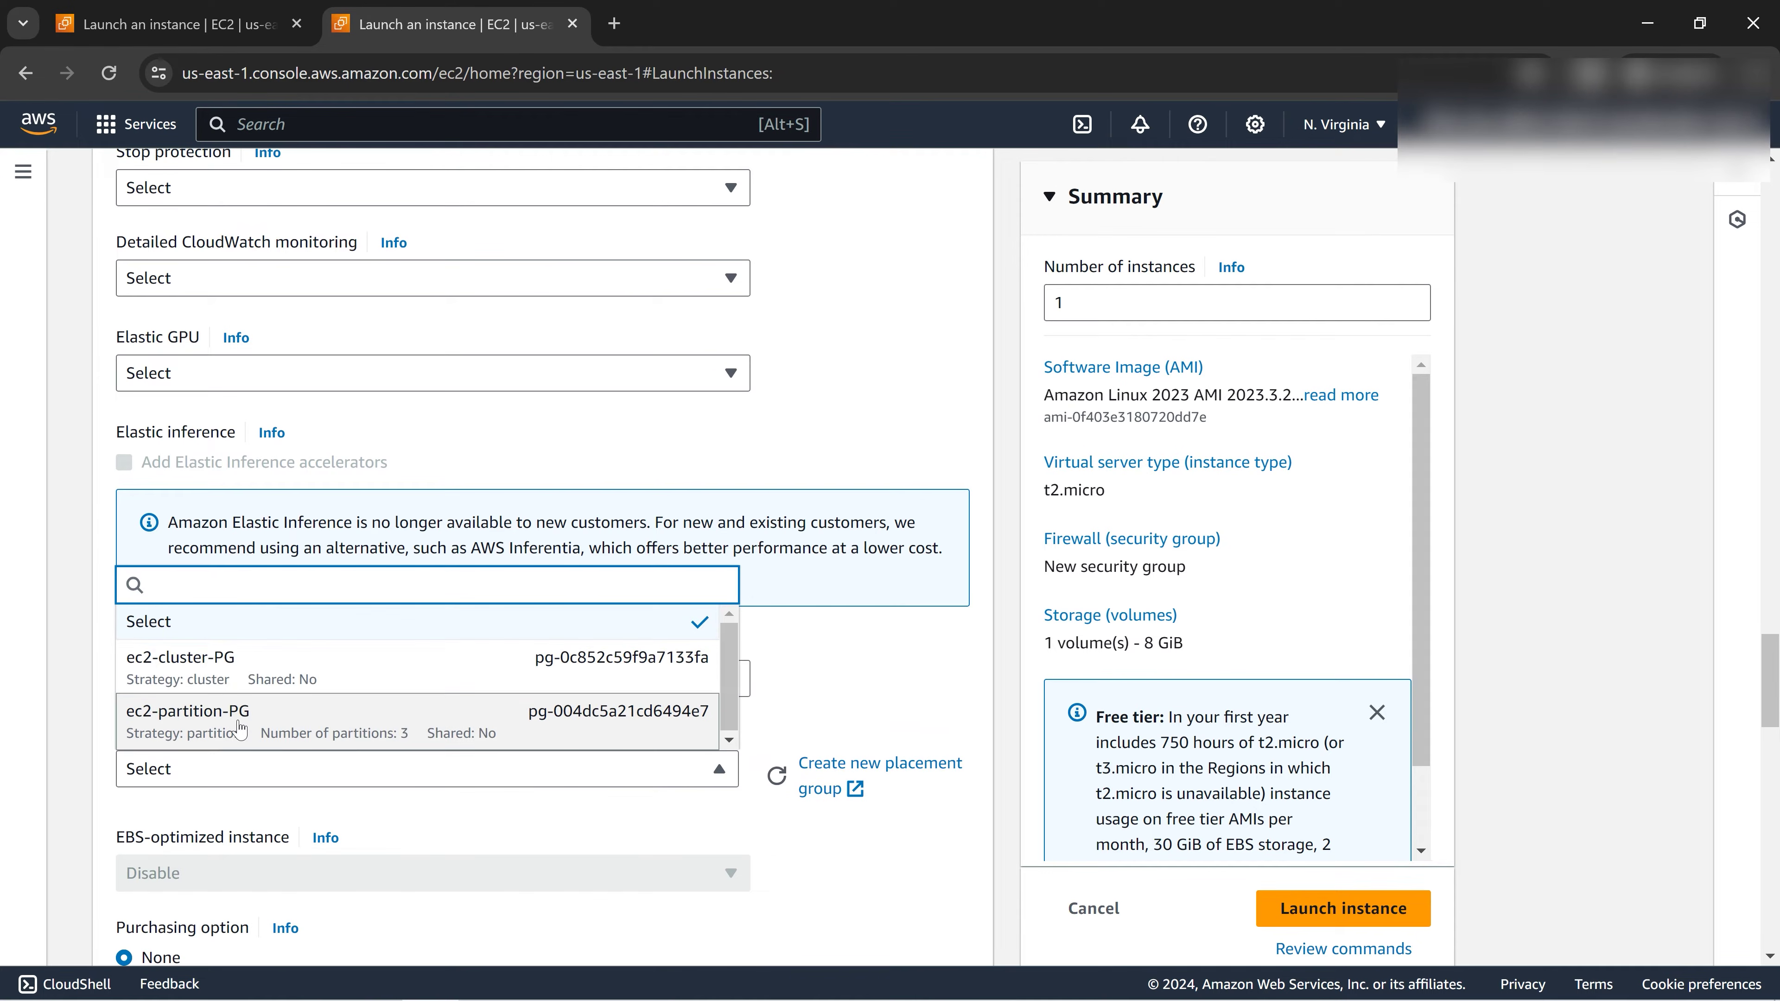
{"action": "left_click", "coordinate": [211, 666]}
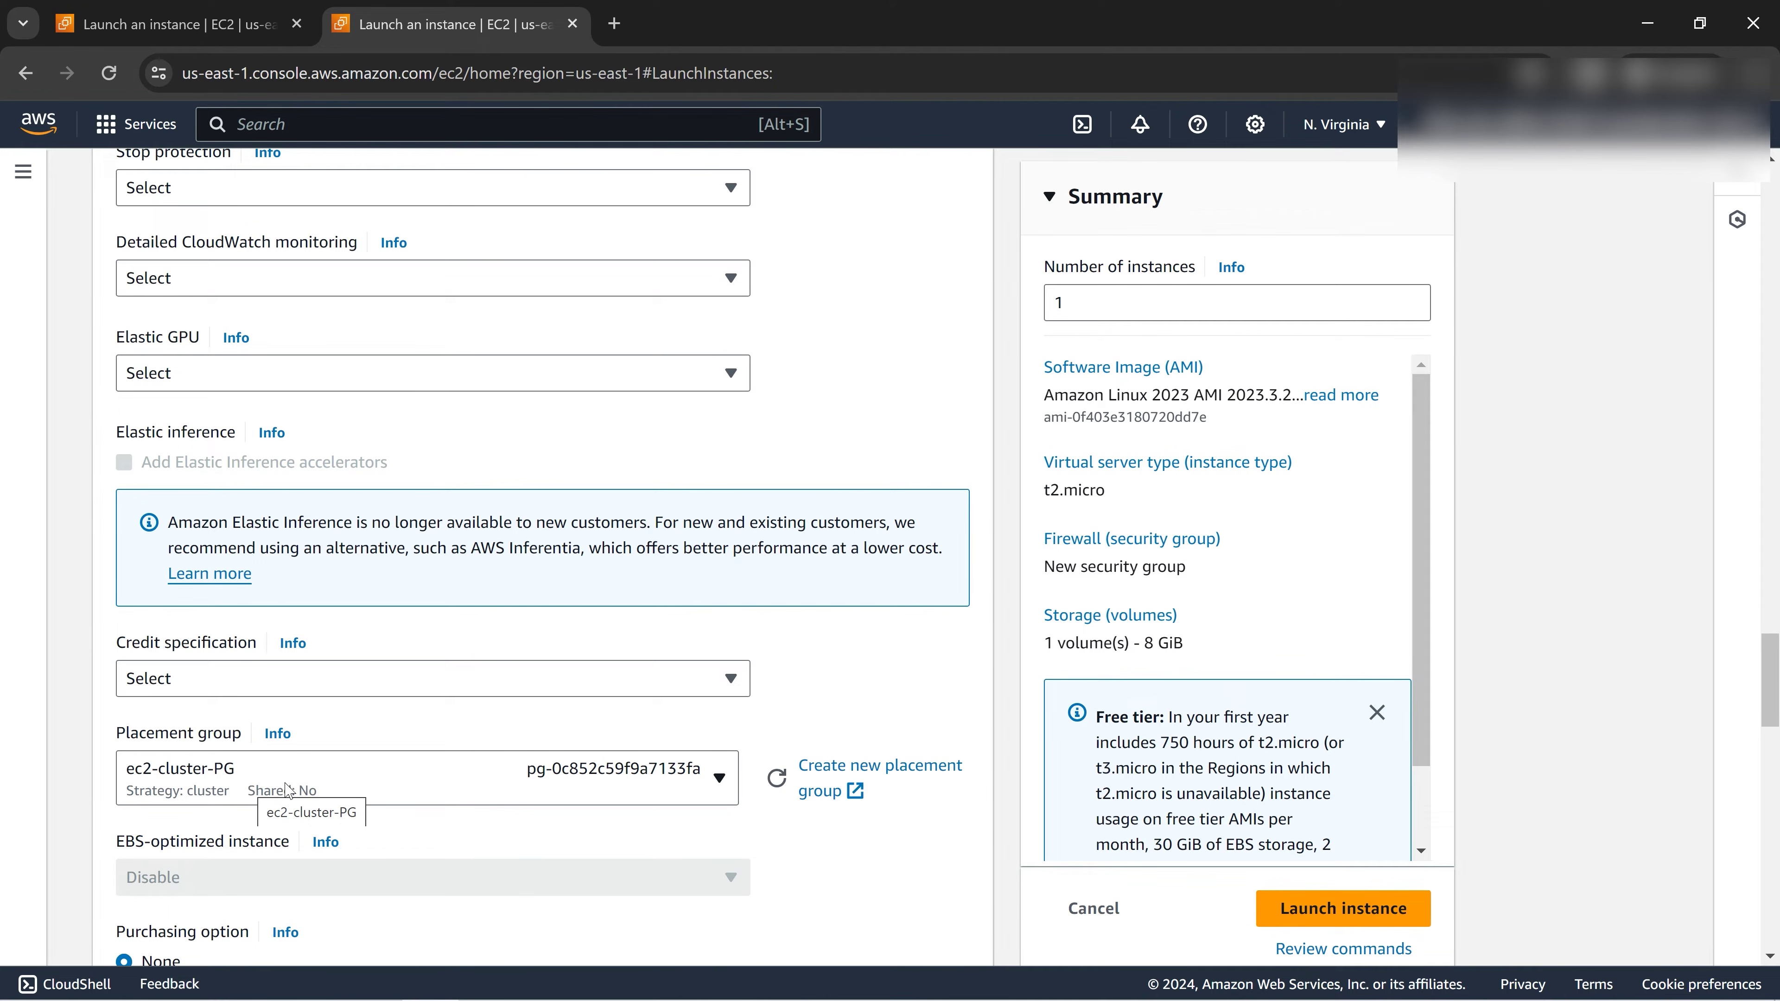
Step: Leave the optional user data empty and launch the ec2-cluster-test instance
{"action": "scroll", "coordinate": [777, 796], "scroll_direction": "down", "scroll_amount": 3}
{"action": "scroll", "coordinate": [774, 795], "scroll_direction": "down", "scroll_amount": 15}
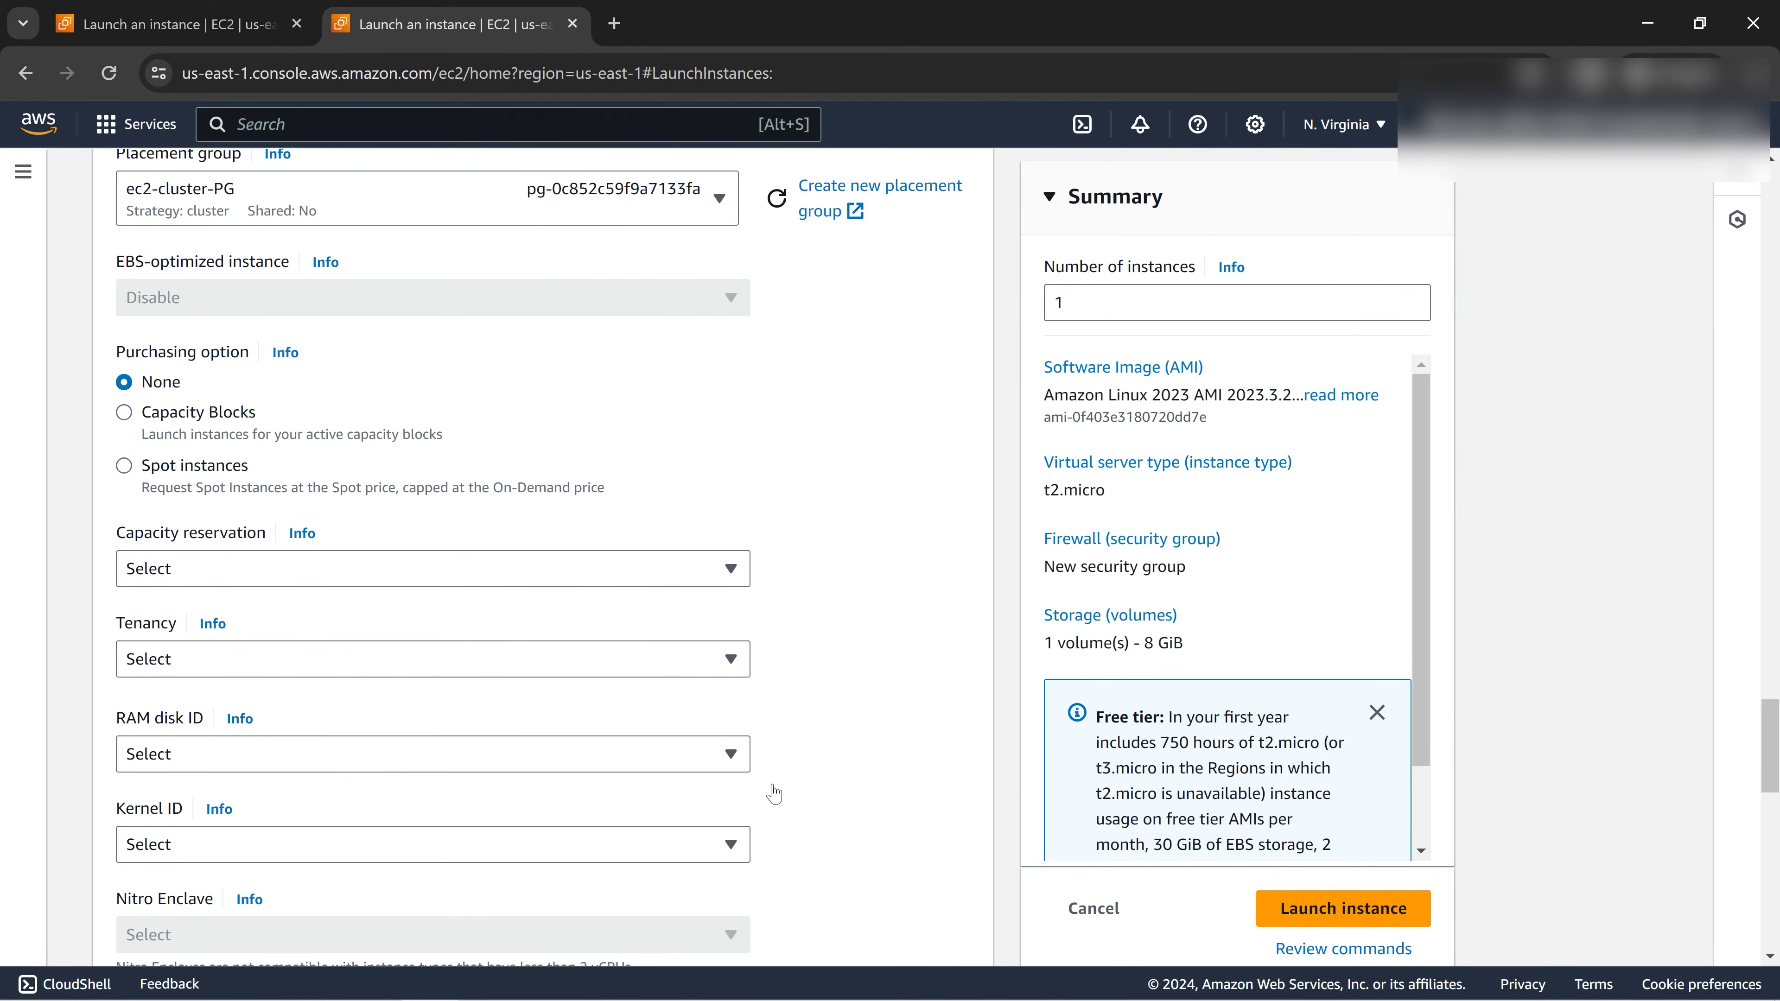
{"action": "scroll", "coordinate": [776, 792], "scroll_direction": "down", "scroll_amount": 3}
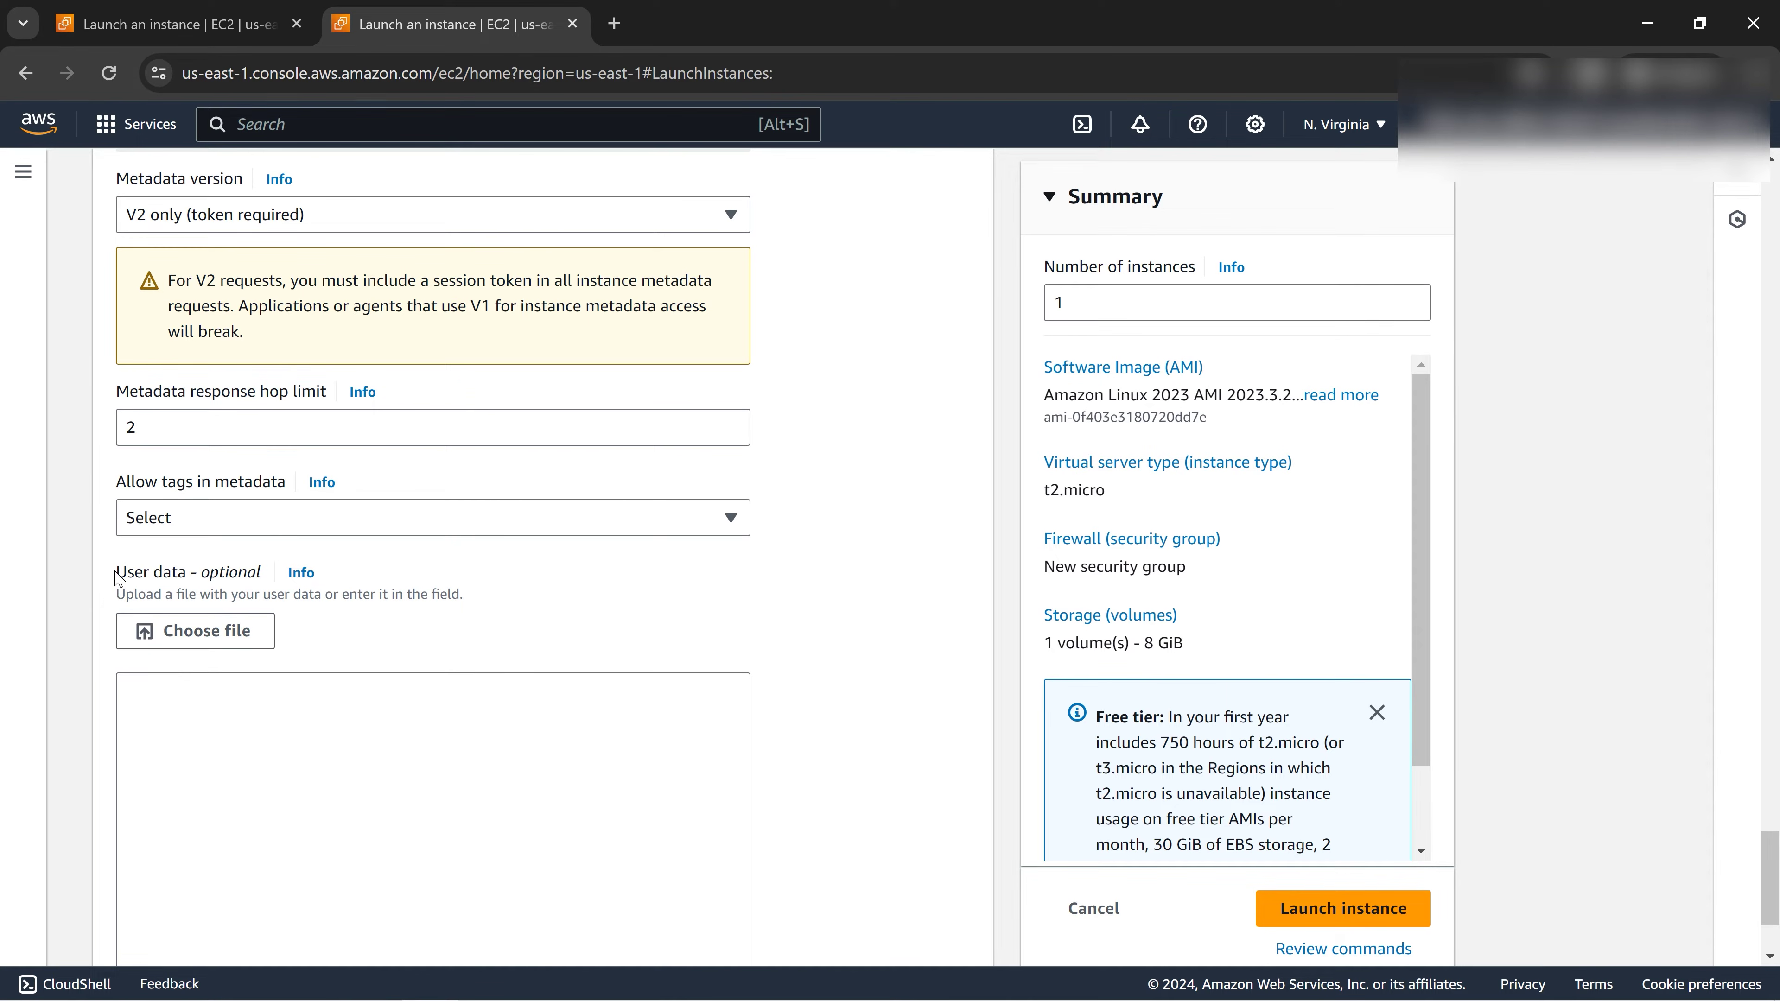
{"action": "left_click_drag", "start_coordinate": [118, 577], "coordinate": [273, 578]}
{"action": "left_click", "coordinate": [343, 791]}
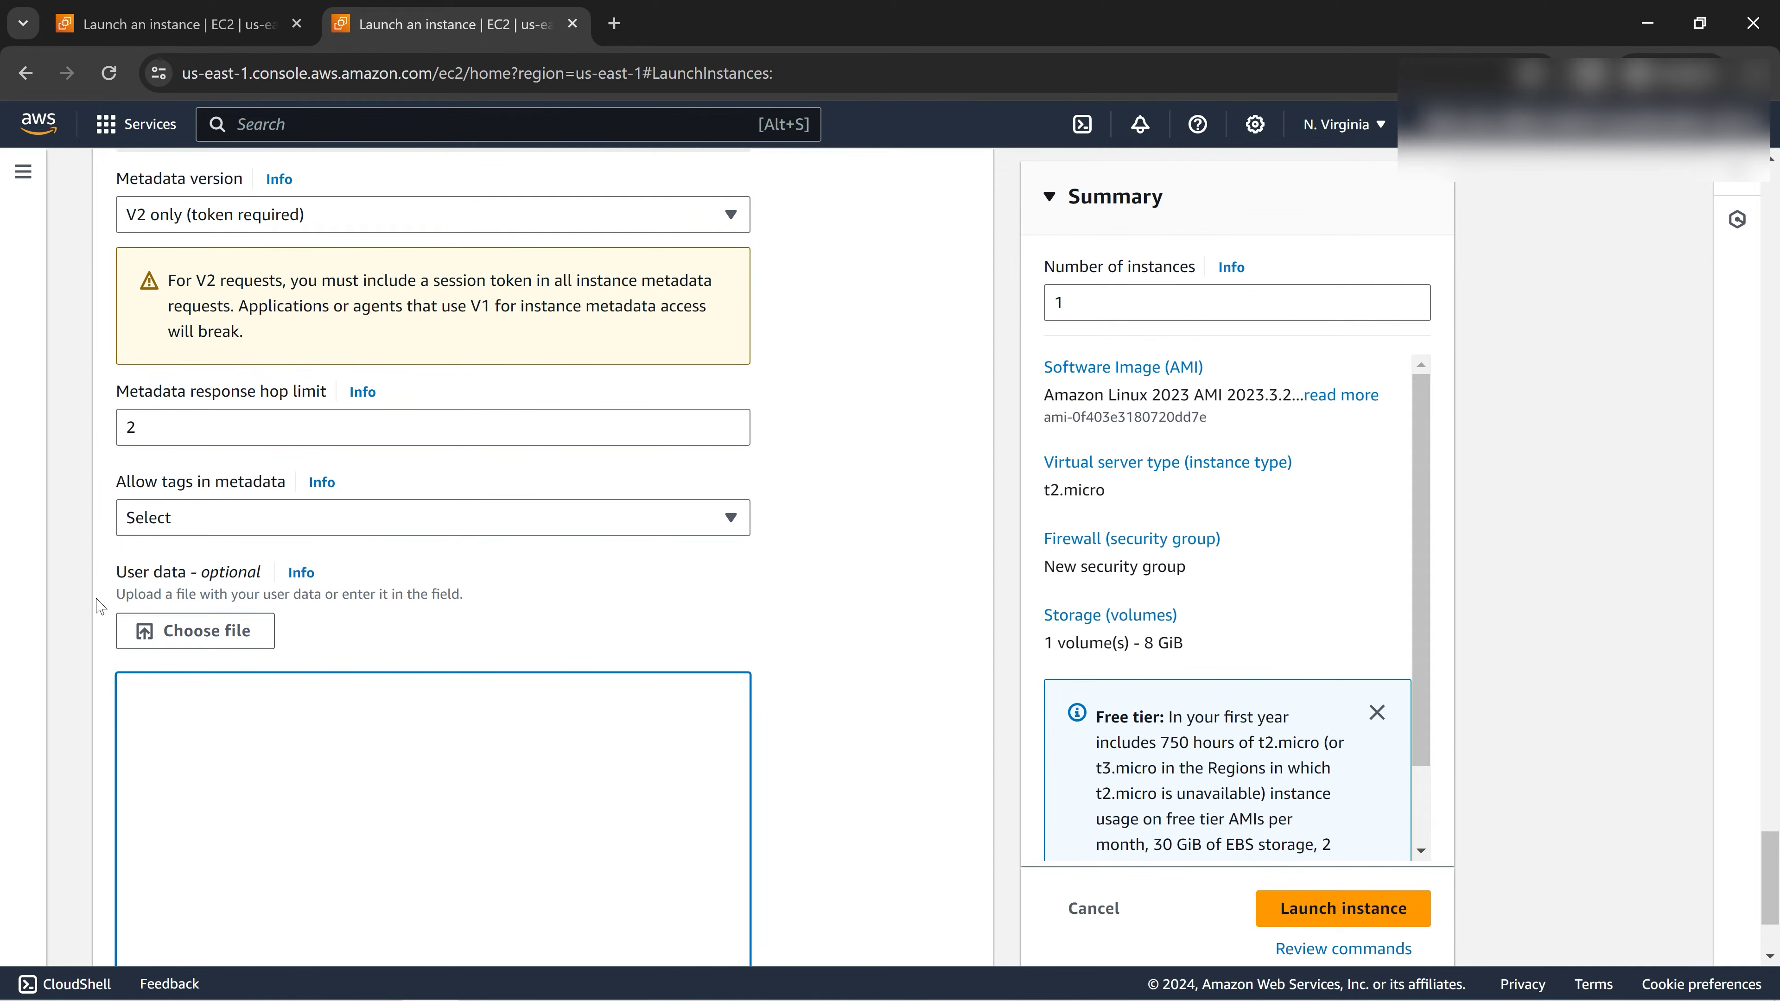
{"action": "left_click_drag", "start_coordinate": [118, 577], "coordinate": [264, 577]}
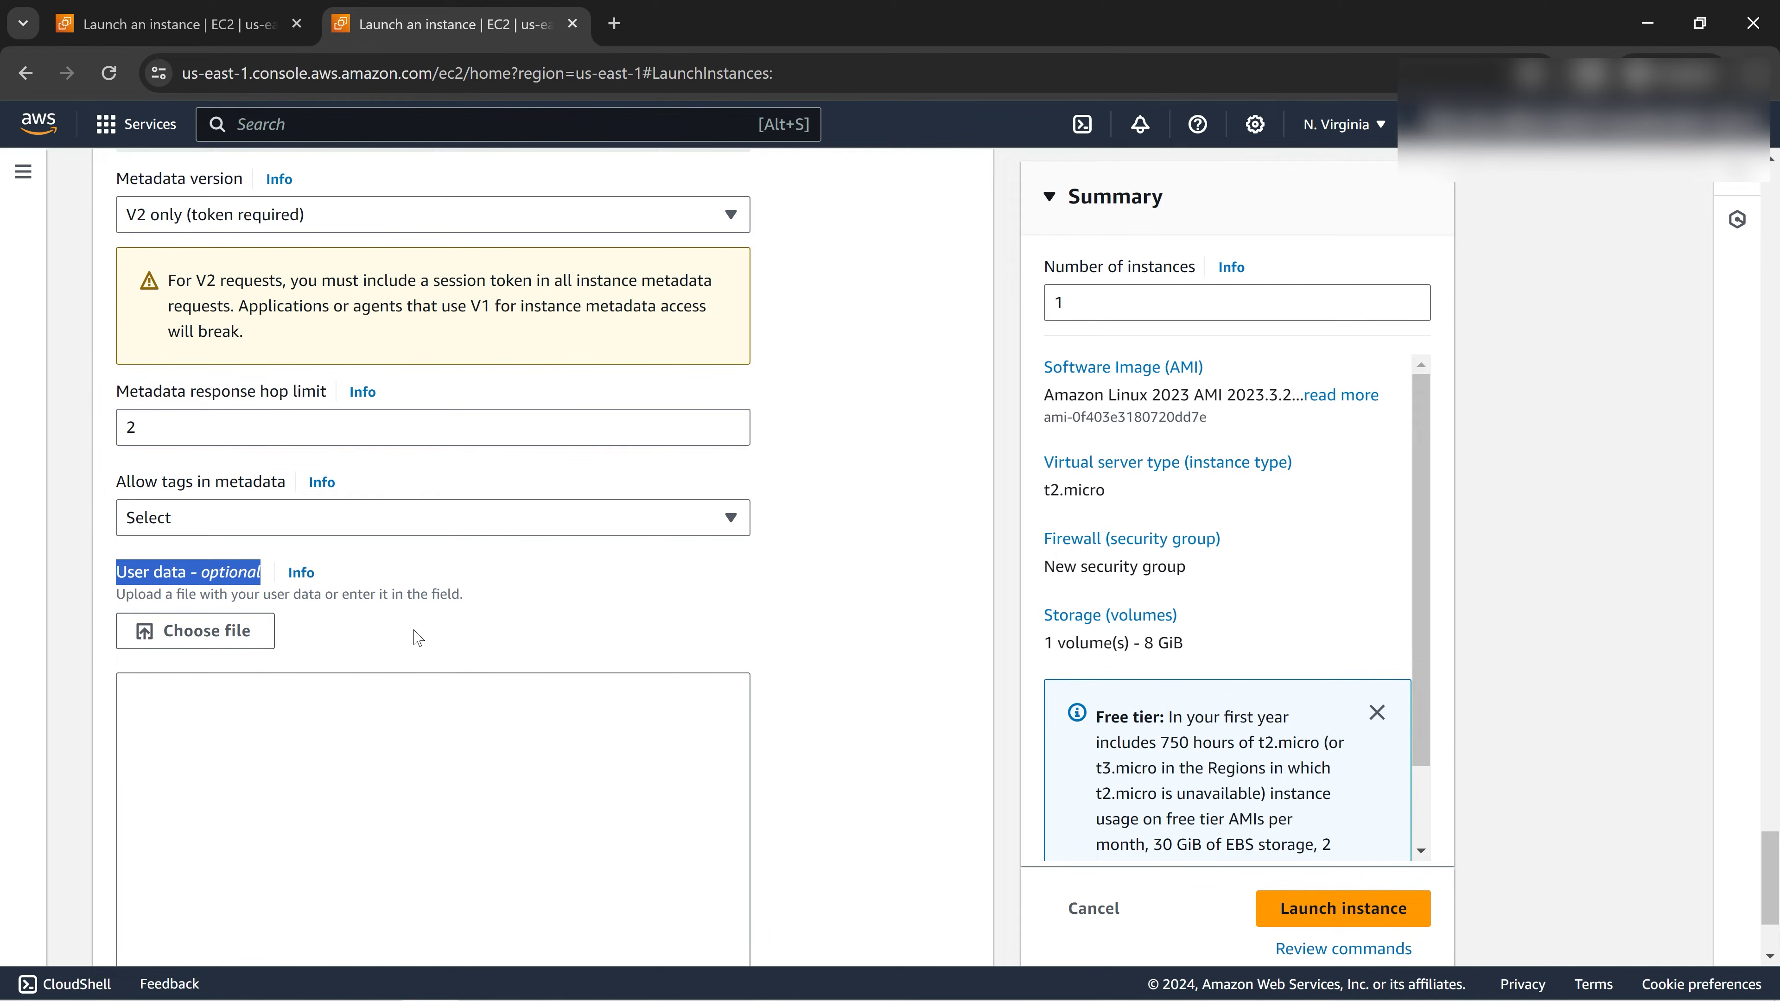
{"action": "left_click", "coordinate": [244, 762]}
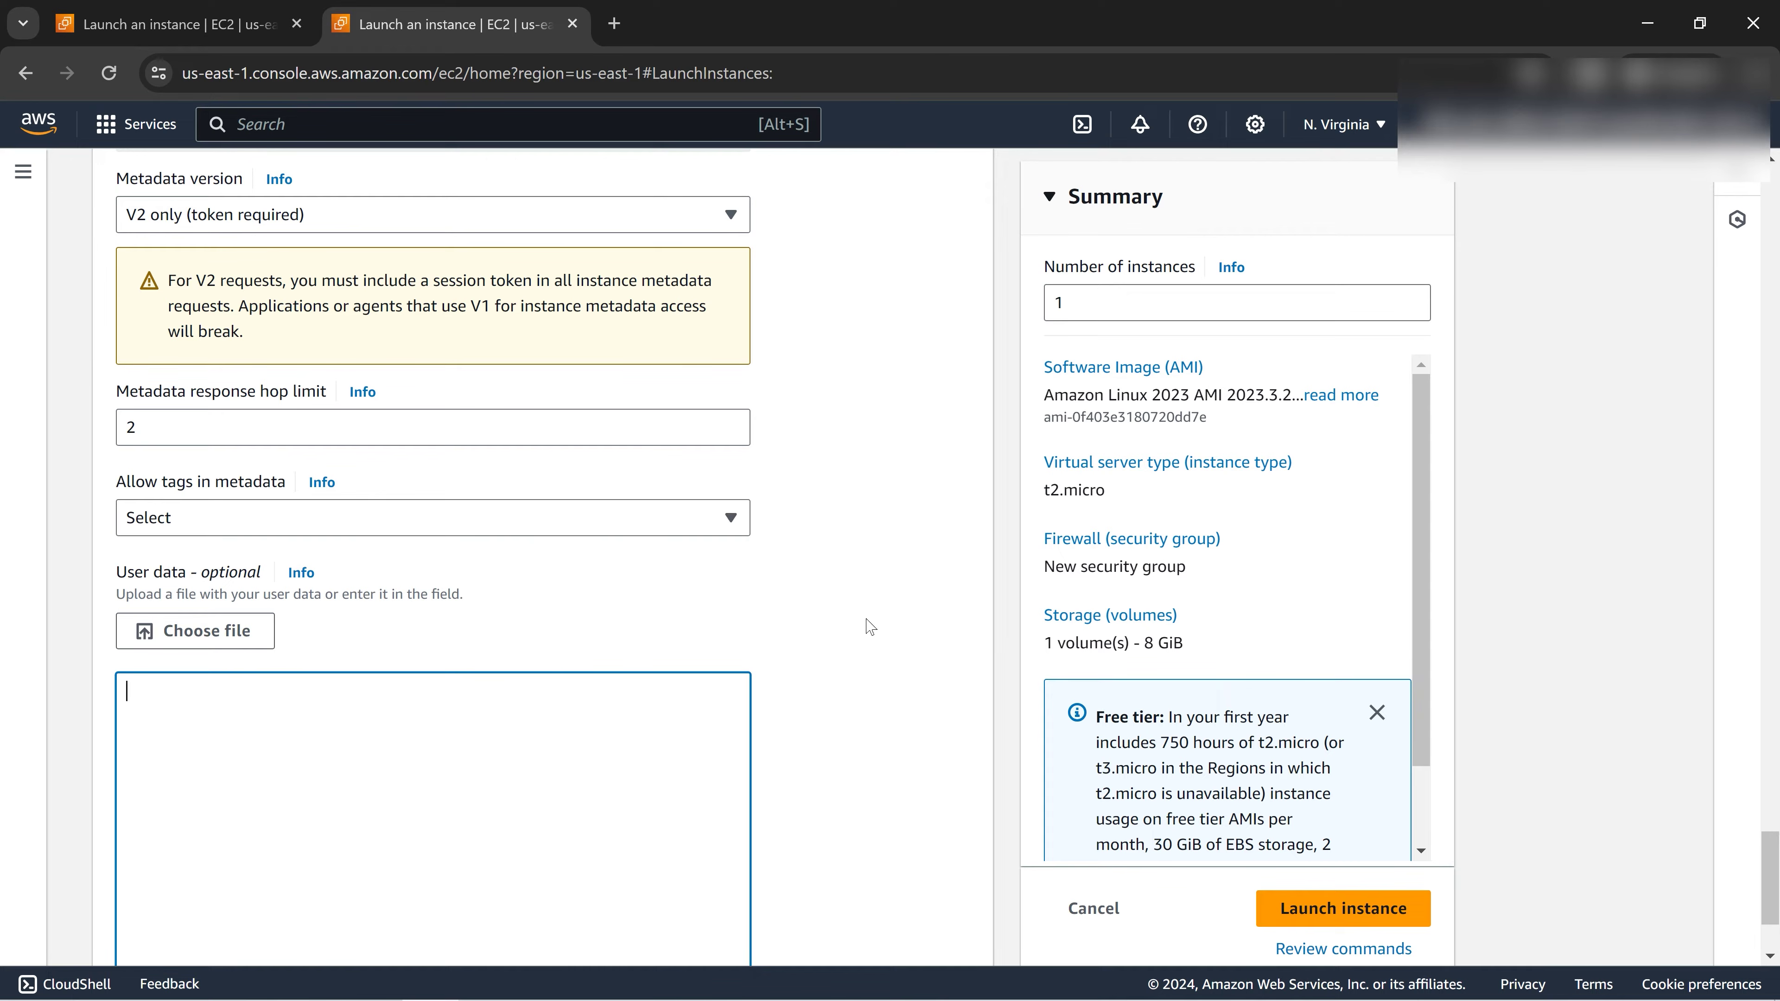
{"action": "left_click", "coordinate": [204, 710]}
{"action": "left_click", "coordinate": [1380, 911]}
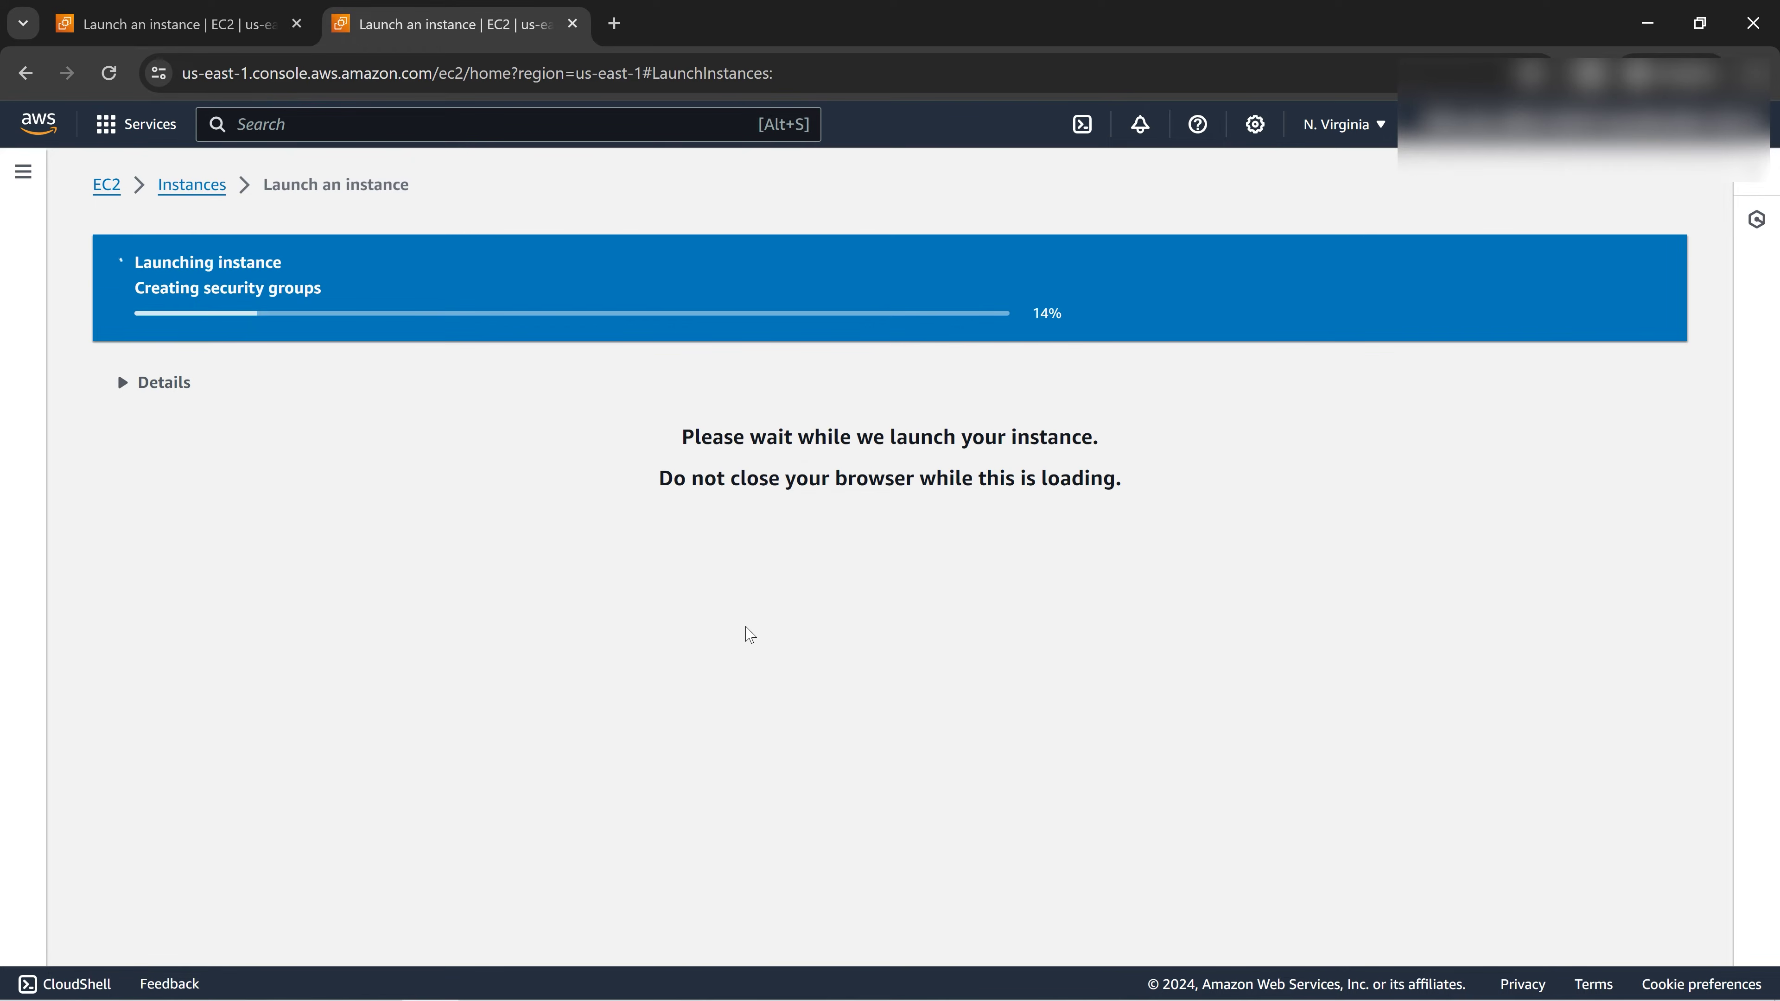
Step: Go to the EC2 instances list and refresh it to check for the launched instance
{"action": "left_click", "coordinate": [207, 185]}
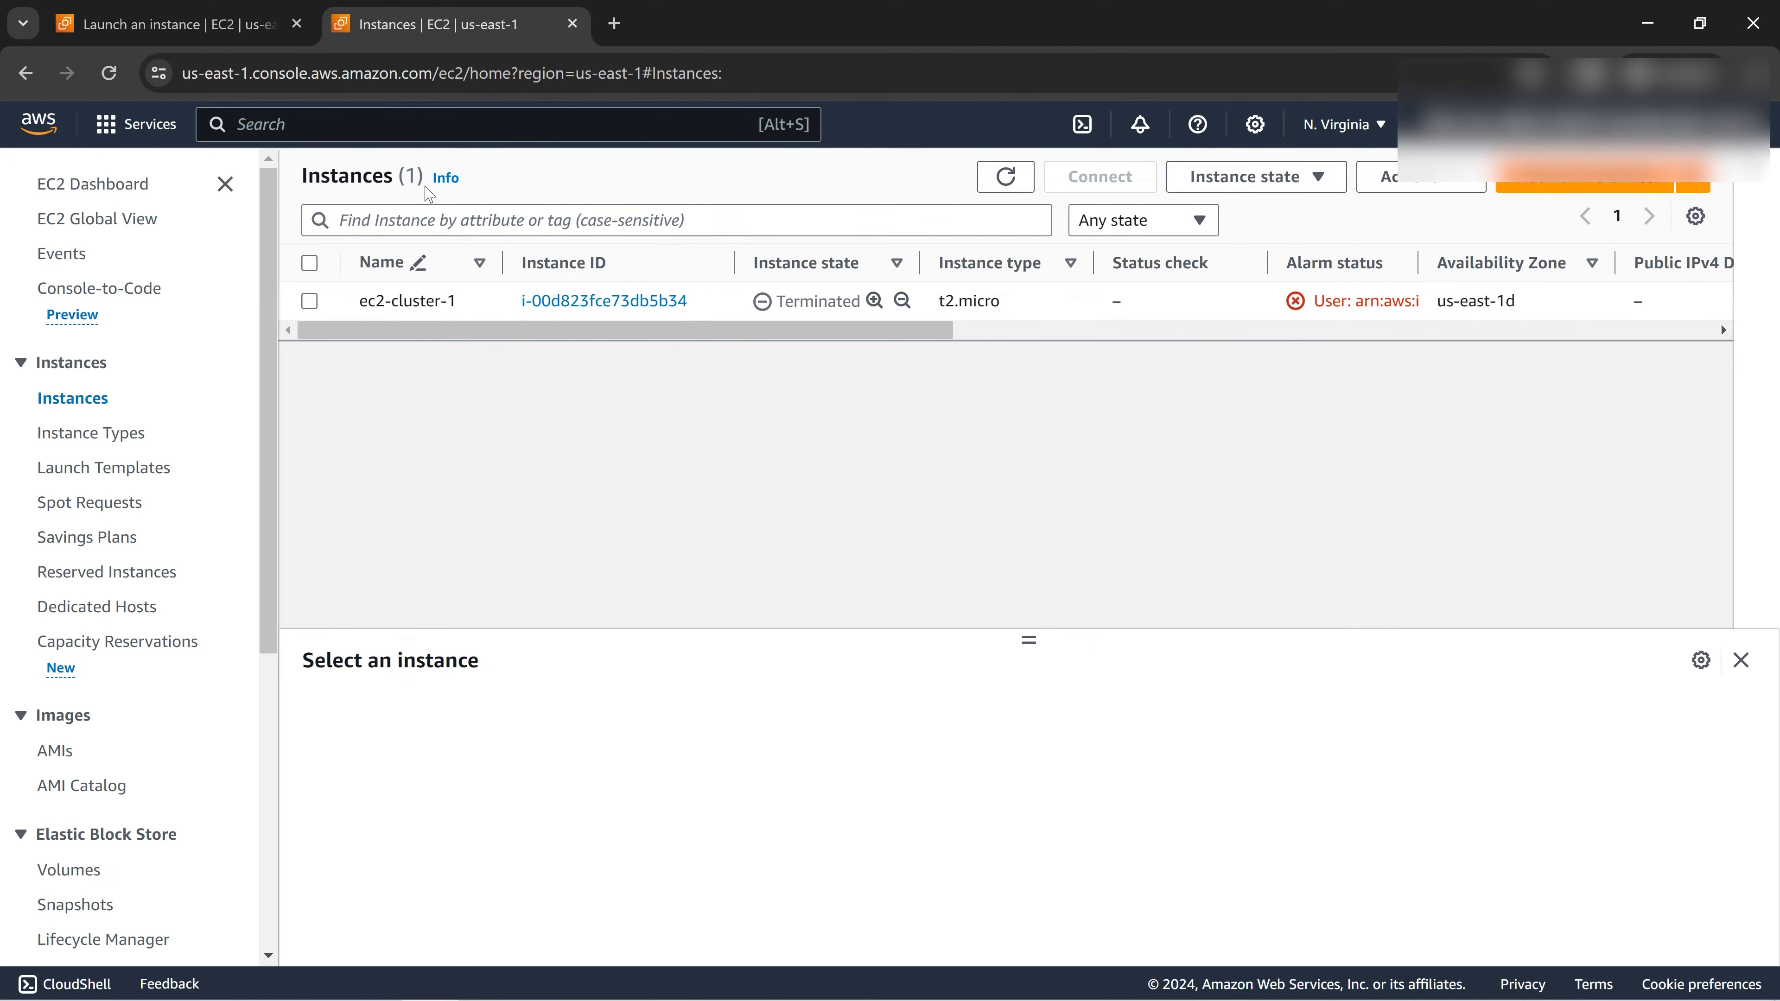
{"action": "left_click", "coordinate": [1004, 176]}
{"action": "left_click", "coordinate": [91, 401]}
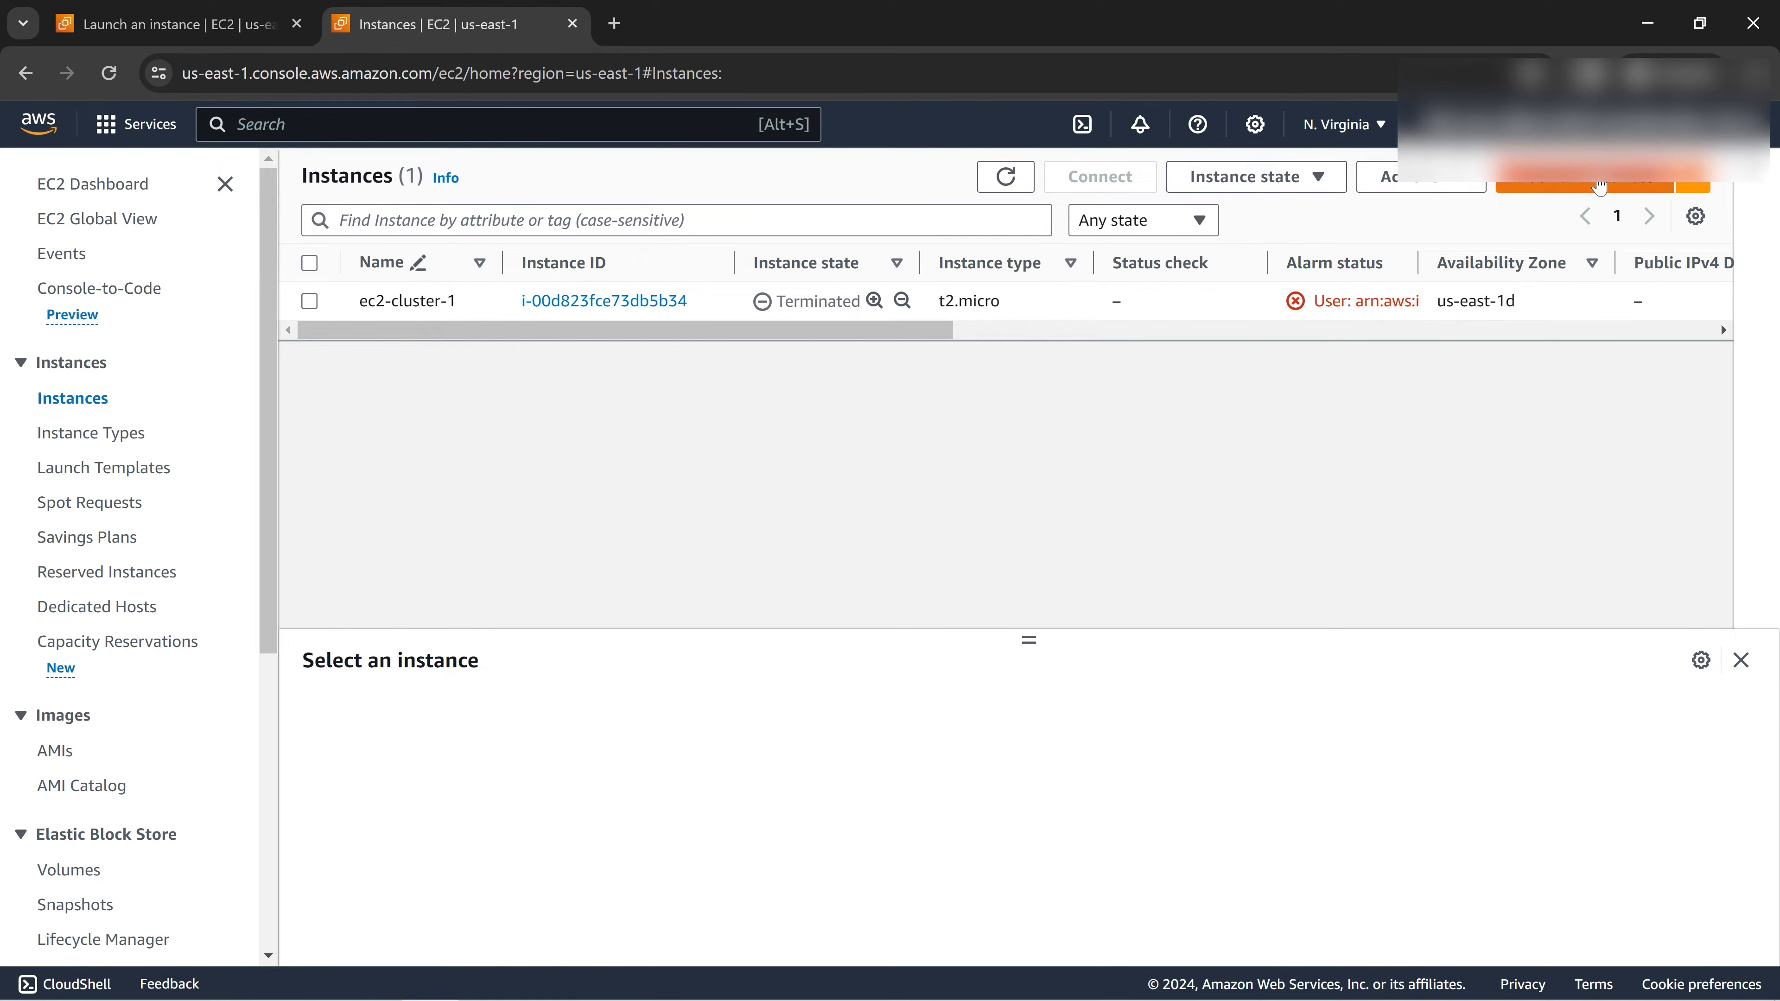
Step: Start launching another EC2 instance, name it ec2-partition-one and keep the number of instances at 1
{"action": "left_click", "coordinate": [1600, 186]}
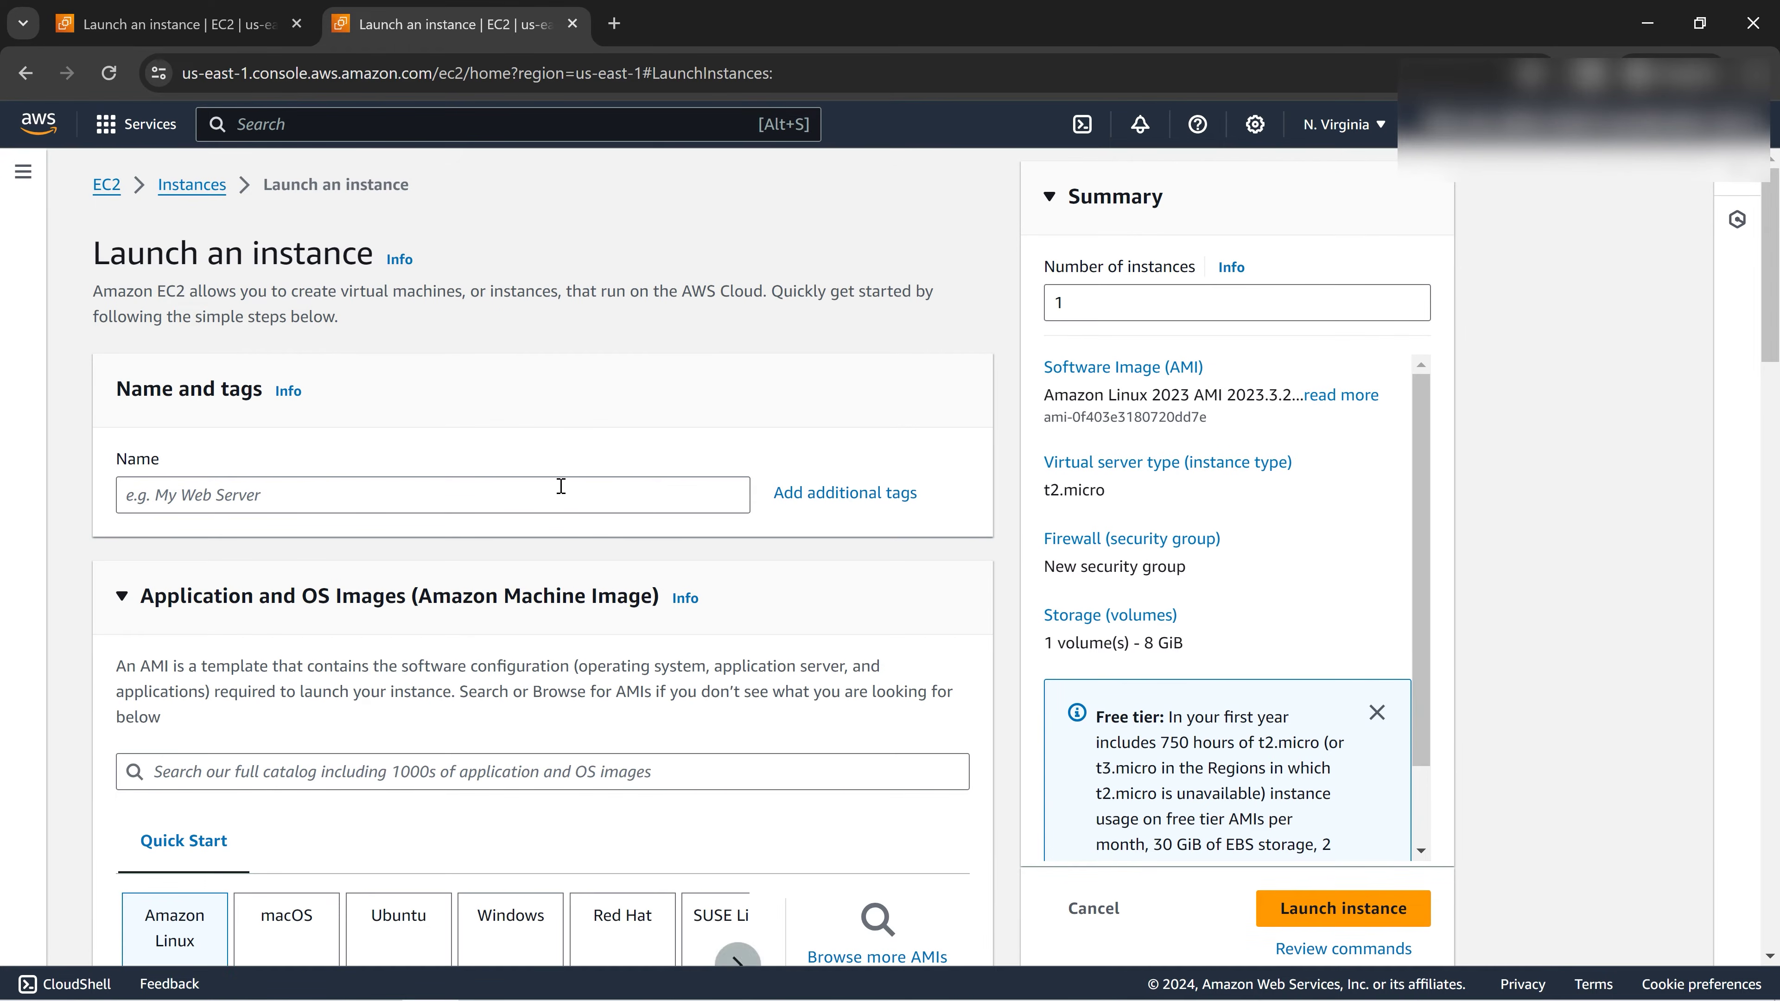
{"action": "left_click", "coordinate": [560, 486]}
{"action": "type", "text": "w"}
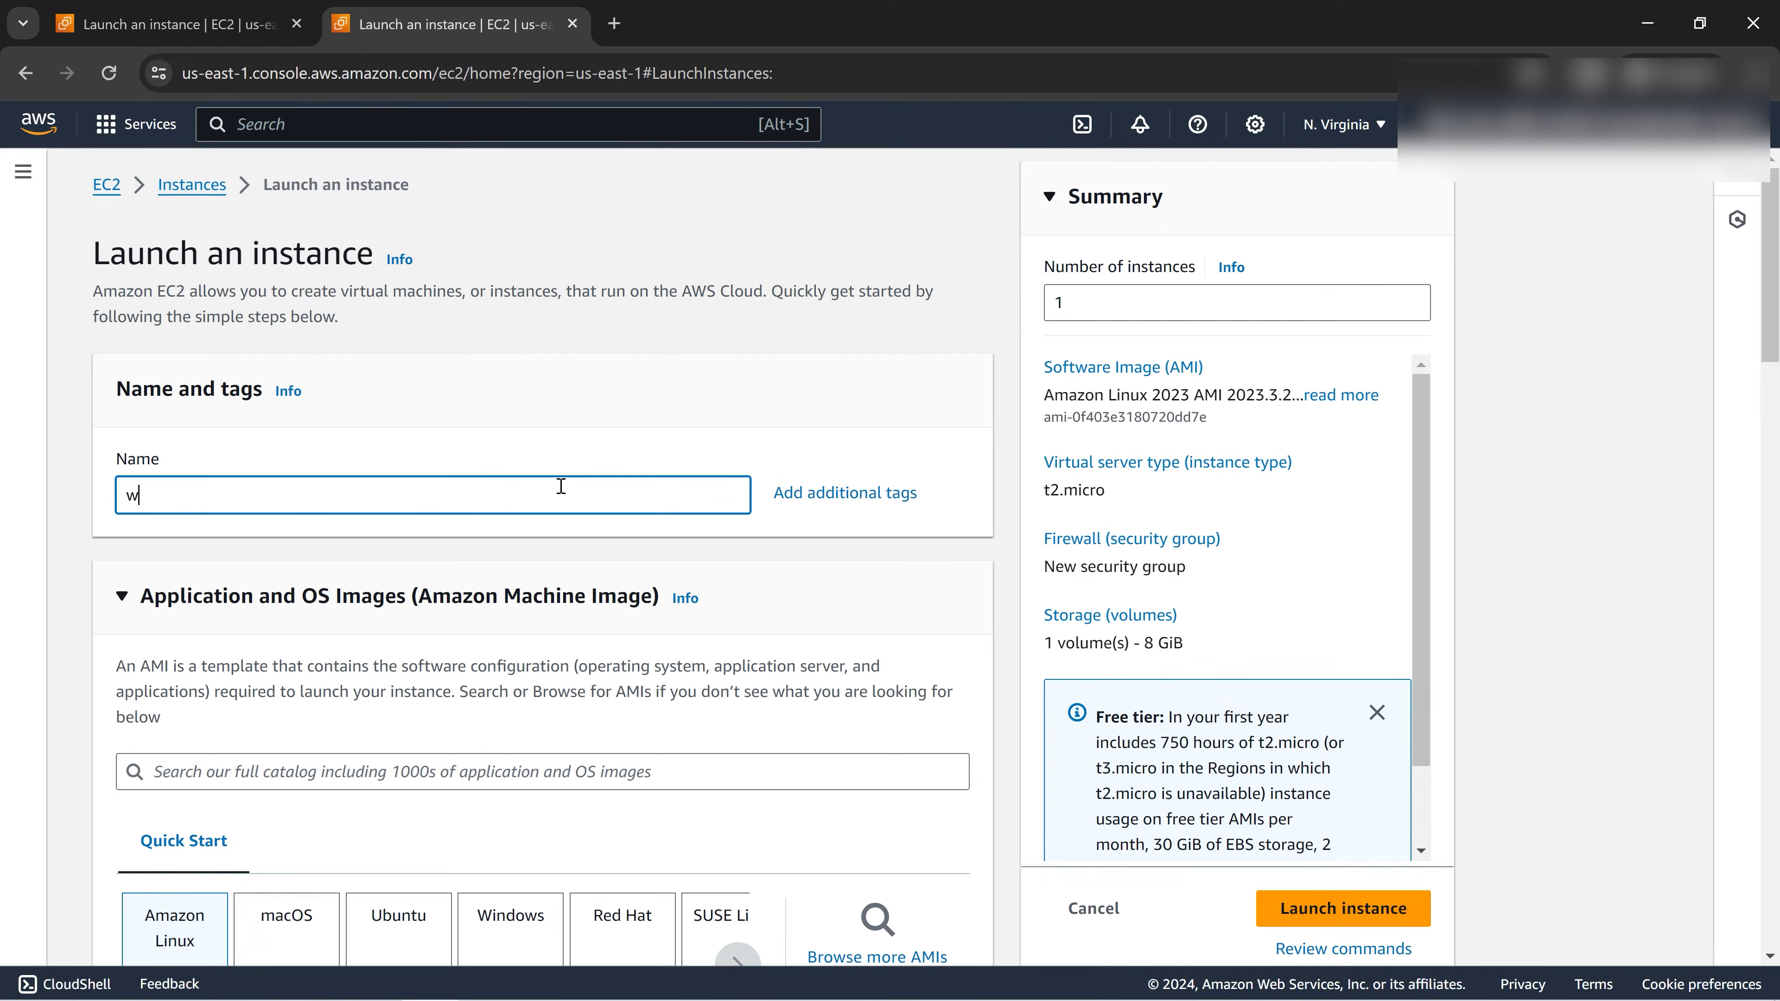
{"action": "key", "text": "BackSpace"}
{"action": "type", "text": "ec2-partition-one"}
{"action": "left_click", "coordinate": [1083, 305]}
{"action": "left_click_drag", "start_coordinate": [1077, 302], "coordinate": [1040, 309]}
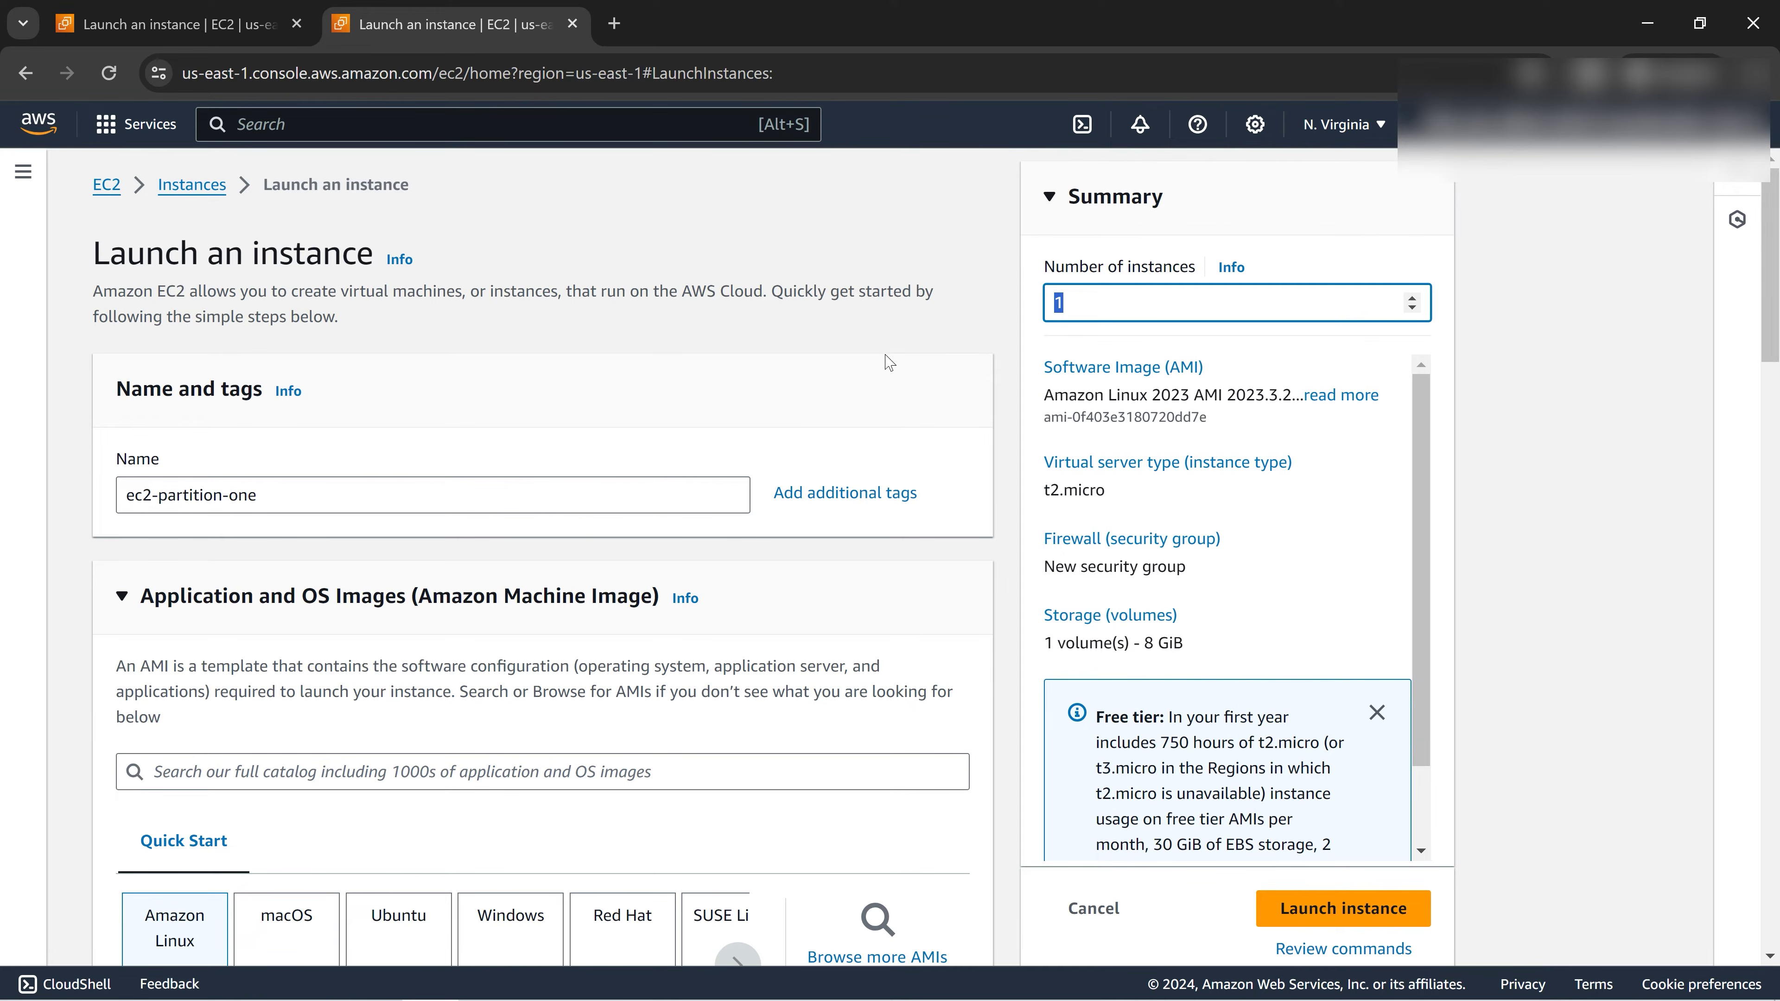
Step: Set the ec2-partition-one instance to proceed without a key pair
{"action": "scroll", "coordinate": [488, 635], "scroll_direction": "down", "scroll_amount": 6}
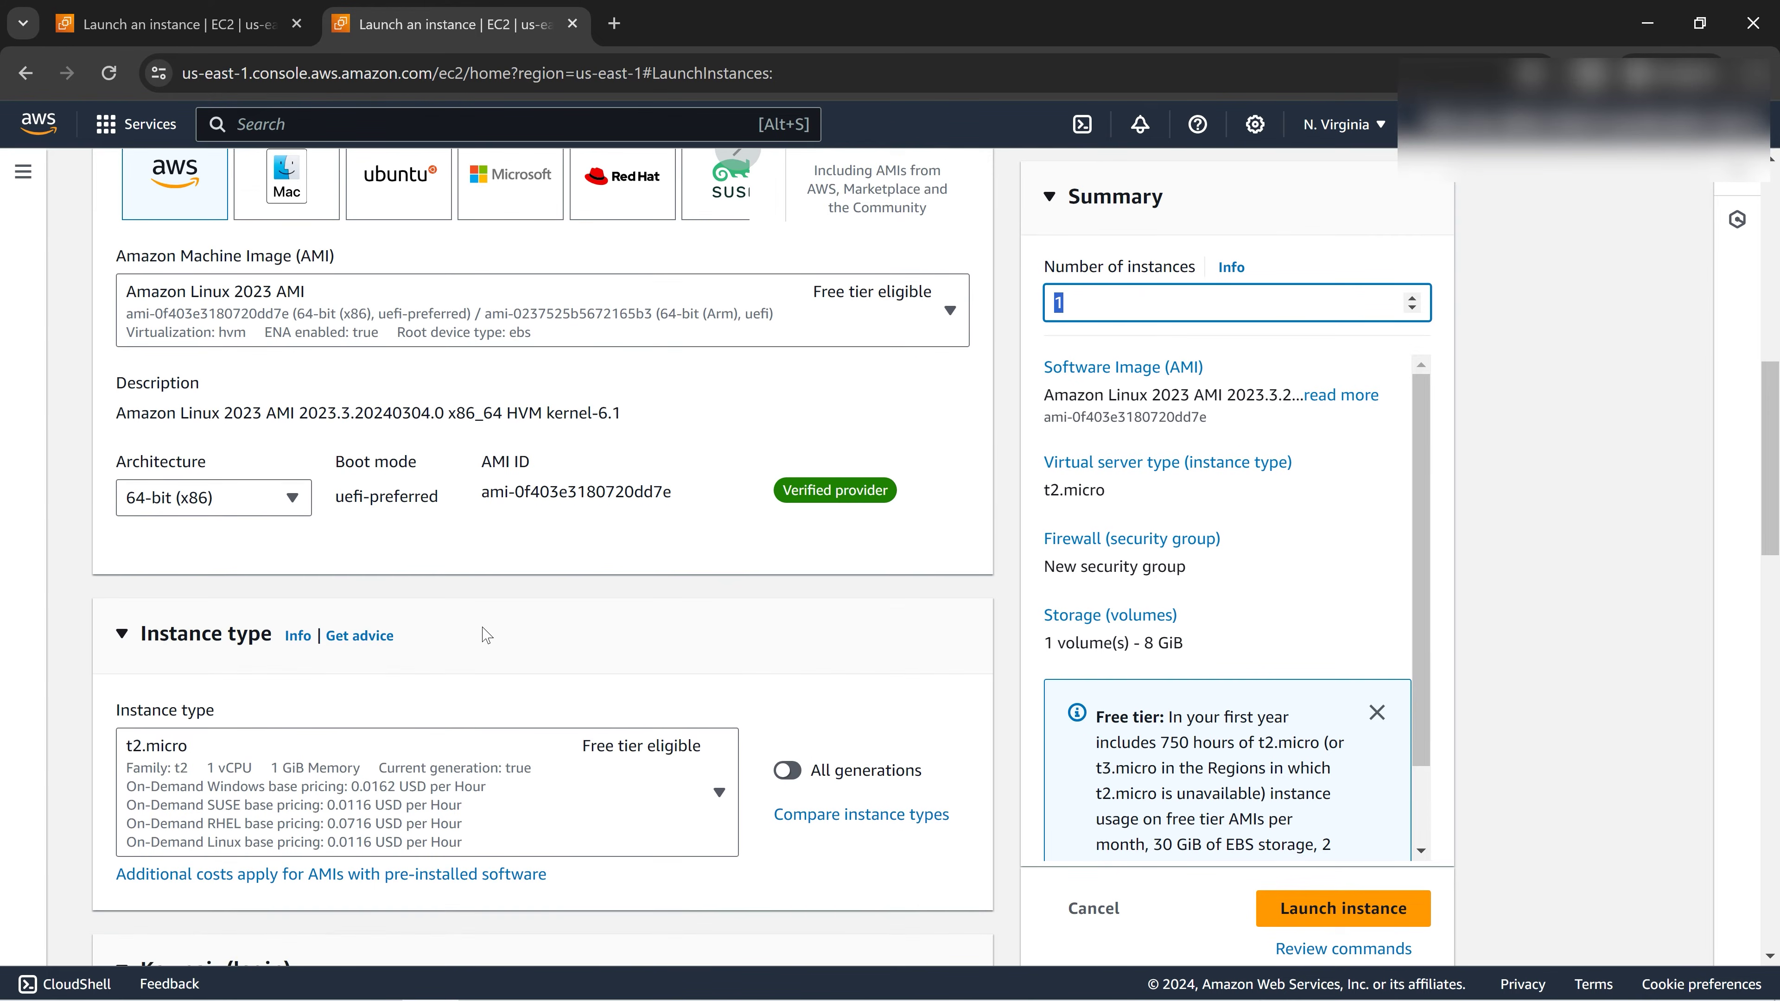
{"action": "scroll", "coordinate": [487, 634], "scroll_direction": "down", "scroll_amount": 10}
{"action": "left_click", "coordinate": [596, 461]}
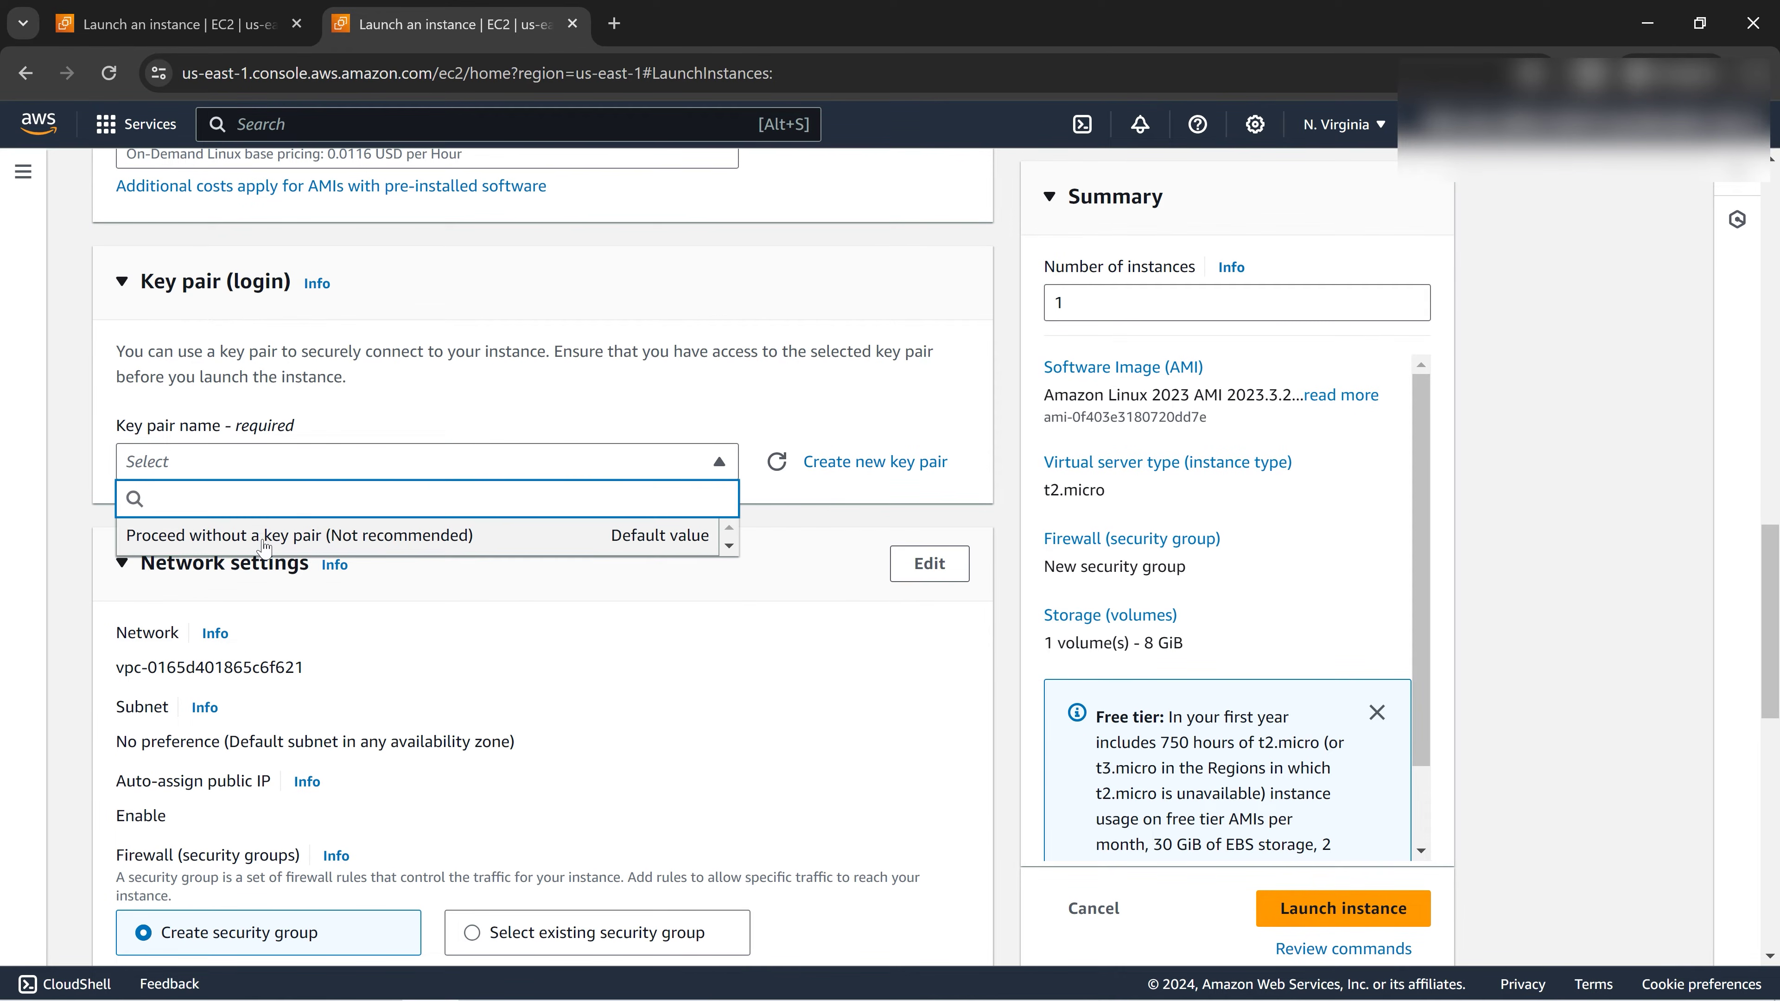
{"action": "left_click", "coordinate": [265, 537]}
Step: Expand the advanced details and assign the ec2-partition-one instance to the ec2-partition-PG placement group
{"action": "scroll", "coordinate": [504, 603], "scroll_direction": "down", "scroll_amount": 6}
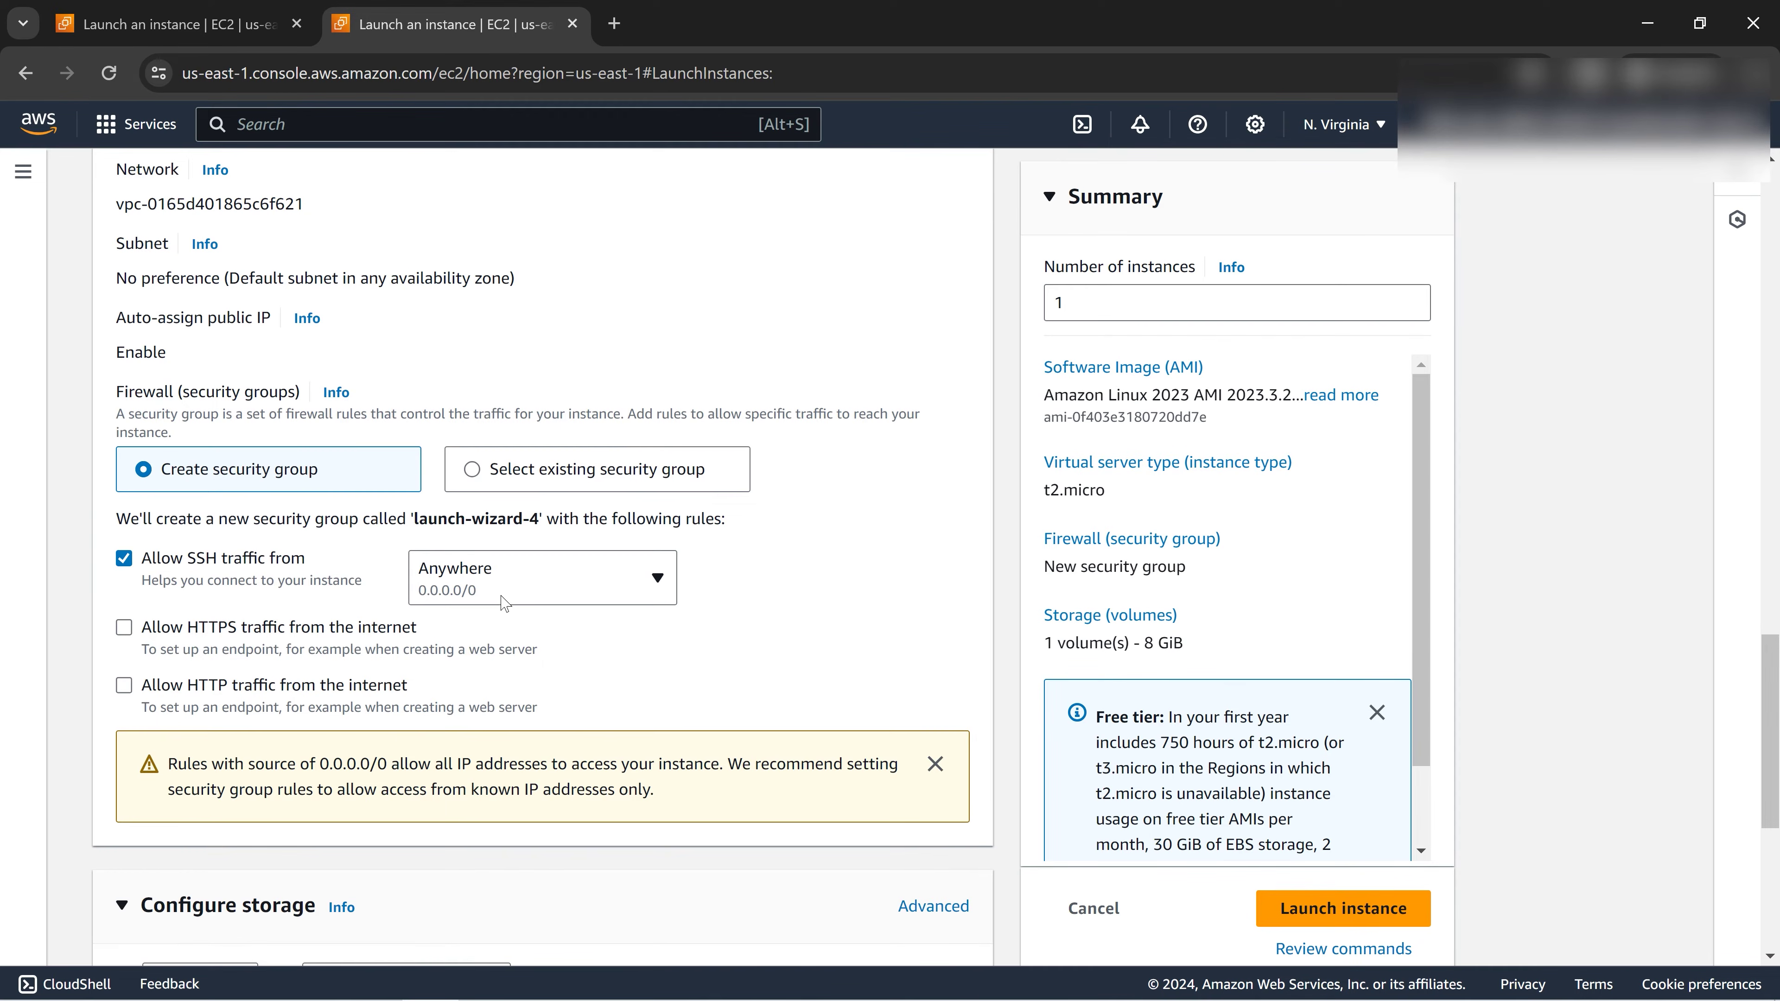
{"action": "scroll", "coordinate": [502, 601], "scroll_direction": "down", "scroll_amount": 6}
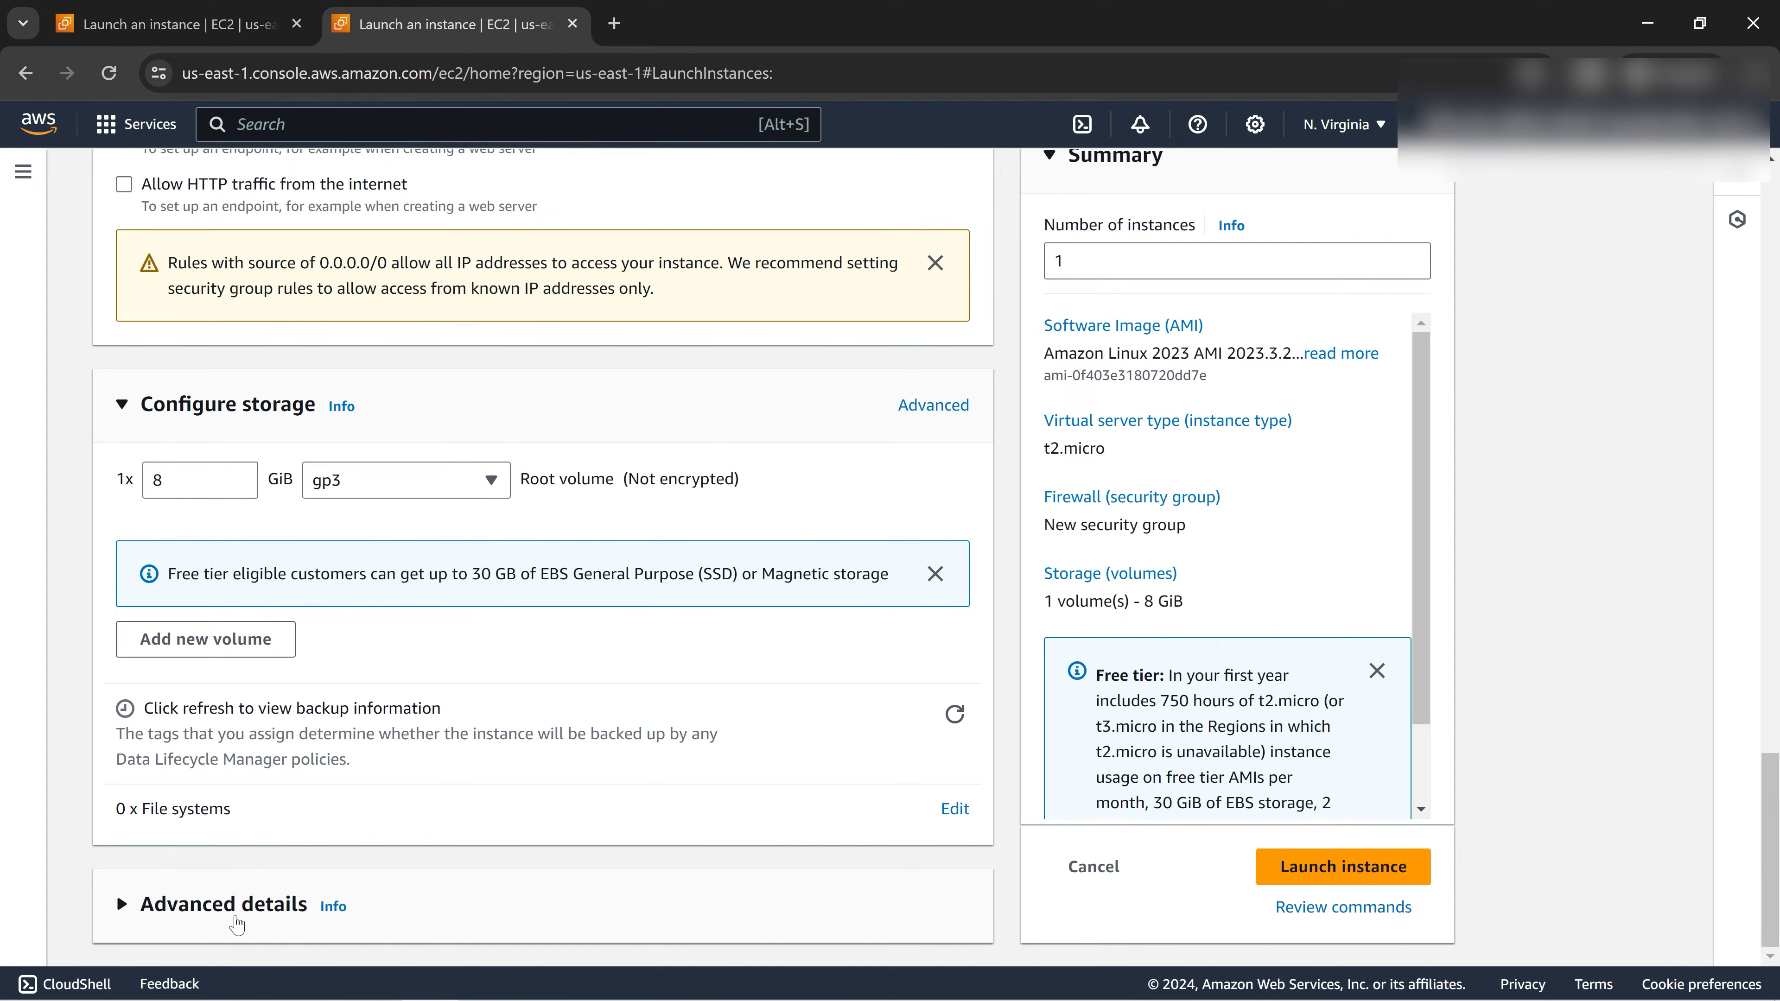
{"action": "left_click", "coordinate": [235, 920]}
{"action": "scroll", "coordinate": [356, 828], "scroll_direction": "down", "scroll_amount": 10}
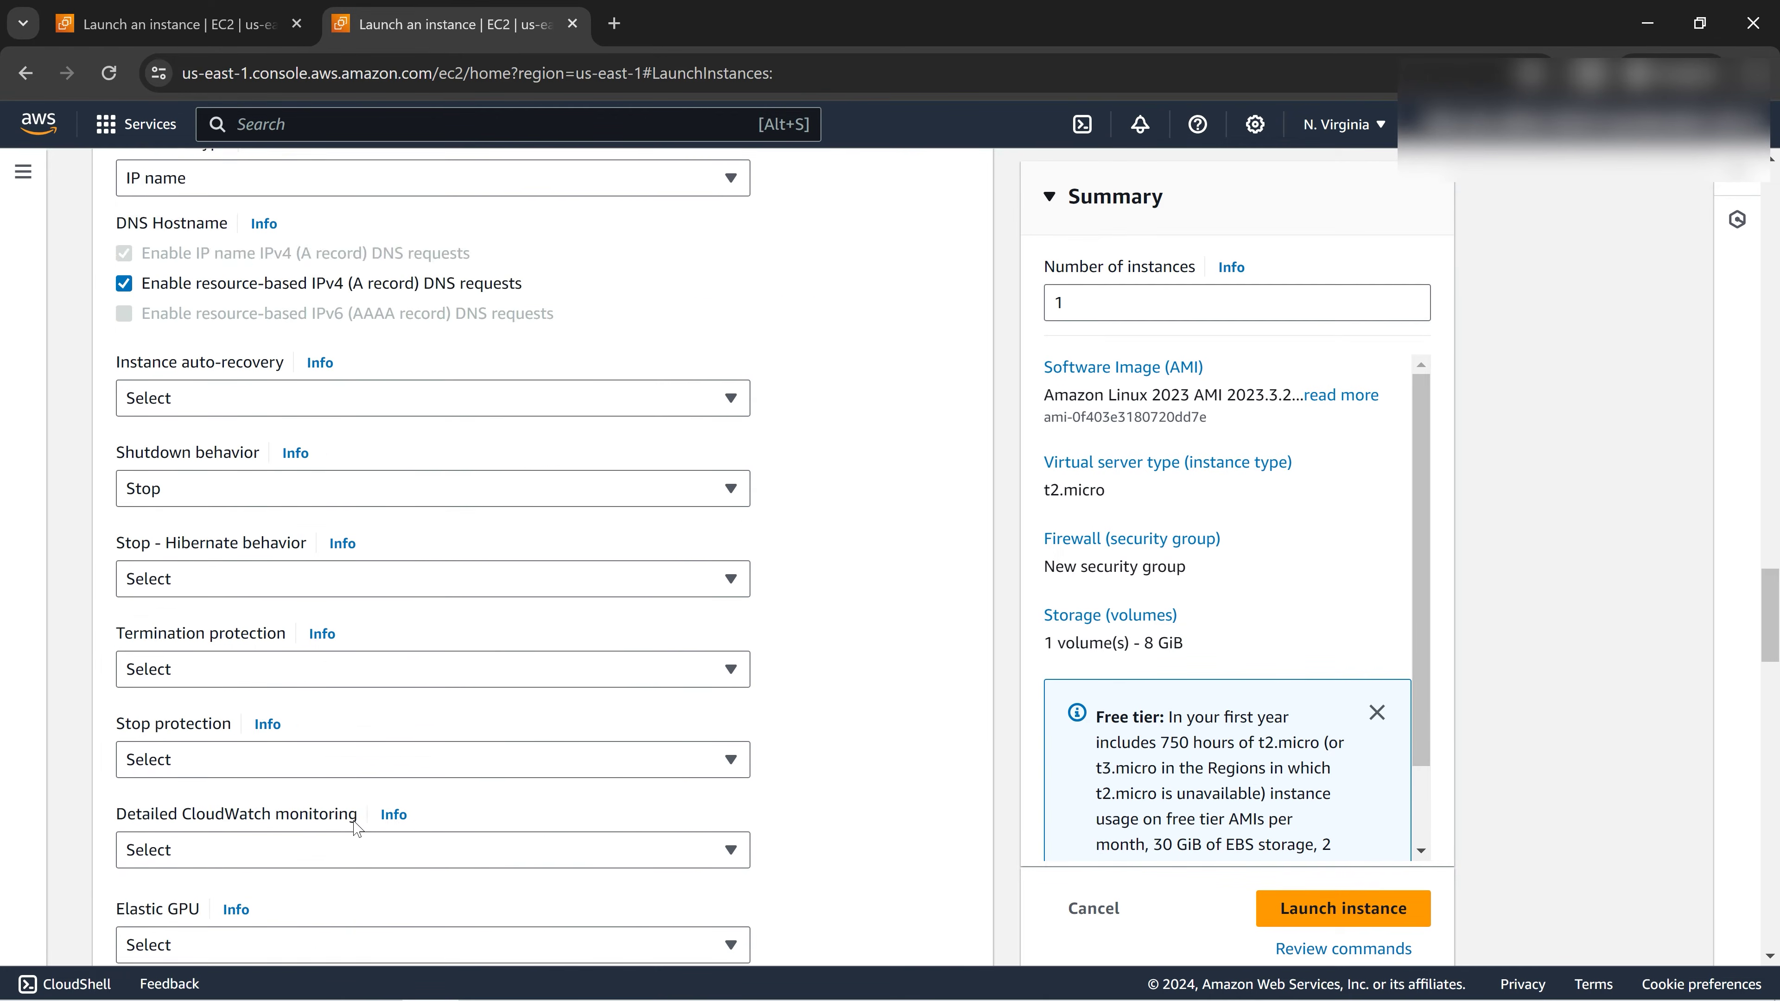
{"action": "scroll", "coordinate": [356, 827], "scroll_direction": "down", "scroll_amount": 8}
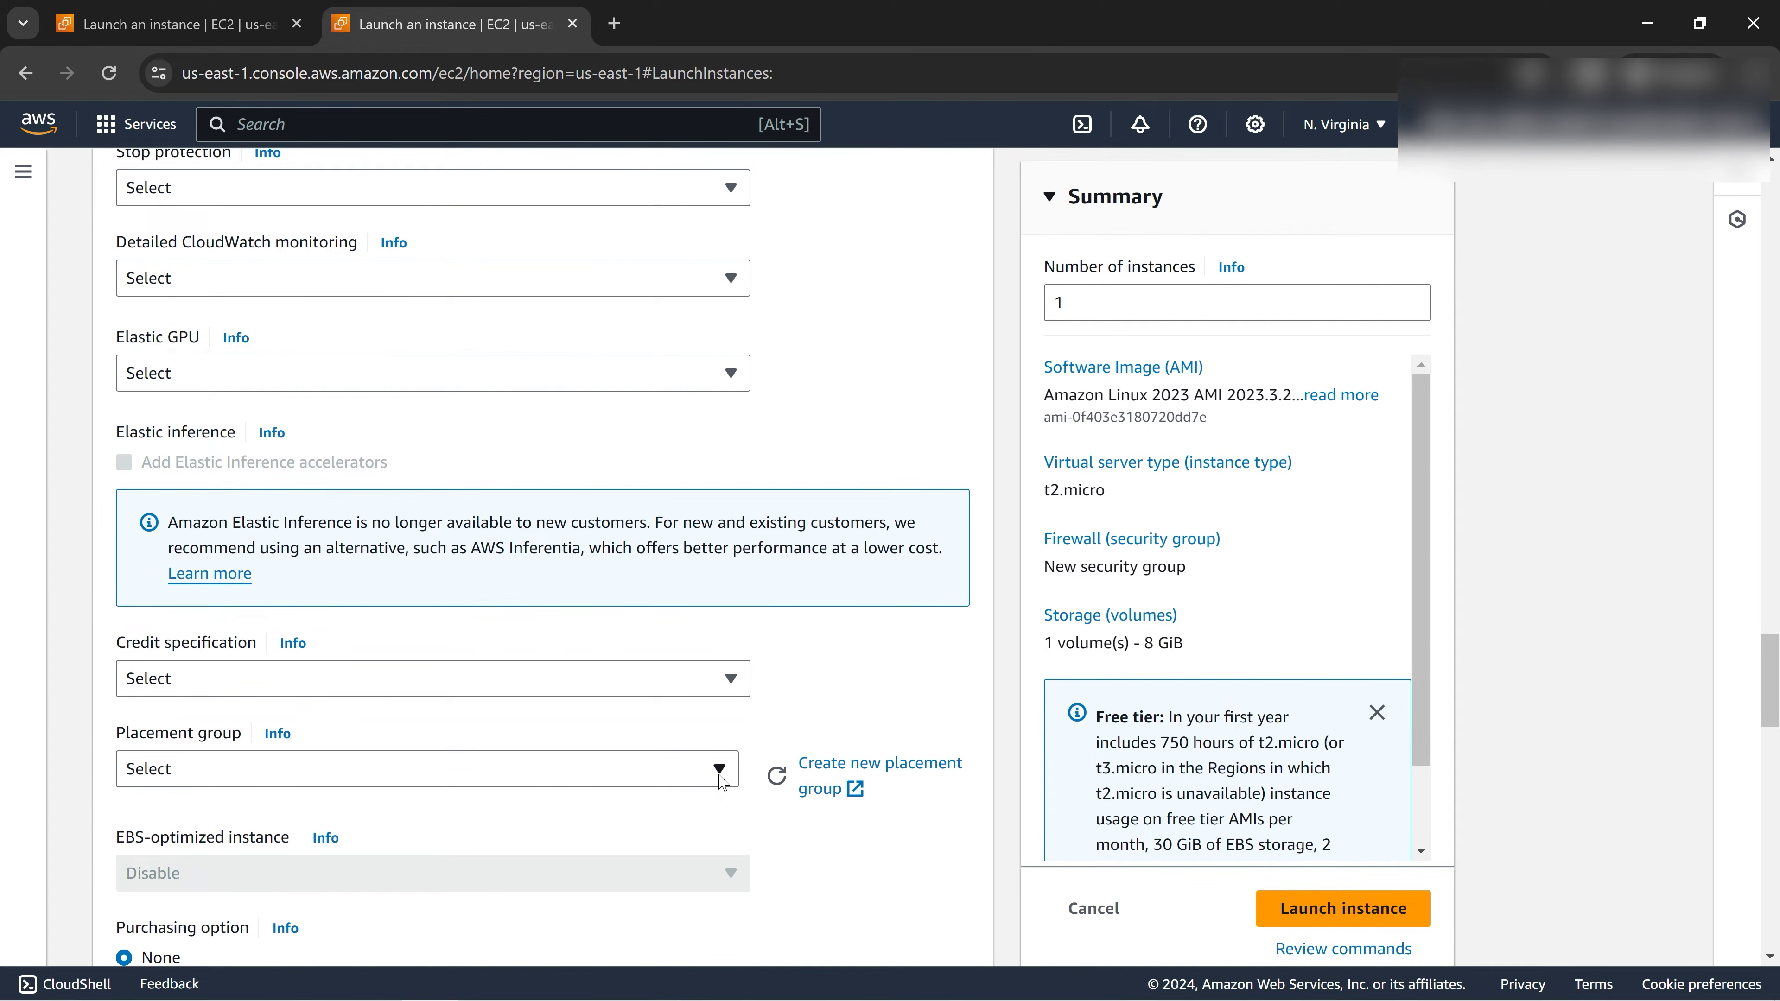
{"action": "left_click", "coordinate": [719, 772]}
{"action": "left_click", "coordinate": [328, 731]}
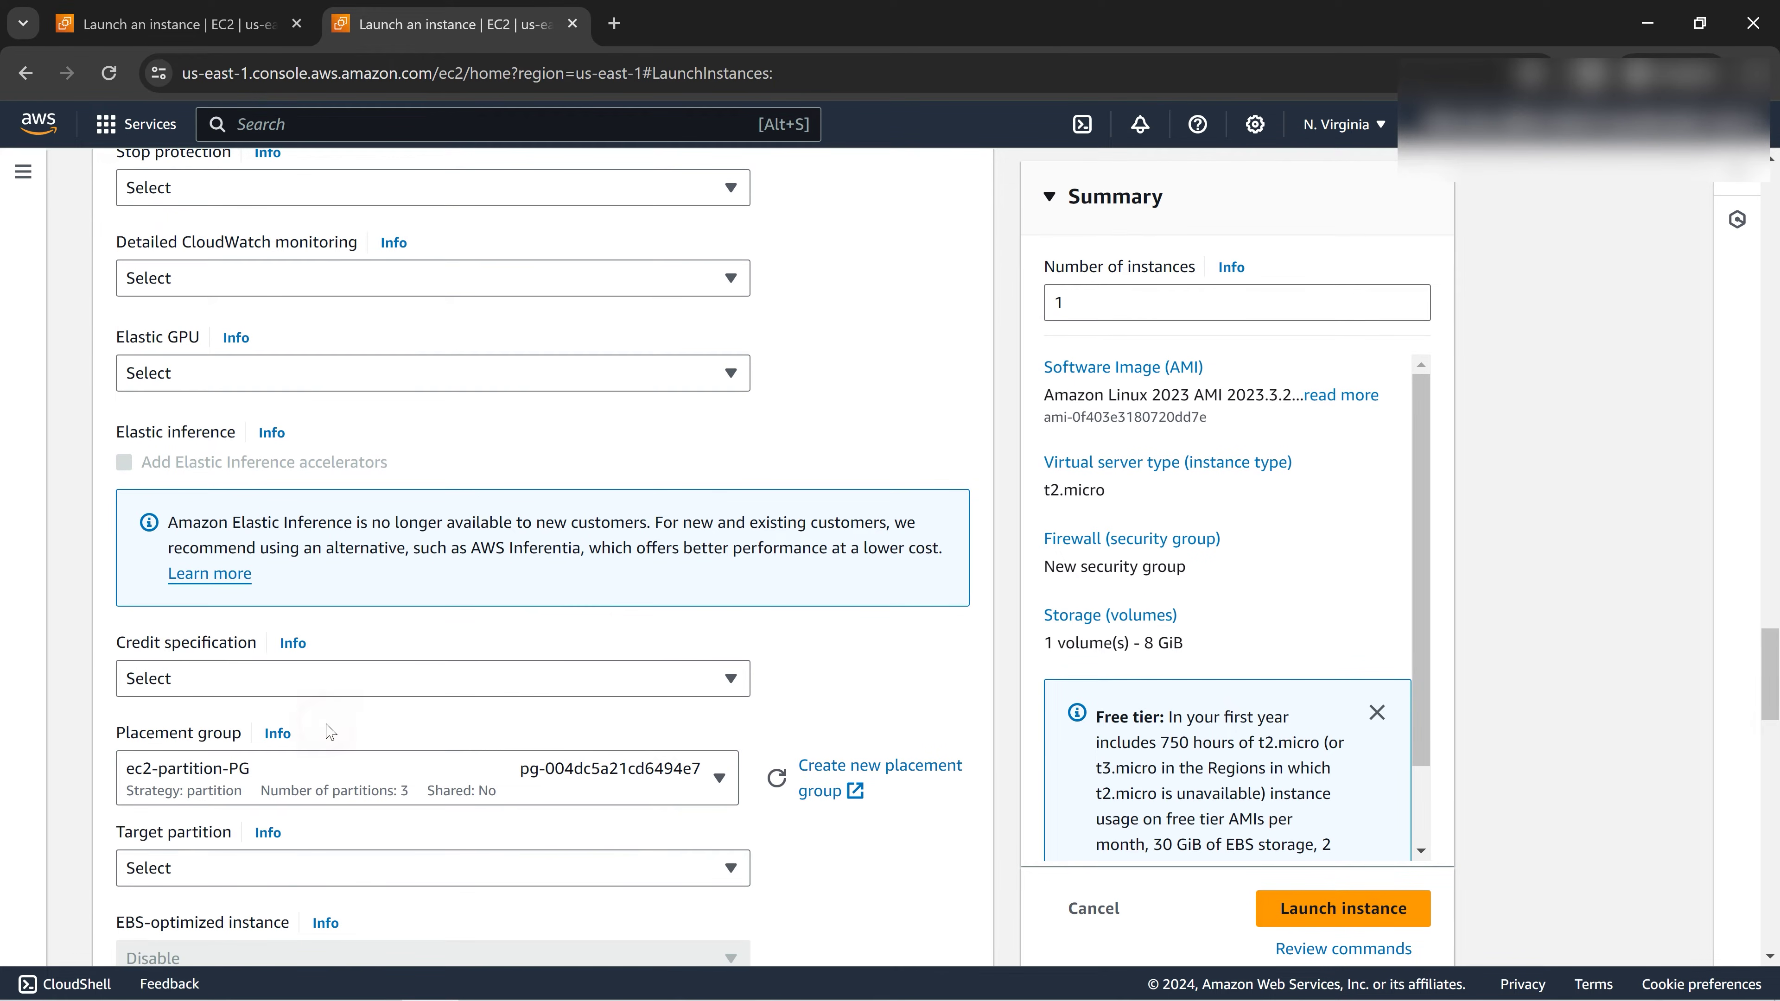
Step: Launch the ec2-partition-one instance with the remaining advanced settings at their defaults
{"action": "scroll", "coordinate": [721, 767], "scroll_direction": "down", "scroll_amount": 5}
{"action": "scroll", "coordinate": [721, 766], "scroll_direction": "down", "scroll_amount": 10}
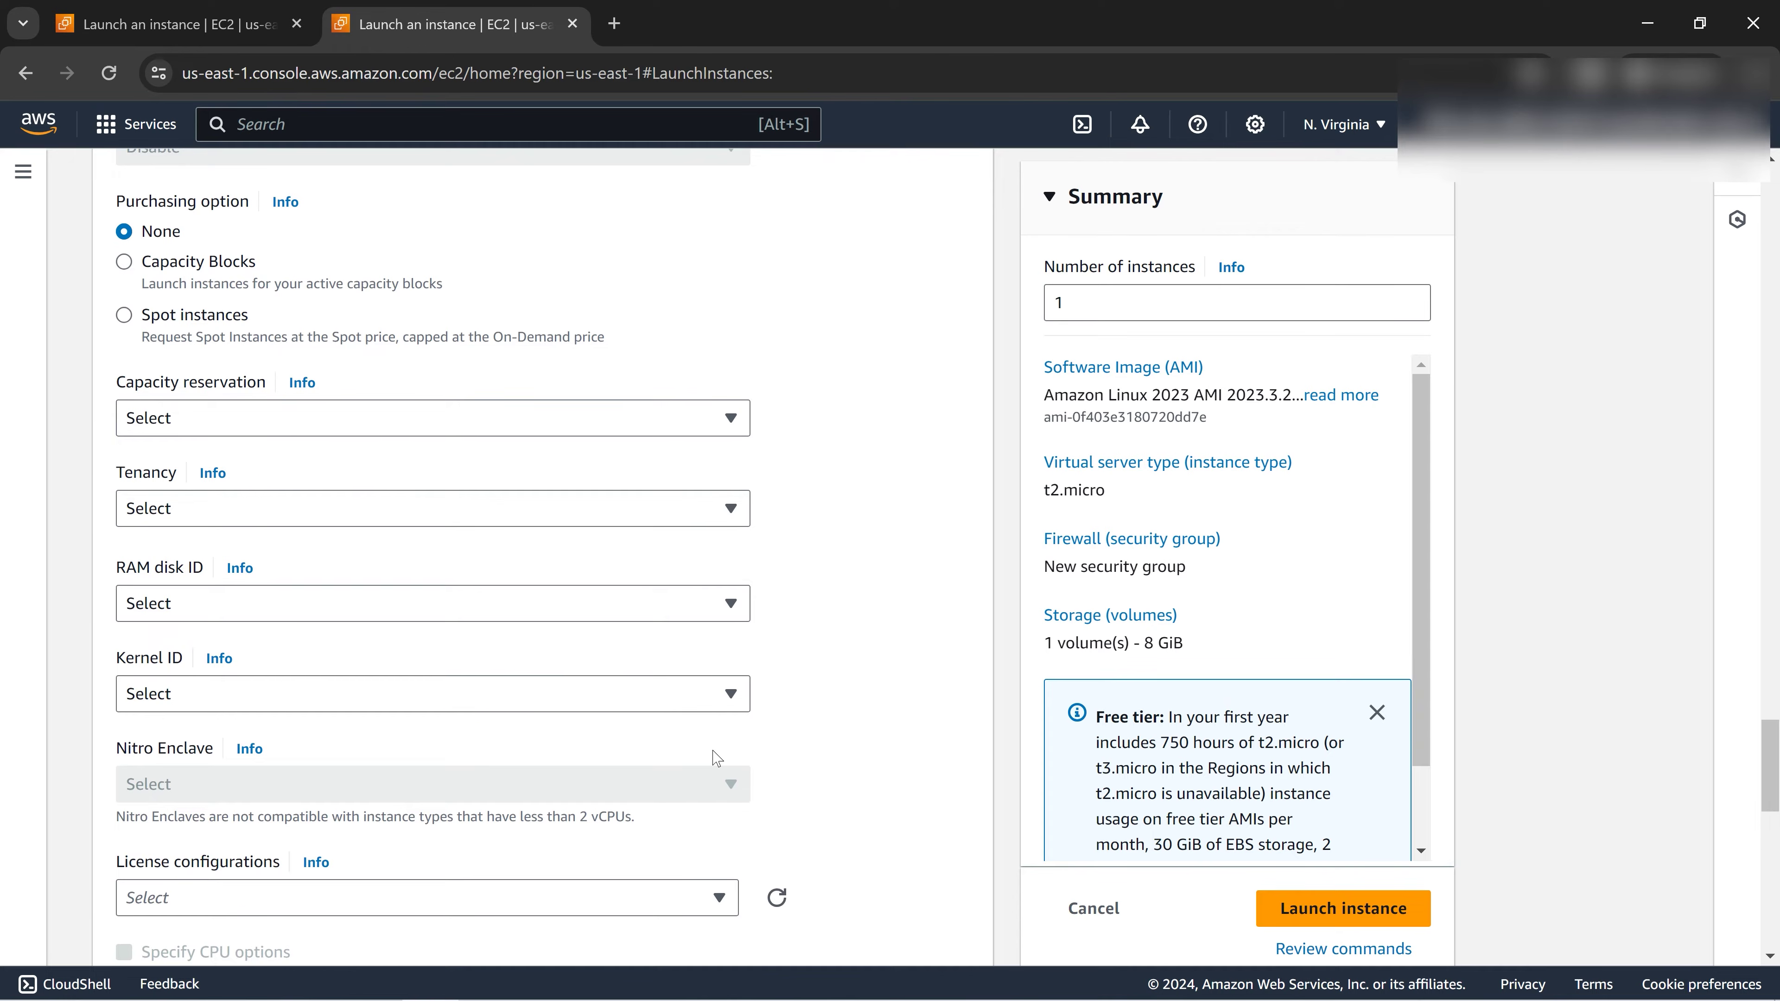
{"action": "scroll", "coordinate": [714, 757], "scroll_direction": "down", "scroll_amount": 10}
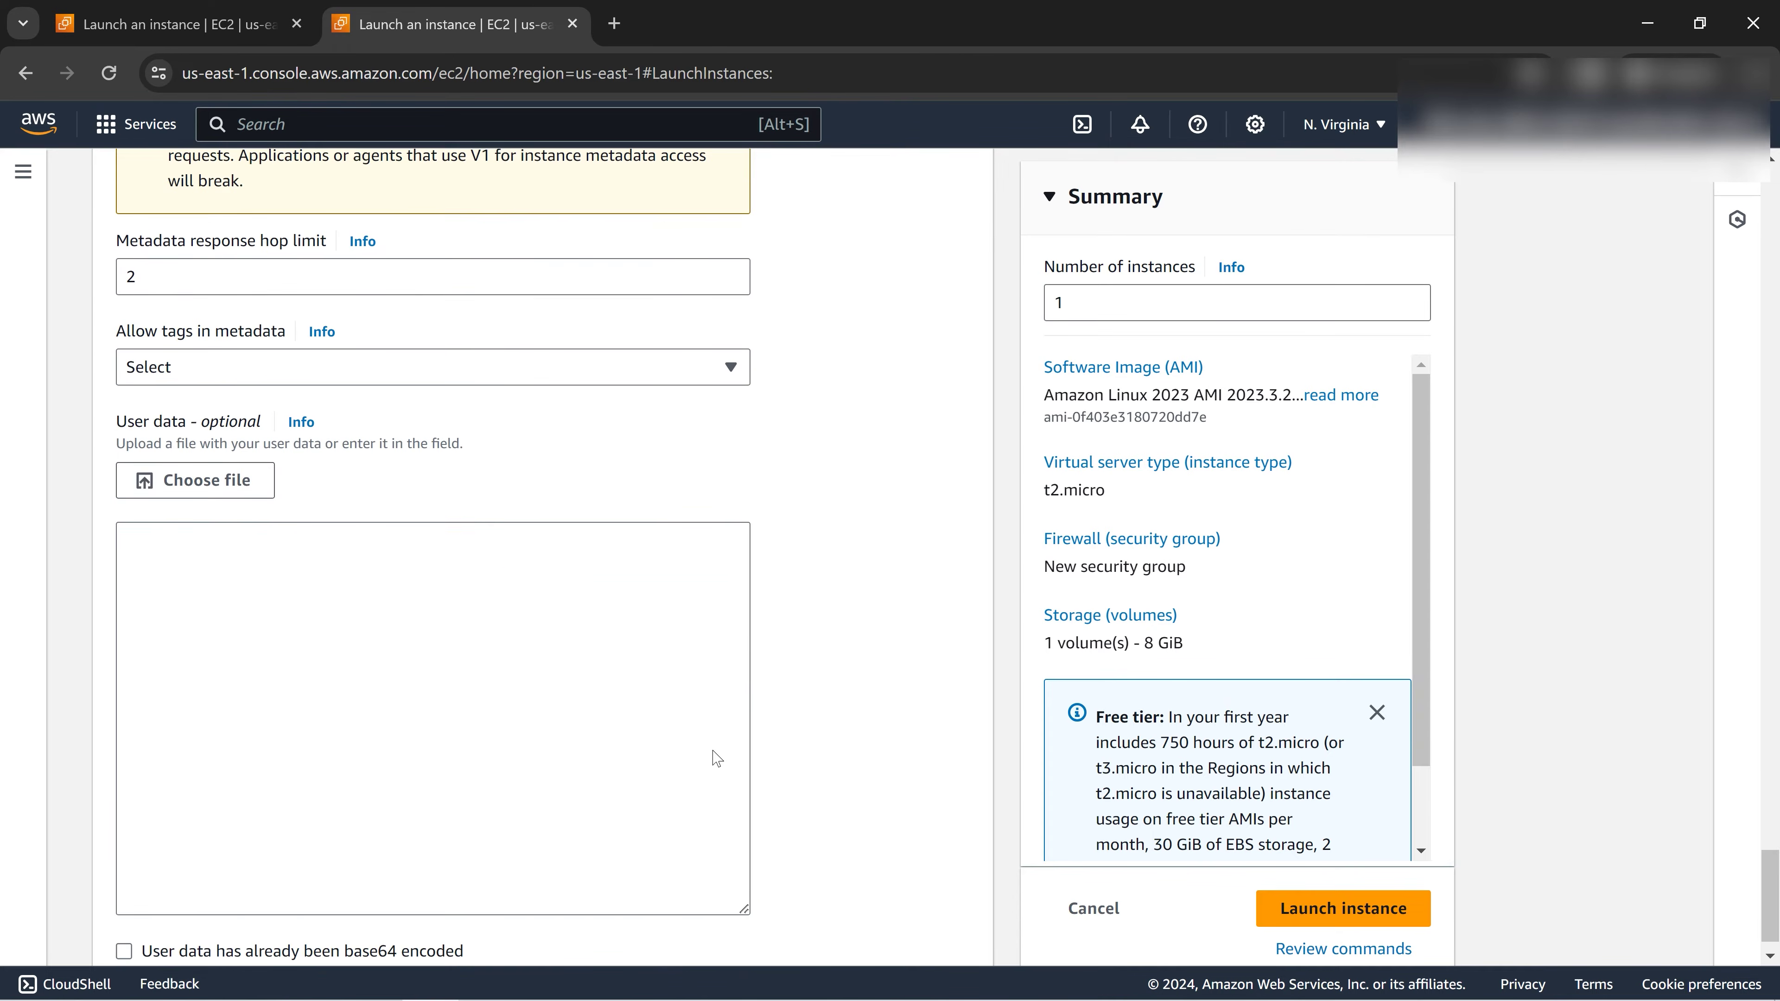
{"action": "left_click", "coordinate": [1376, 911]}
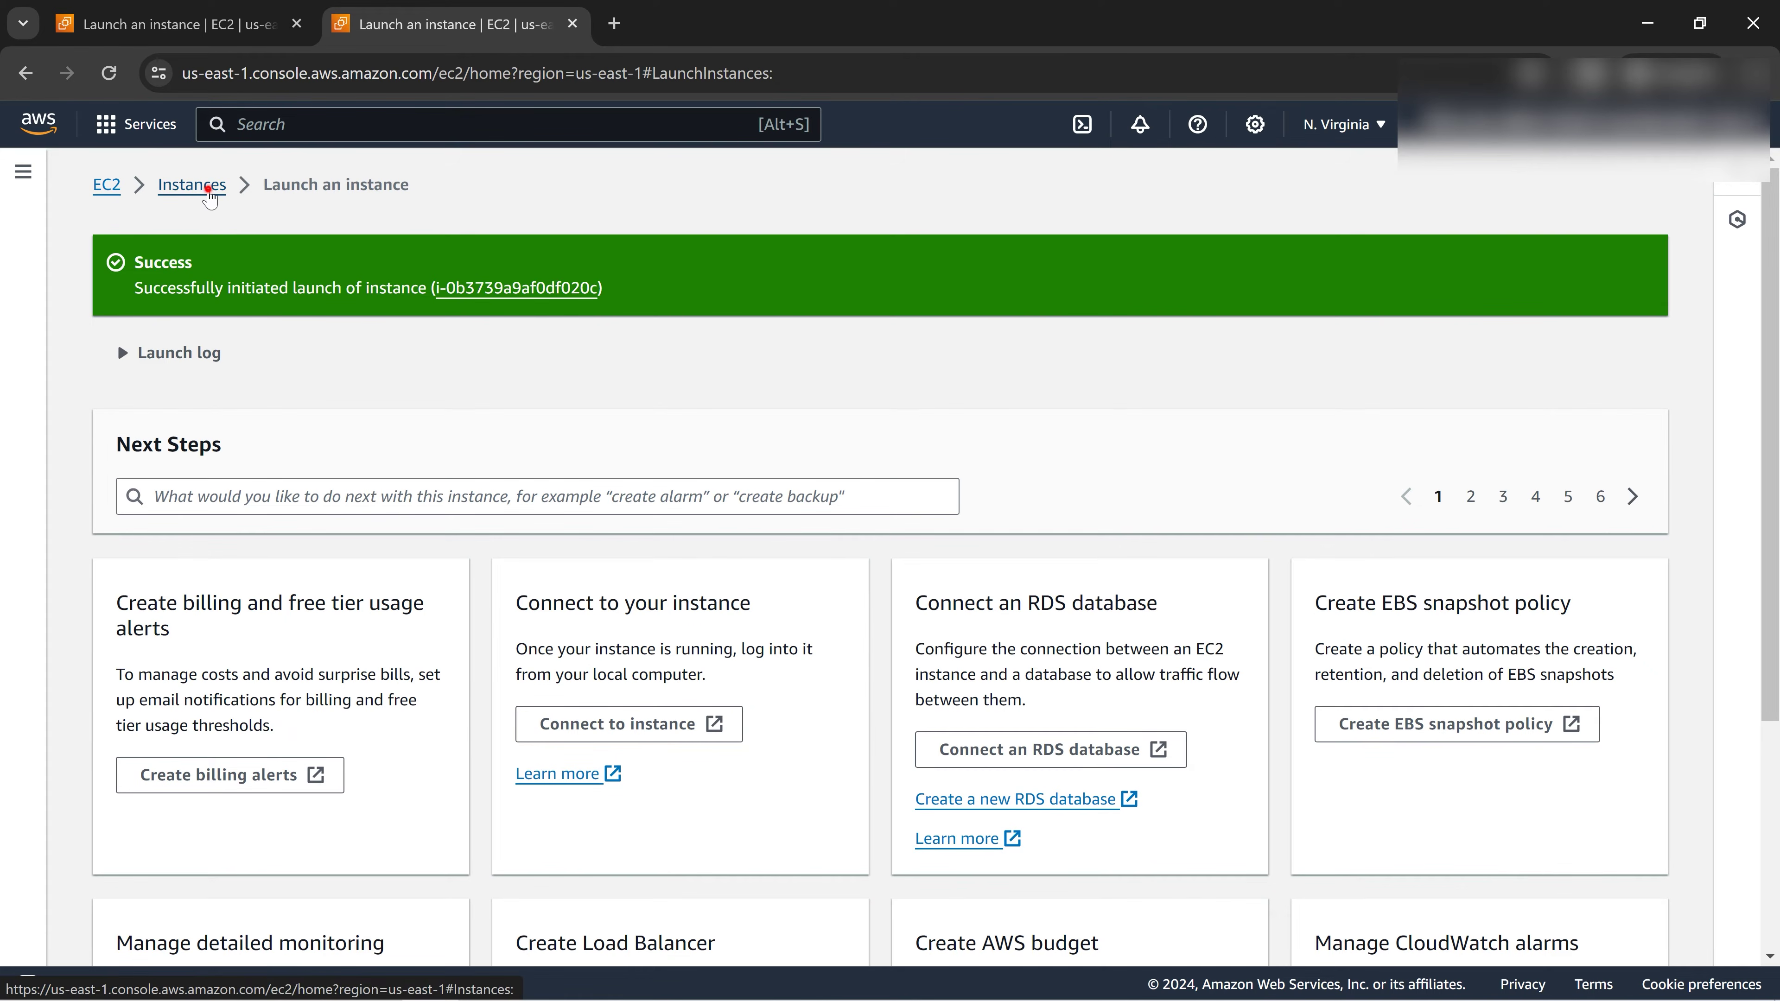
Step: Return to the instances list, refresh it and enlarge the list area to check the ec2-partition-one instance
{"action": "left_click", "coordinate": [210, 188]}
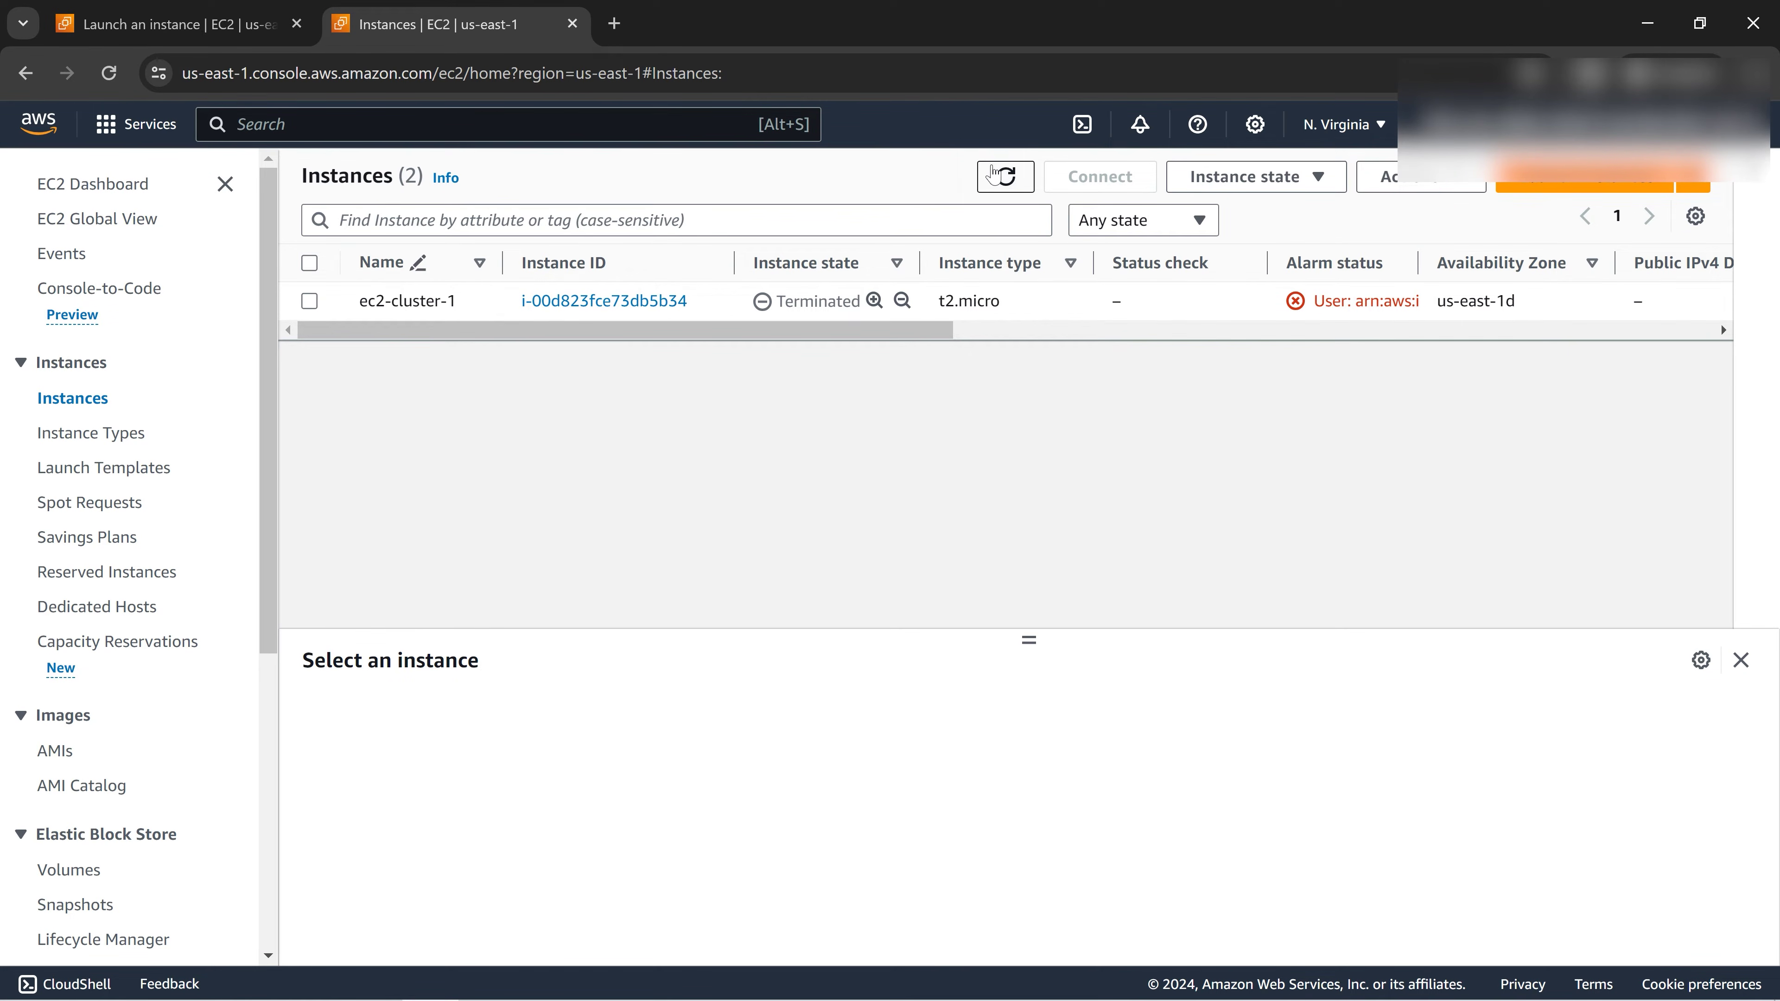
{"action": "left_click", "coordinate": [1004, 176]}
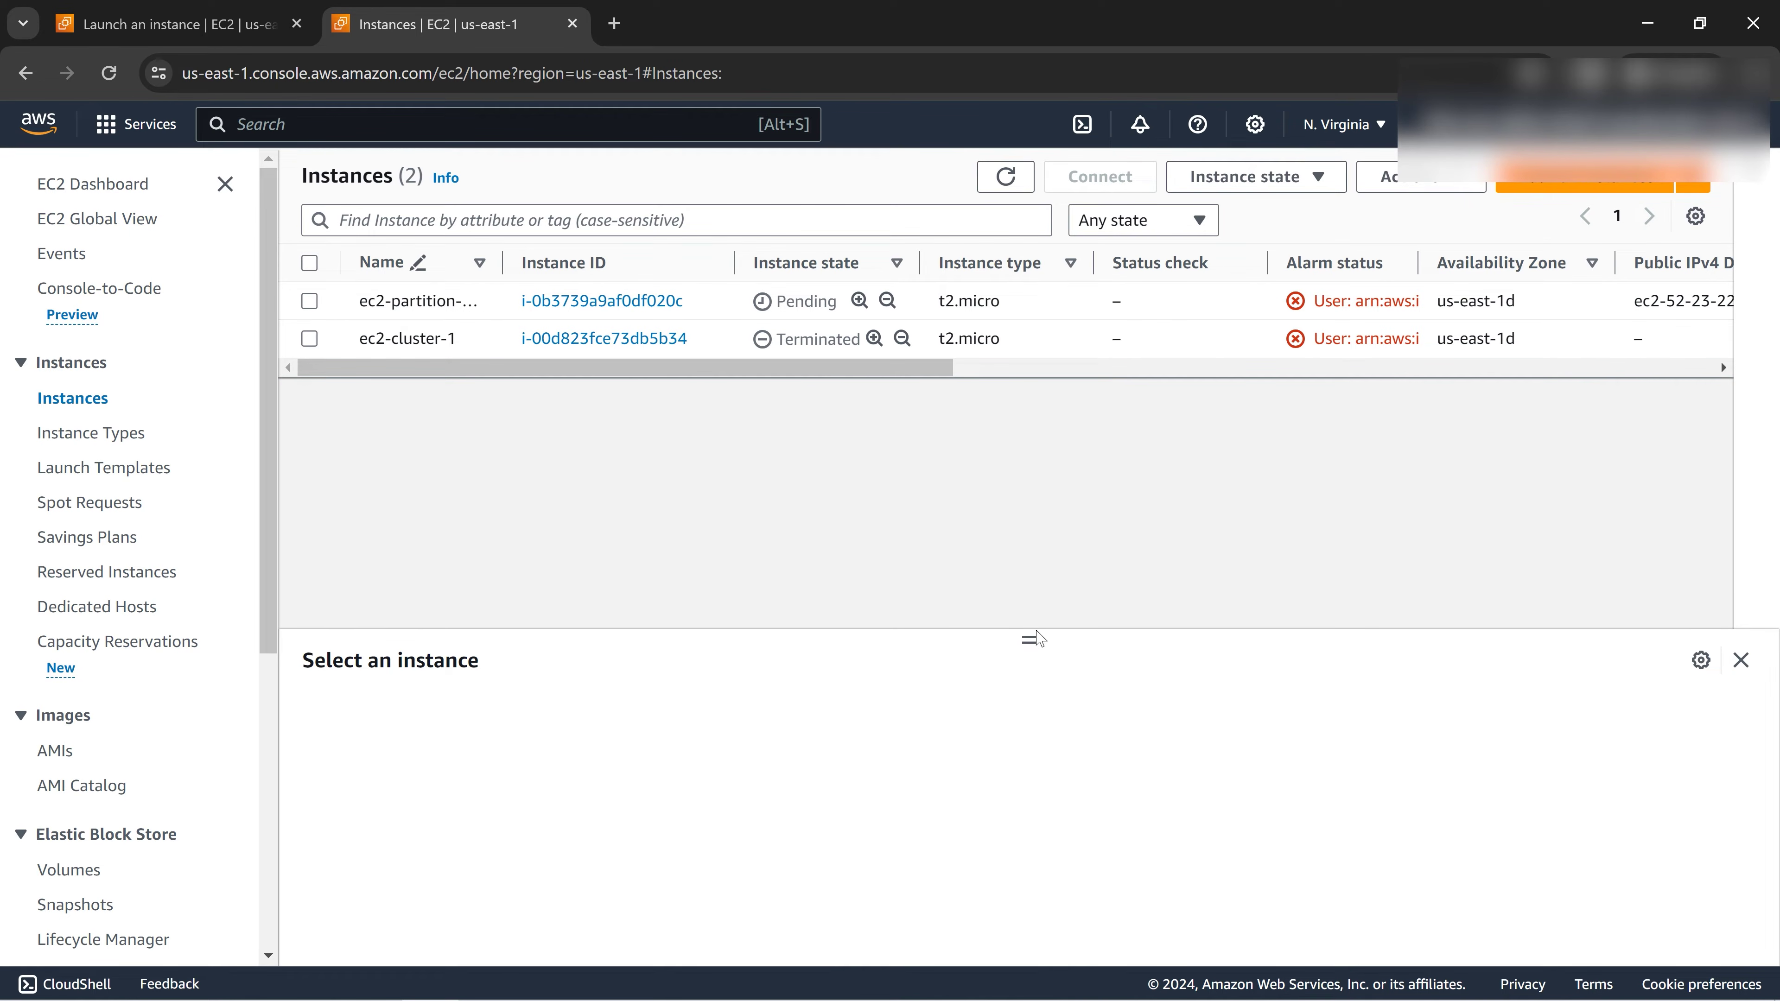
{"action": "left_click_drag", "start_coordinate": [1033, 638], "coordinate": [1028, 789]}
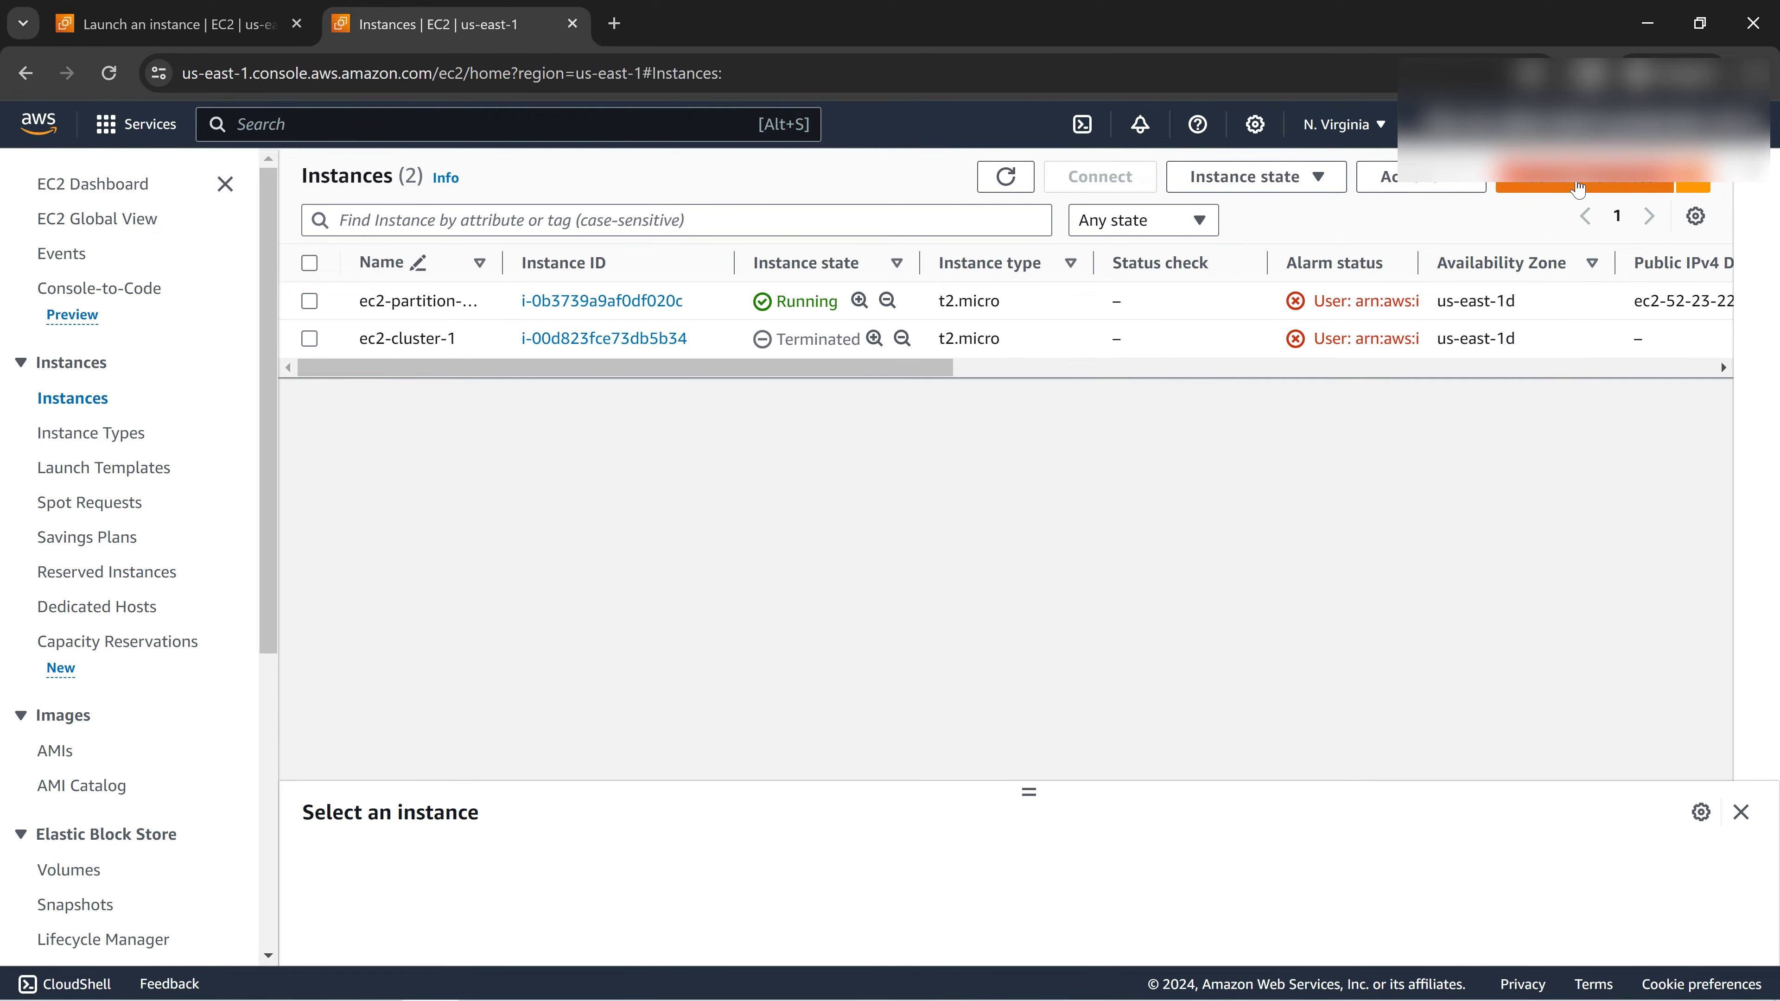
Step: Start another EC2 launch with the number of instances set to 2 and the name ec-partition-two
{"action": "left_click", "coordinate": [1577, 186]}
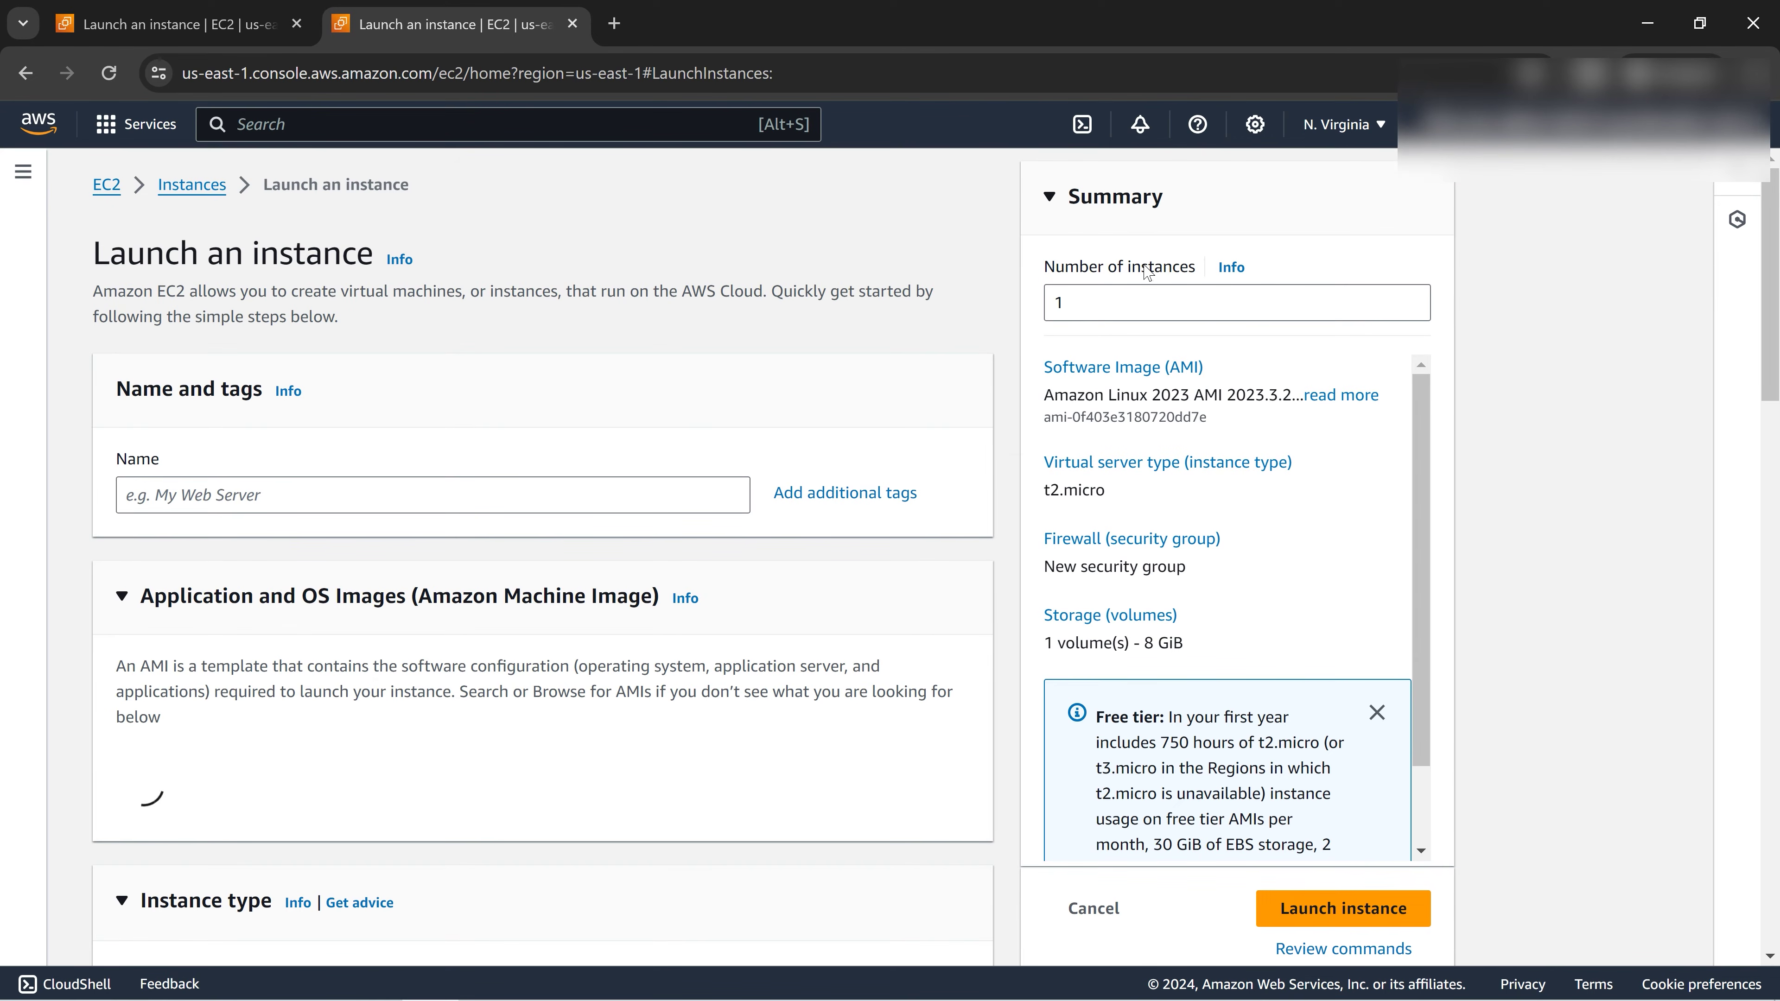
{"action": "left_click", "coordinate": [1105, 309]}
{"action": "key", "text": "BackSpace"}
{"action": "type", "text": "2"}
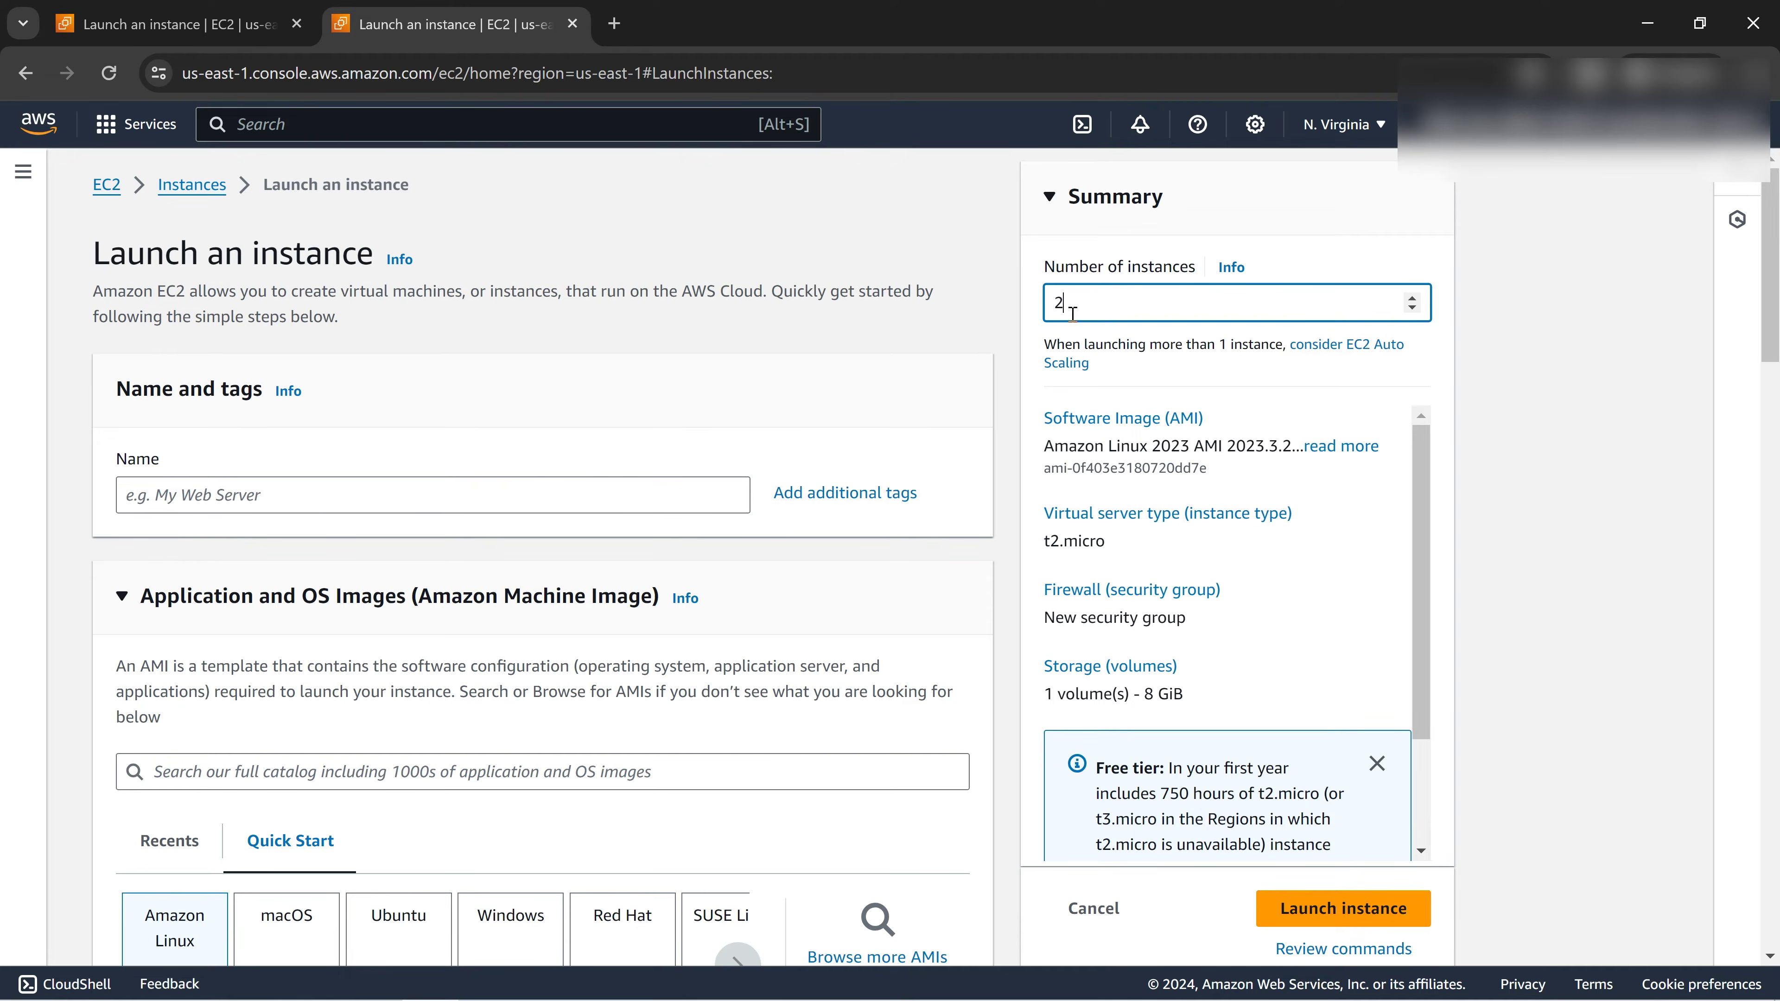
{"action": "left_click", "coordinate": [225, 494]}
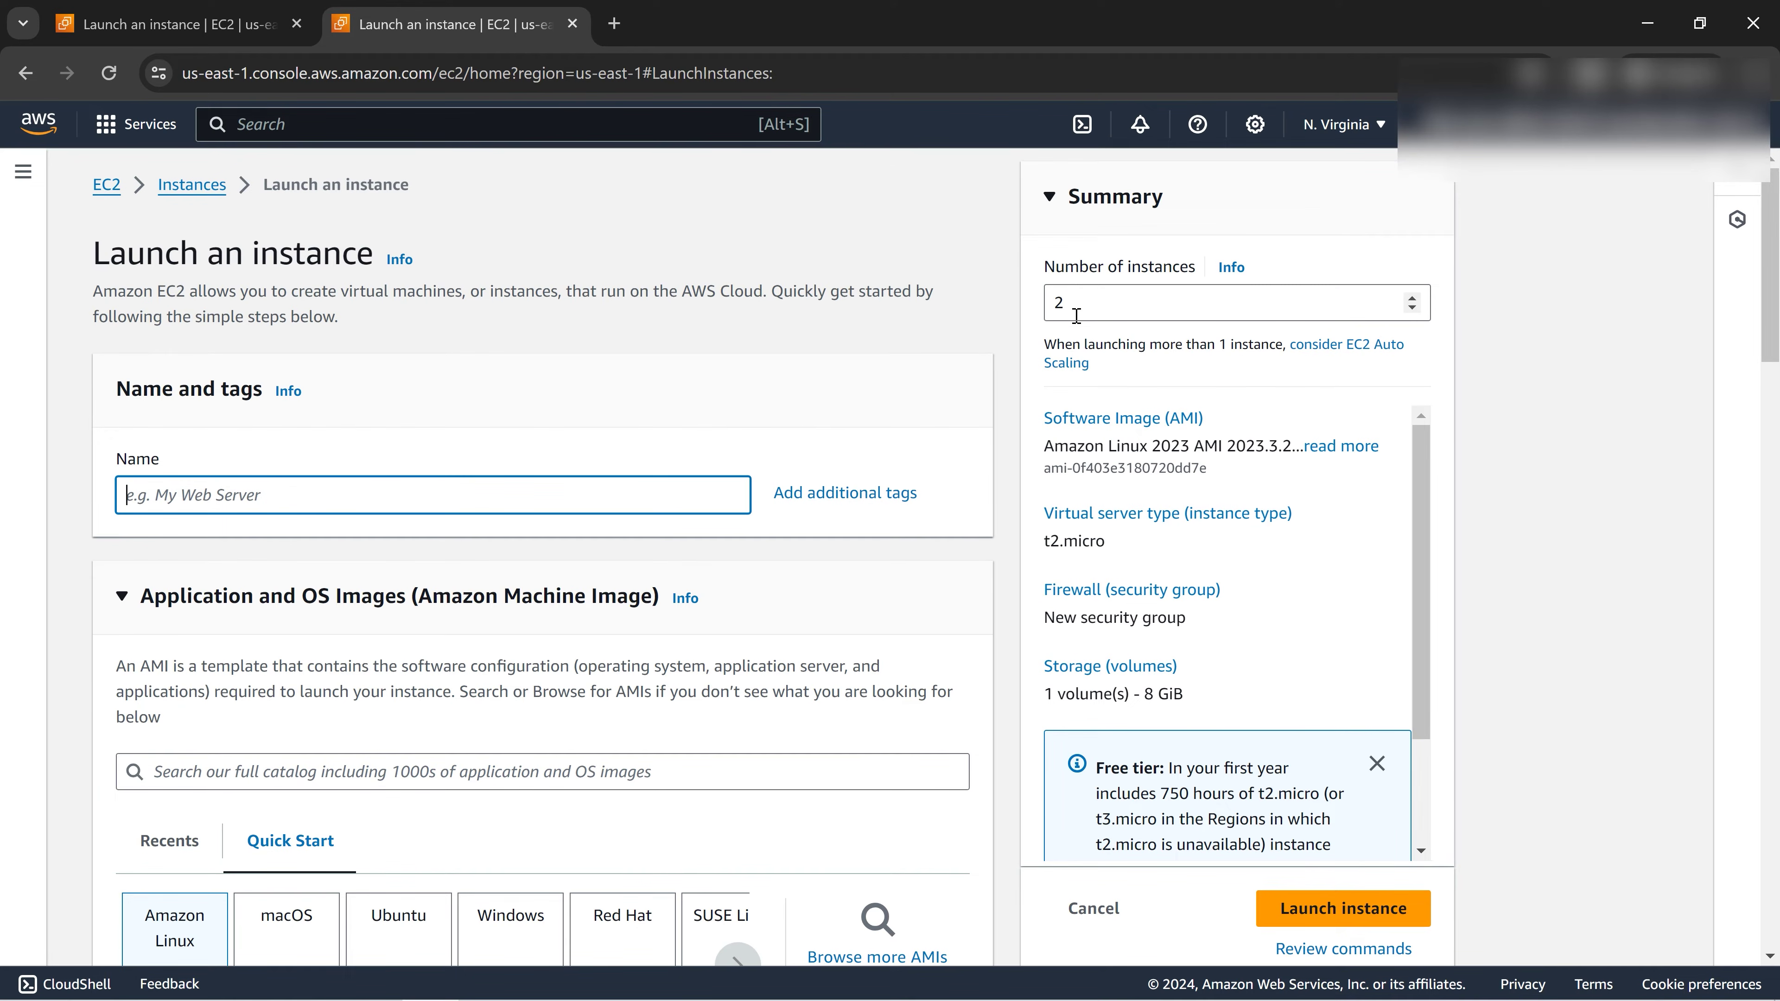
{"action": "type", "text": "ec-partition-two"}
{"action": "left_click_drag", "start_coordinate": [311, 501], "coordinate": [222, 487]}
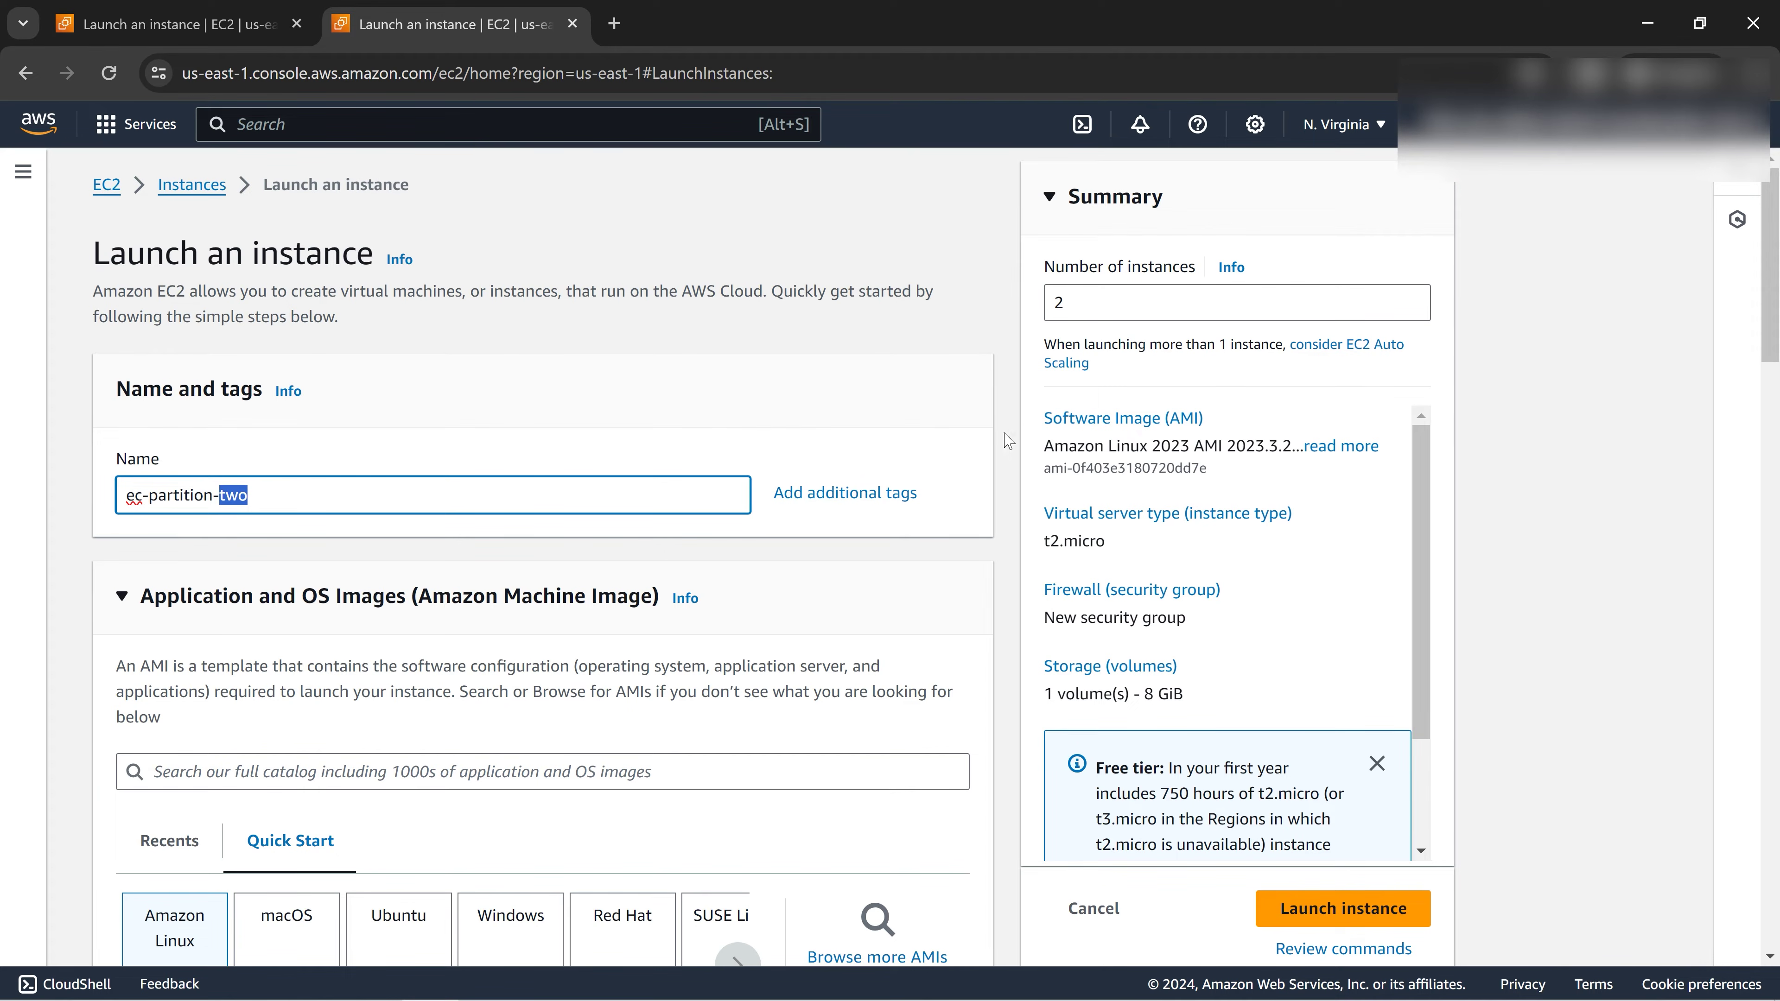
Step: Expand the advanced details and assign the two ec-partition-two instances to the ec2-partition-PG placement group
{"action": "scroll", "coordinate": [588, 644], "scroll_direction": "down", "scroll_amount": 10}
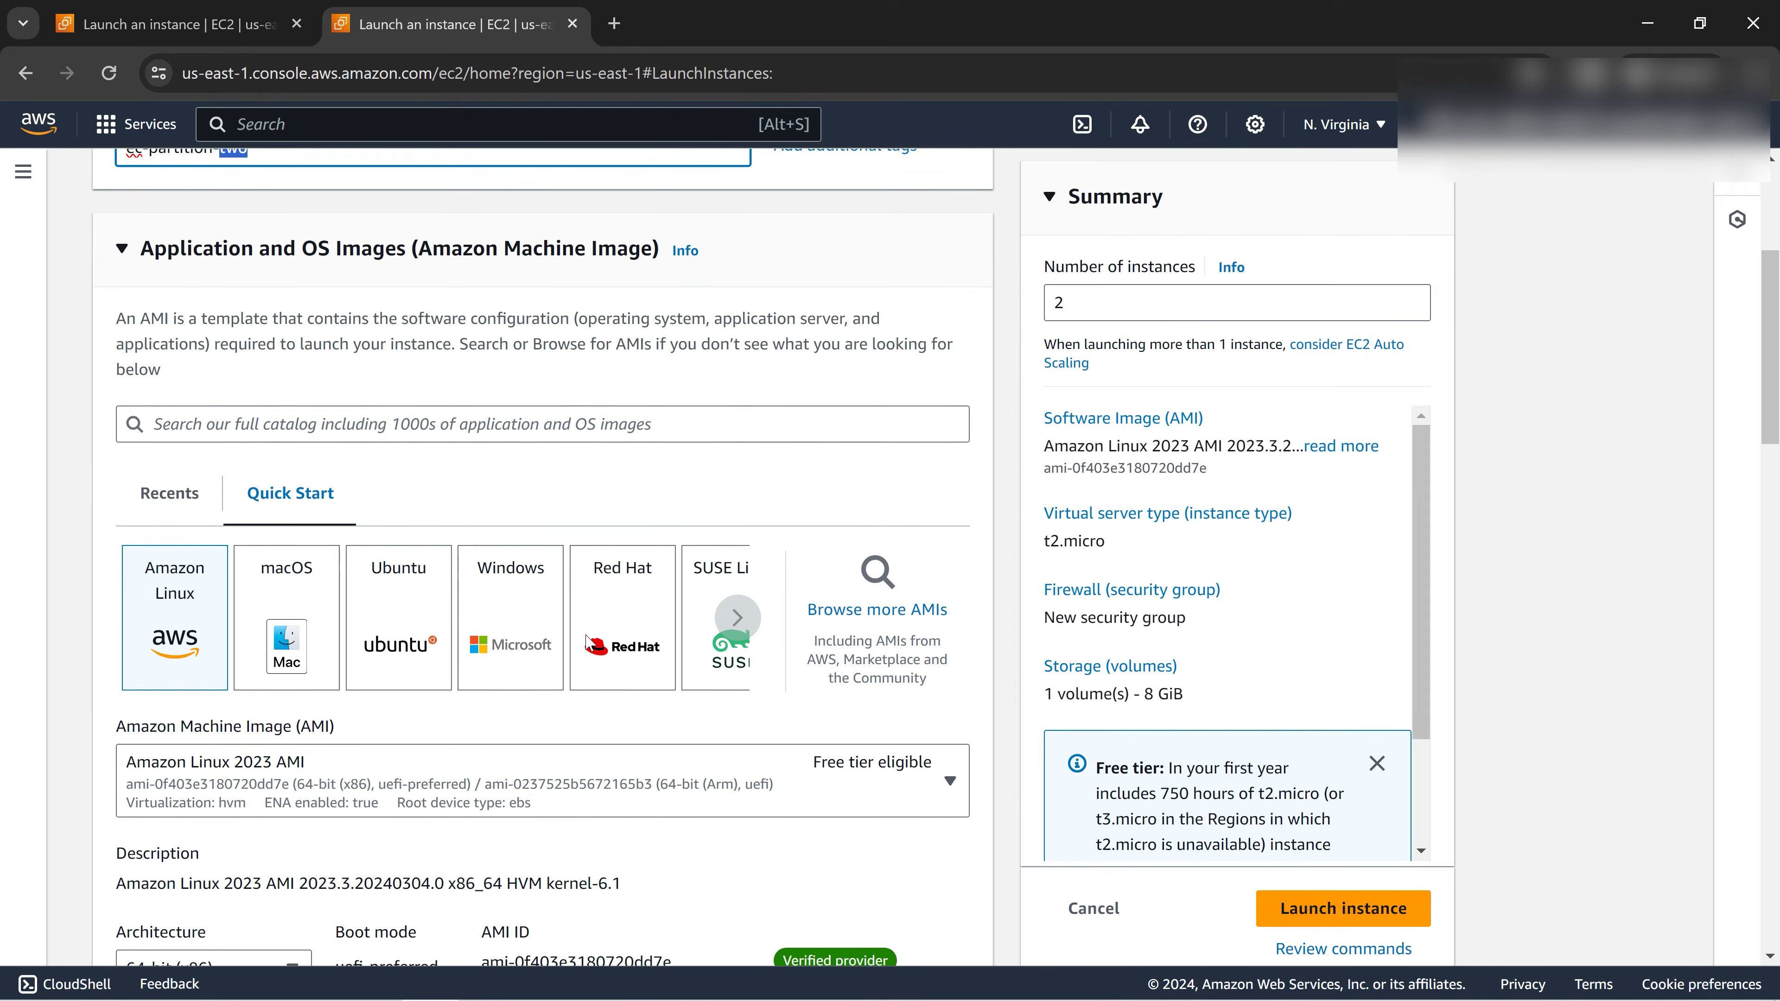
{"action": "scroll", "coordinate": [587, 644], "scroll_direction": "down", "scroll_amount": 15}
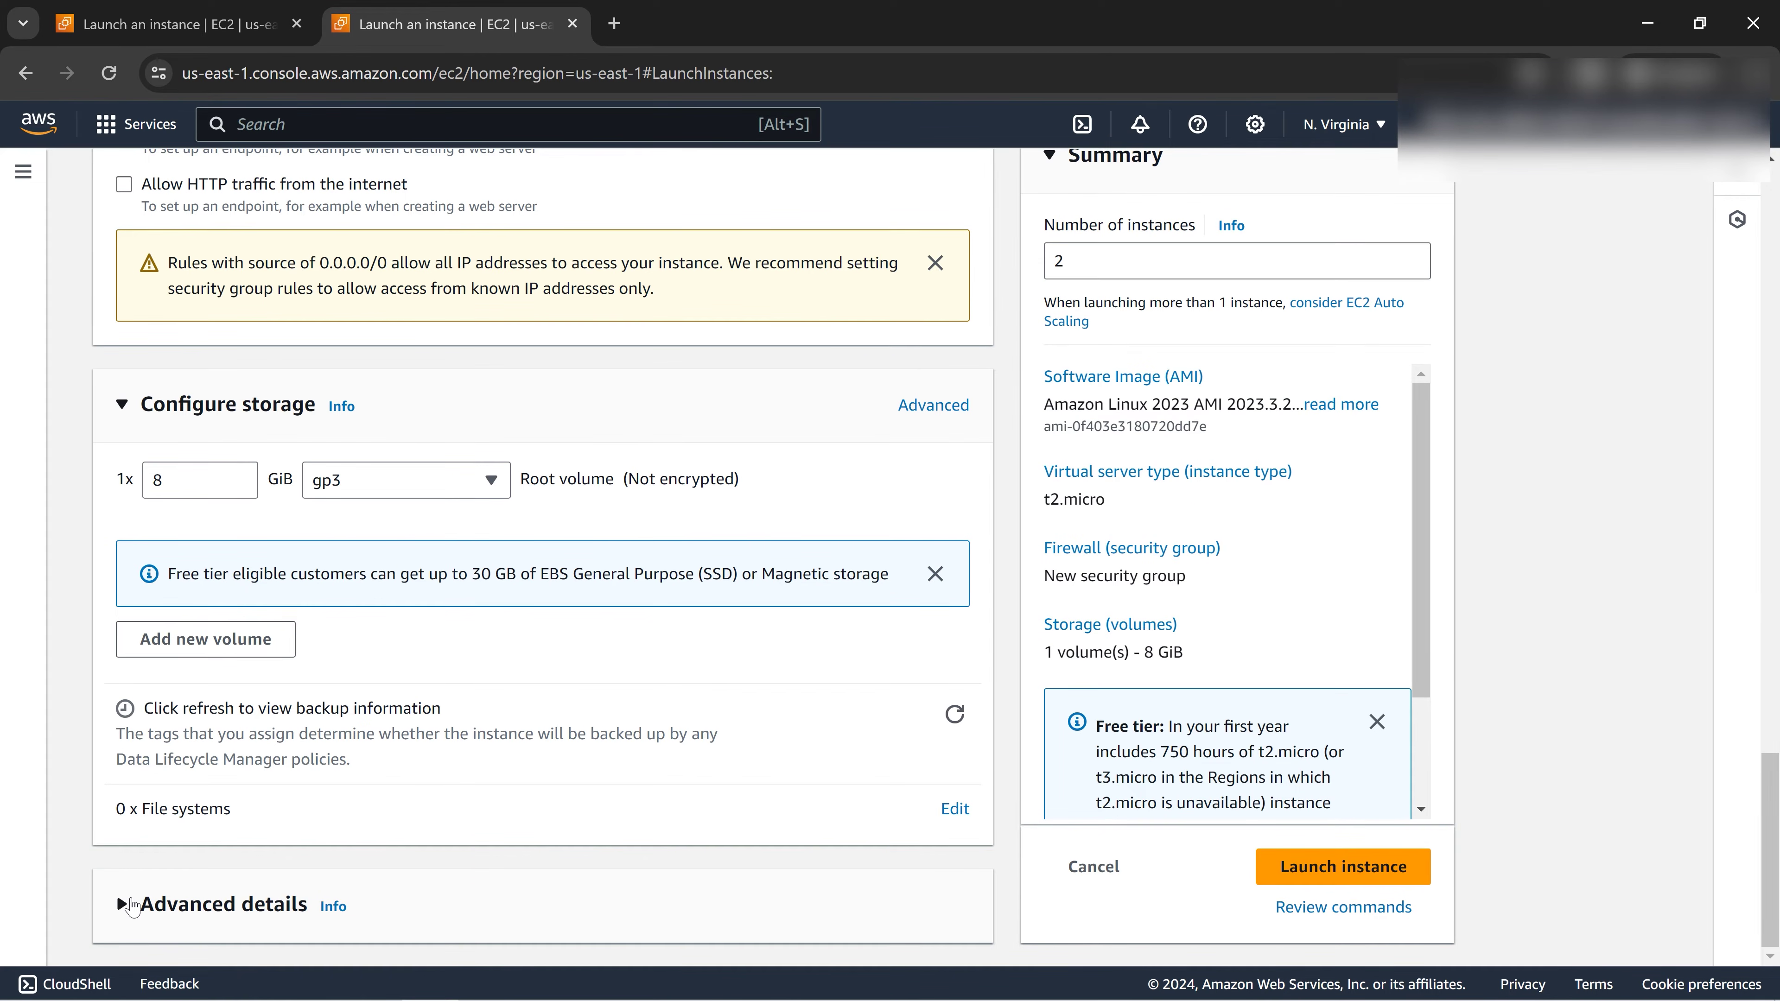
{"action": "left_click", "coordinate": [125, 902]}
{"action": "scroll", "coordinate": [364, 814], "scroll_direction": "down", "scroll_amount": 5}
{"action": "scroll", "coordinate": [364, 814], "scroll_direction": "down", "scroll_amount": 15}
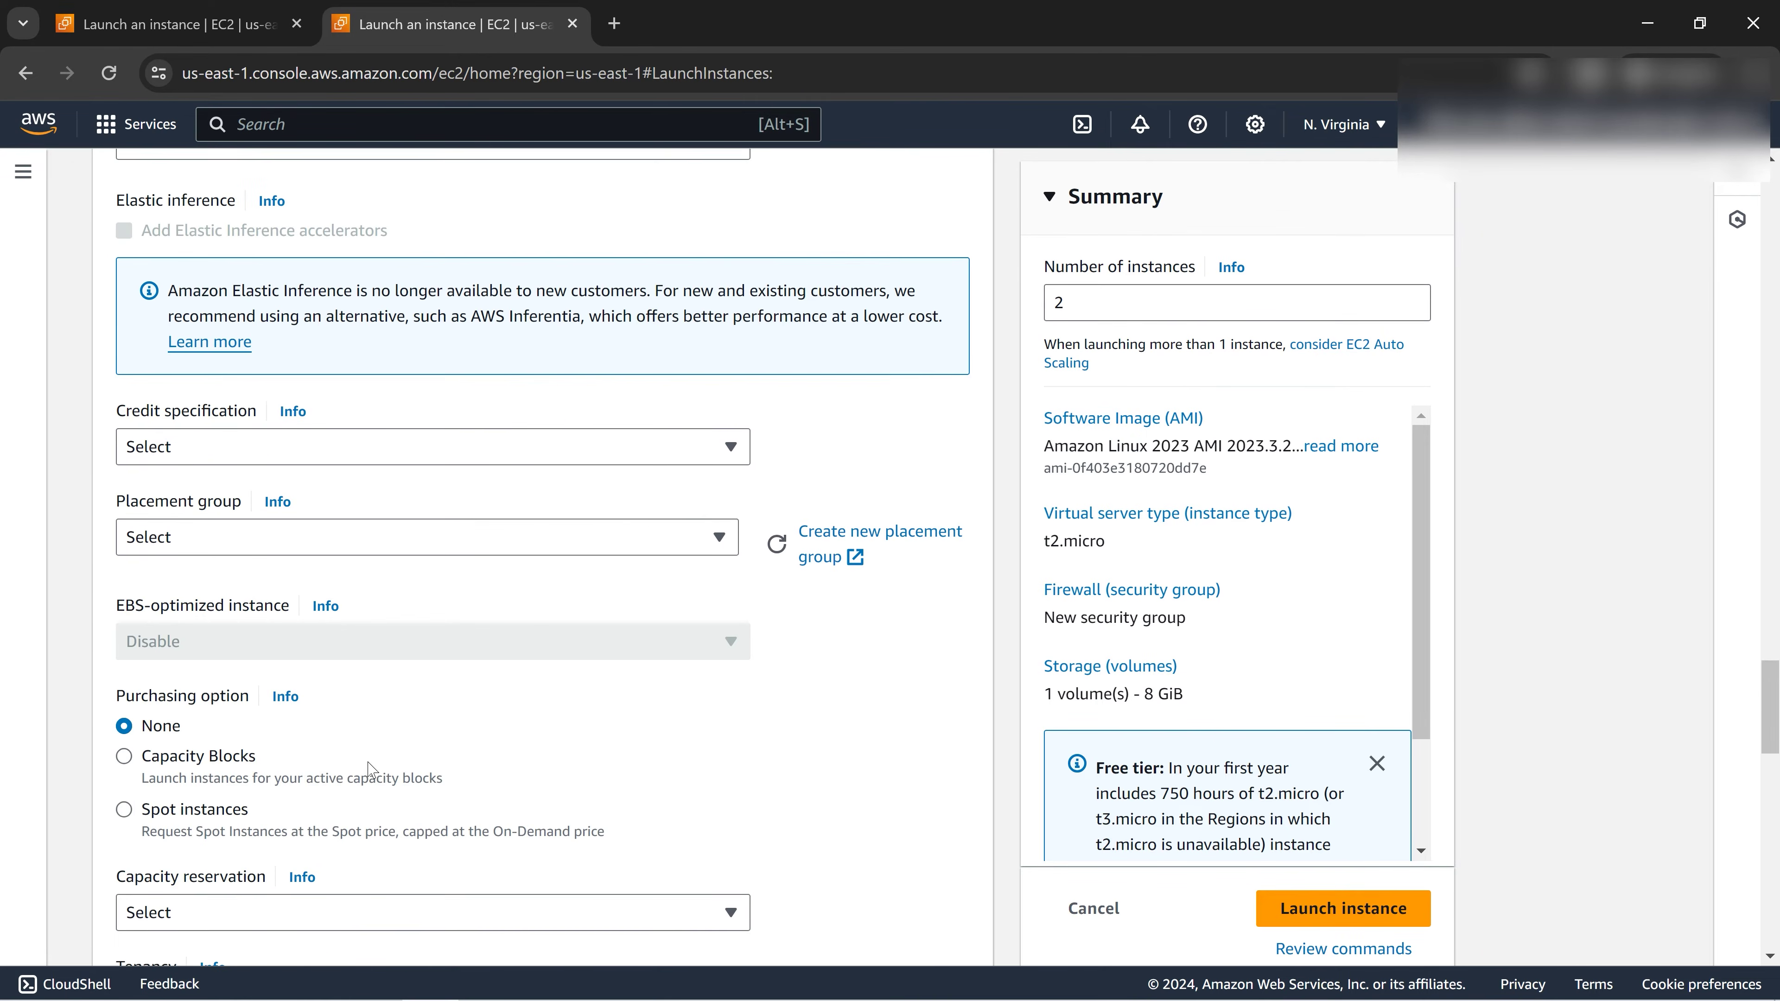
{"action": "left_click", "coordinate": [431, 537]}
{"action": "left_click", "coordinate": [210, 712]}
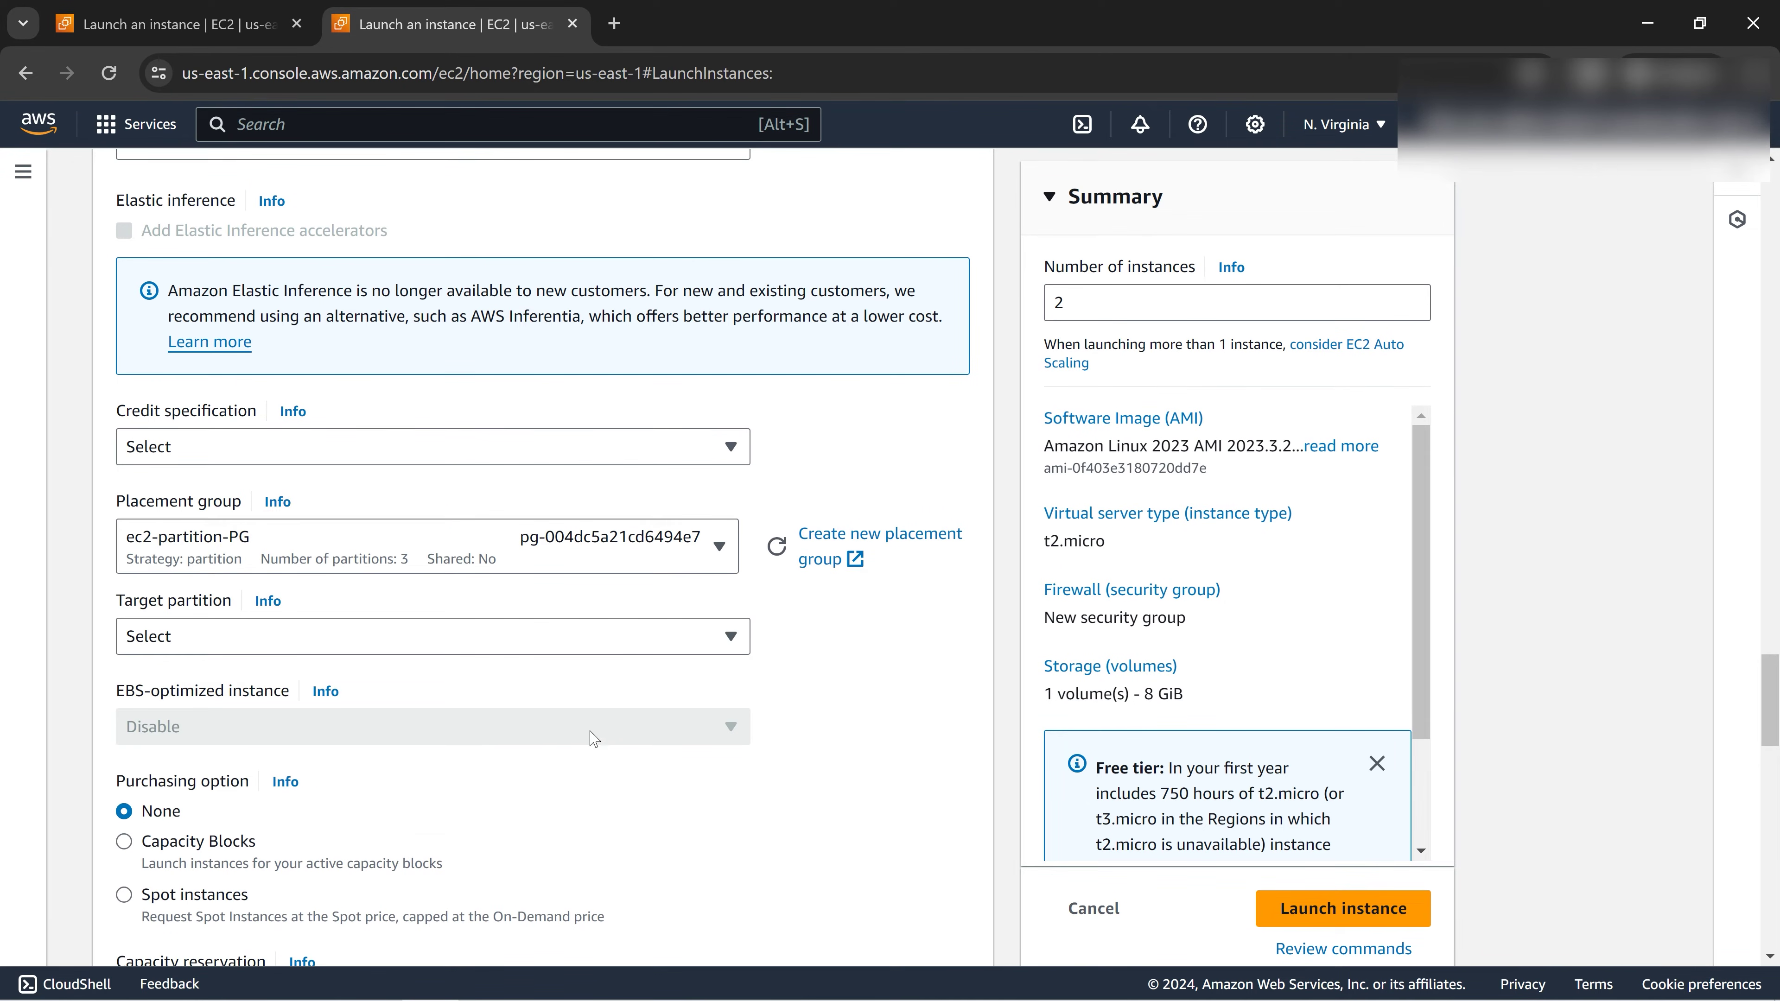
Step: Launch the two ec-partition-two instances without a key pair, then return to the instances list and refresh it
{"action": "scroll", "coordinate": [608, 715], "scroll_direction": "down", "scroll_amount": 9}
{"action": "scroll", "coordinate": [608, 715], "scroll_direction": "down", "scroll_amount": 10}
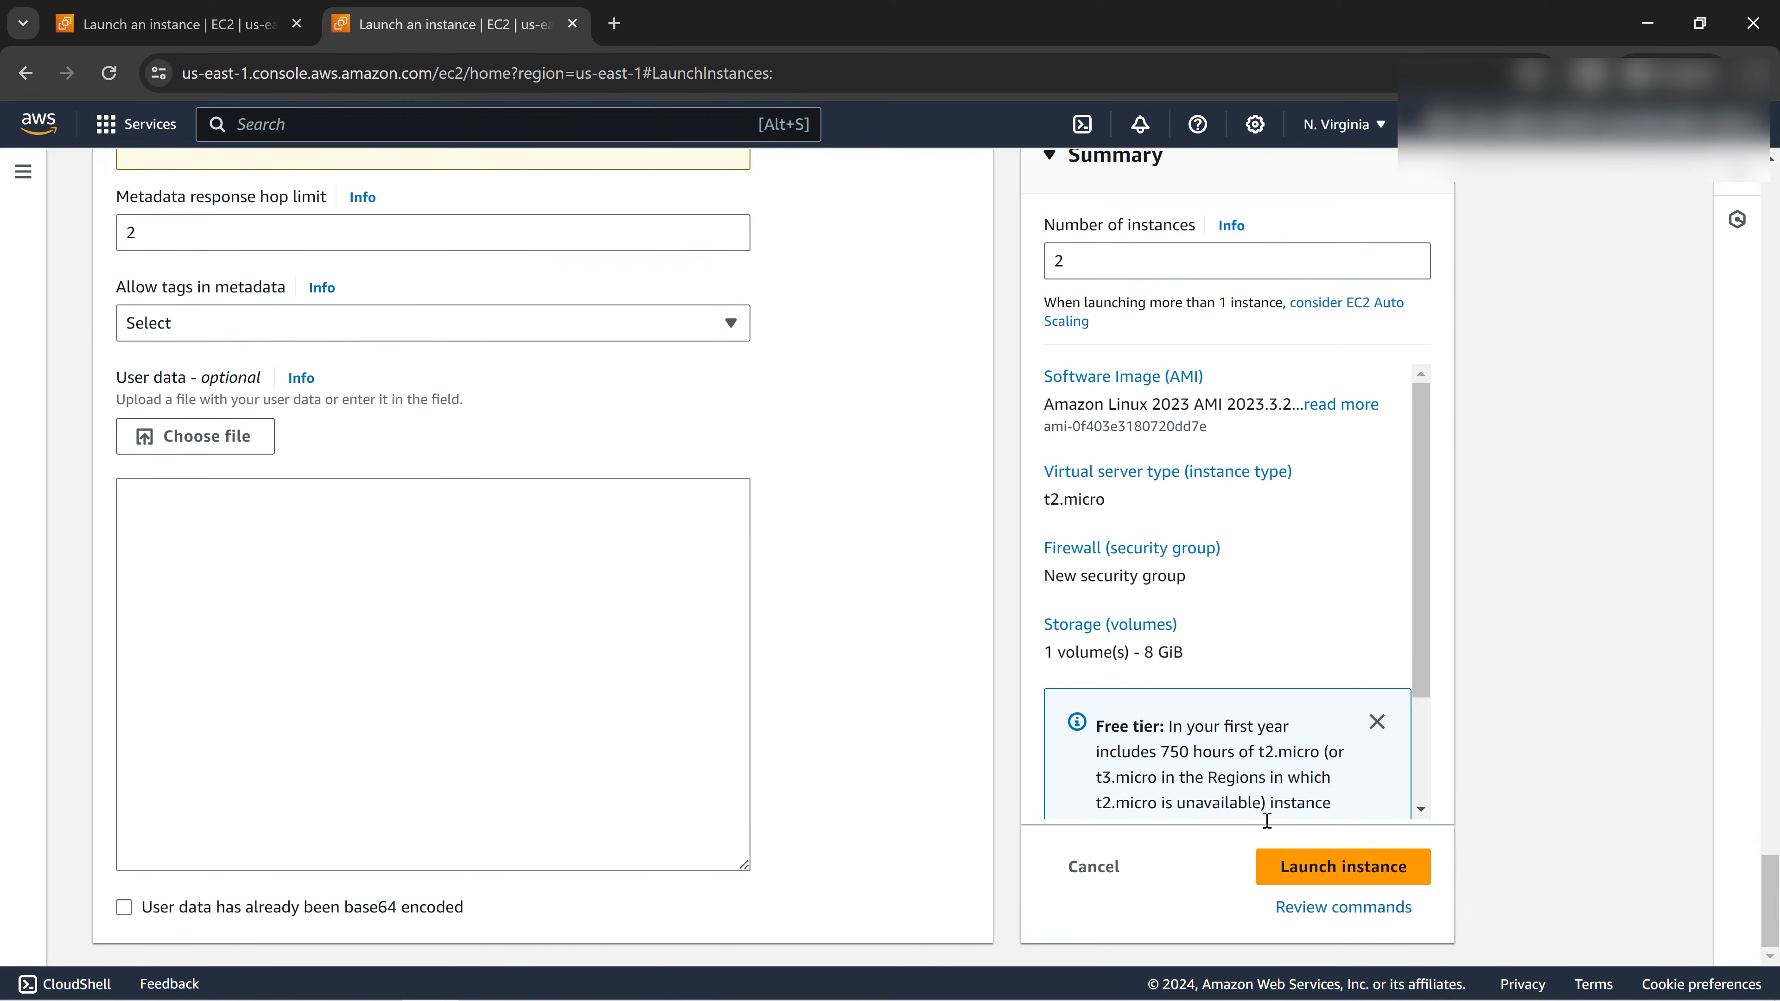
{"action": "left_click", "coordinate": [1333, 865]}
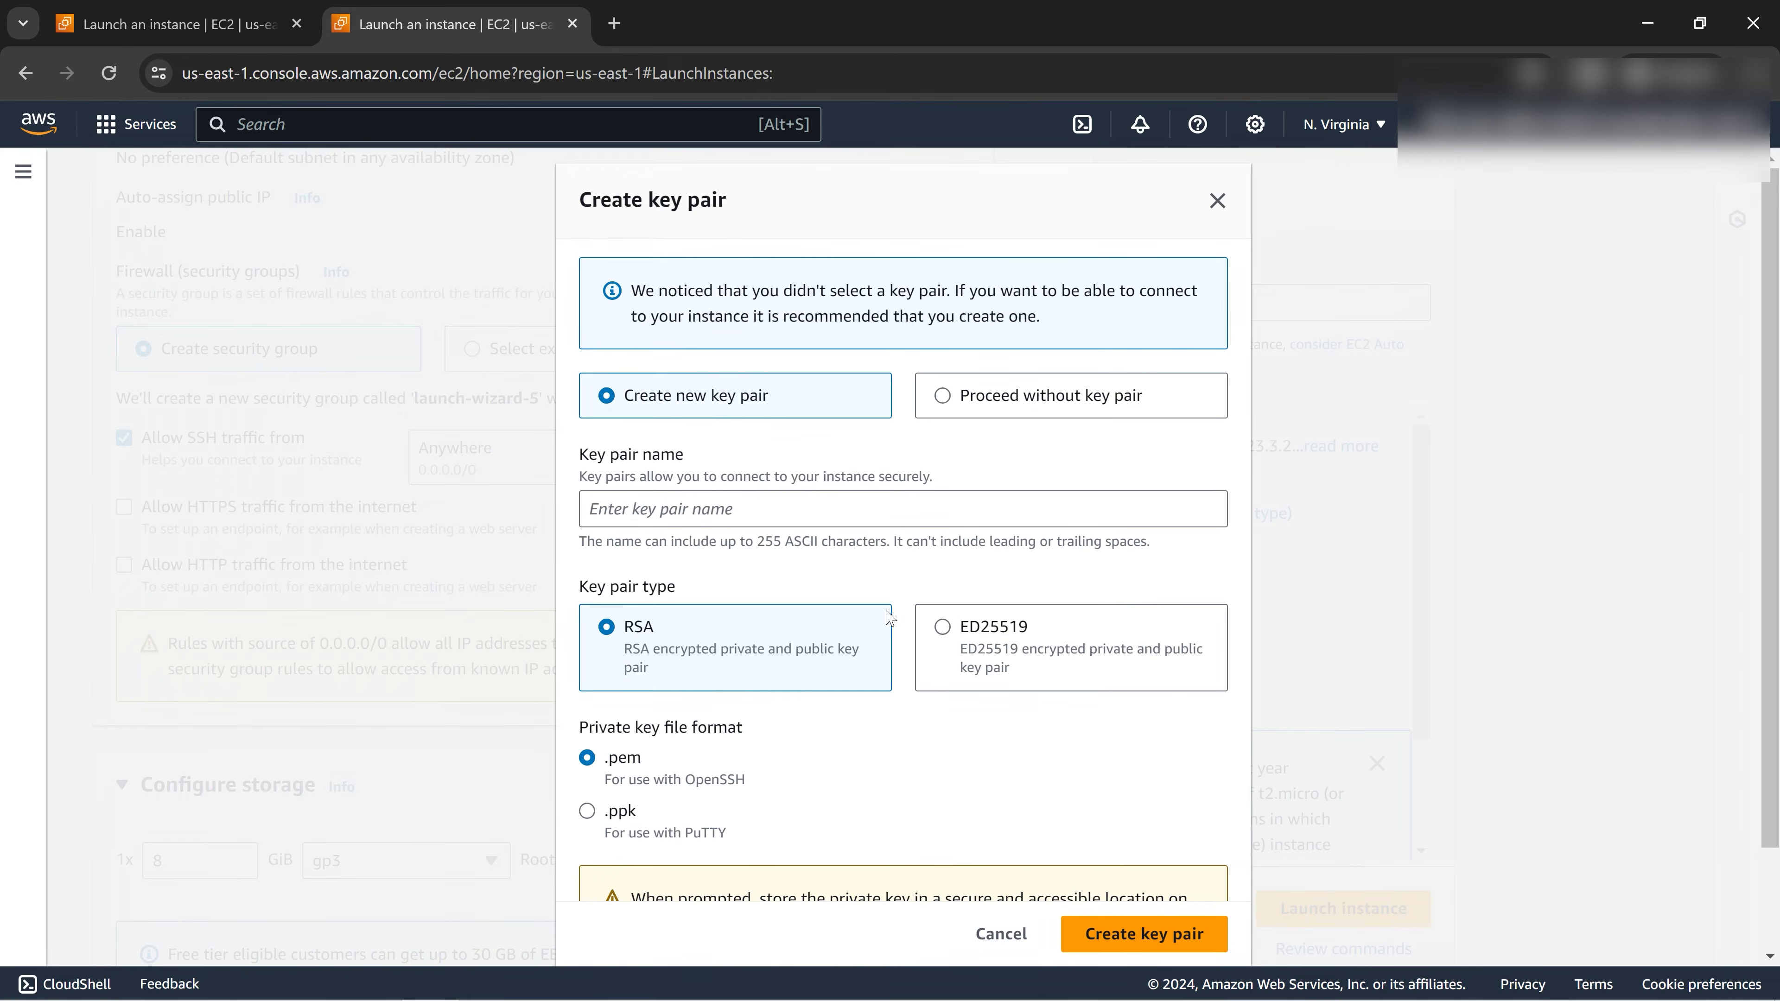
{"action": "scroll", "coordinate": [1058, 662], "scroll_direction": "down", "scroll_amount": 2}
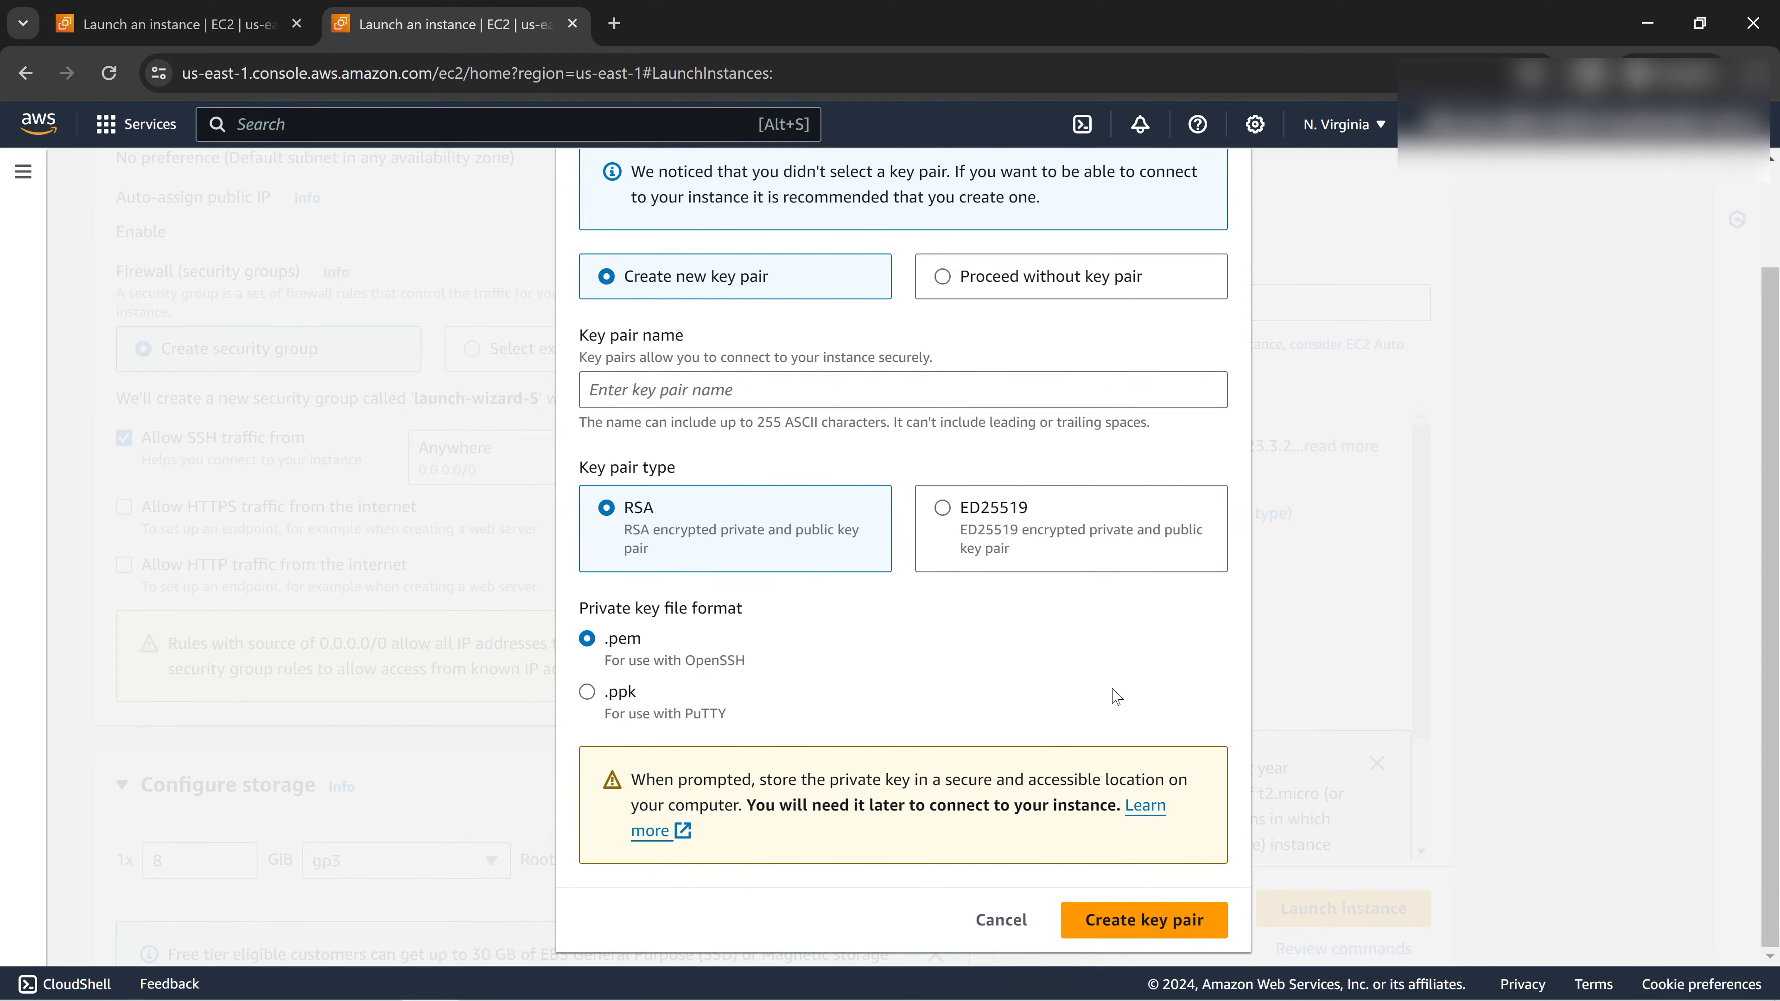
{"action": "left_click", "coordinate": [997, 388]}
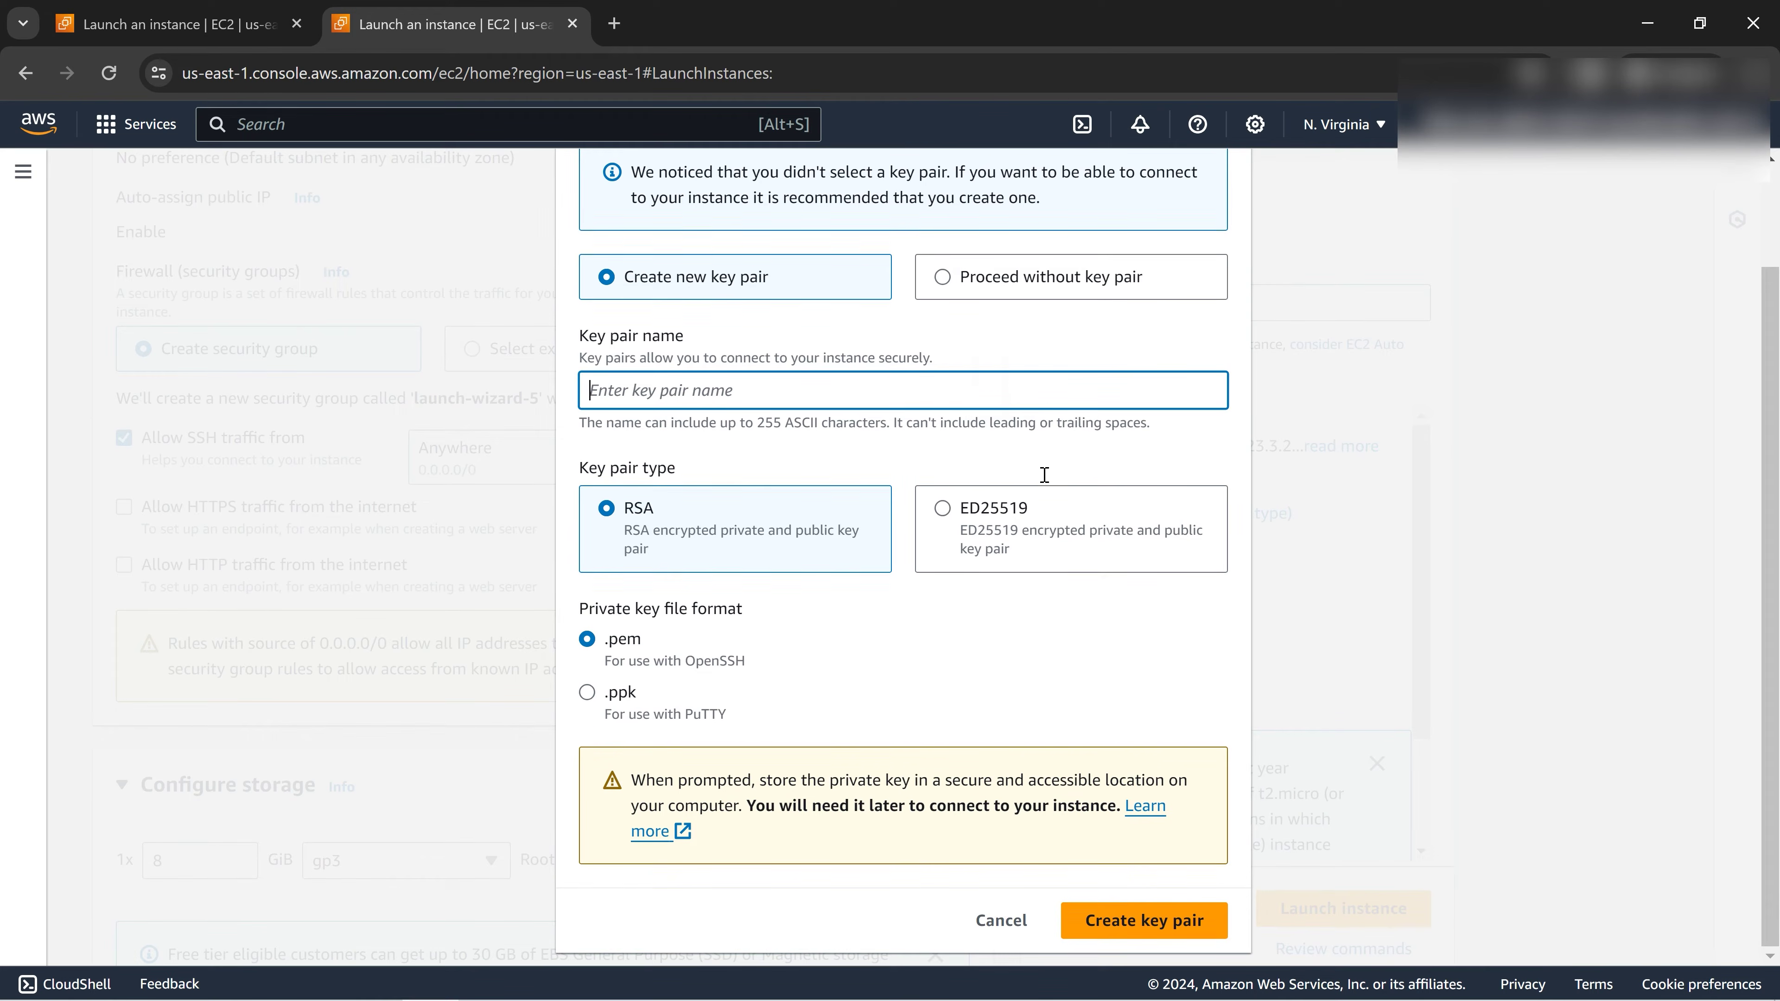
{"action": "scroll", "coordinate": [1043, 474], "scroll_direction": "up", "scroll_amount": 2}
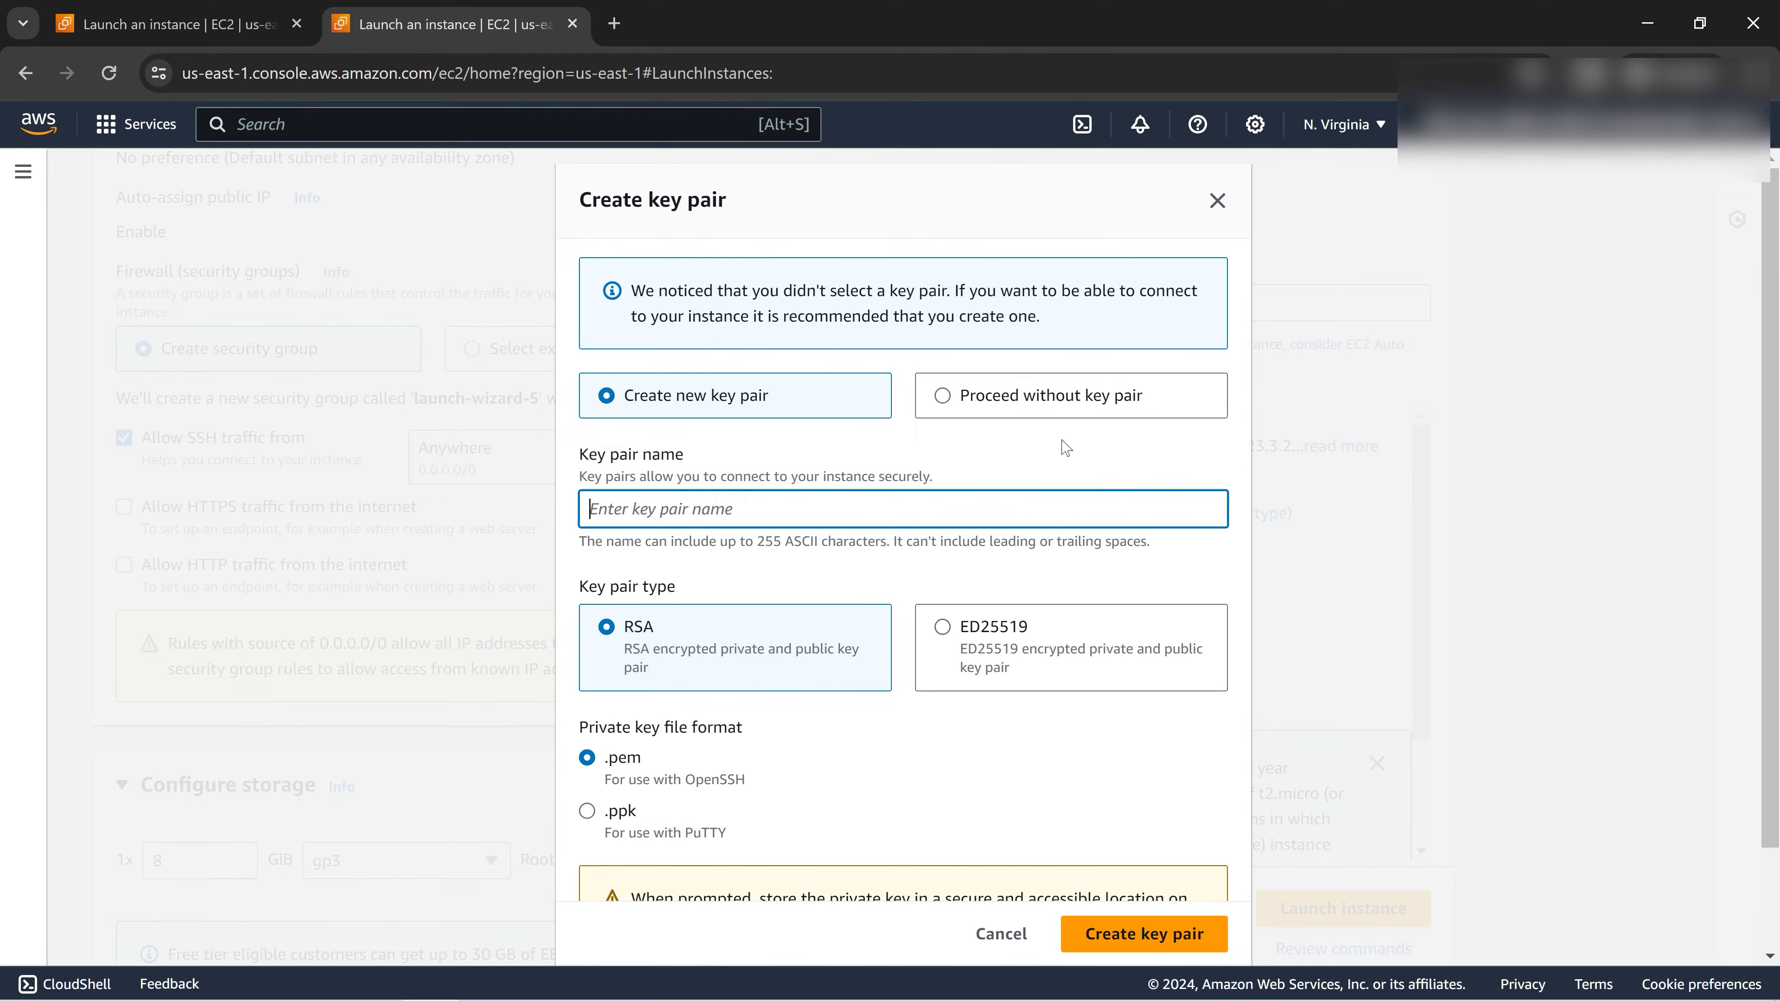
{"action": "left_click", "coordinate": [943, 395]}
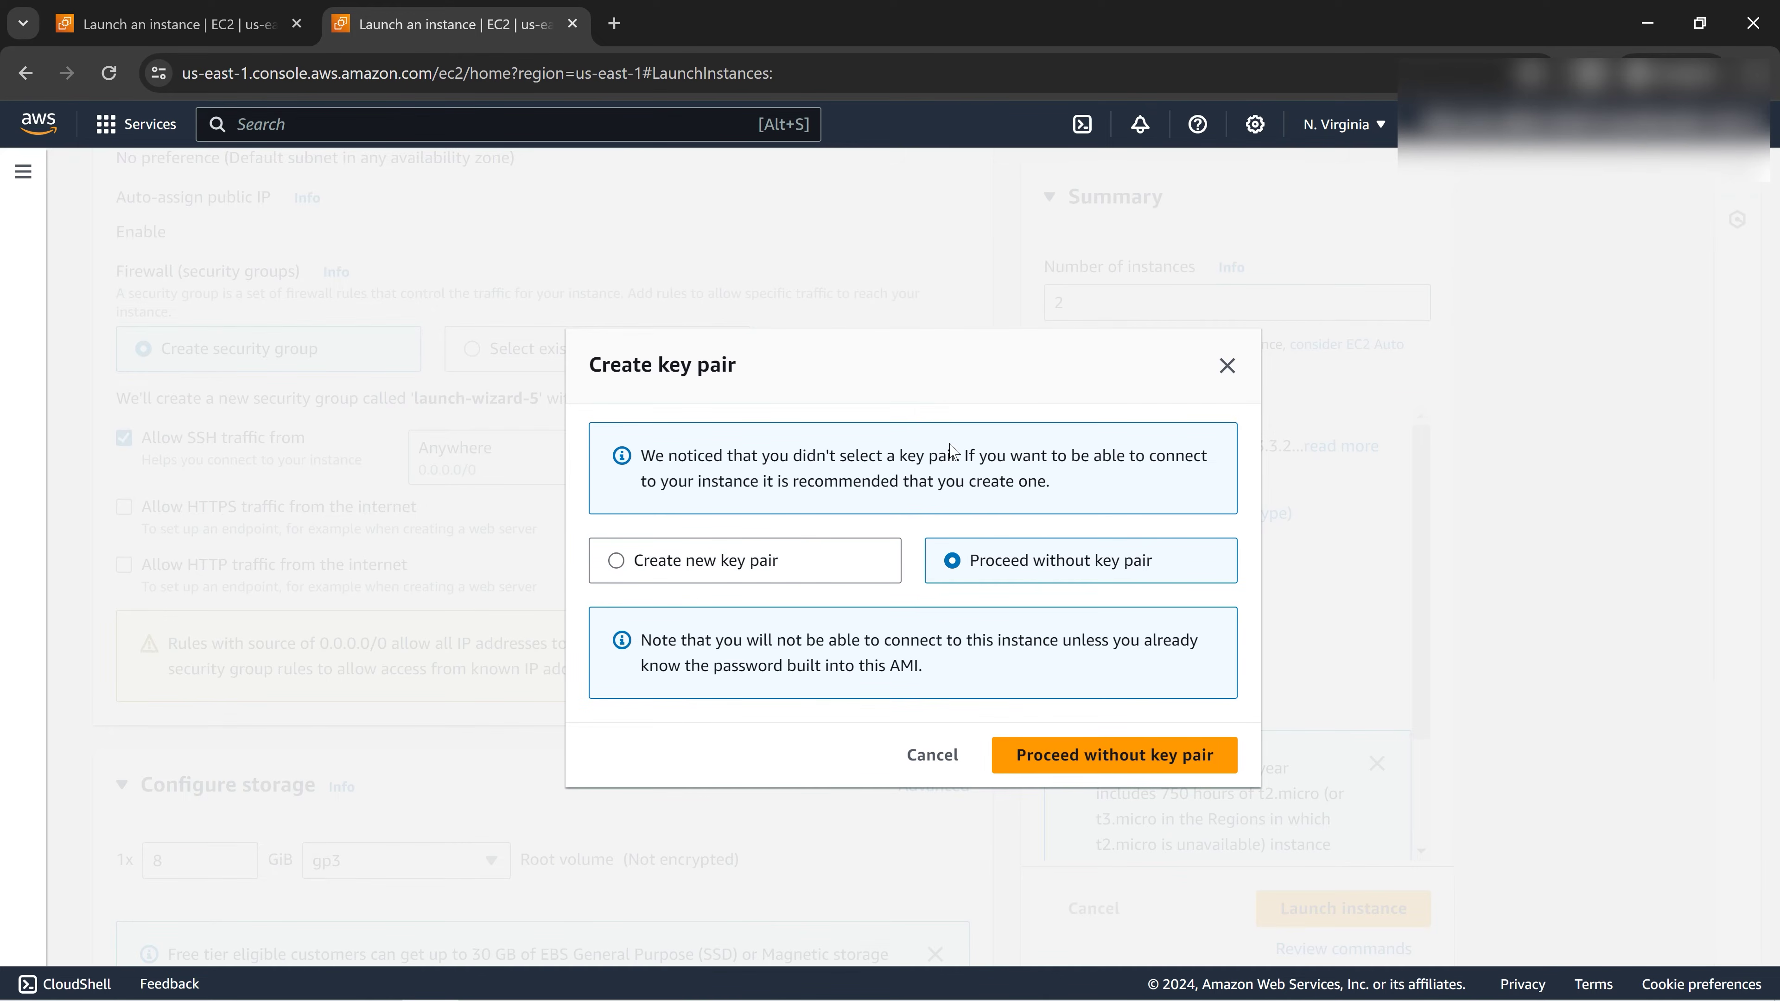
{"action": "left_click", "coordinate": [1146, 755]}
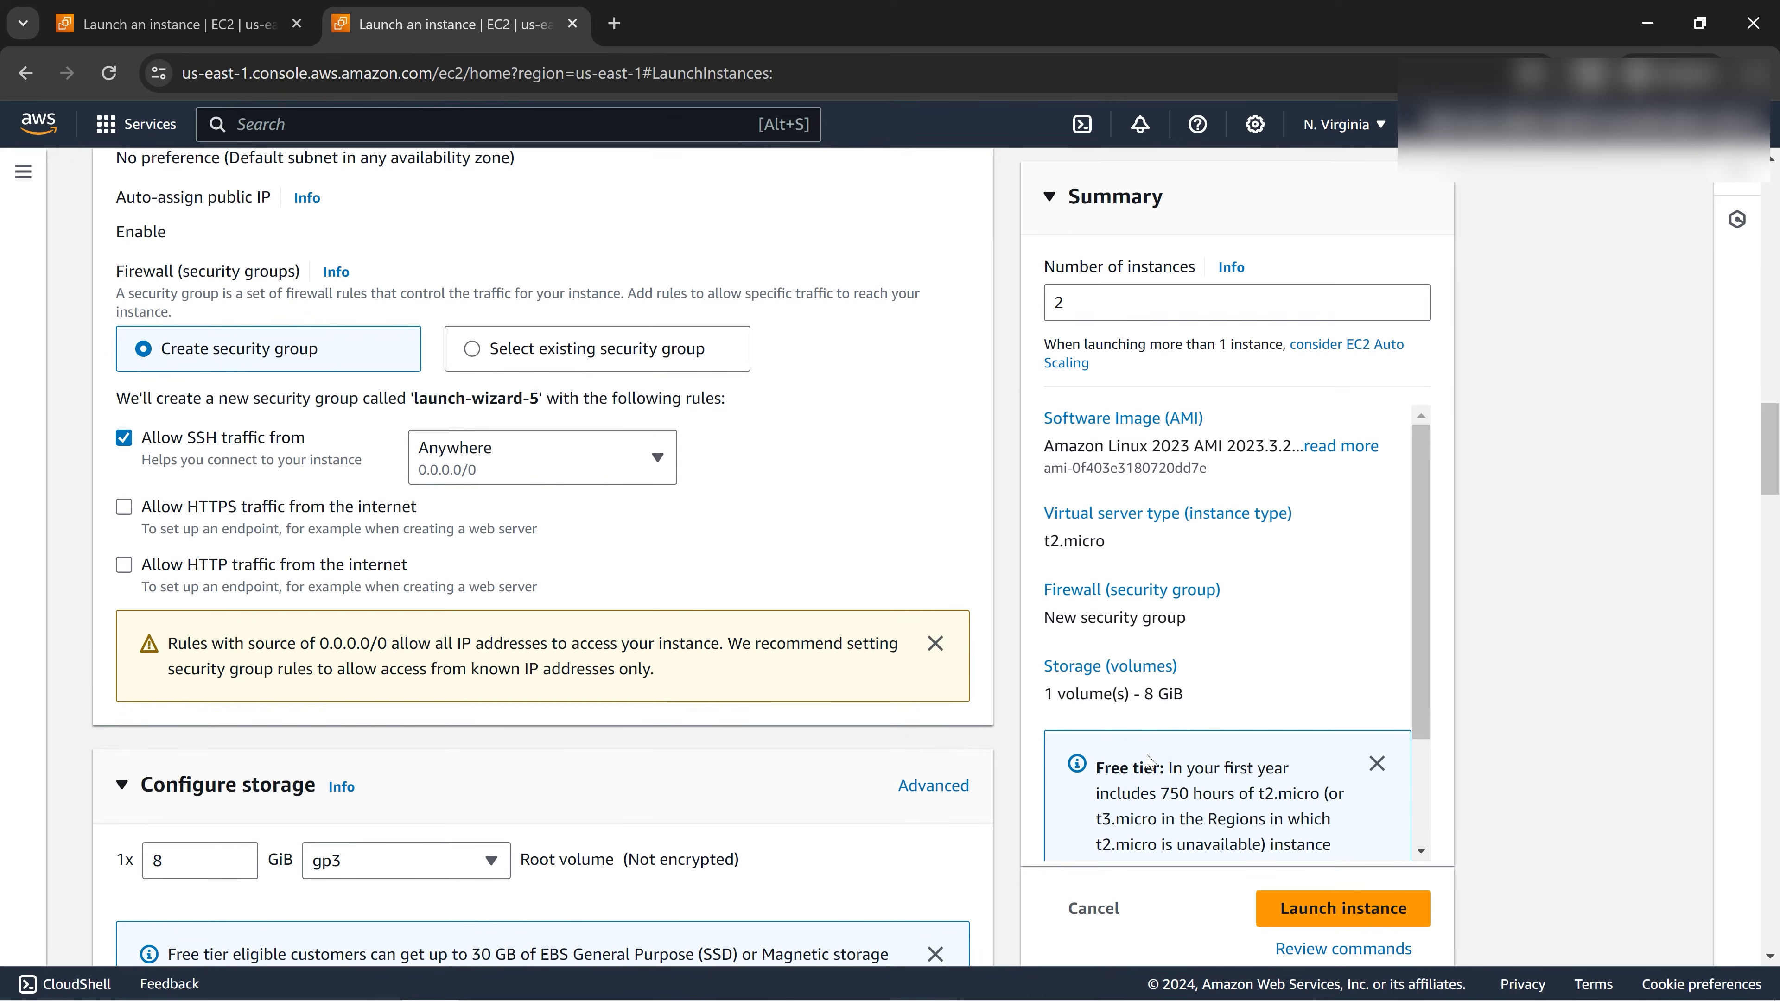
{"action": "left_click", "coordinate": [1335, 915]}
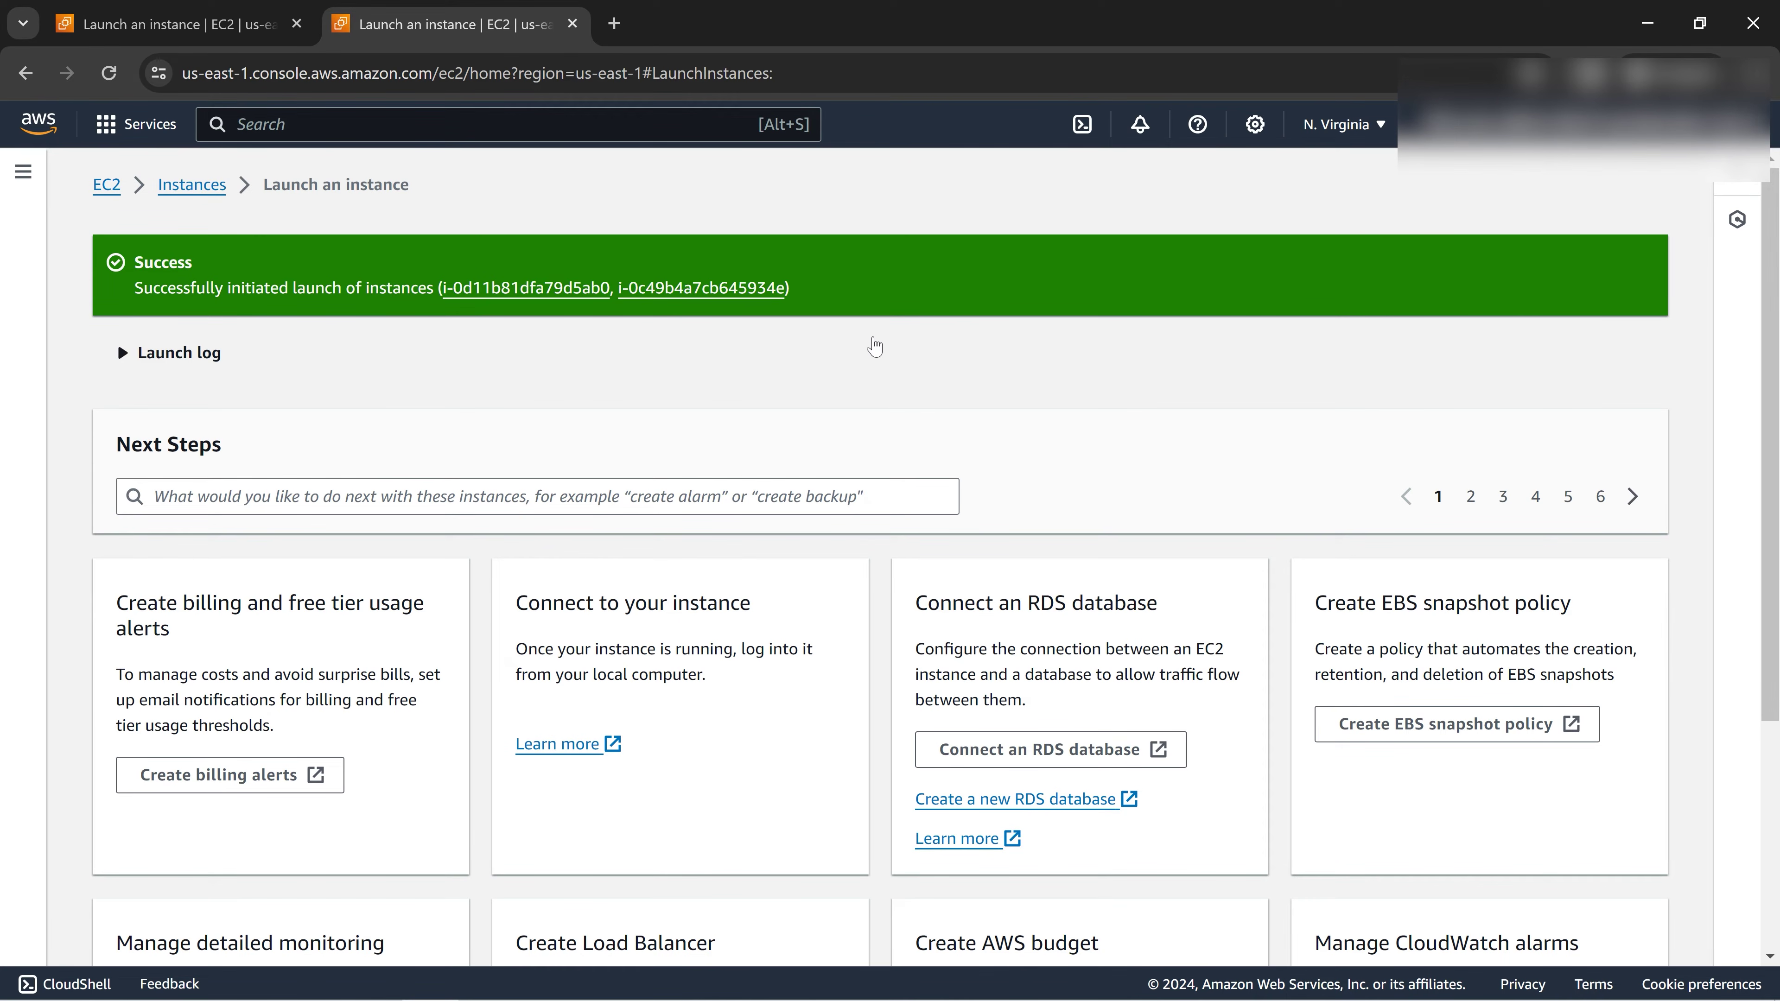
{"action": "left_click", "coordinate": [211, 186]}
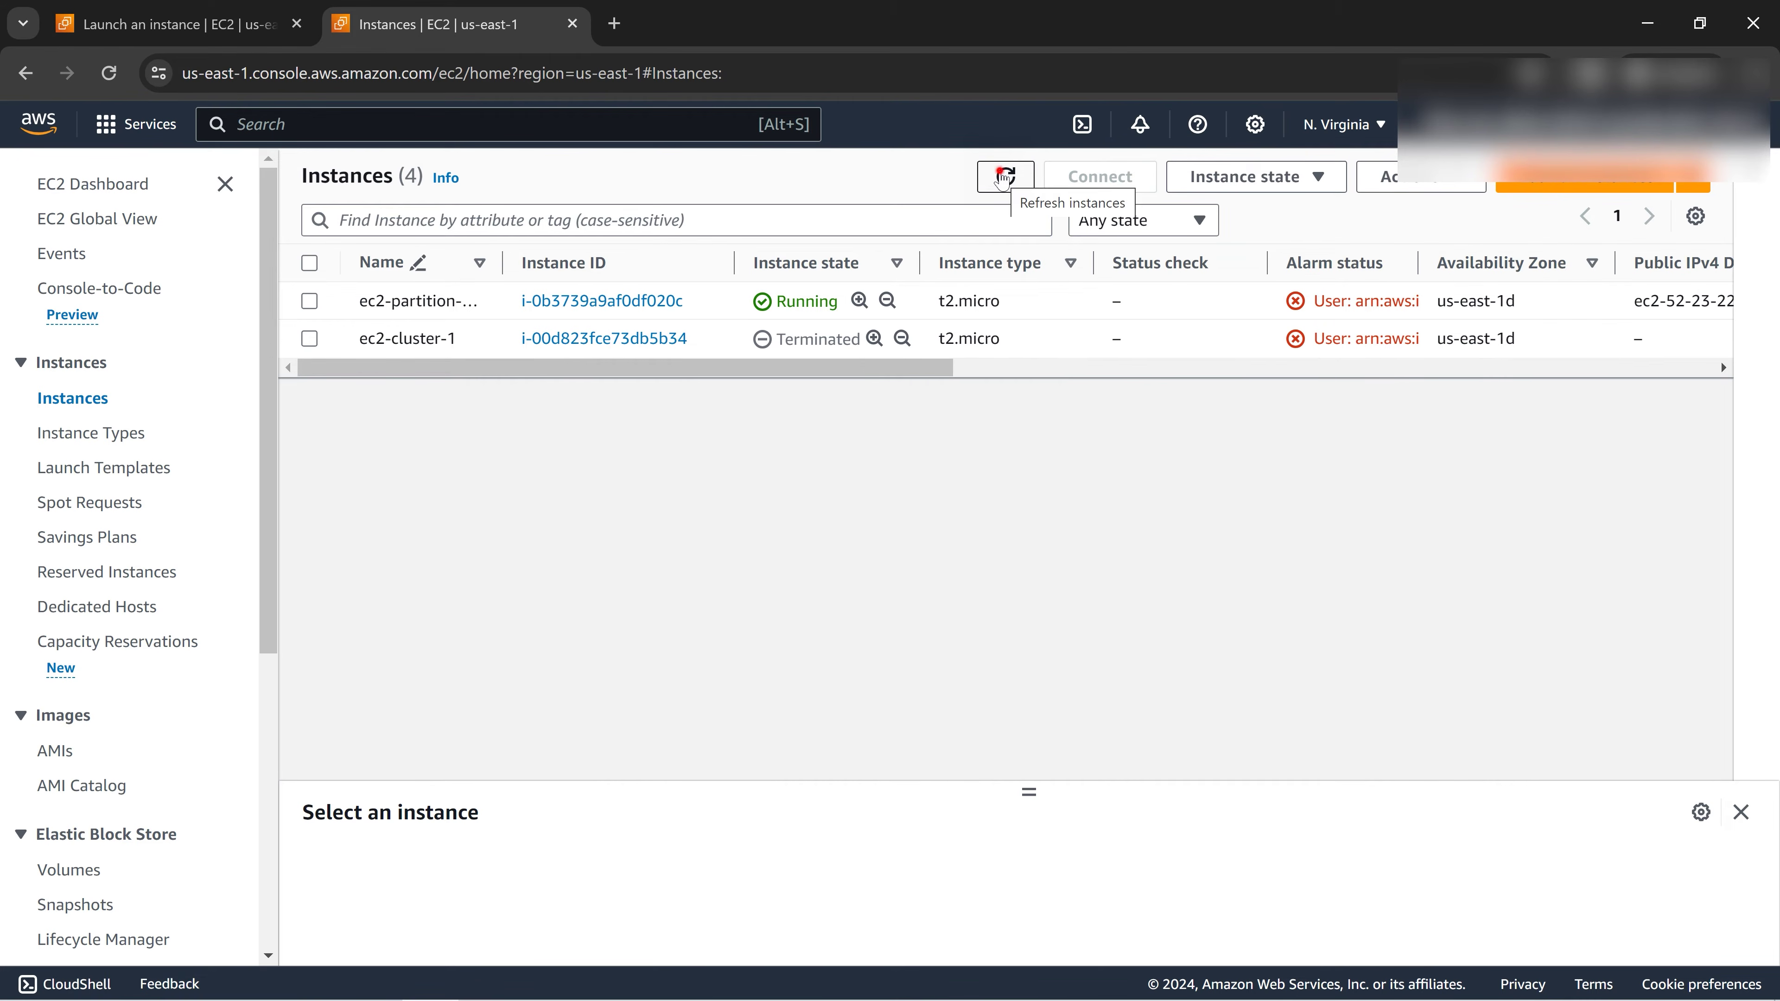
{"action": "left_click", "coordinate": [1005, 177]}
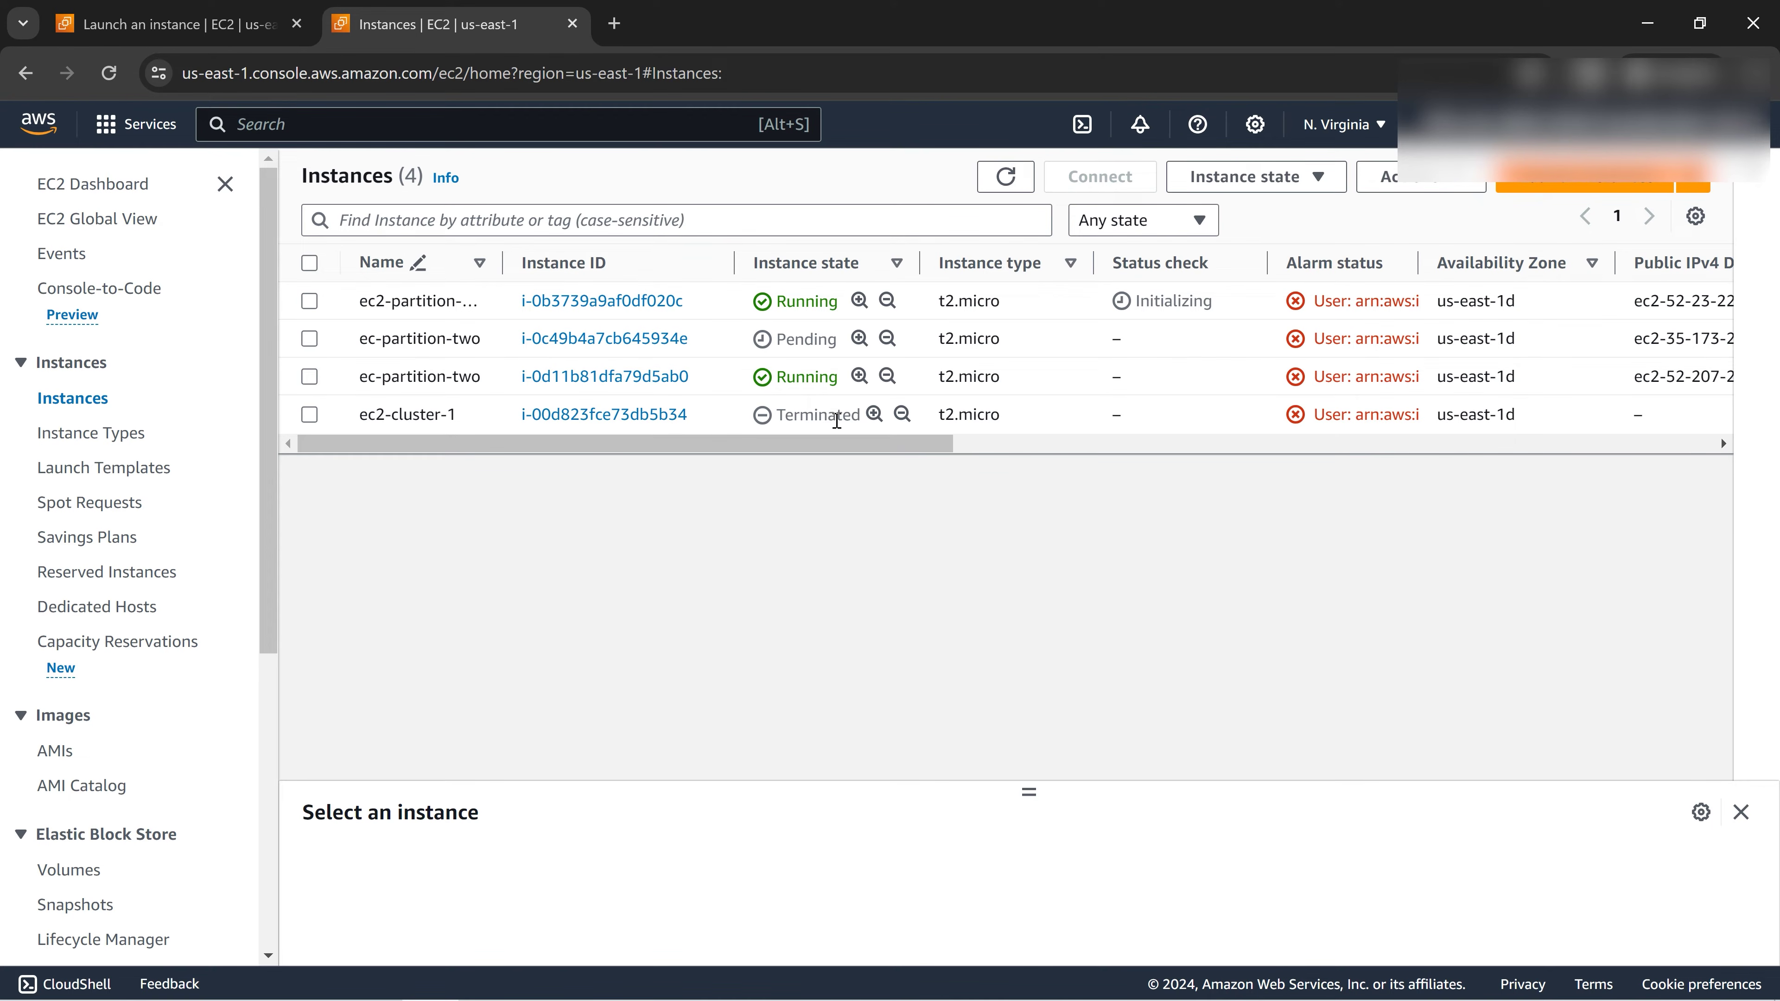
Step: Start another EC2 instance launch and name the instance ec2-cluster-one
{"action": "left_click", "coordinate": [1561, 175]}
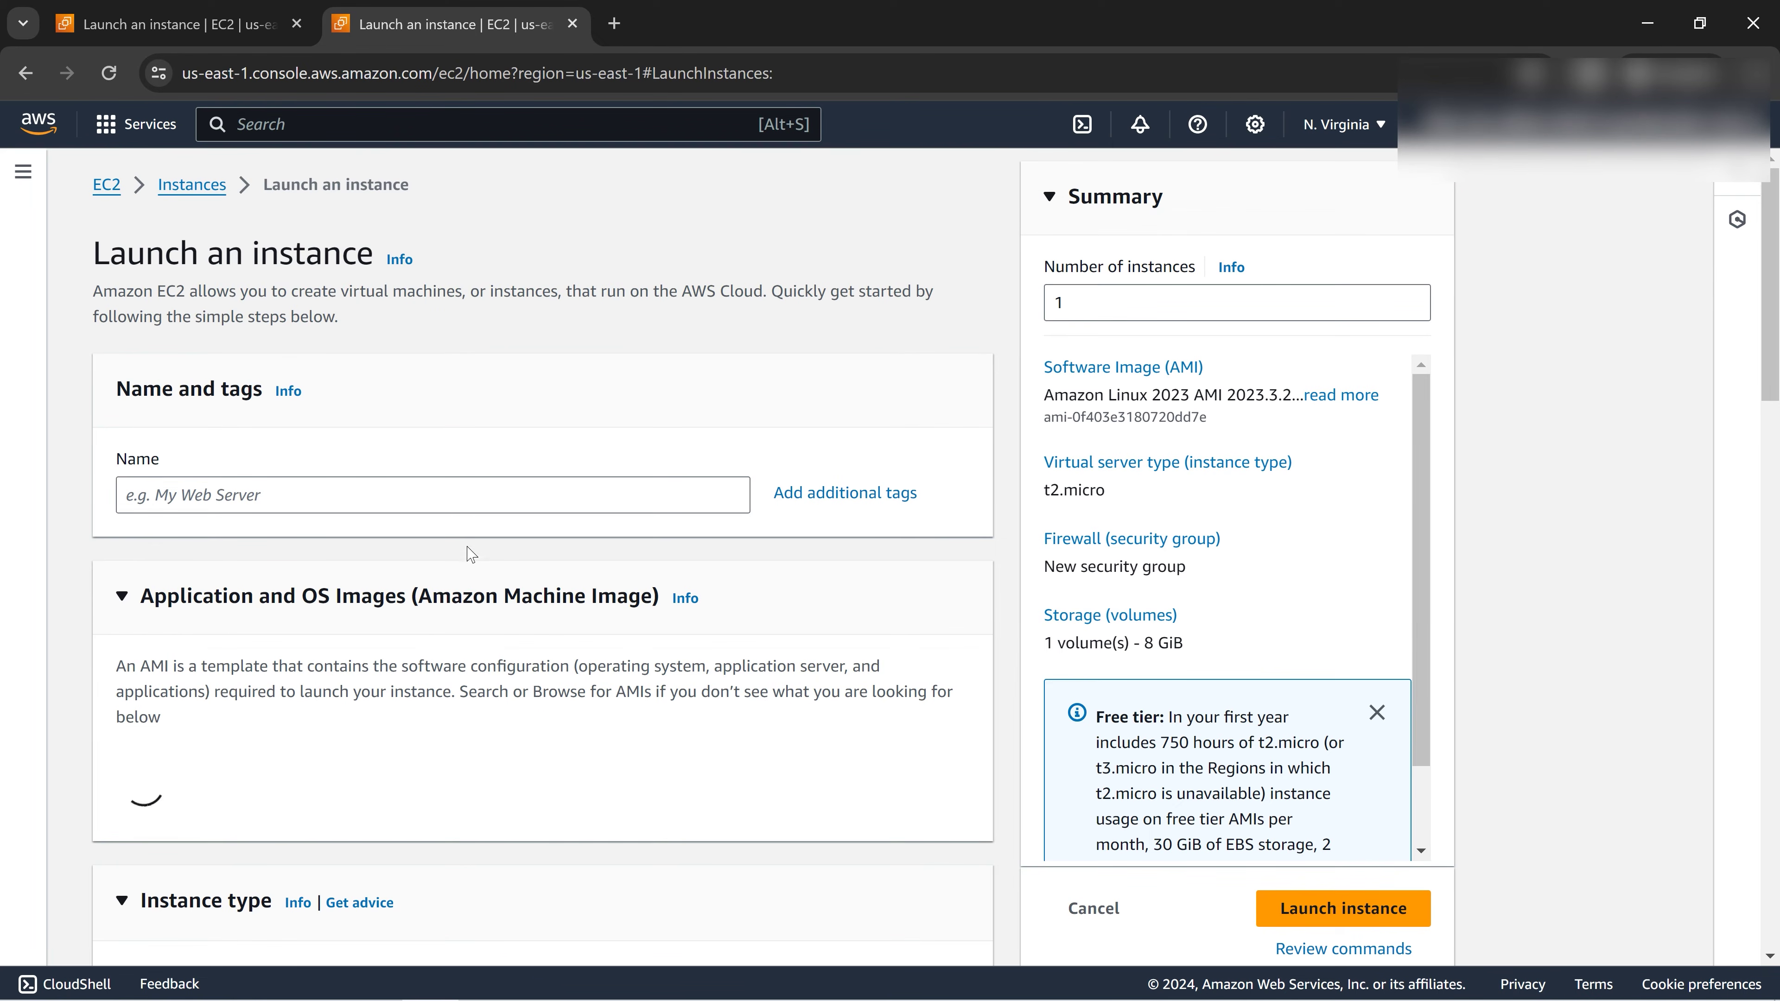
{"action": "left_click", "coordinate": [474, 518]}
{"action": "left_click", "coordinate": [474, 498]}
{"action": "type", "text": "e"}
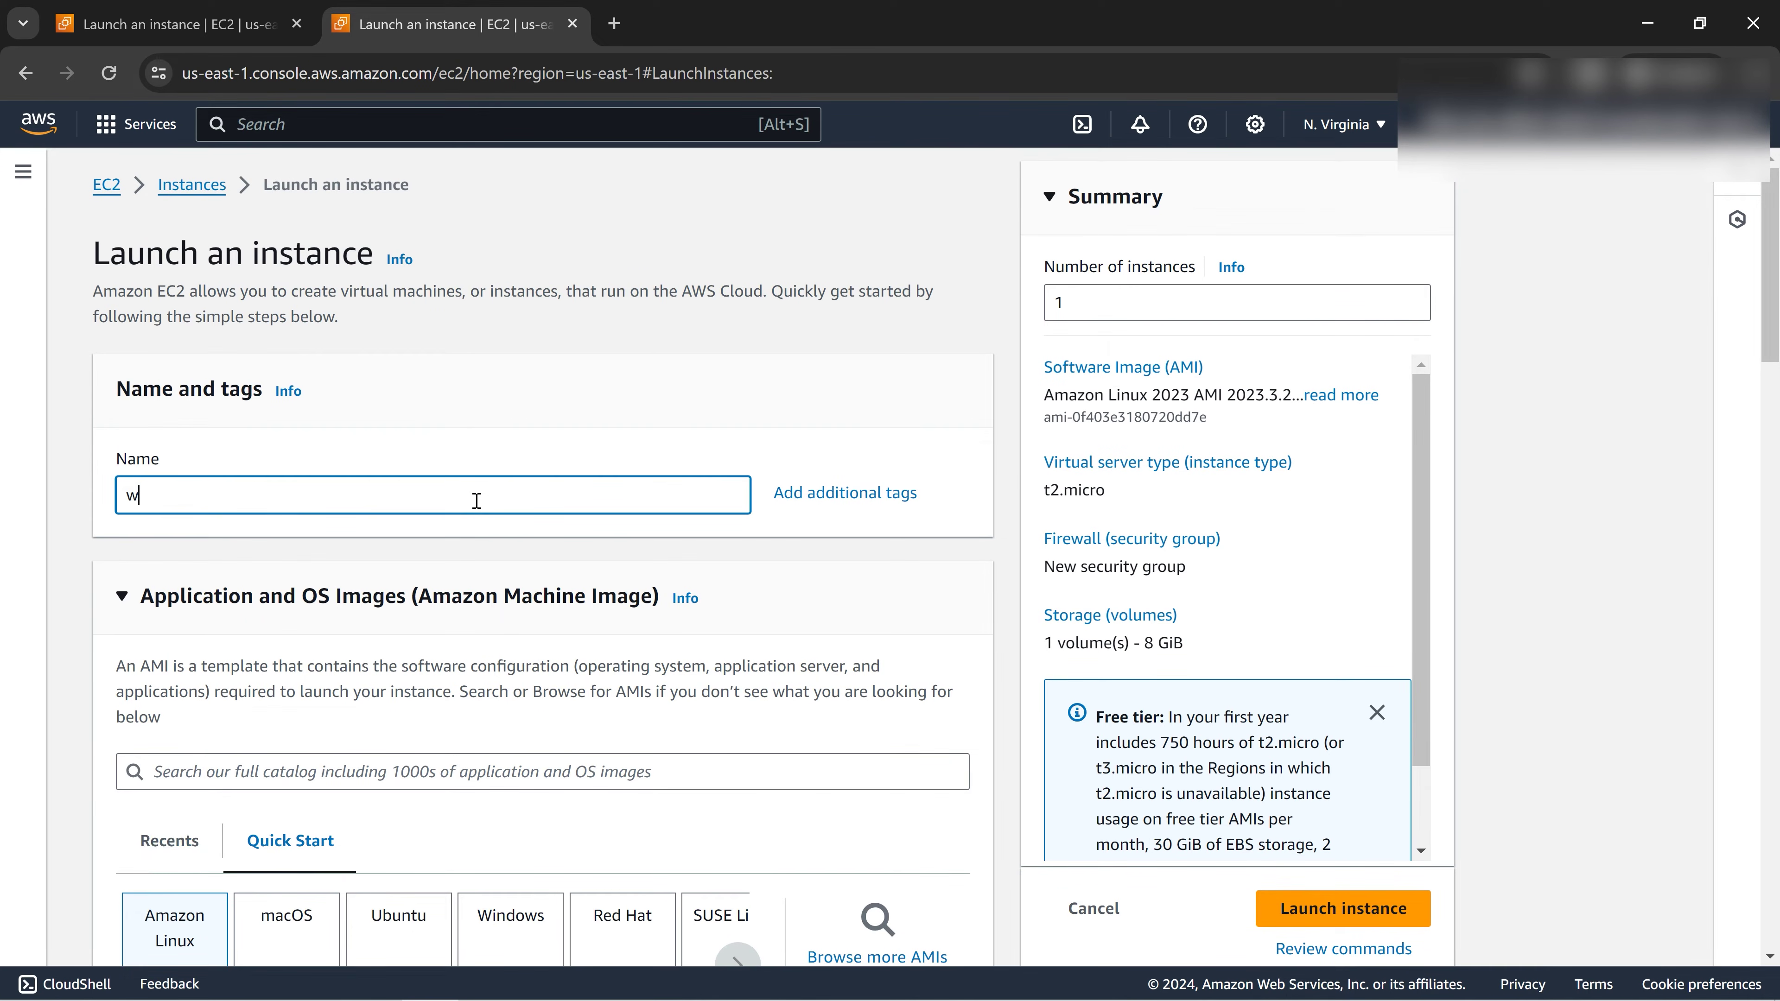
{"action": "key", "text": "BackSpace"}
{"action": "type", "text": "ec2-cluster-one"}
Step: Set the key pair for the ec2-cluster-one instance to Proceed without a key pair
{"action": "scroll", "coordinate": [473, 527], "scroll_direction": "down", "scroll_amount": 10}
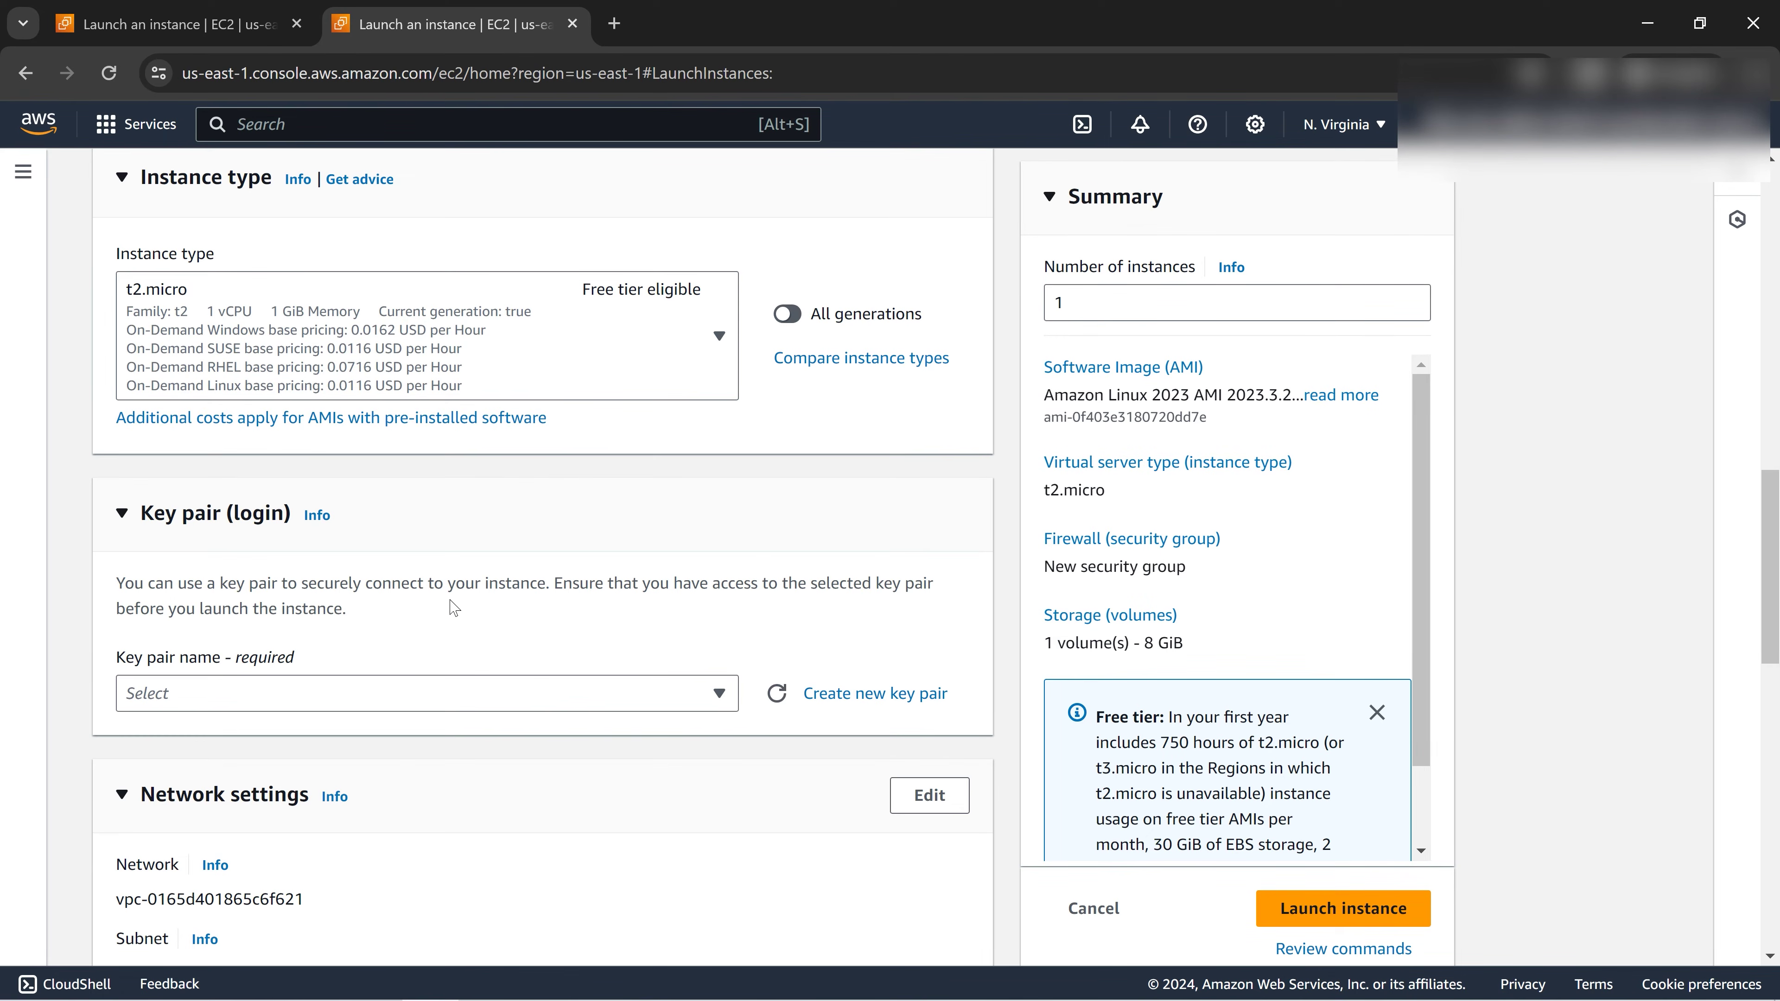
{"action": "scroll", "coordinate": [454, 608], "scroll_direction": "down", "scroll_amount": 3}
{"action": "left_click", "coordinate": [604, 449]}
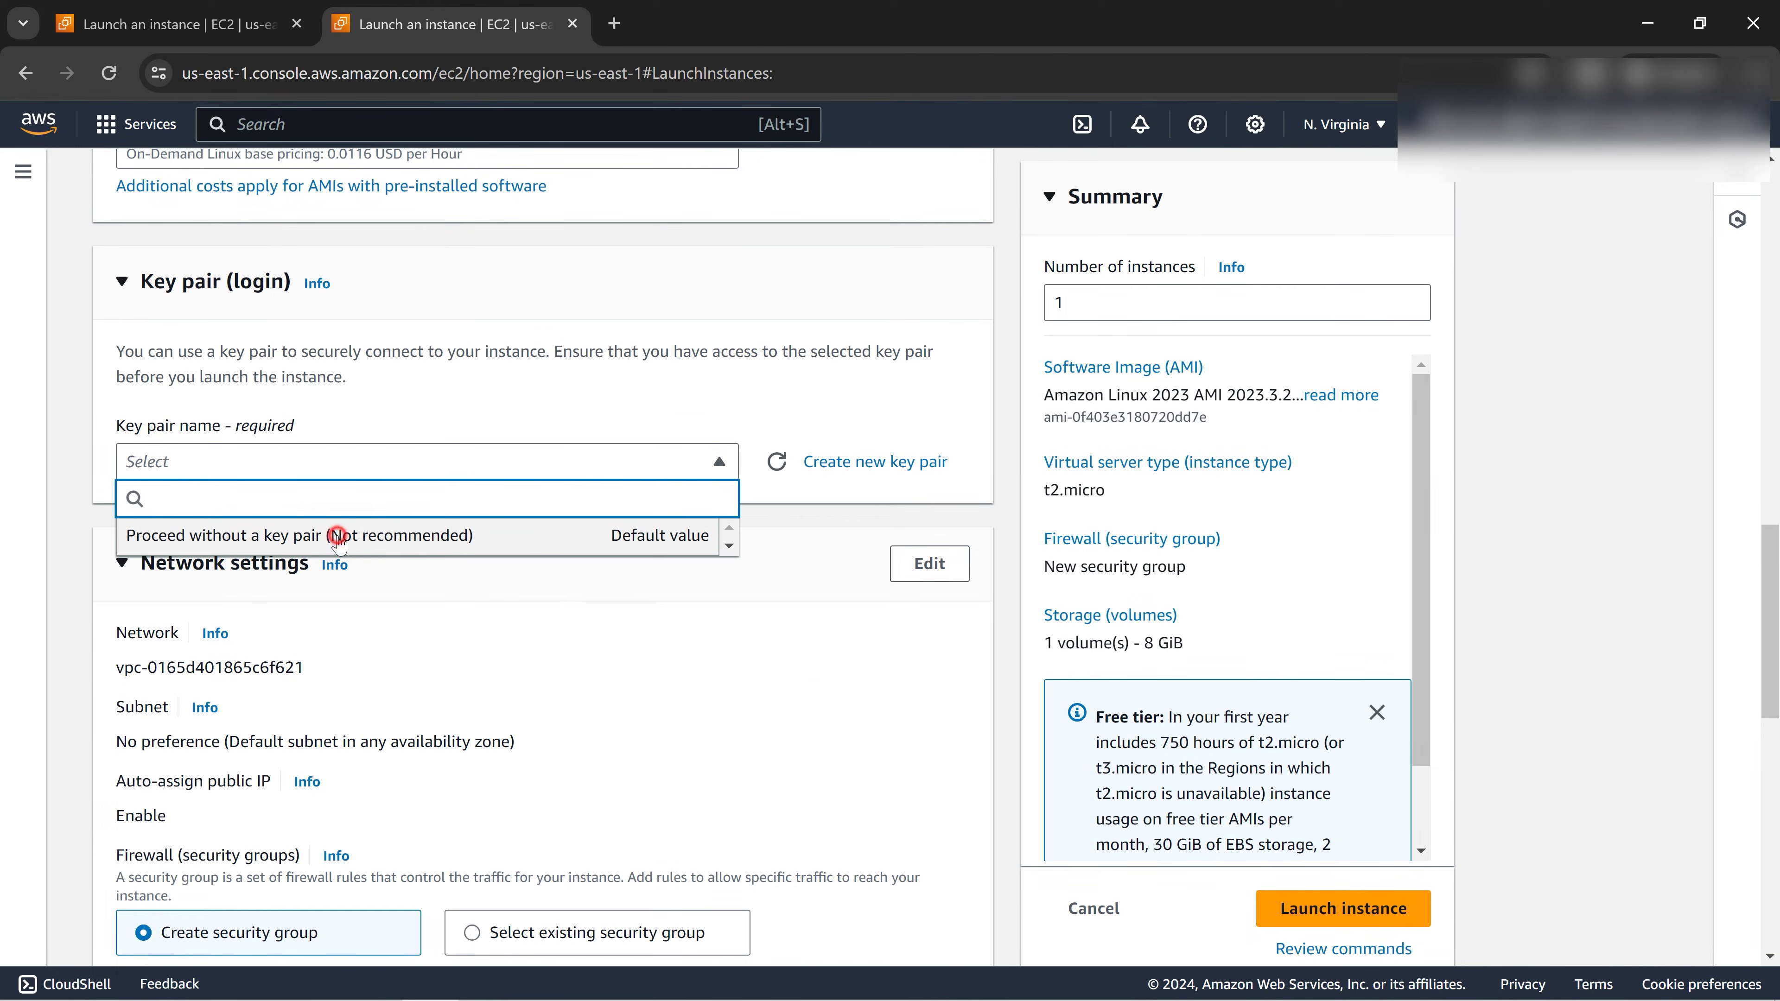
{"action": "left_click", "coordinate": [338, 537]}
Step: Try to launch the t2.micro ec2-cluster-one instance in the ec2-cluster-PG placement group
{"action": "scroll", "coordinate": [475, 684], "scroll_direction": "down", "scroll_amount": 10}
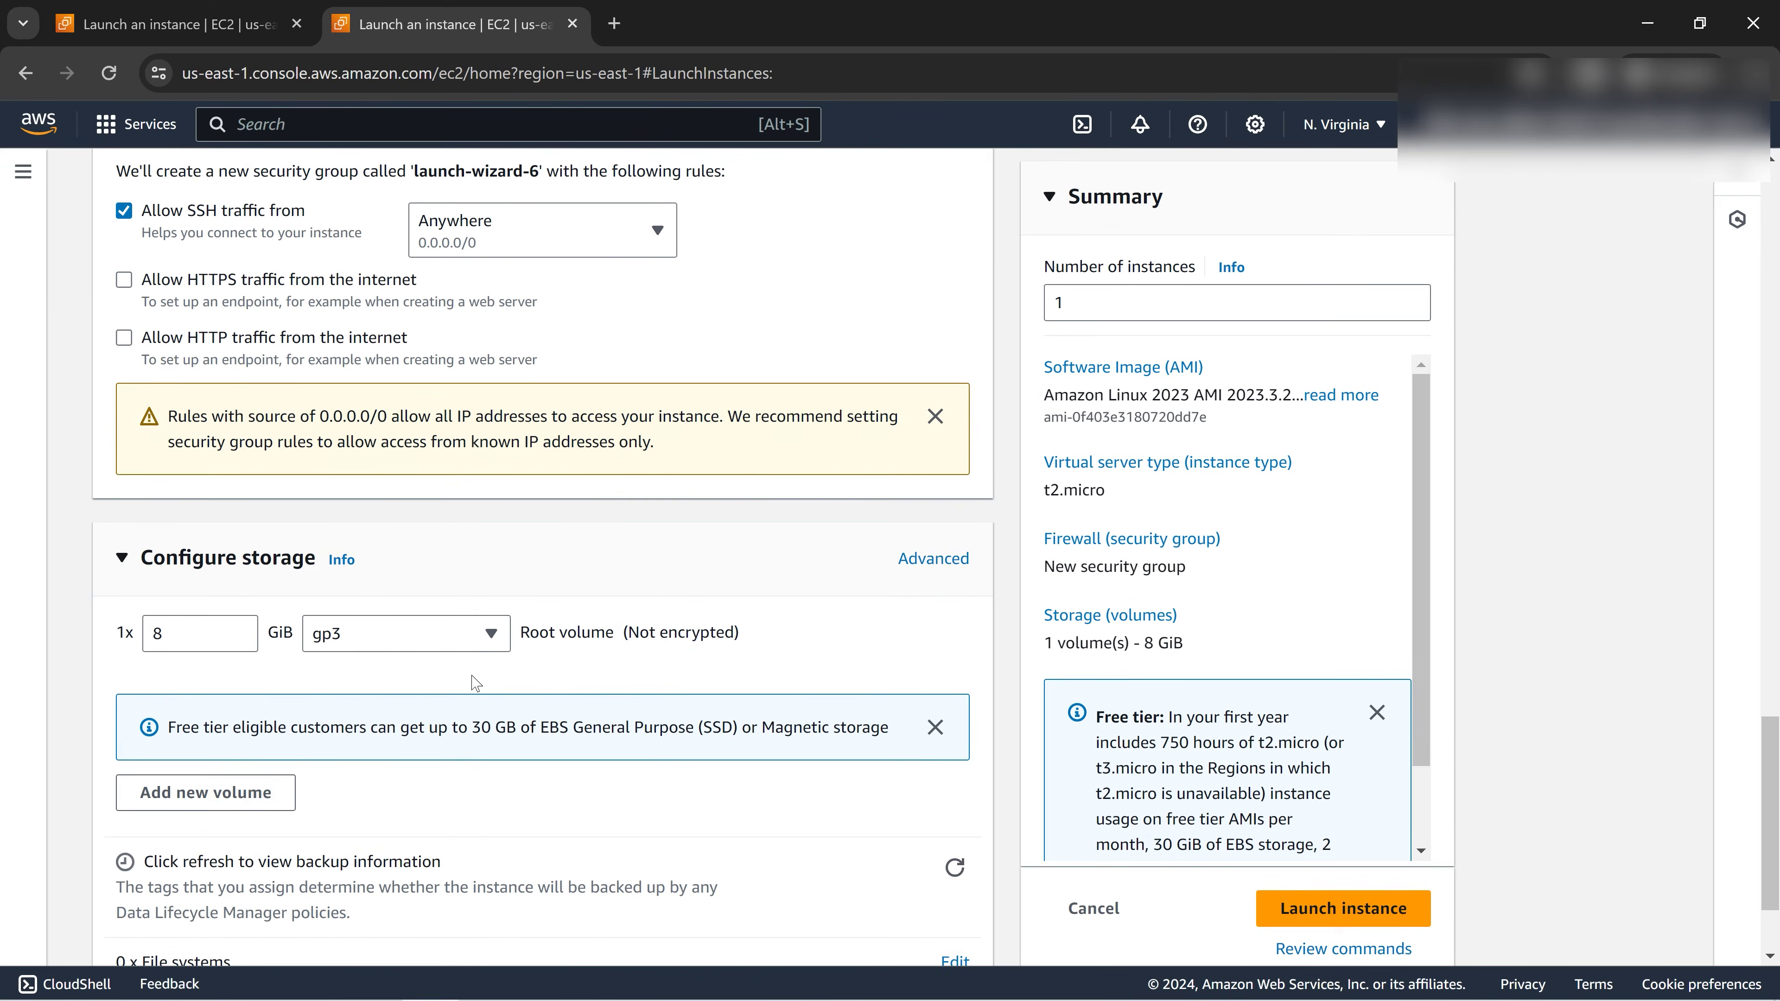
{"action": "scroll", "coordinate": [474, 683], "scroll_direction": "down", "scroll_amount": 2}
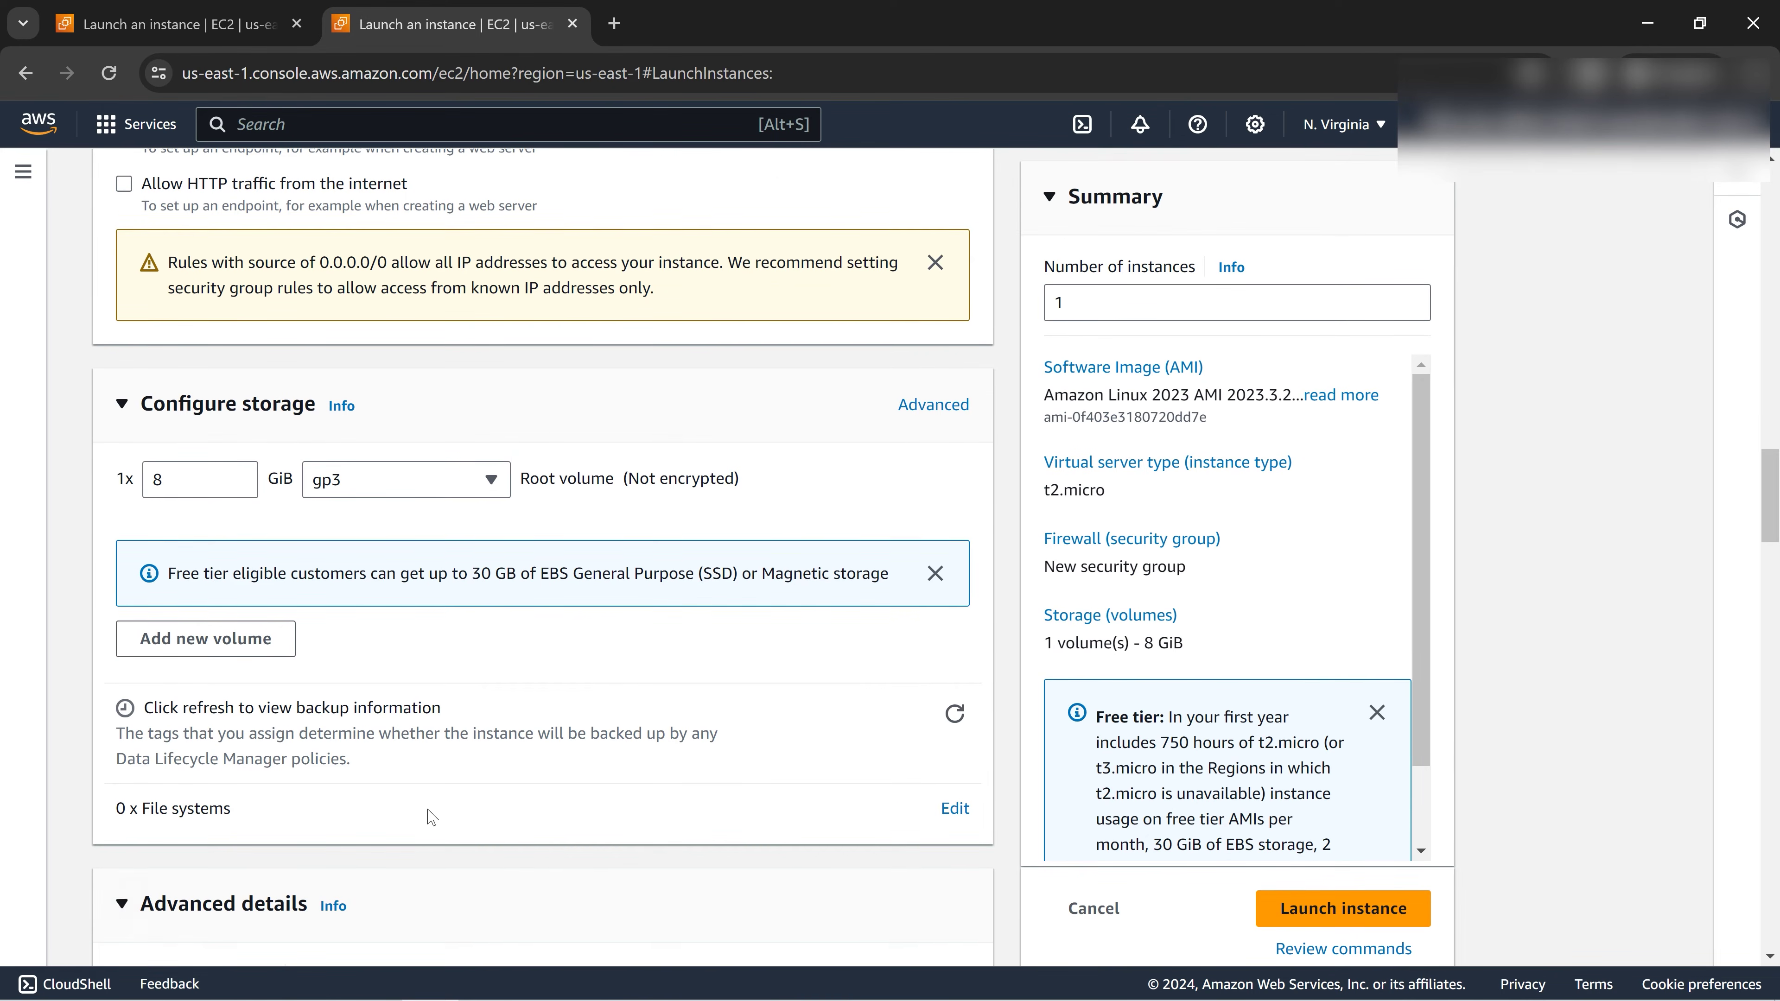
{"action": "scroll", "coordinate": [431, 815], "scroll_direction": "down", "scroll_amount": 20}
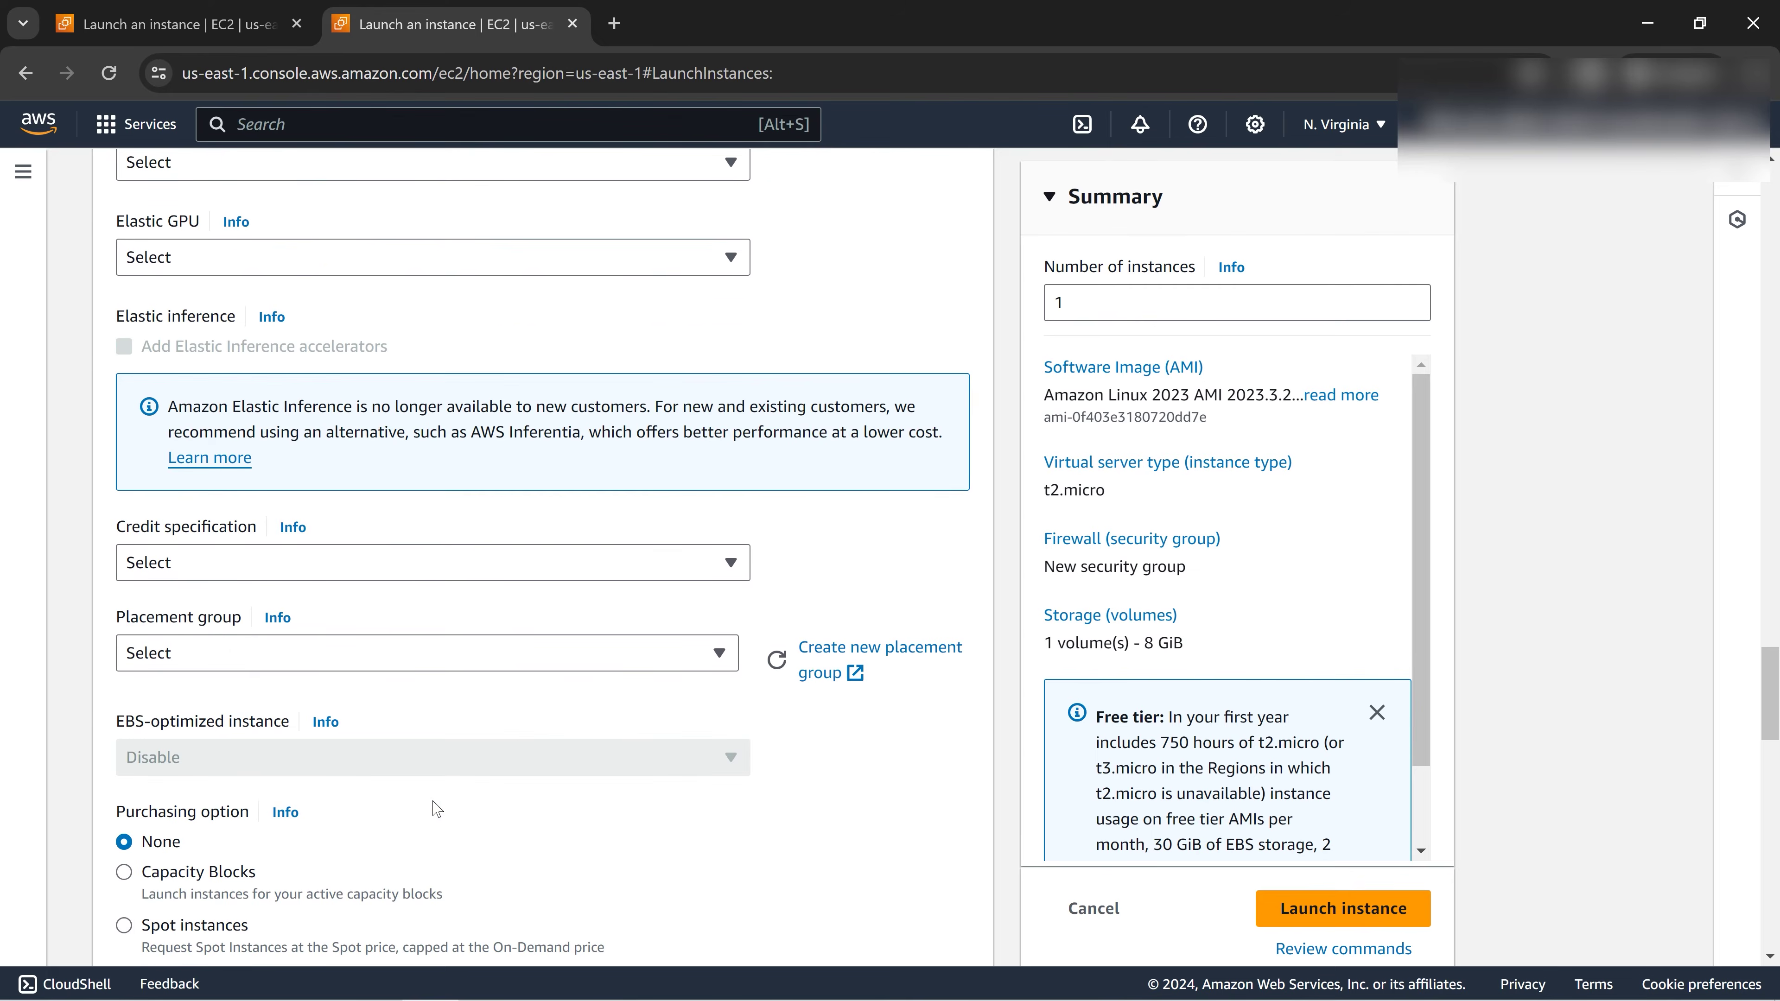
{"action": "left_click", "coordinate": [576, 651]}
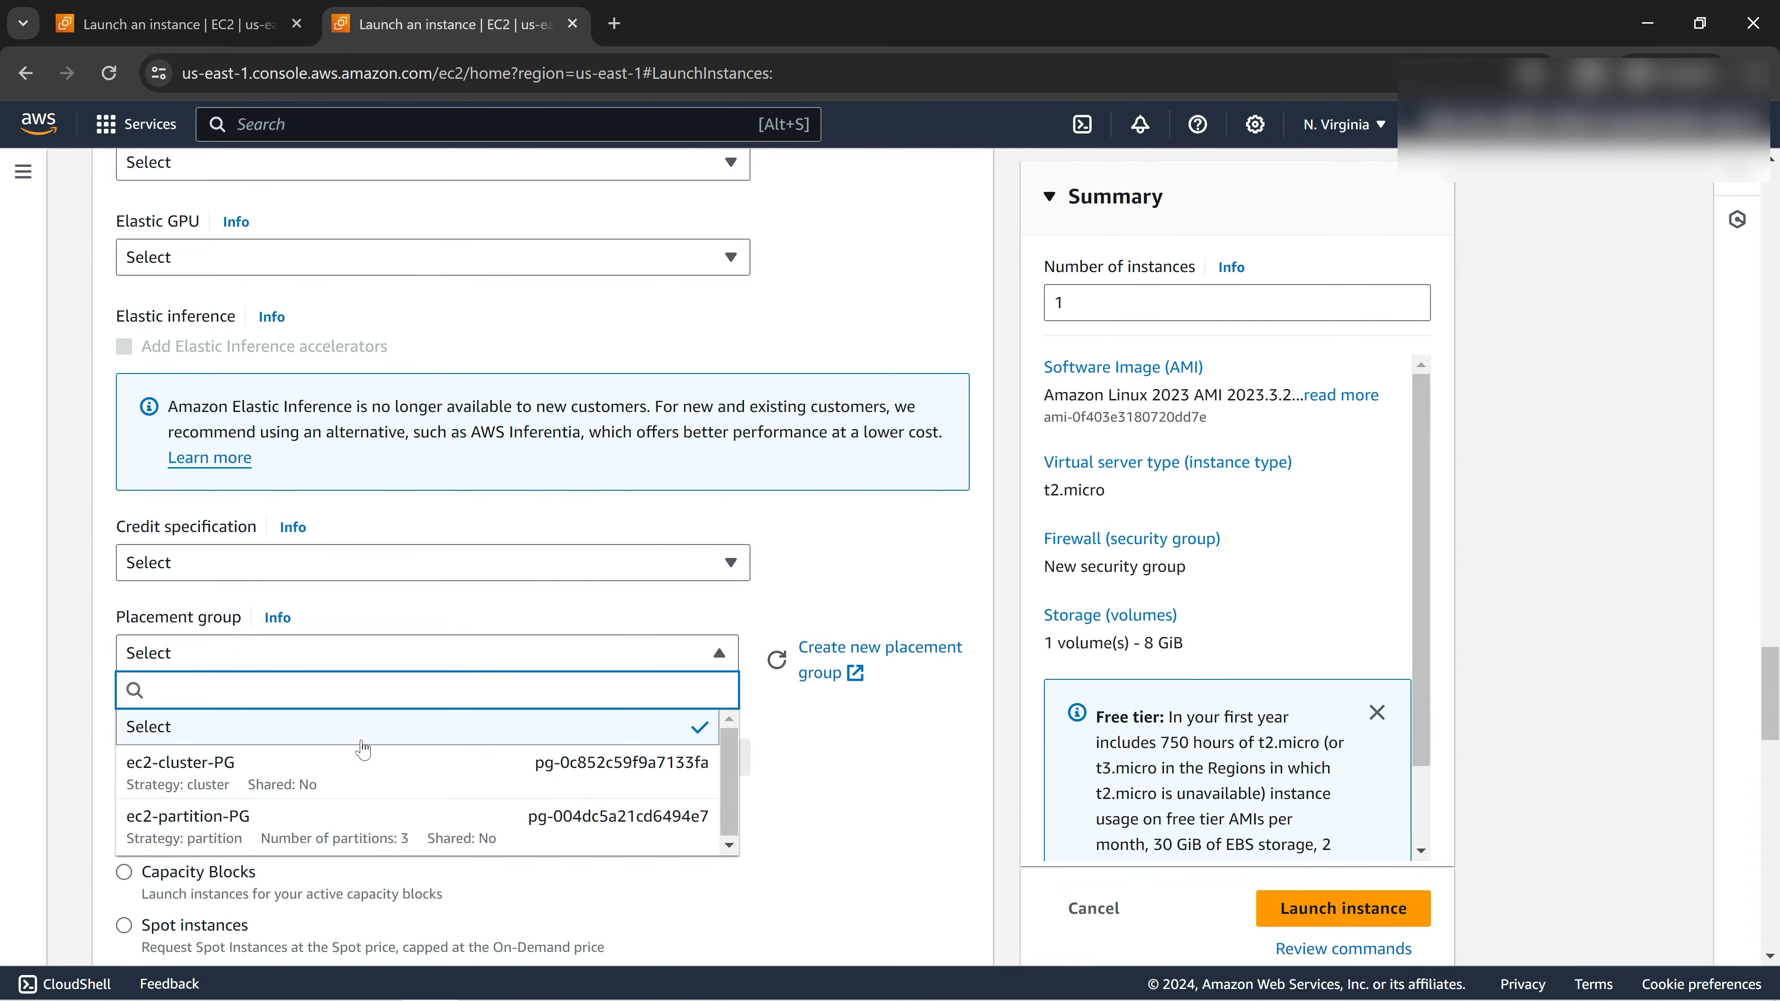
{"action": "left_click", "coordinate": [332, 771]}
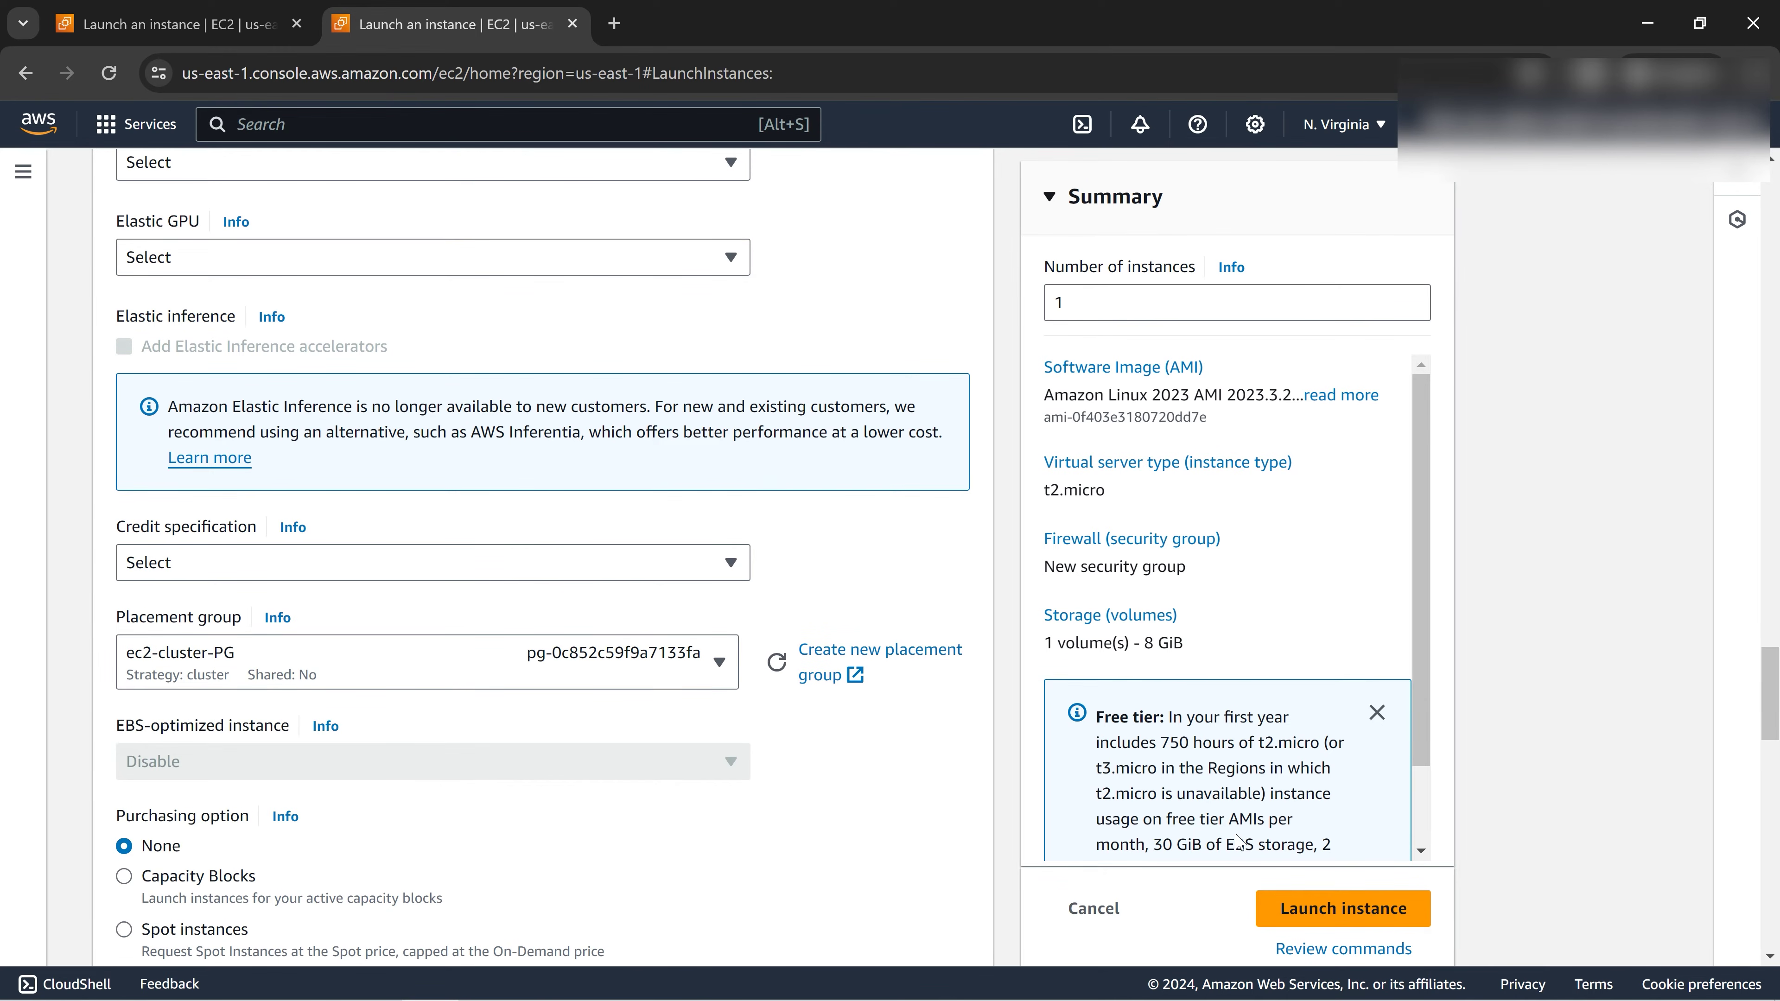
{"action": "left_click", "coordinate": [1320, 924]}
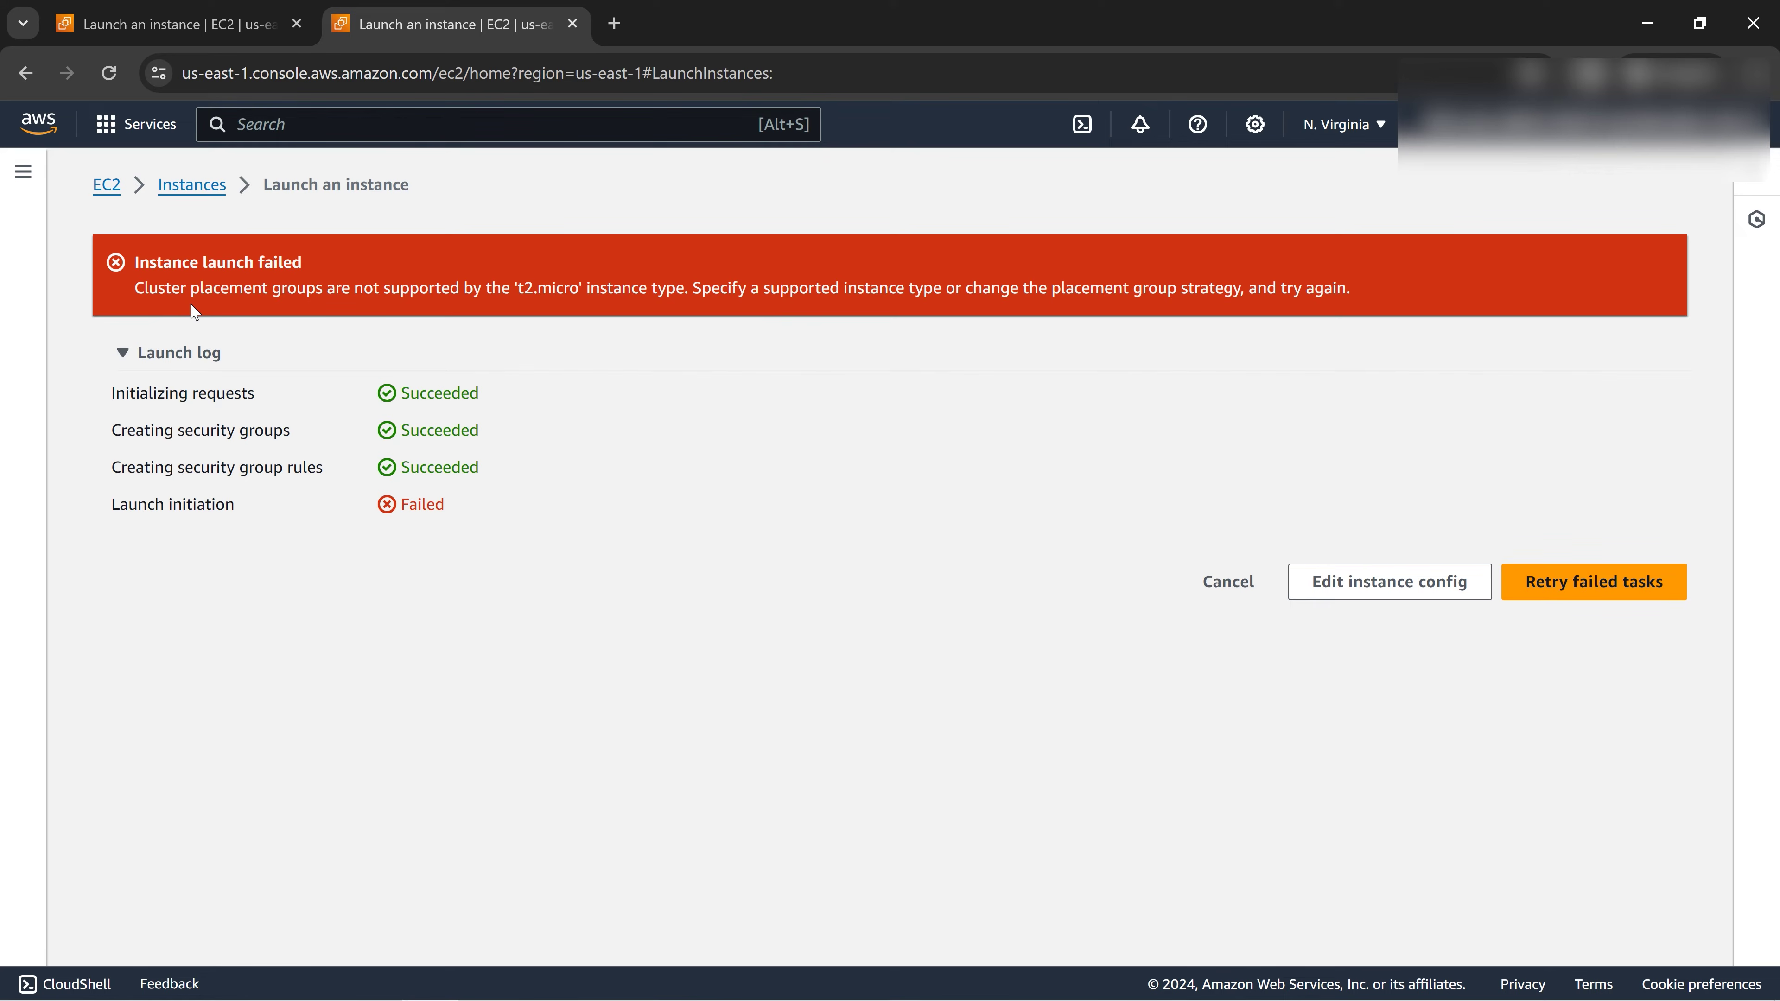
Step: Reopen the instance configuration for editing and rename the instance as ec2-spread-one
{"action": "left_click", "coordinate": [1389, 581]}
{"action": "scroll", "coordinate": [1006, 504], "scroll_direction": "up", "scroll_amount": 15}
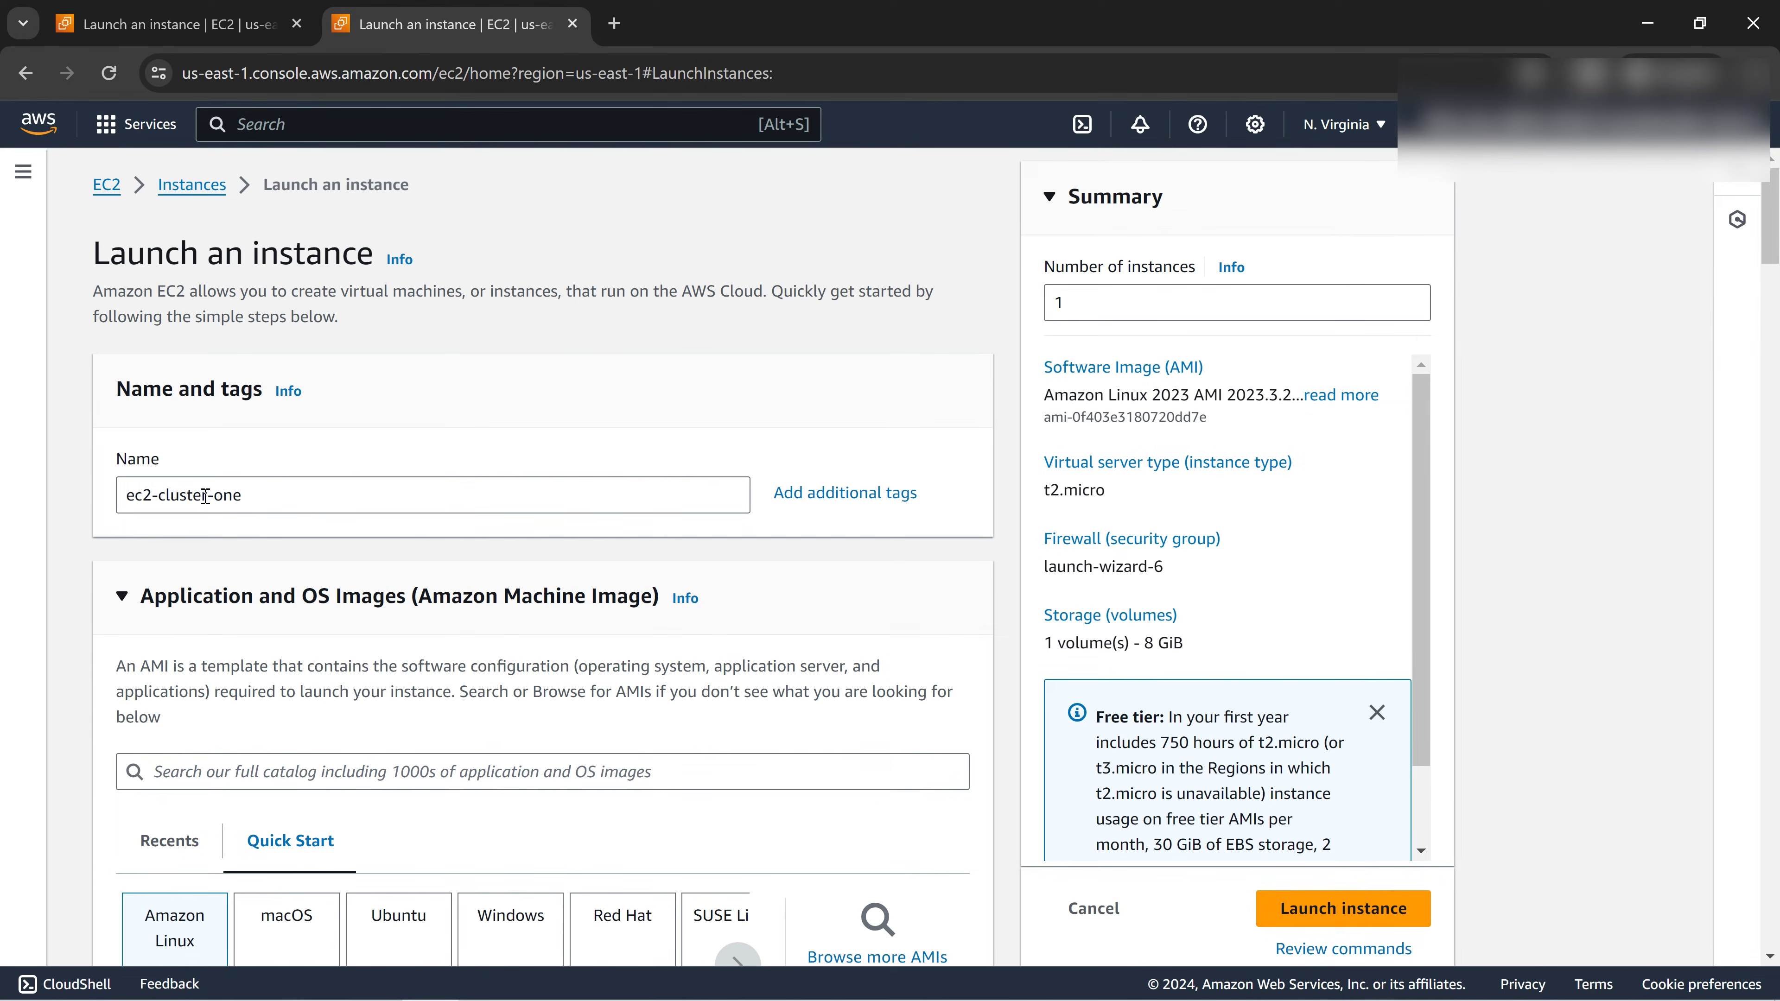
{"action": "left_click_drag", "start_coordinate": [204, 495], "coordinate": [162, 495]}
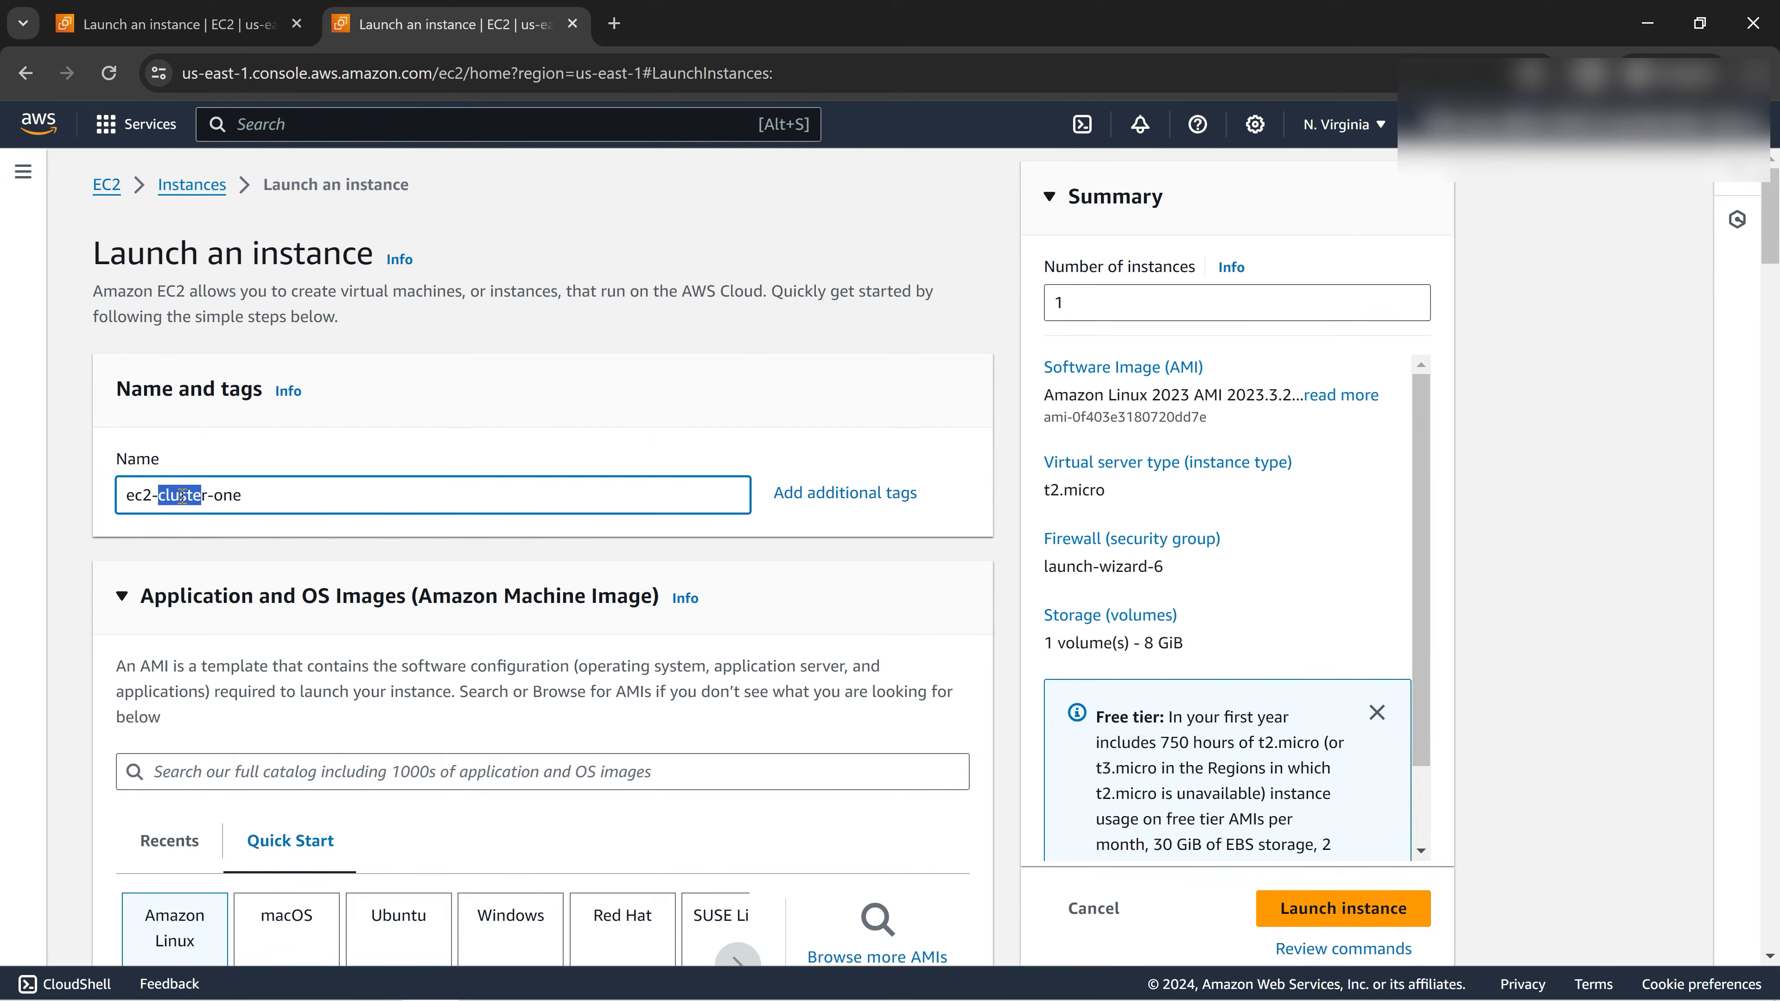
{"action": "key", "text": "Delete"}
{"action": "key", "text": "Delete"}
{"action": "key", "text": "Delete"}
{"action": "type", "text": "spread"}
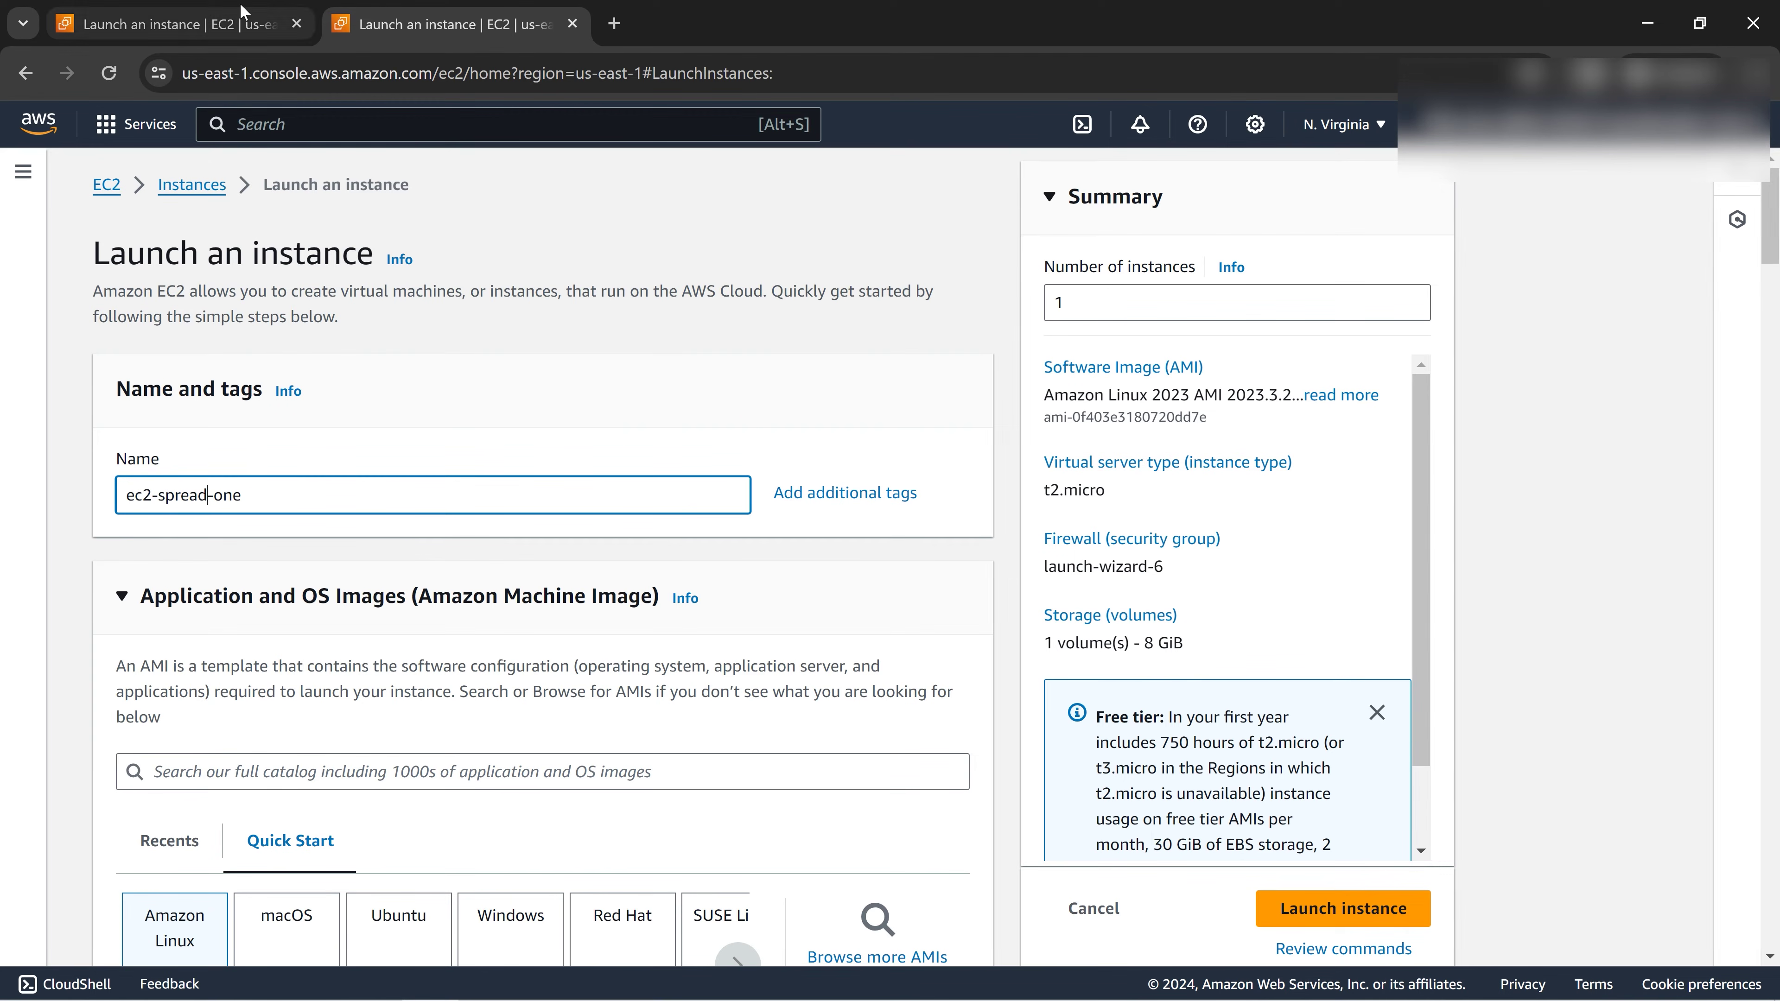
Step: Open the EC2 placement groups list in the other browser tab, leaving the launch form open
{"action": "left_click", "coordinate": [175, 23]}
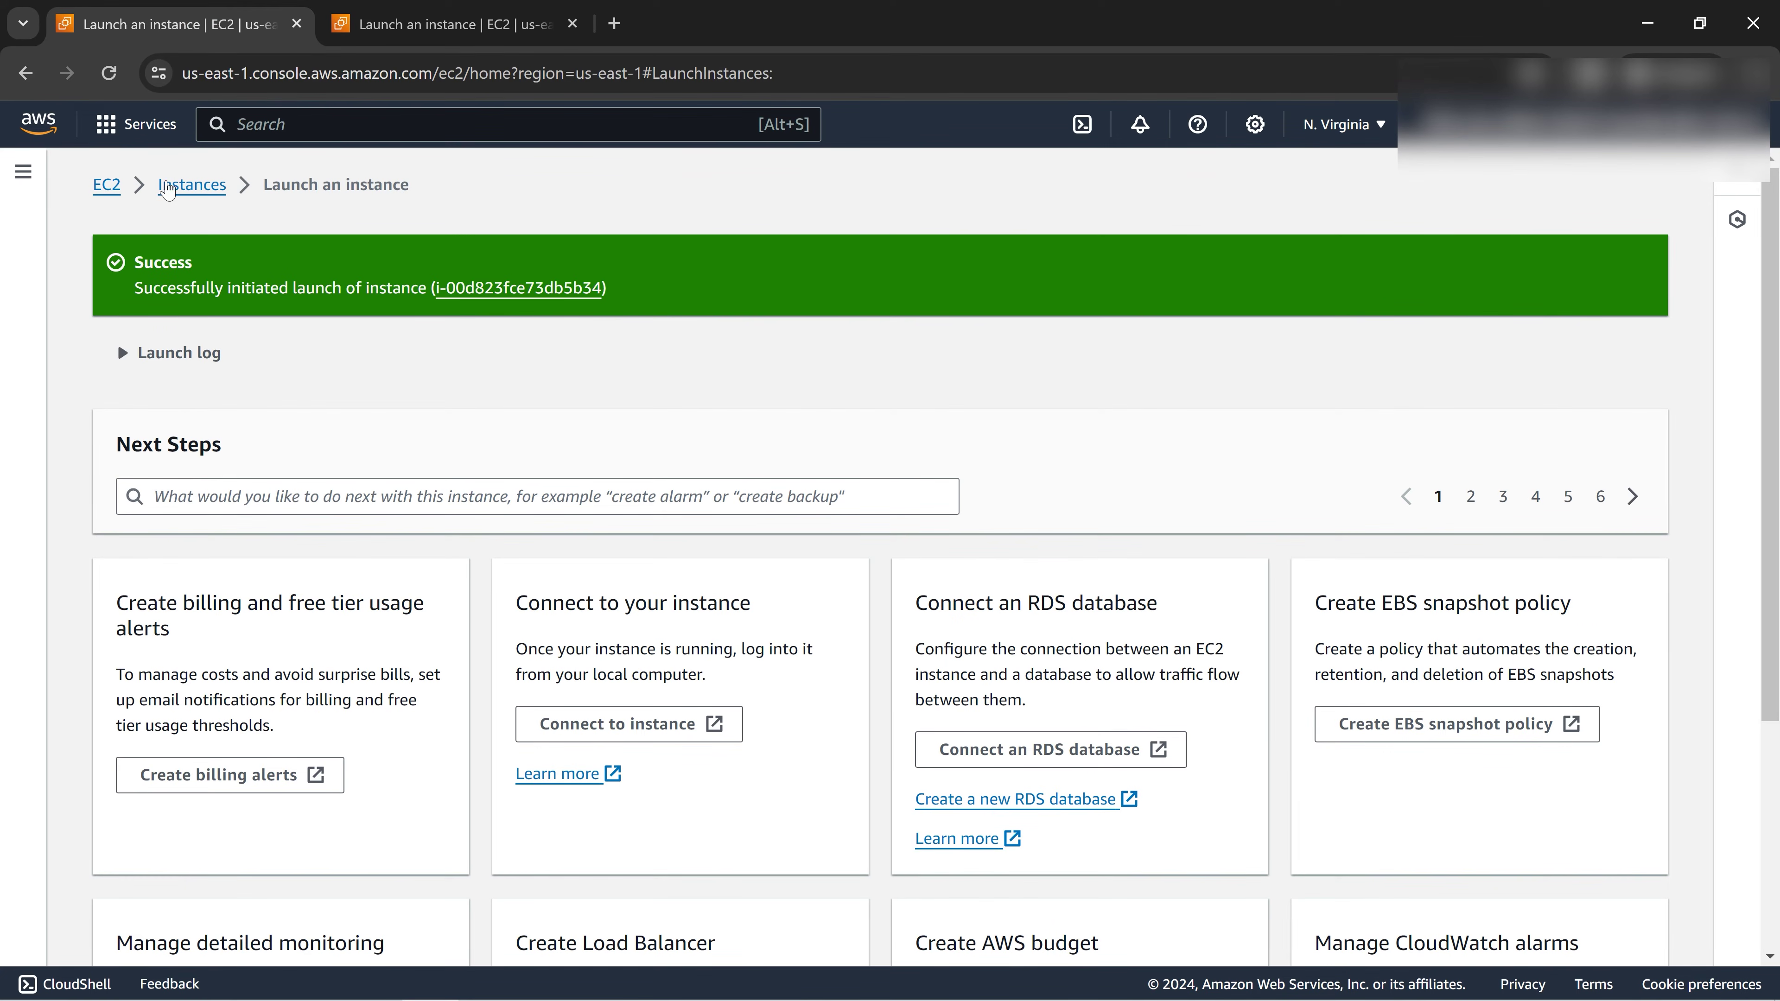
{"action": "left_click", "coordinate": [193, 185]}
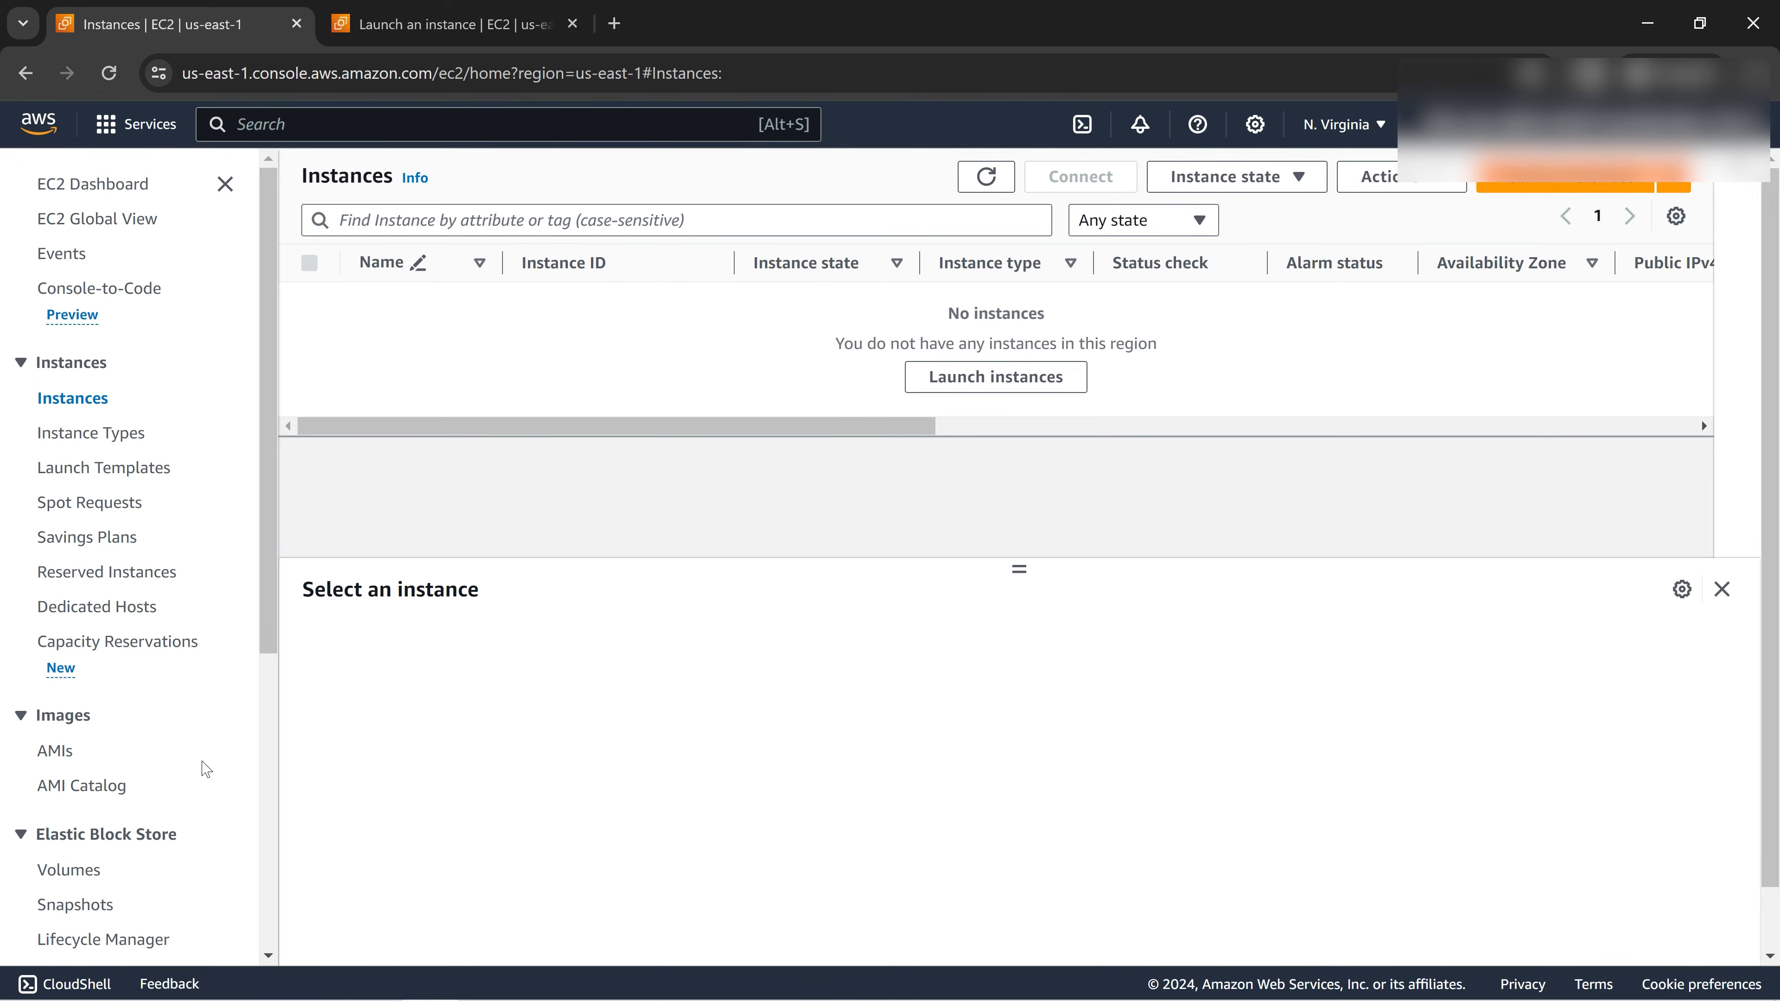
{"action": "scroll", "coordinate": [206, 769], "scroll_direction": "down", "scroll_amount": 5}
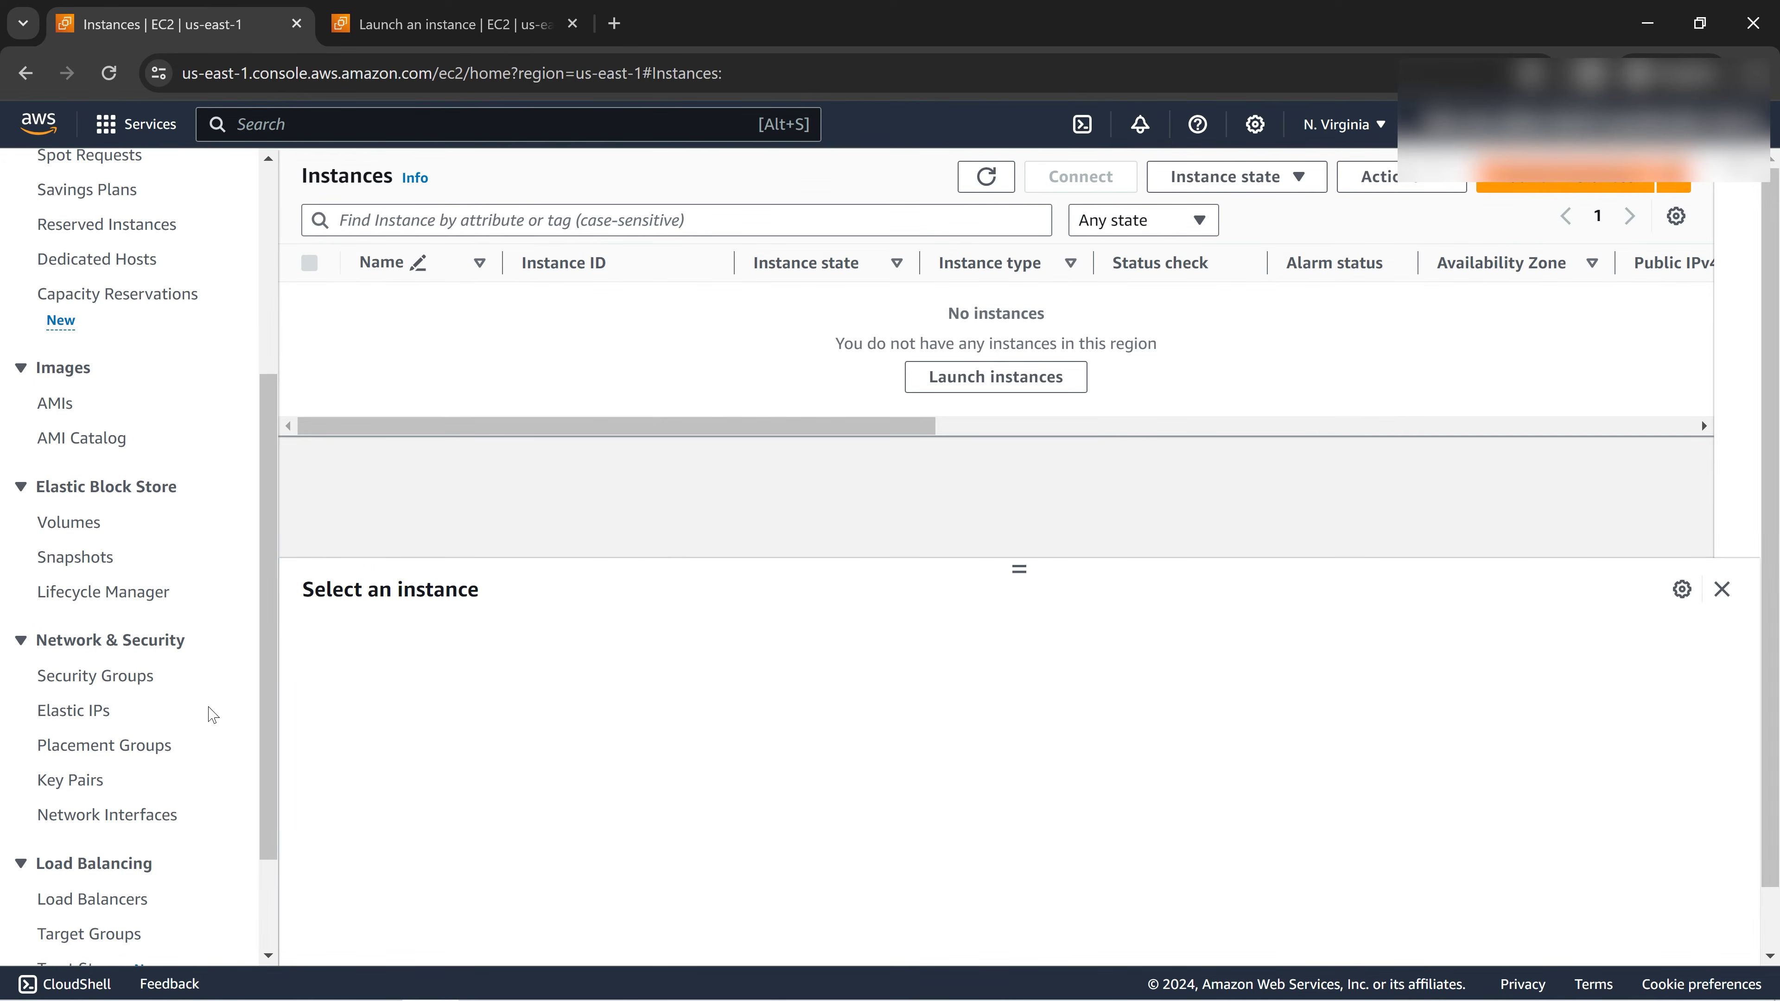
{"action": "scroll", "coordinate": [196, 729], "scroll_direction": "down", "scroll_amount": 2}
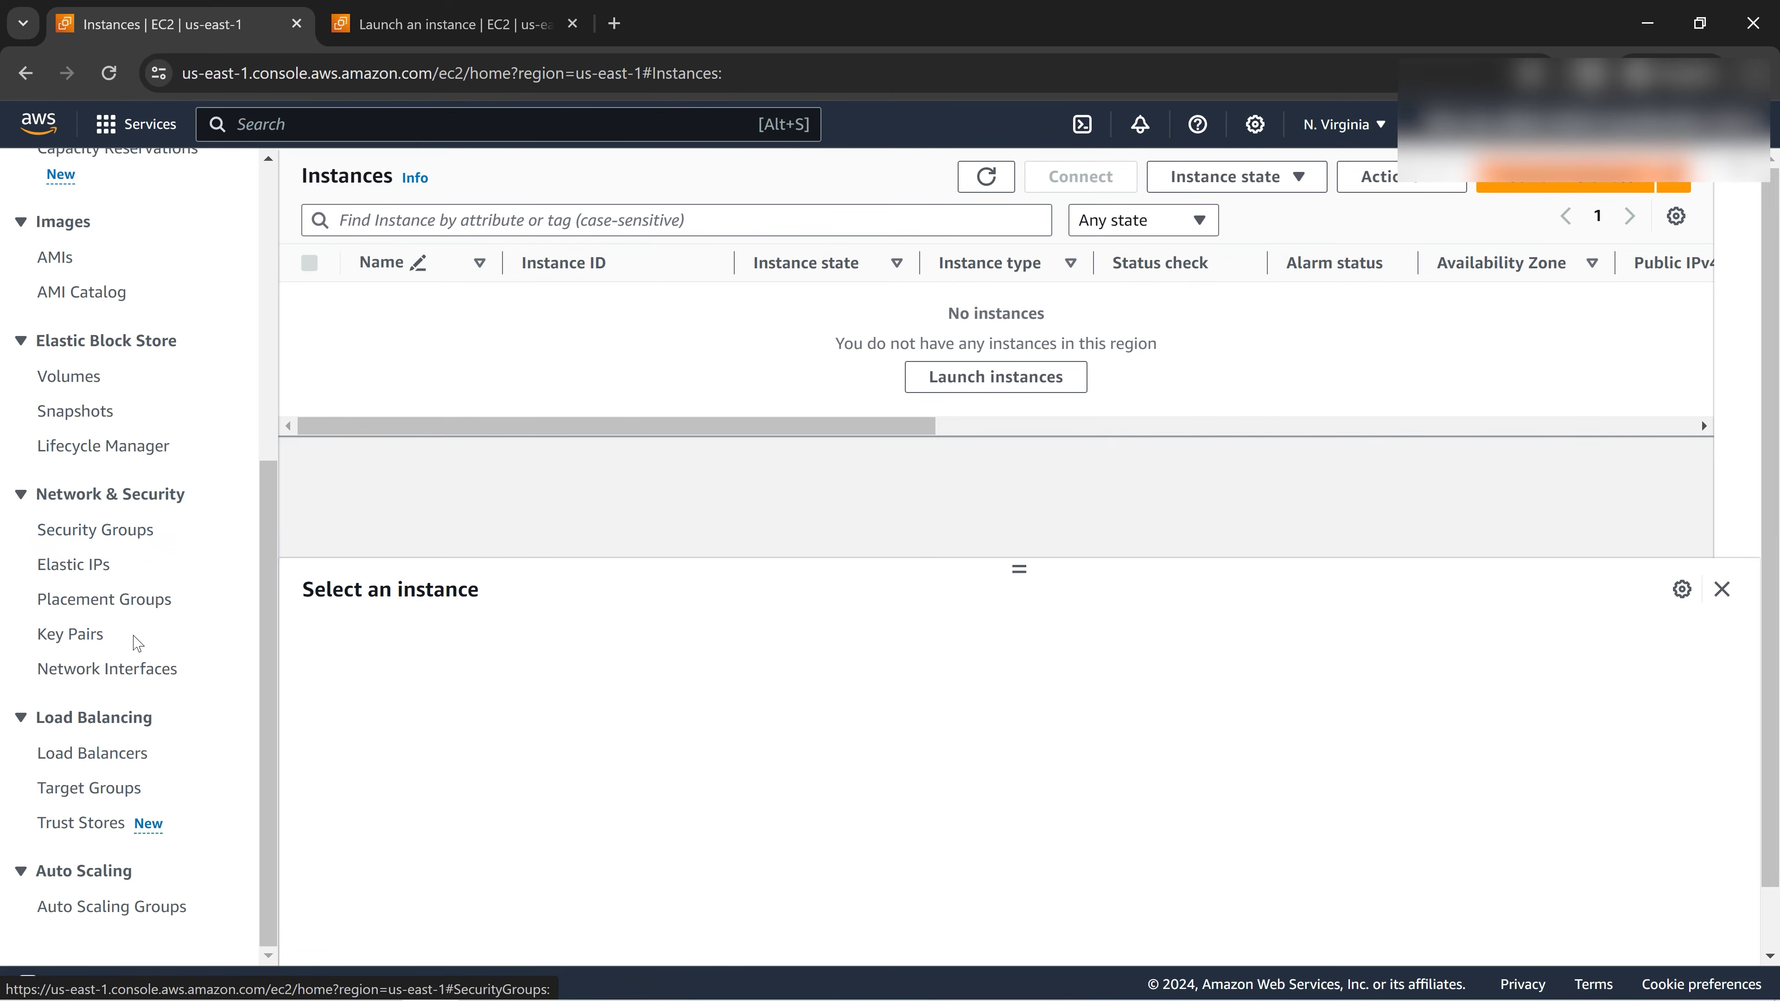
{"action": "left_click", "coordinate": [105, 600]}
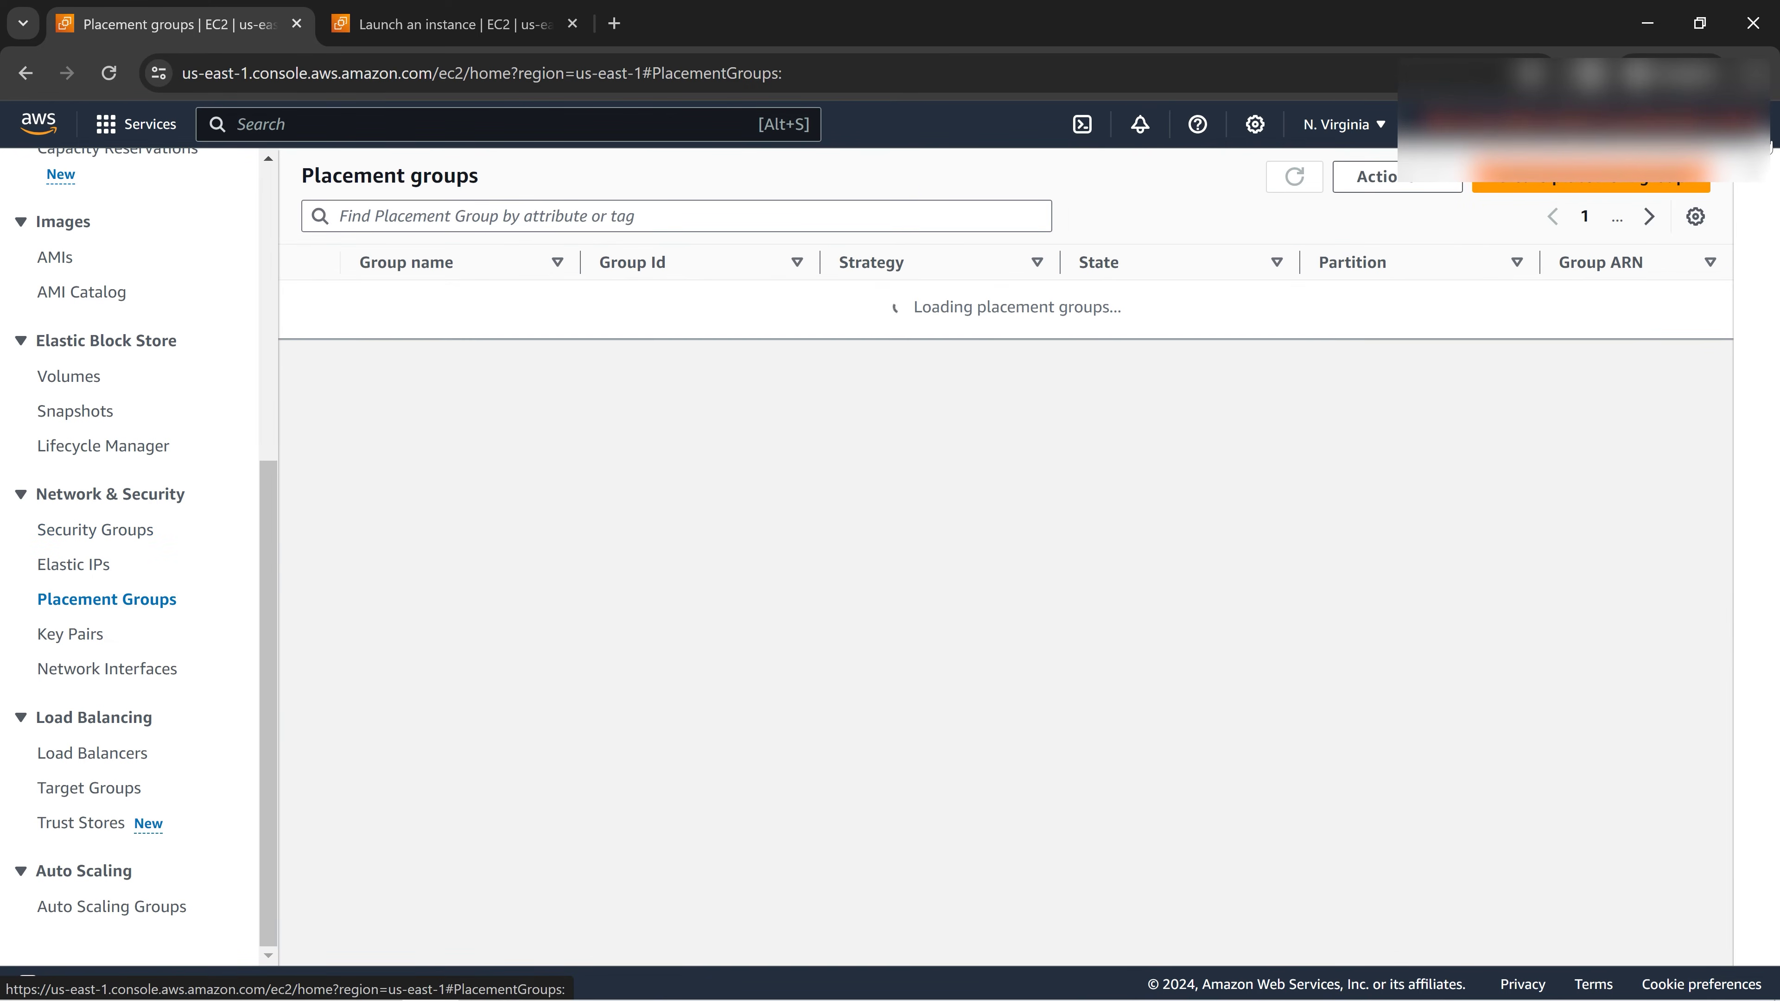
Step: Create a placement group named ec2-spread-PG with the Spread strategy and the default Rack (No restrictions) spread level
{"action": "left_click", "coordinate": [1591, 180]}
{"action": "left_click", "coordinate": [255, 423]}
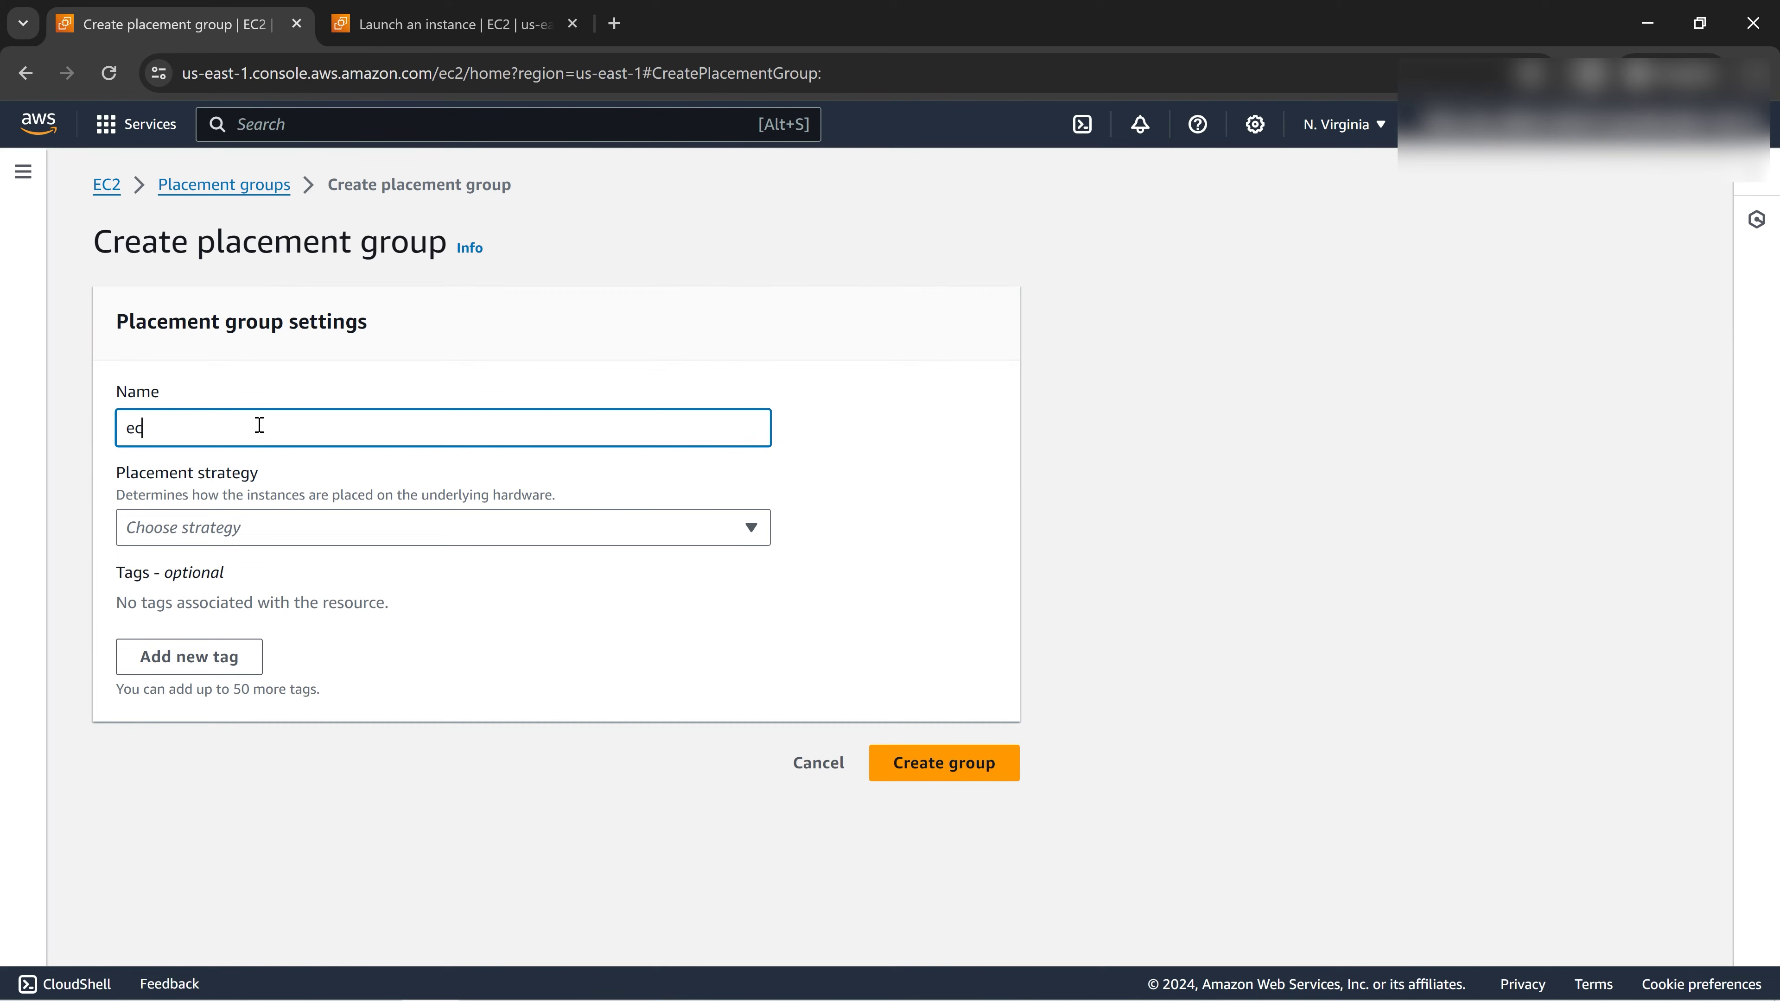
{"action": "type", "text": "ec2-spread-PG"}
{"action": "left_click", "coordinate": [449, 526]}
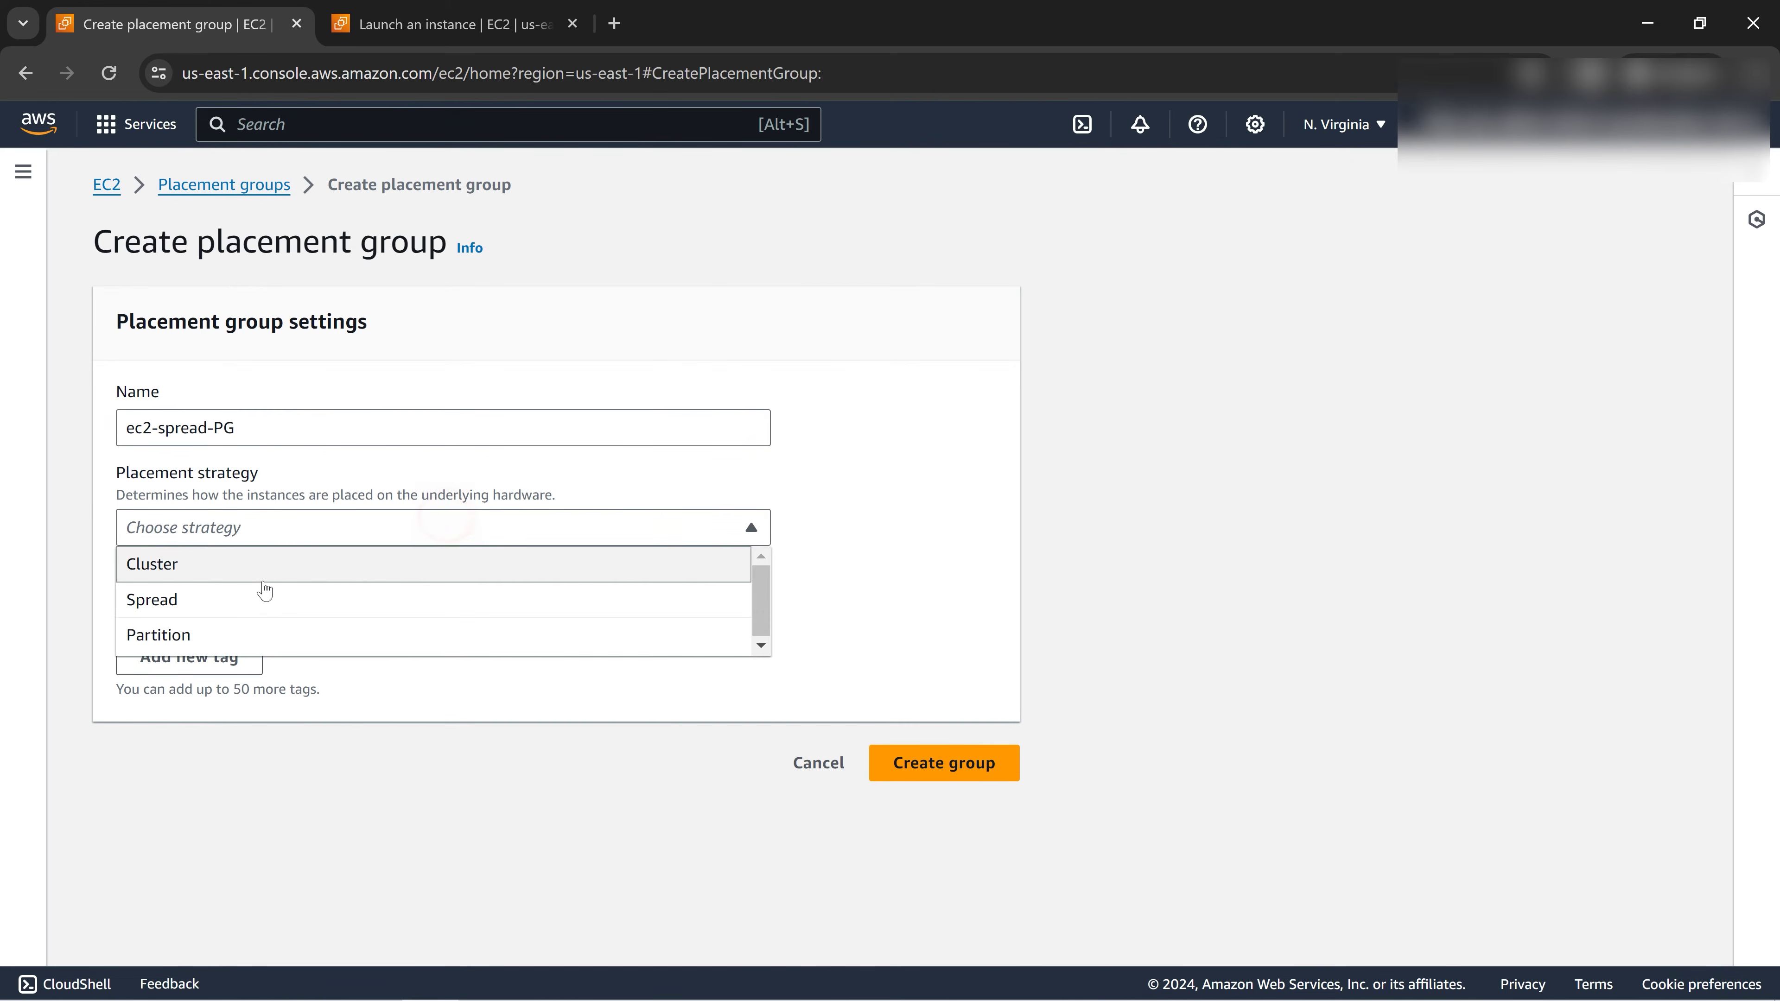
{"action": "left_click", "coordinate": [243, 607]}
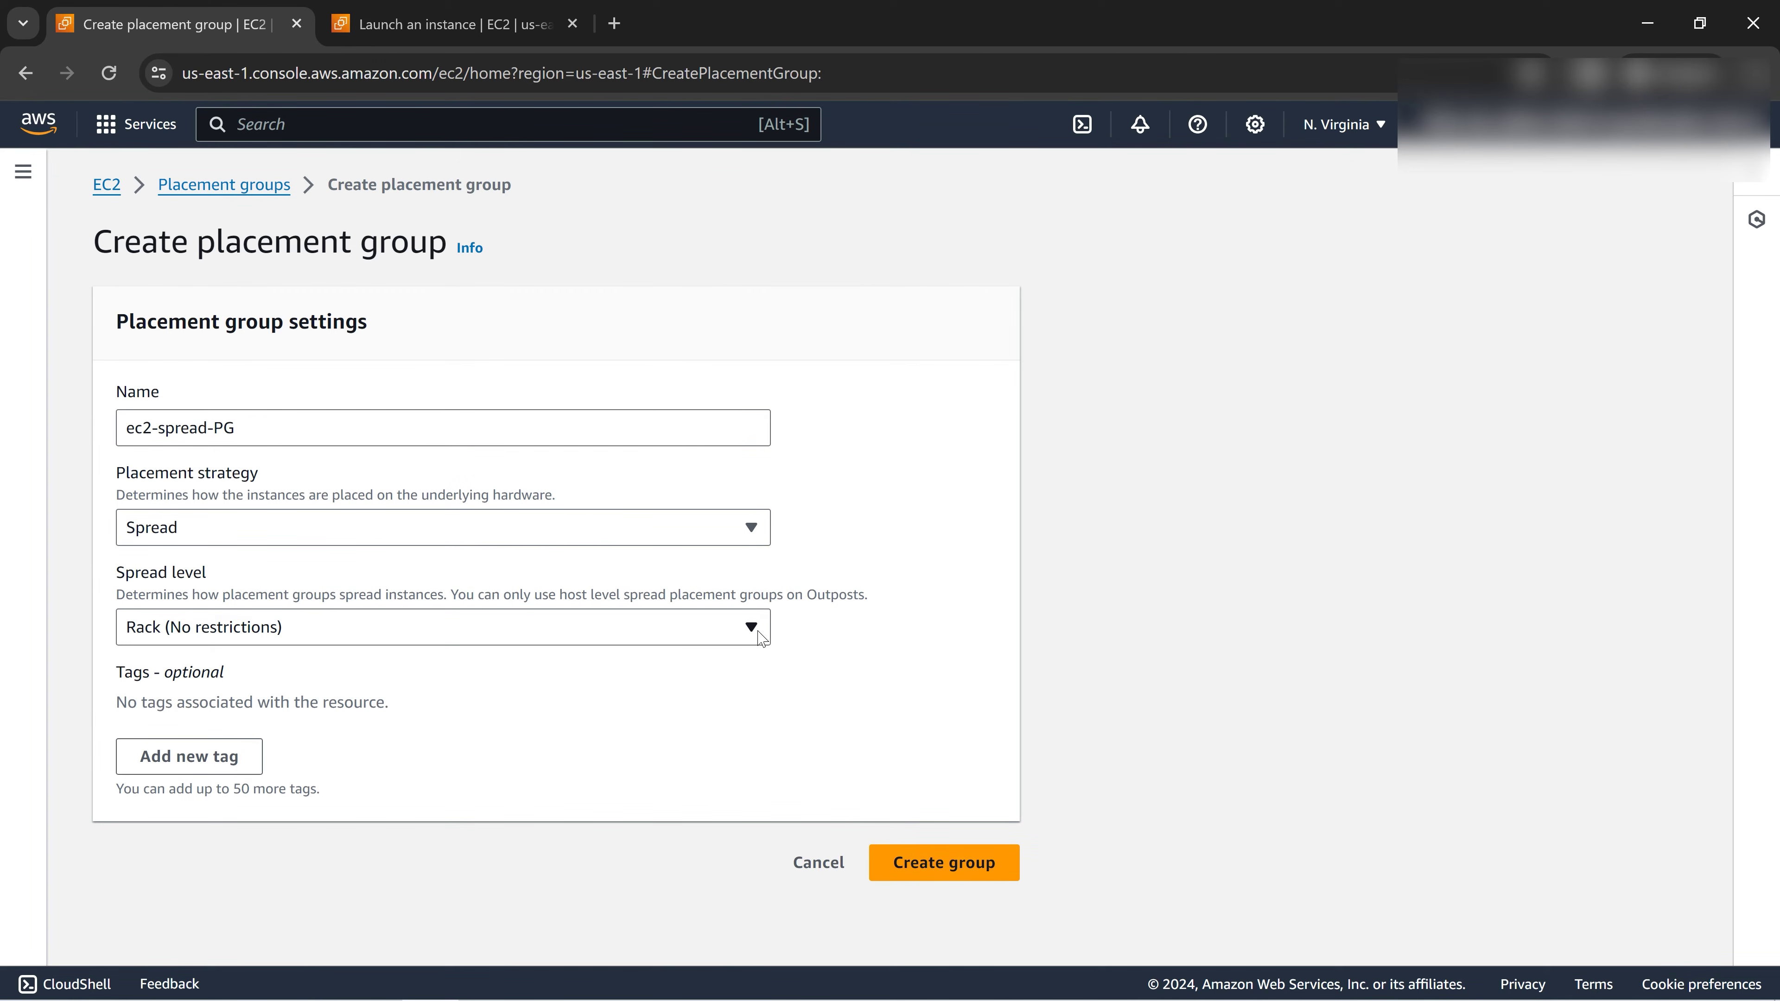
{"action": "left_click", "coordinate": [970, 877]}
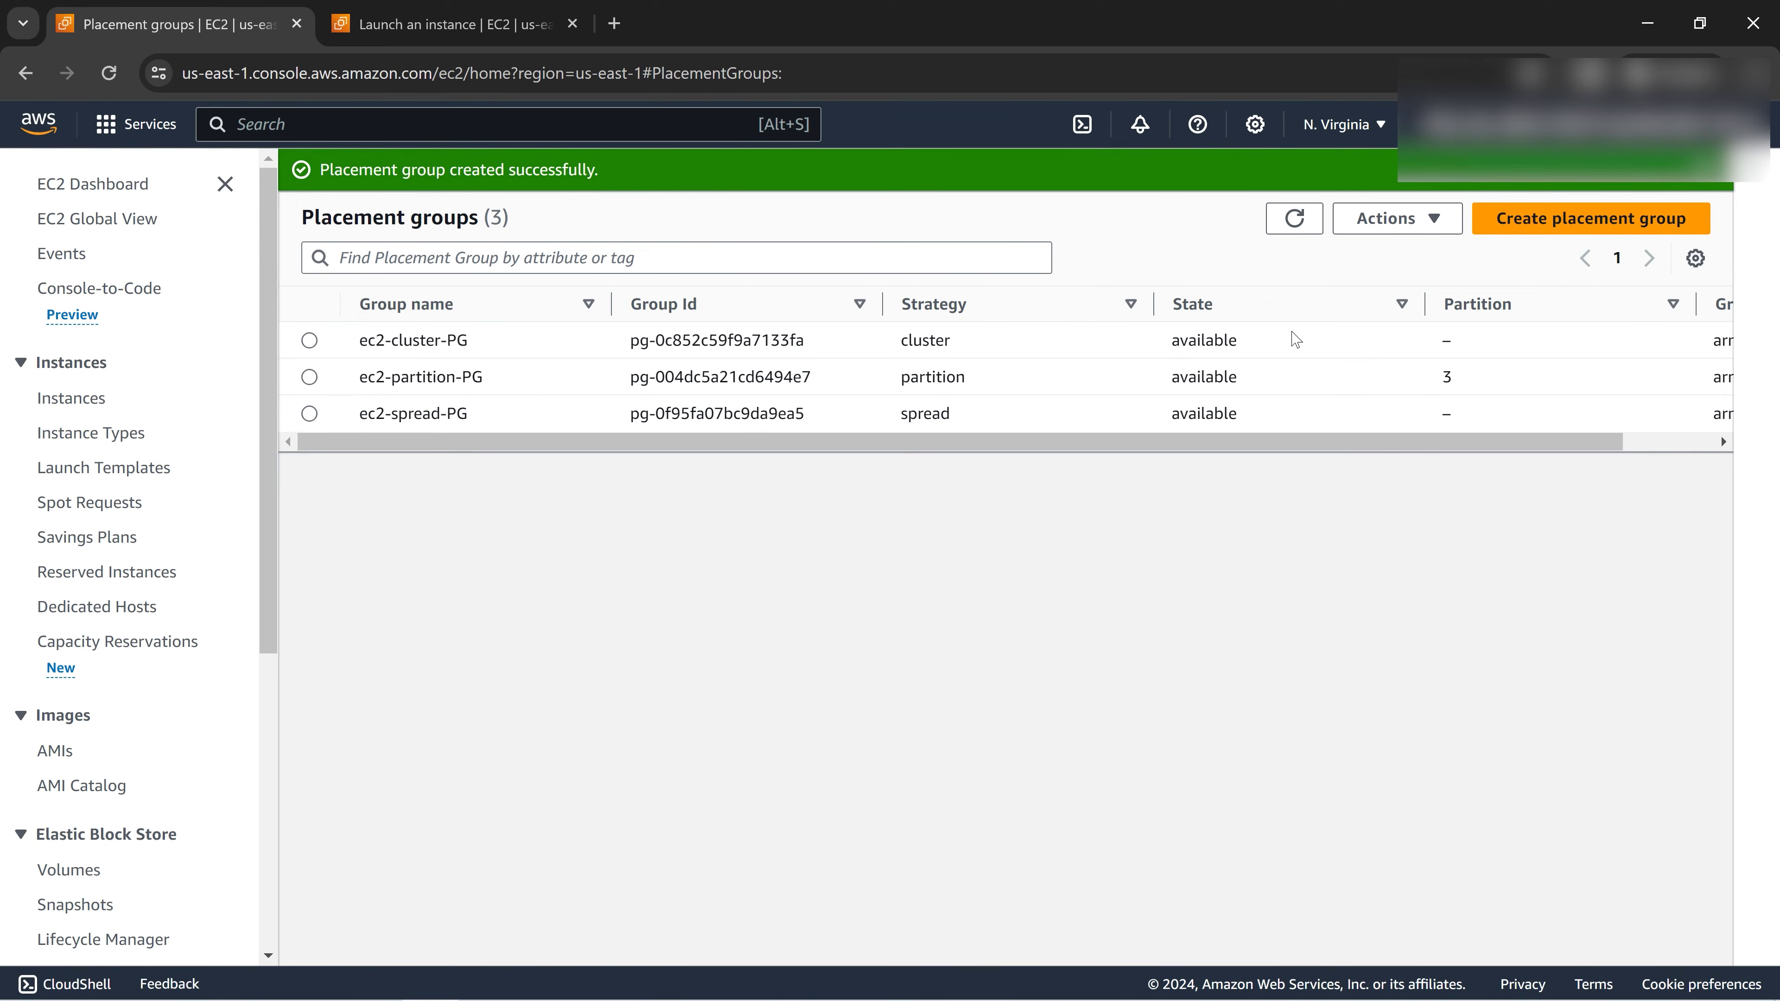
Step: Return to the launch form in the other browser tab and review its image, instance type, key pair and security group settings
{"action": "left_click", "coordinate": [437, 31]}
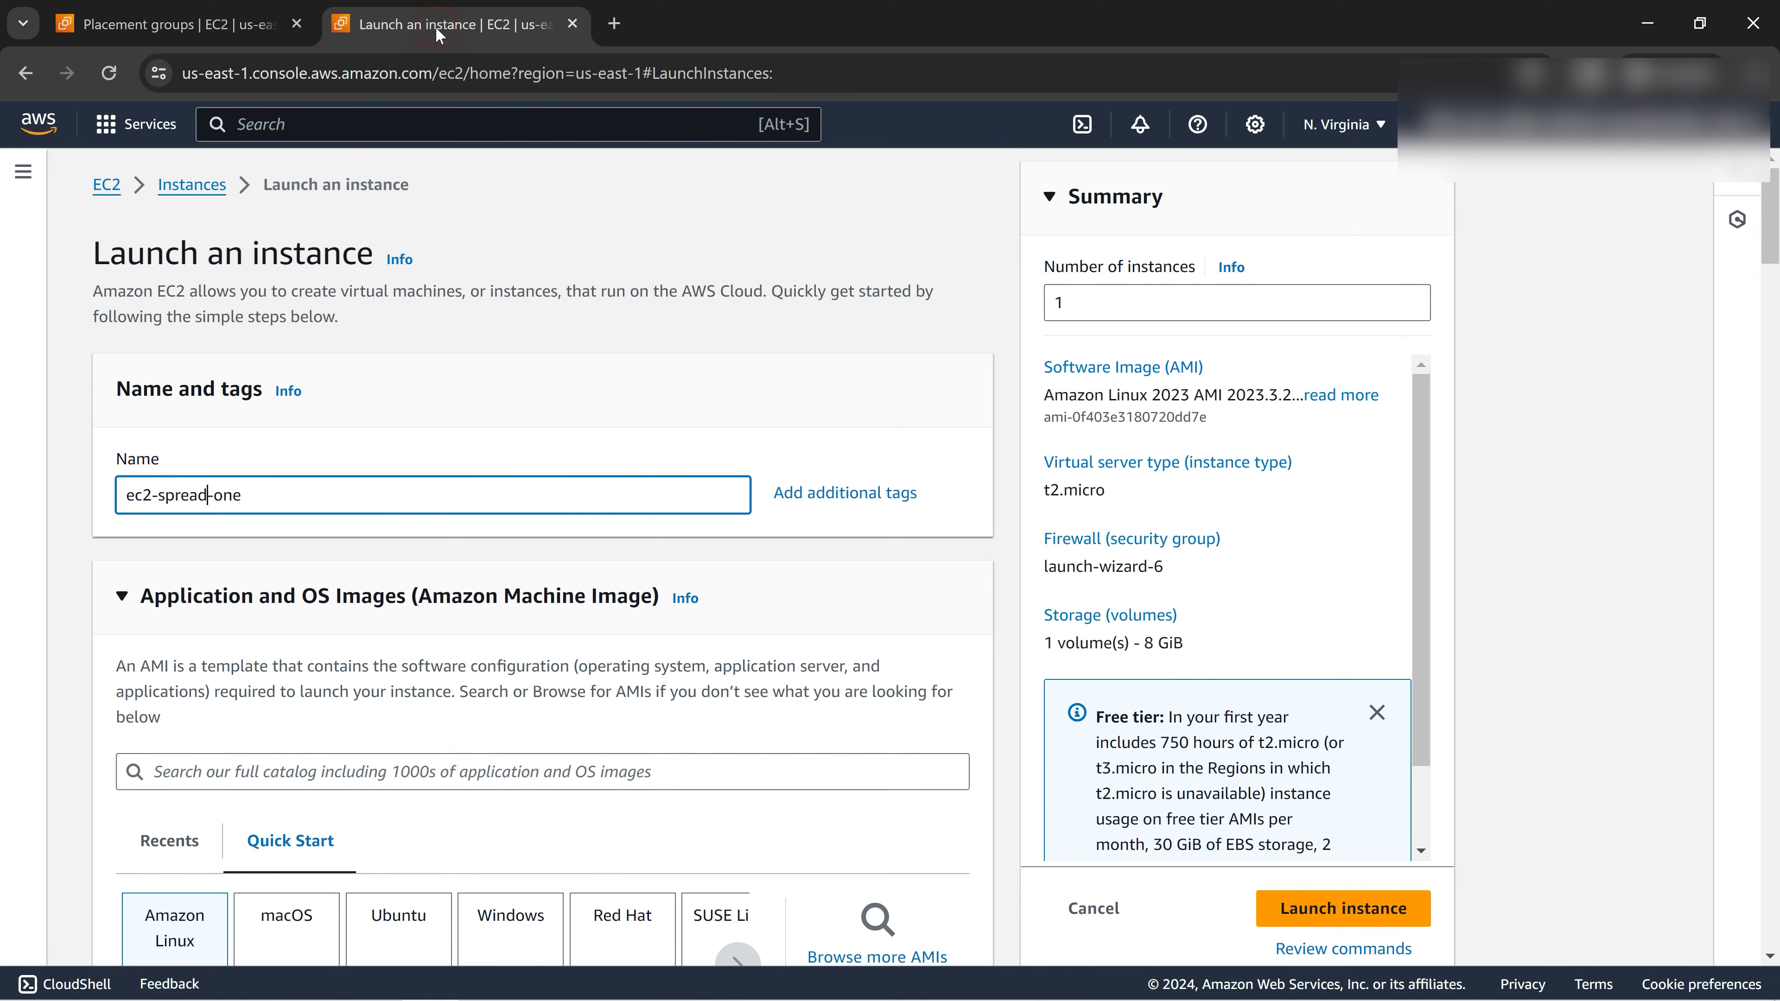
{"action": "scroll", "coordinate": [573, 580], "scroll_direction": "down", "scroll_amount": 12}
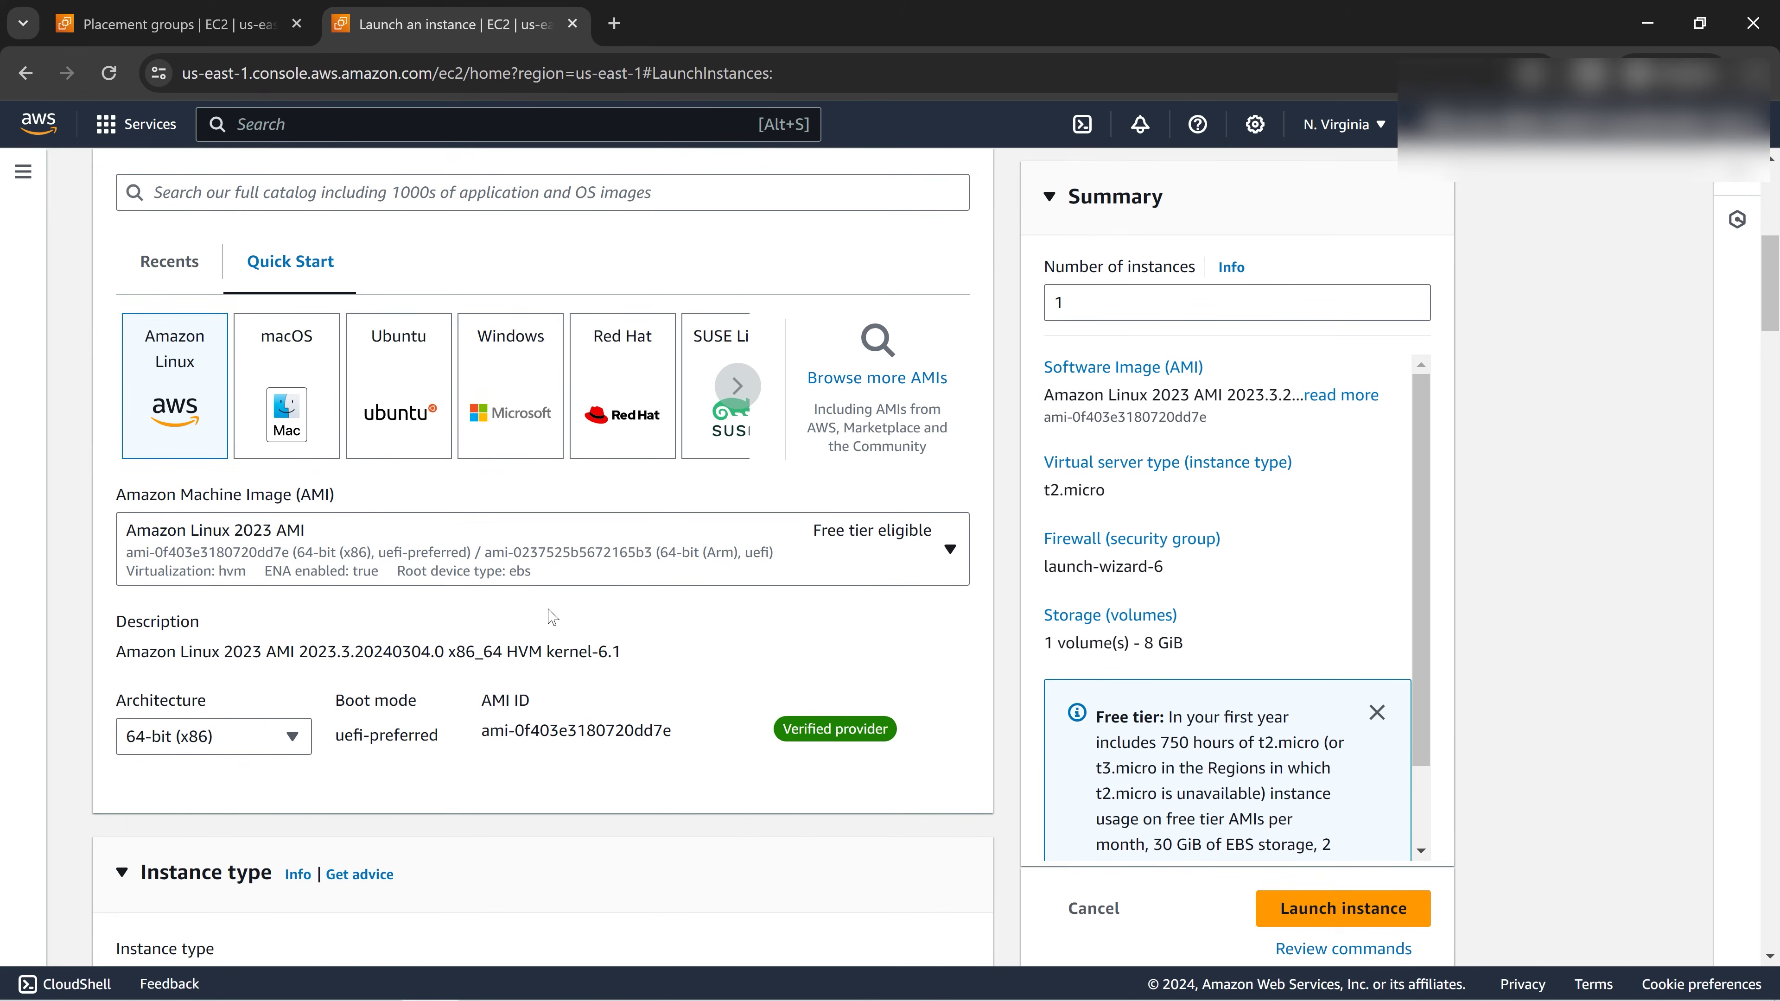
{"action": "scroll", "coordinate": [551, 617], "scroll_direction": "down", "scroll_amount": 5}
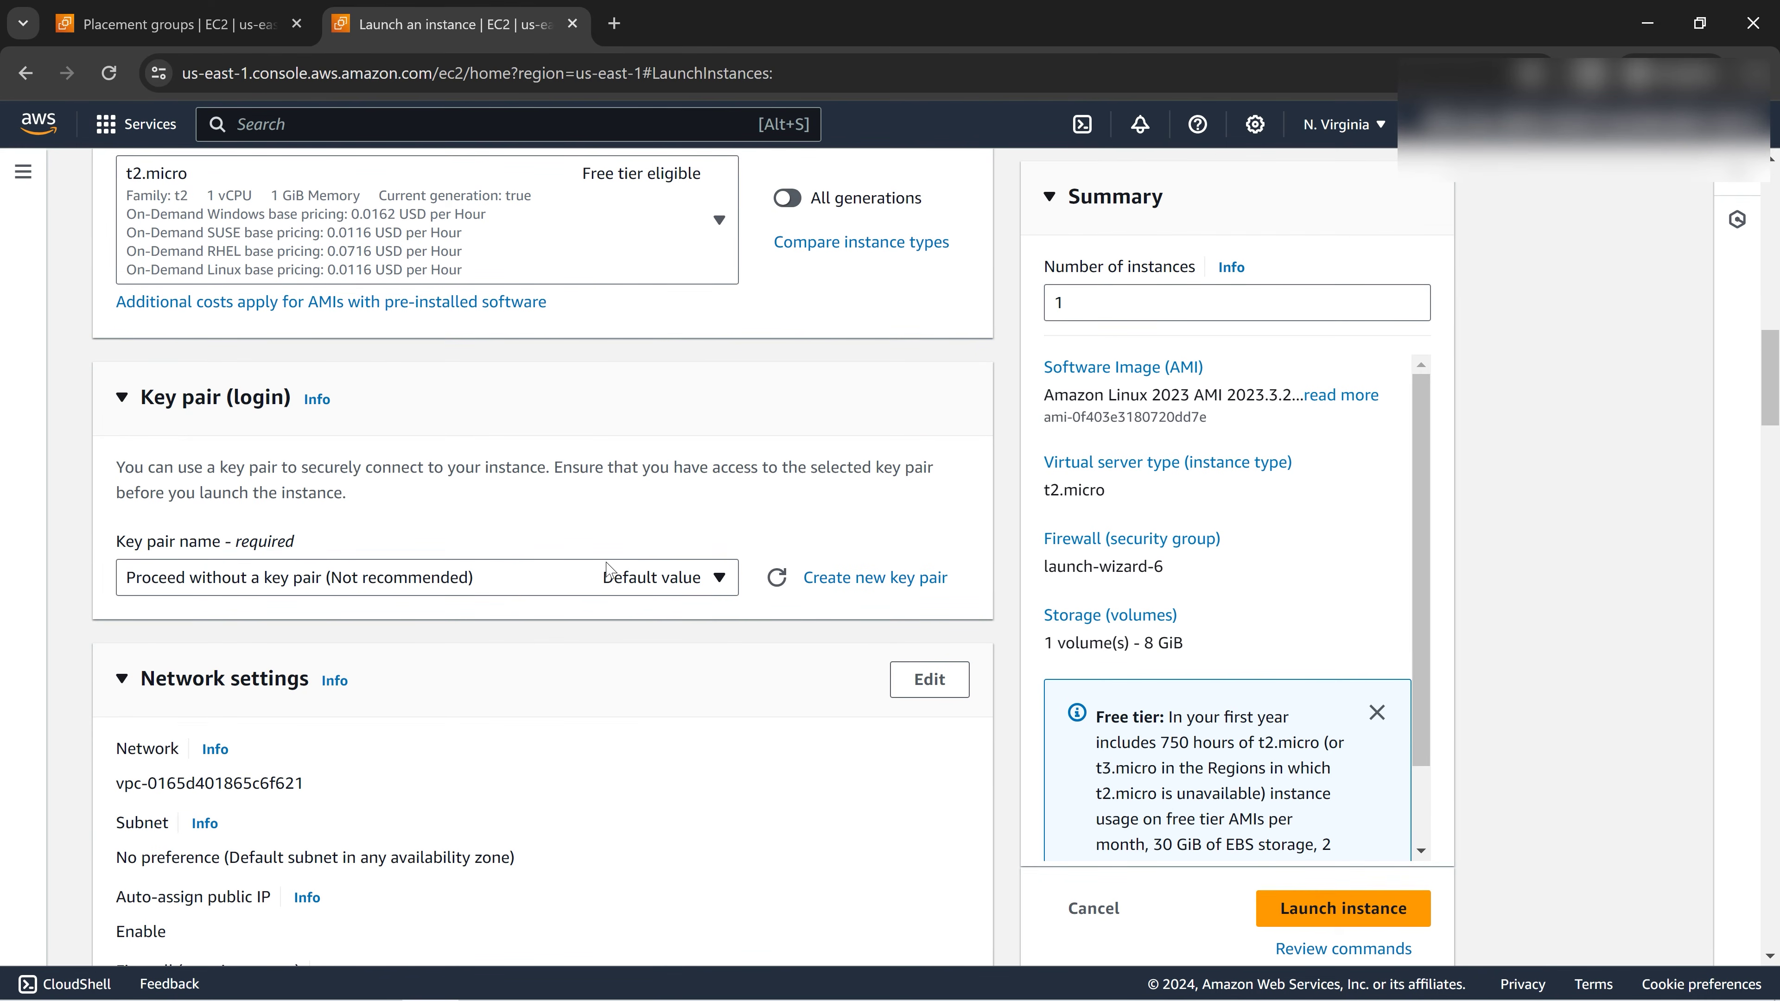
{"action": "scroll", "coordinate": [524, 660], "scroll_direction": "down", "scroll_amount": 5}
{"action": "scroll", "coordinate": [524, 660], "scroll_direction": "down", "scroll_amount": 5}
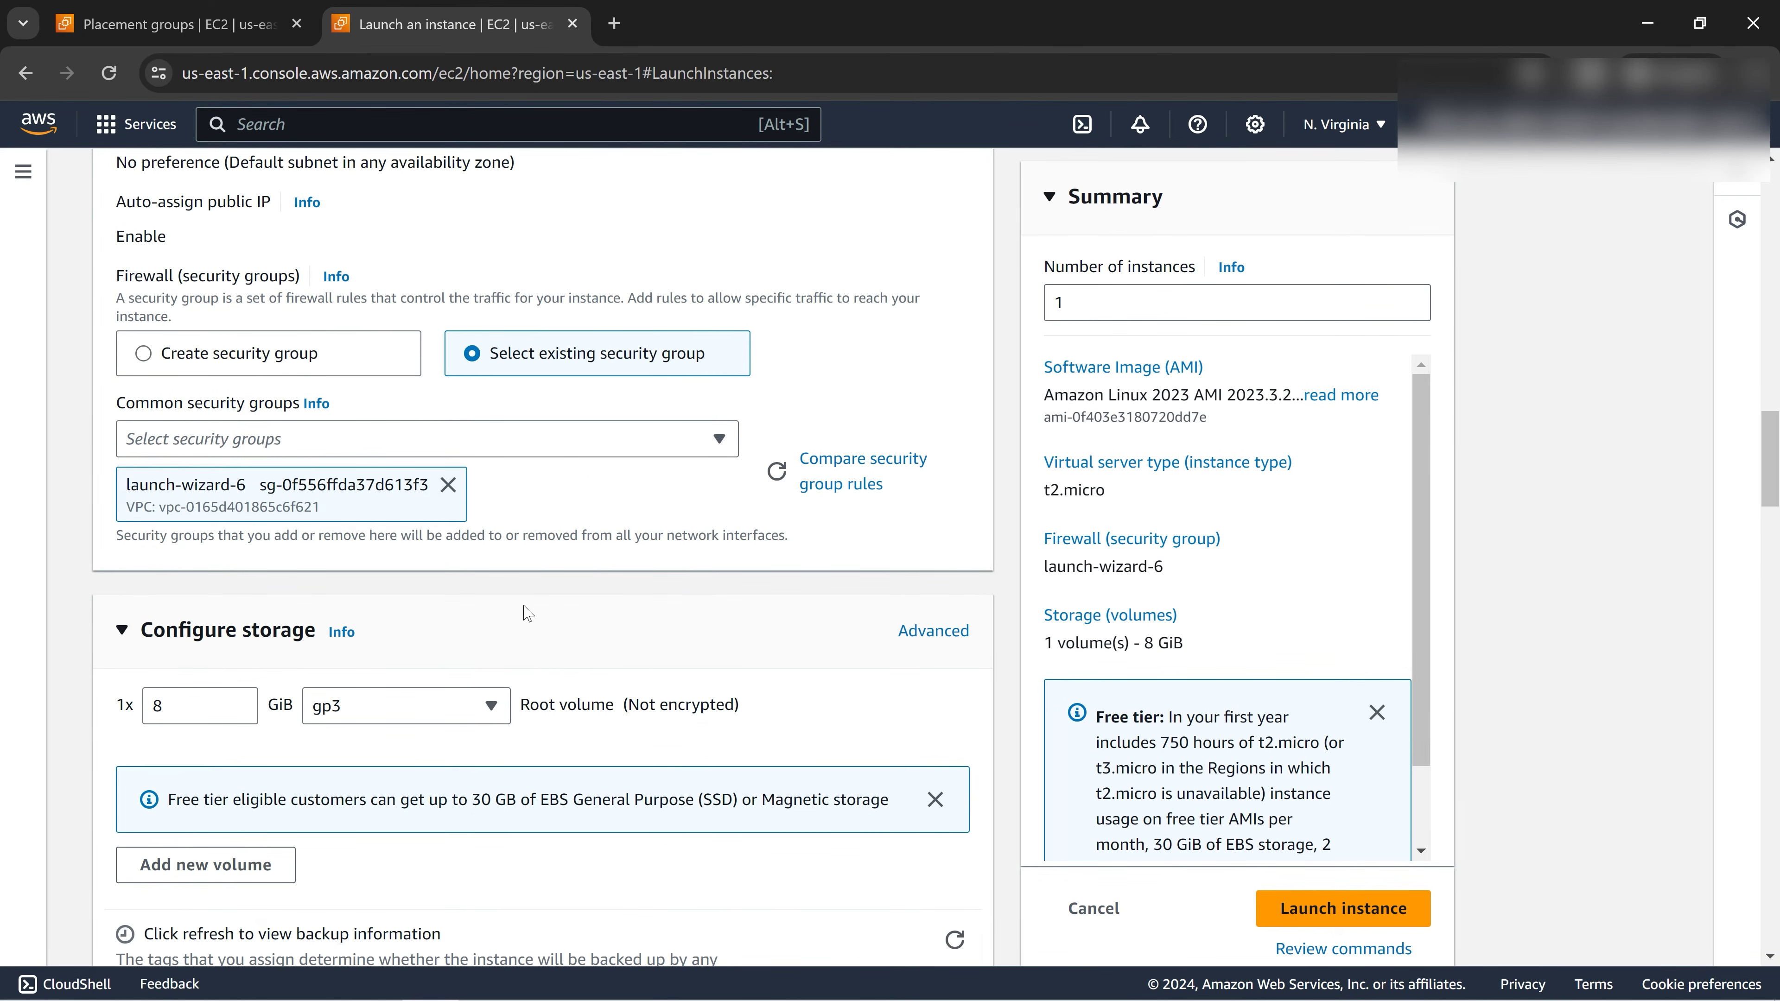
{"action": "scroll", "coordinate": [527, 613], "scroll_direction": "down", "scroll_amount": 5}
{"action": "scroll", "coordinate": [528, 614], "scroll_direction": "up", "scroll_amount": 5}
{"action": "left_click", "coordinate": [706, 438]}
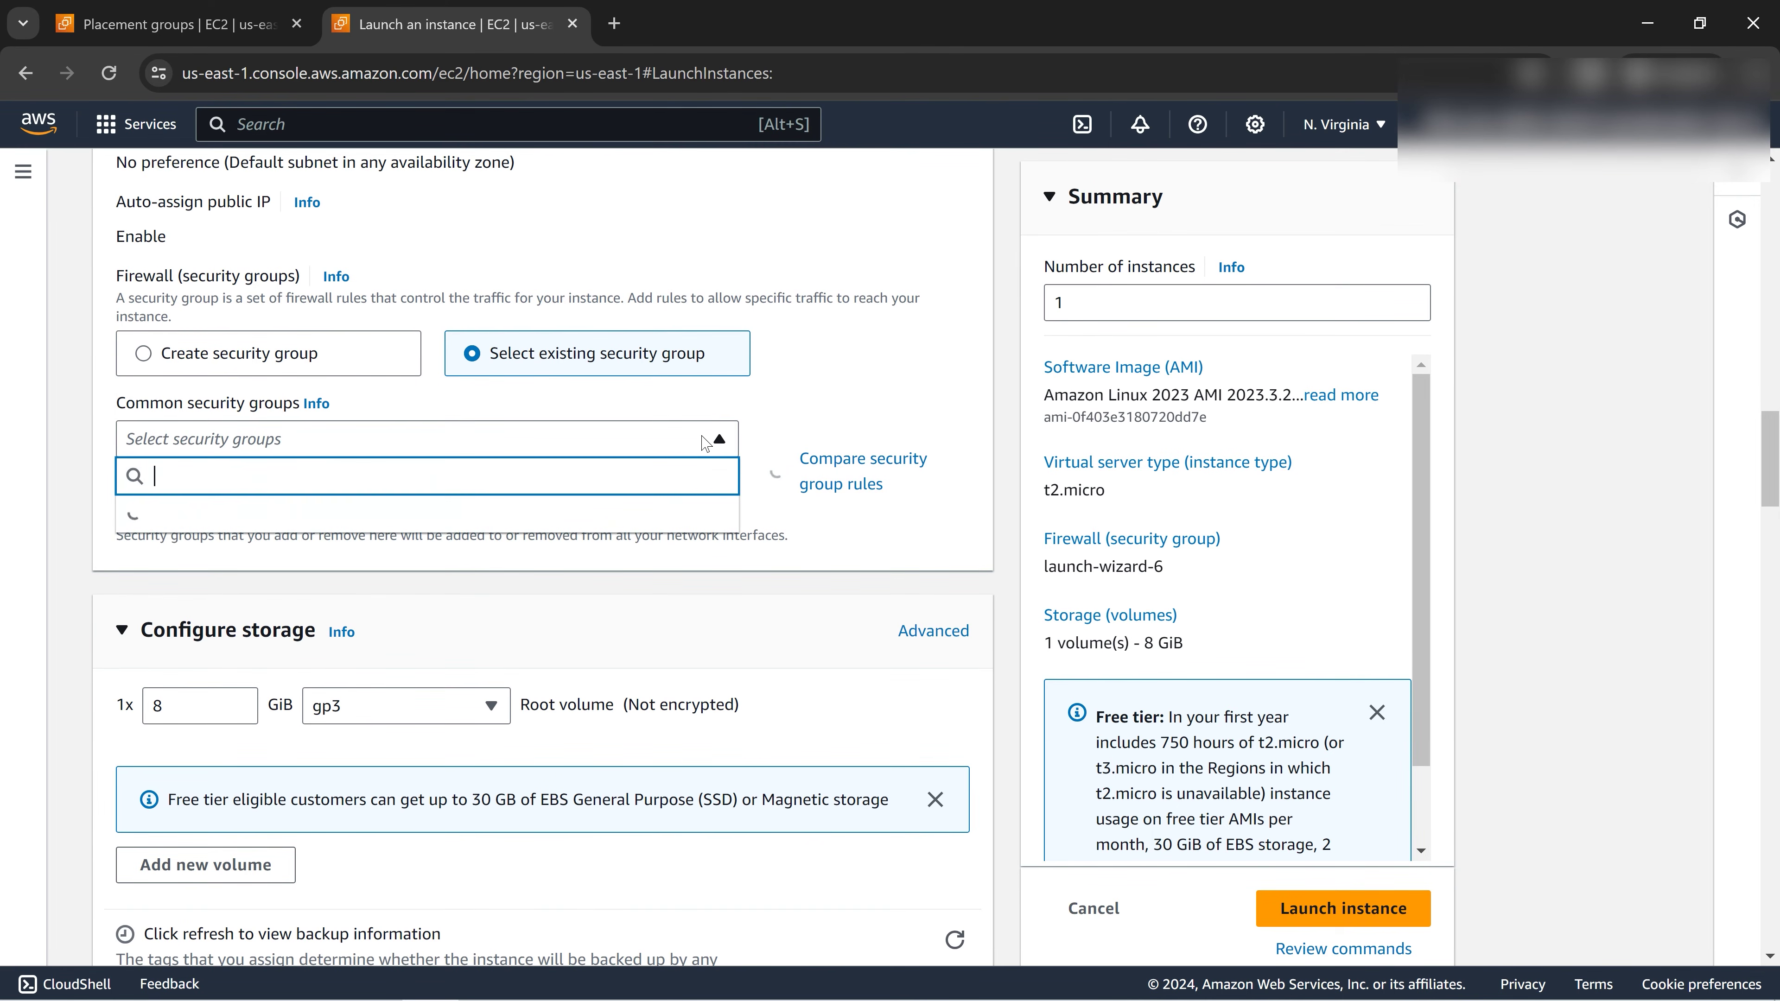
{"action": "left_click", "coordinate": [875, 370]}
Step: Reload the placement group choices in the advanced details and assign the ec2-spread-one instance to ec2-spread-PG
{"action": "scroll", "coordinate": [713, 569], "scroll_direction": "down", "scroll_amount": 15}
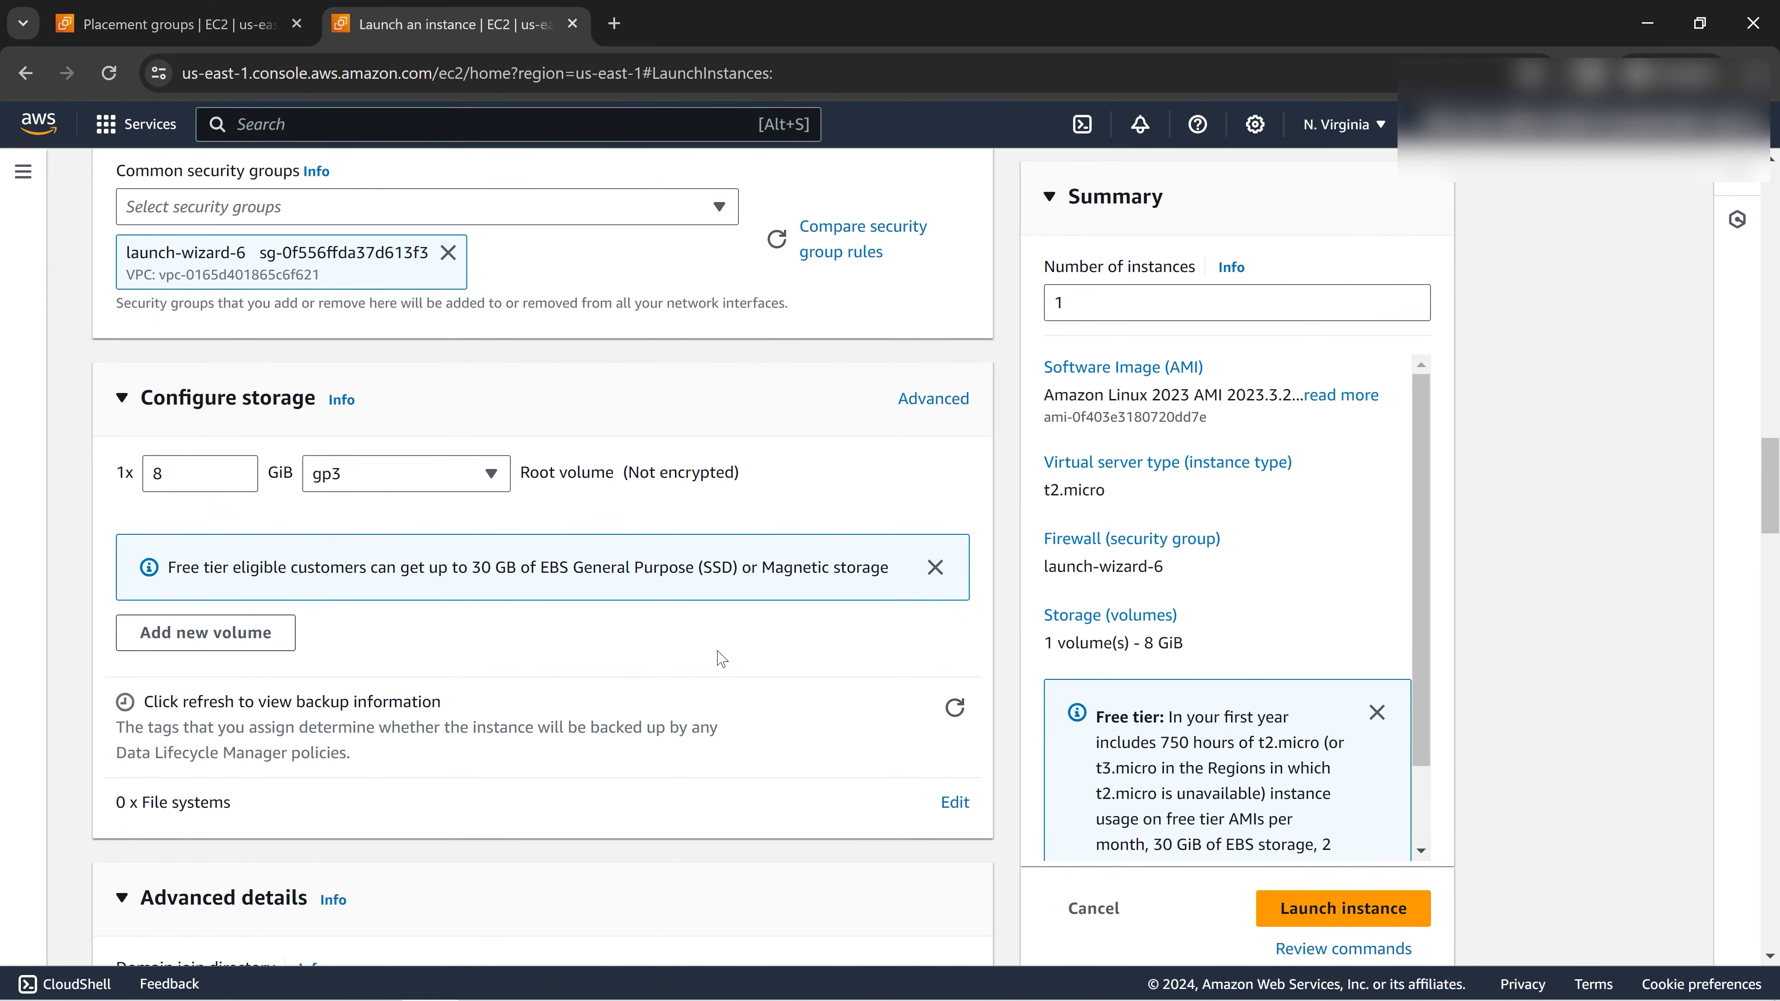
{"action": "scroll", "coordinate": [722, 659], "scroll_direction": "down", "scroll_amount": 15}
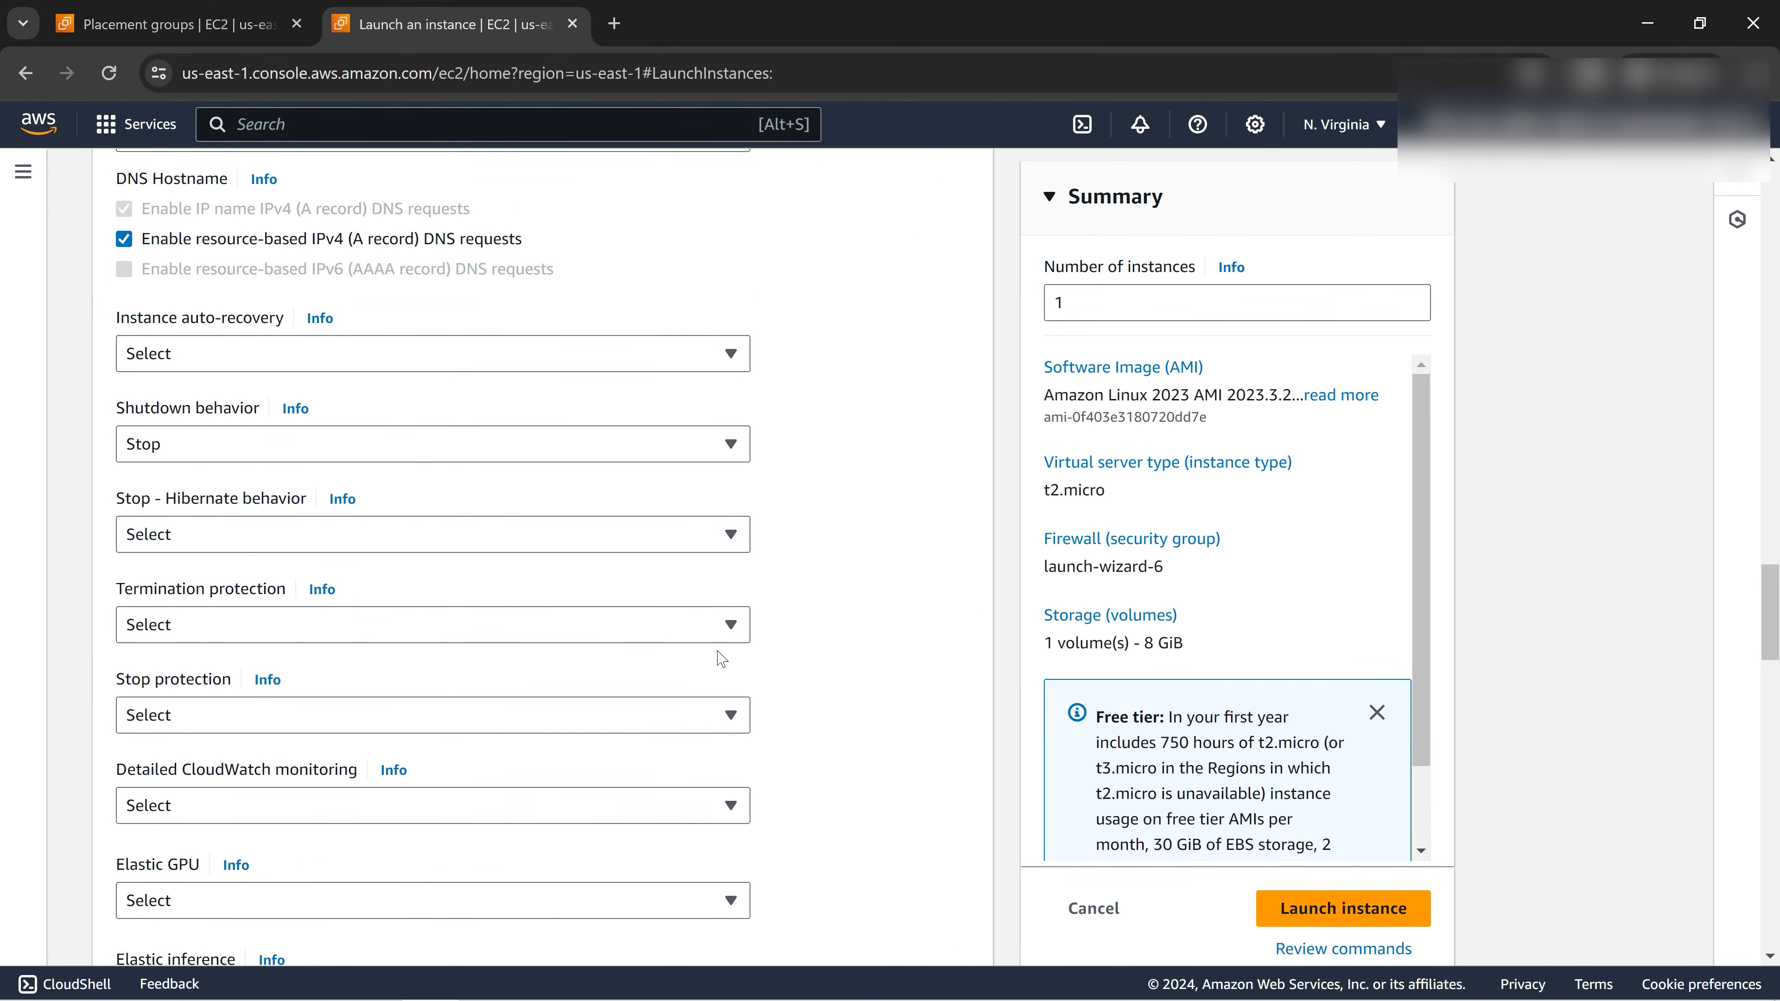
{"action": "scroll", "coordinate": [721, 659], "scroll_direction": "down", "scroll_amount": 10}
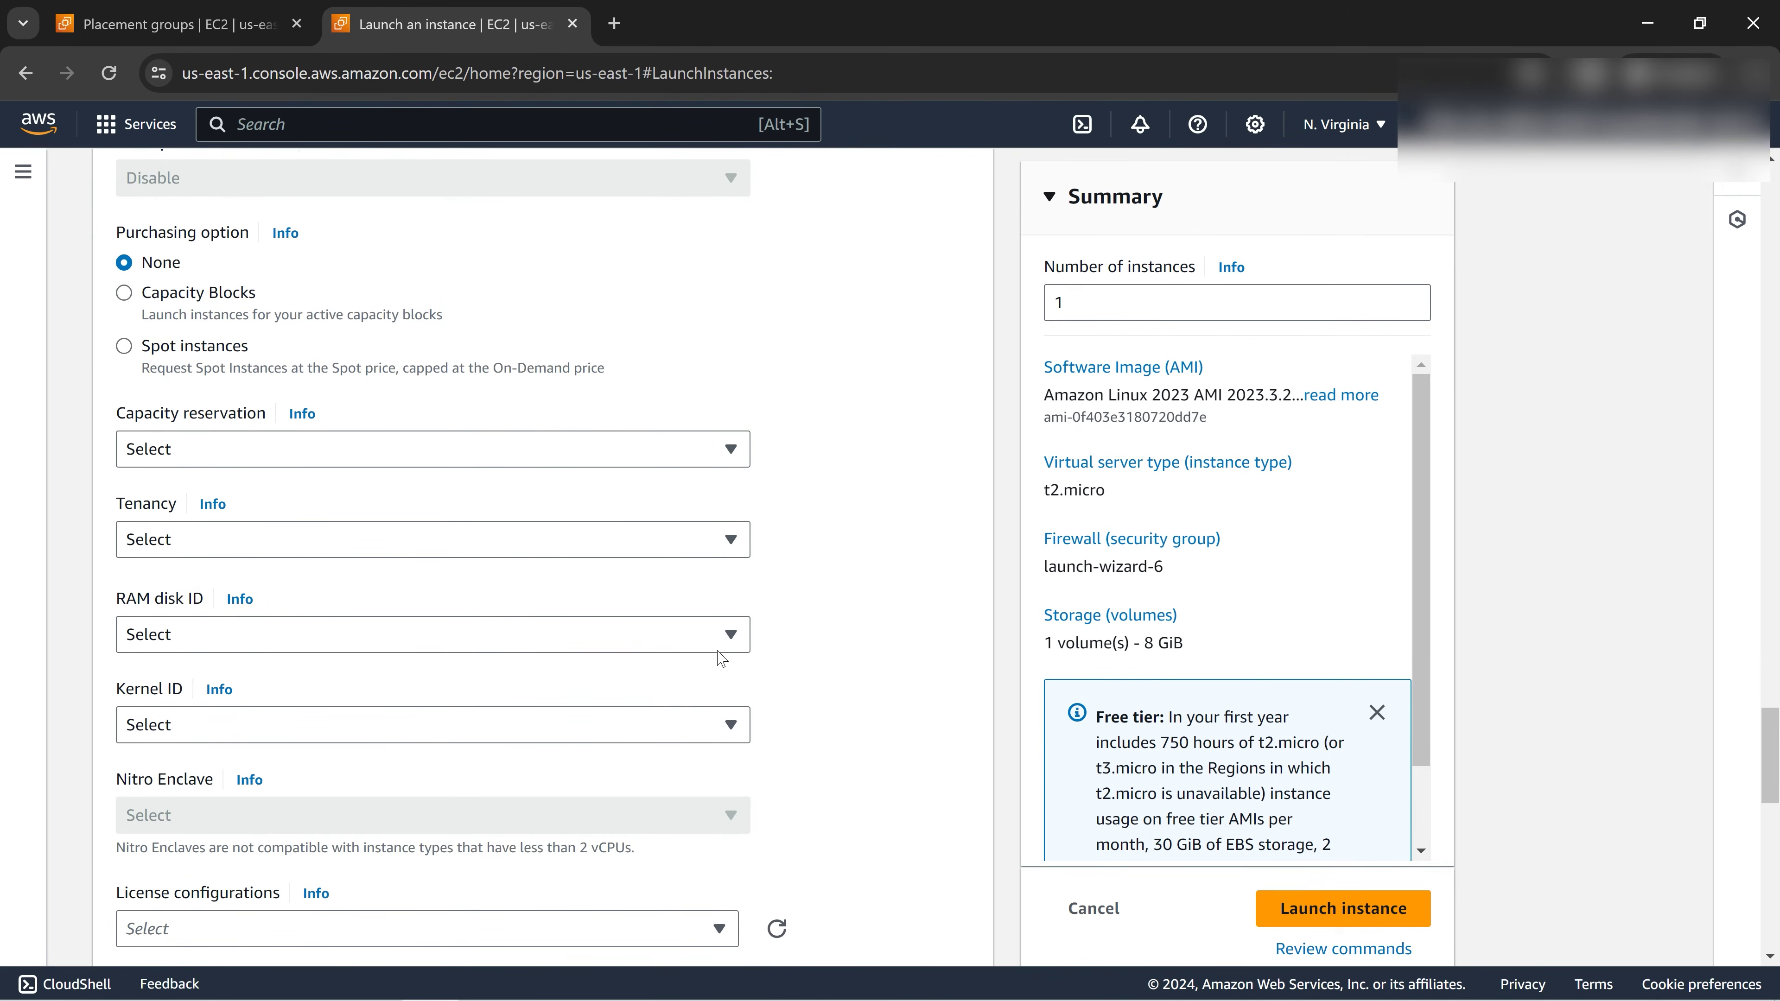
{"action": "scroll", "coordinate": [721, 659], "scroll_direction": "down", "scroll_amount": 5}
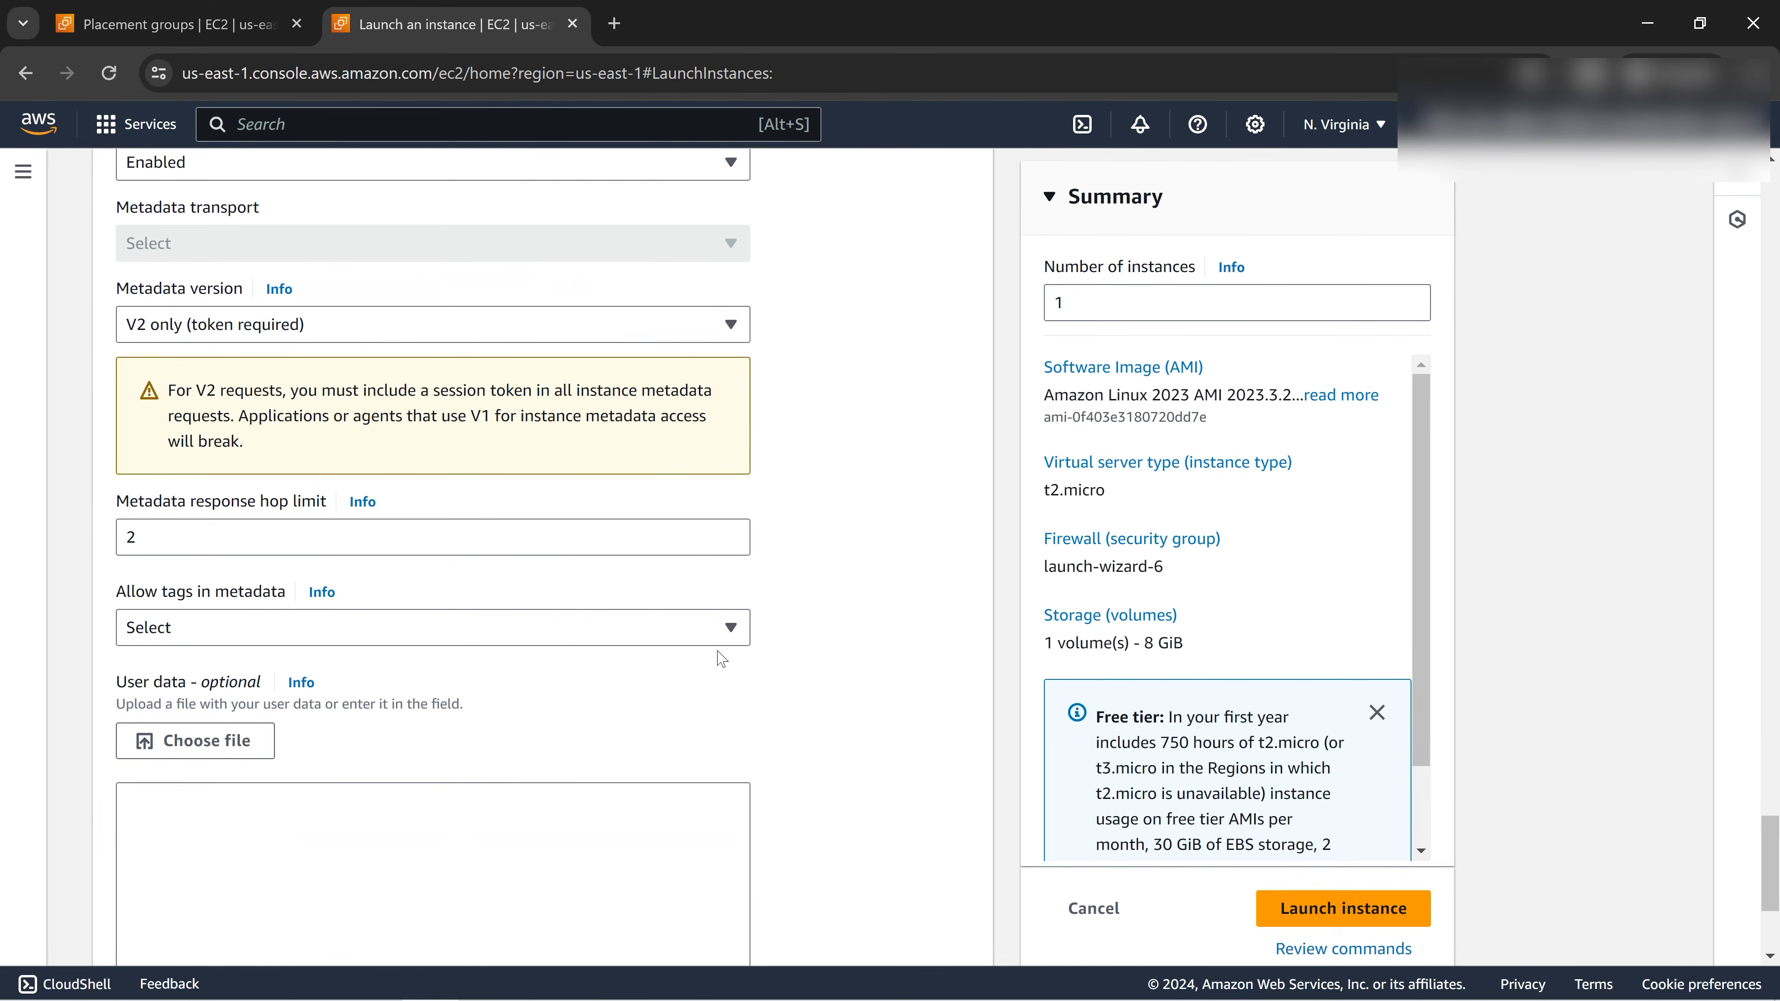
{"action": "scroll", "coordinate": [585, 626], "scroll_direction": "up", "scroll_amount": 5}
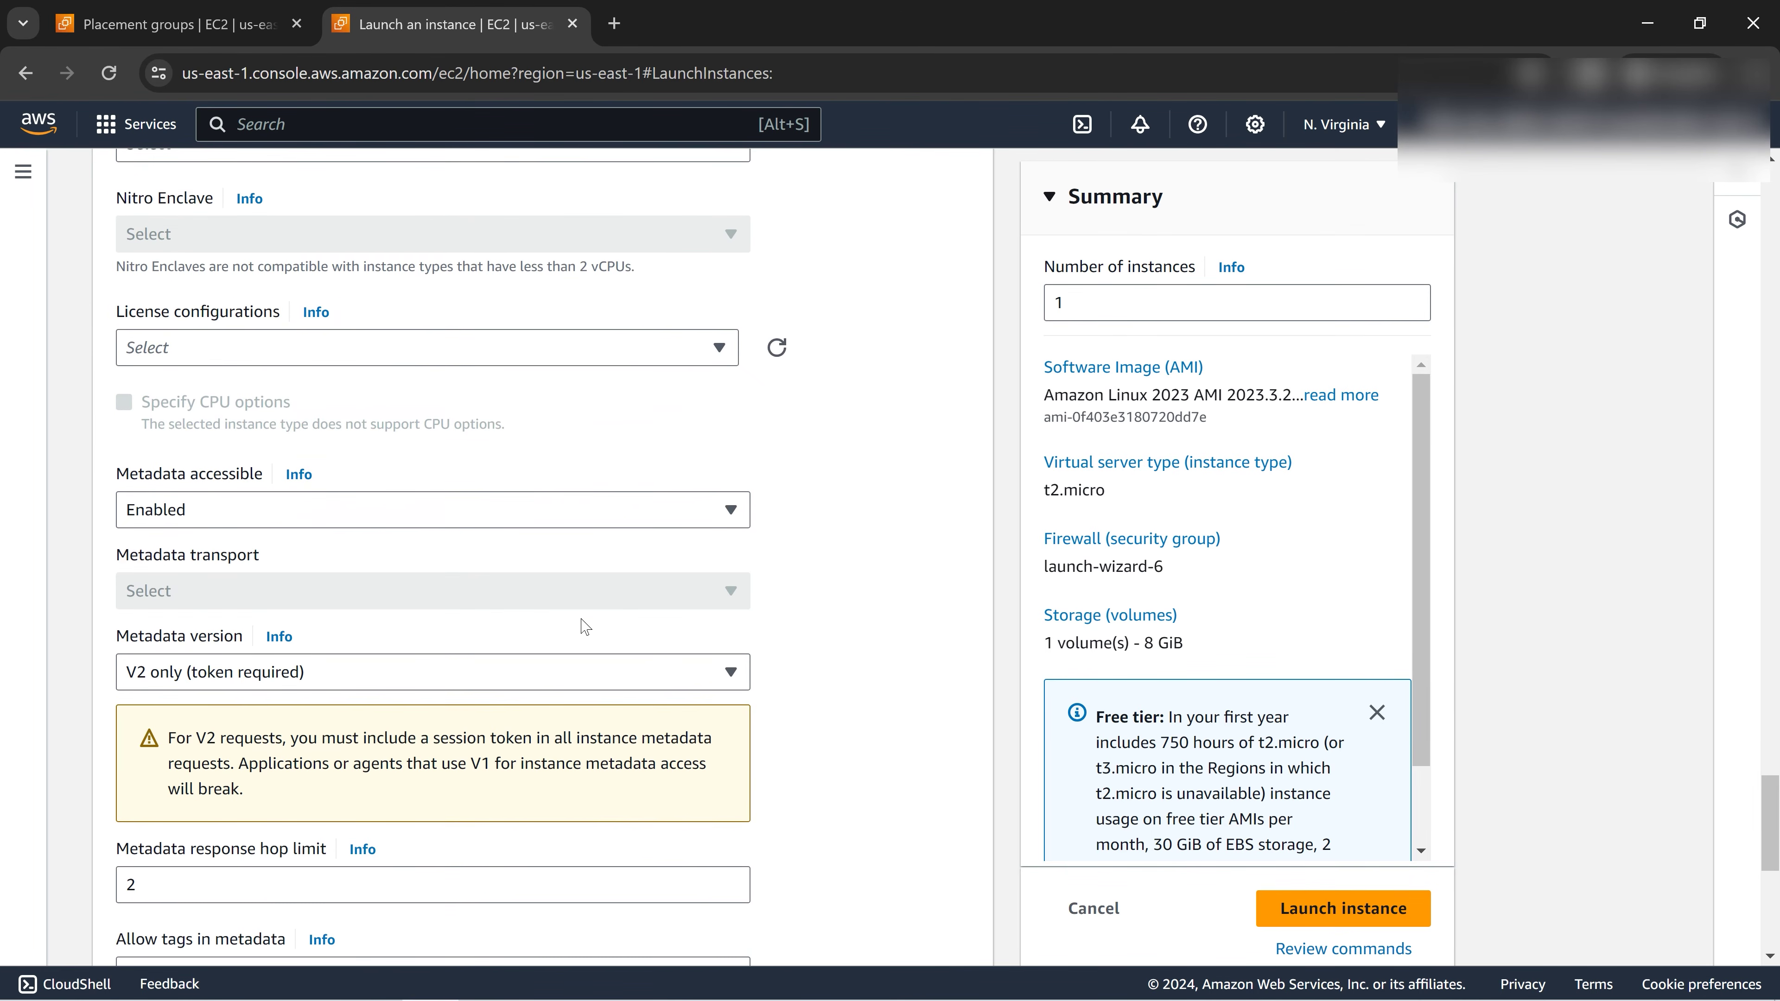
{"action": "scroll", "coordinate": [584, 623], "scroll_direction": "down", "scroll_amount": 9}
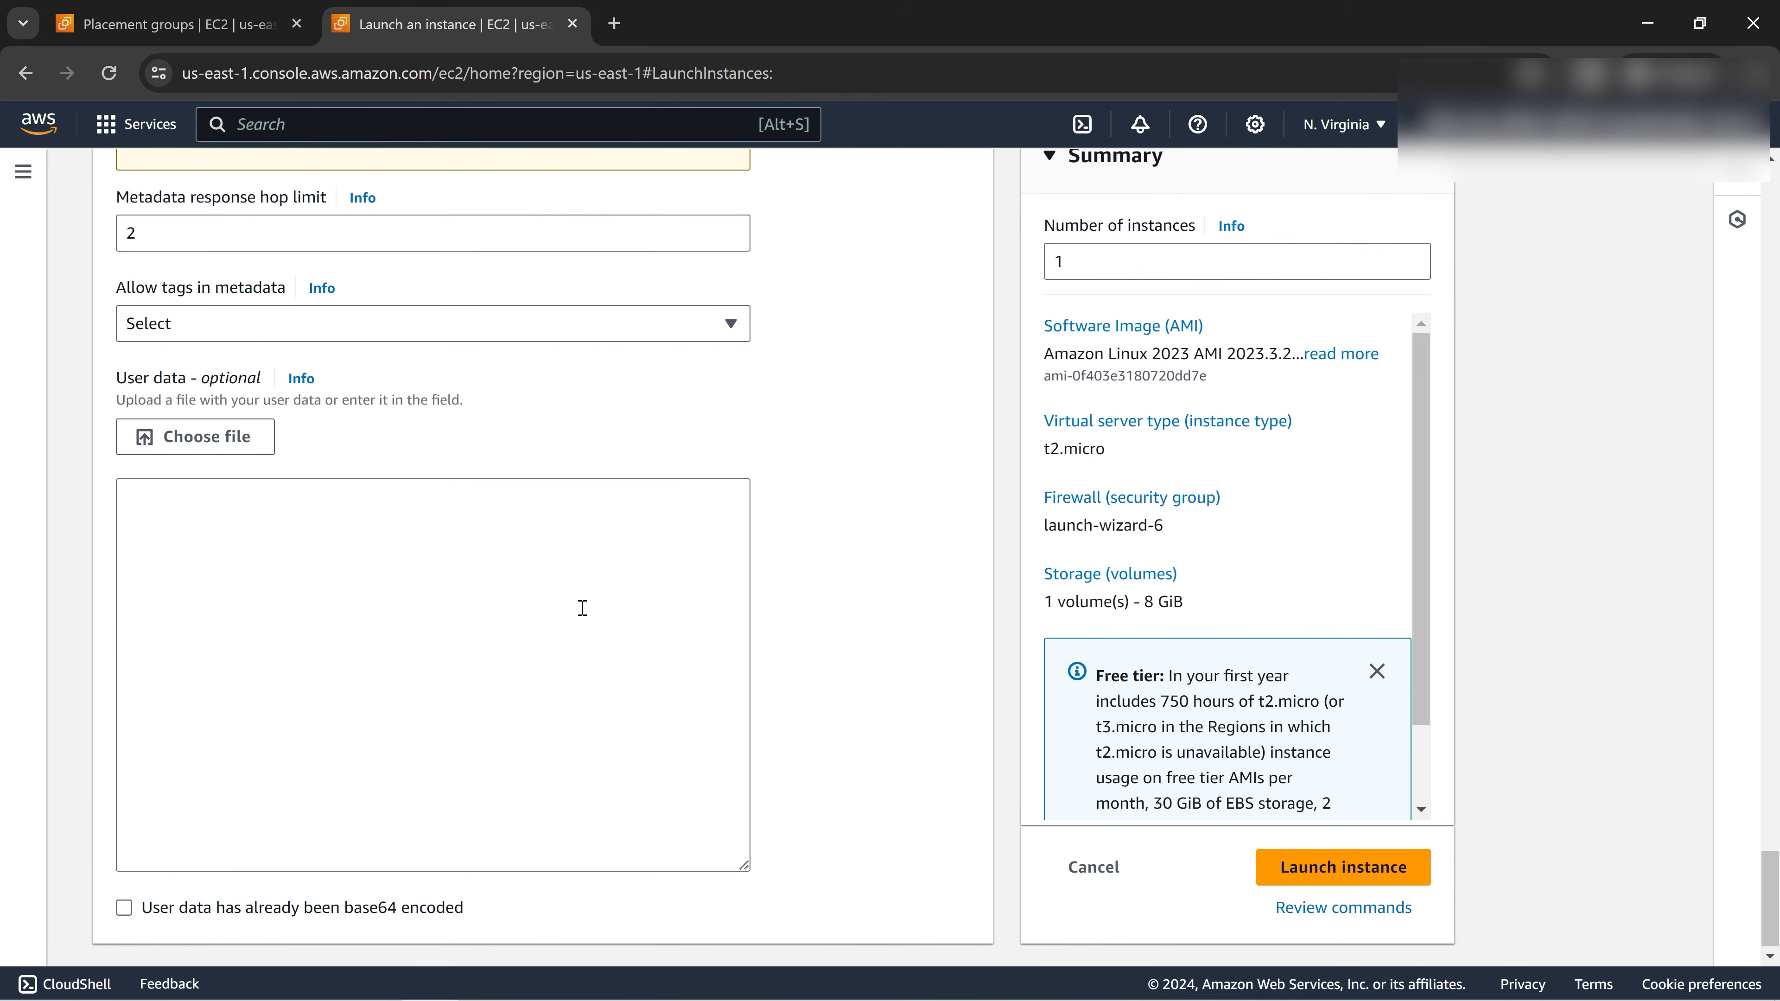
{"action": "scroll", "coordinate": [584, 613], "scroll_direction": "up", "scroll_amount": 10}
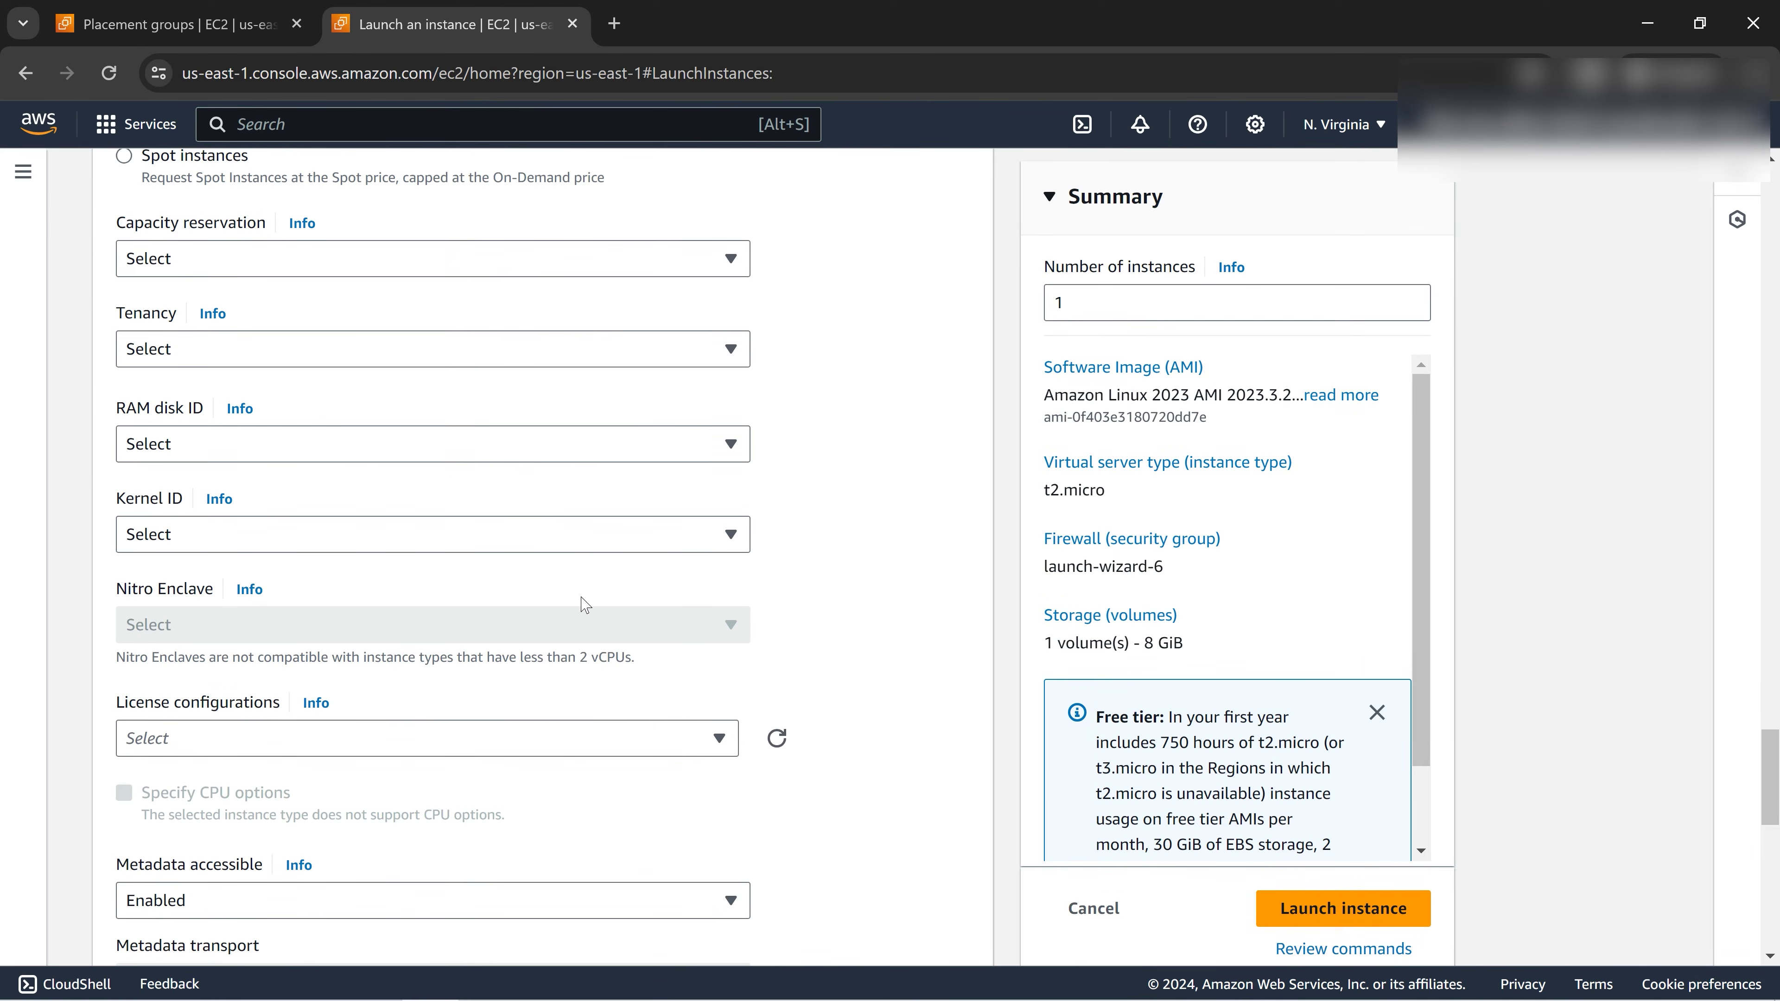
{"action": "scroll", "coordinate": [585, 605], "scroll_direction": "up", "scroll_amount": 3}
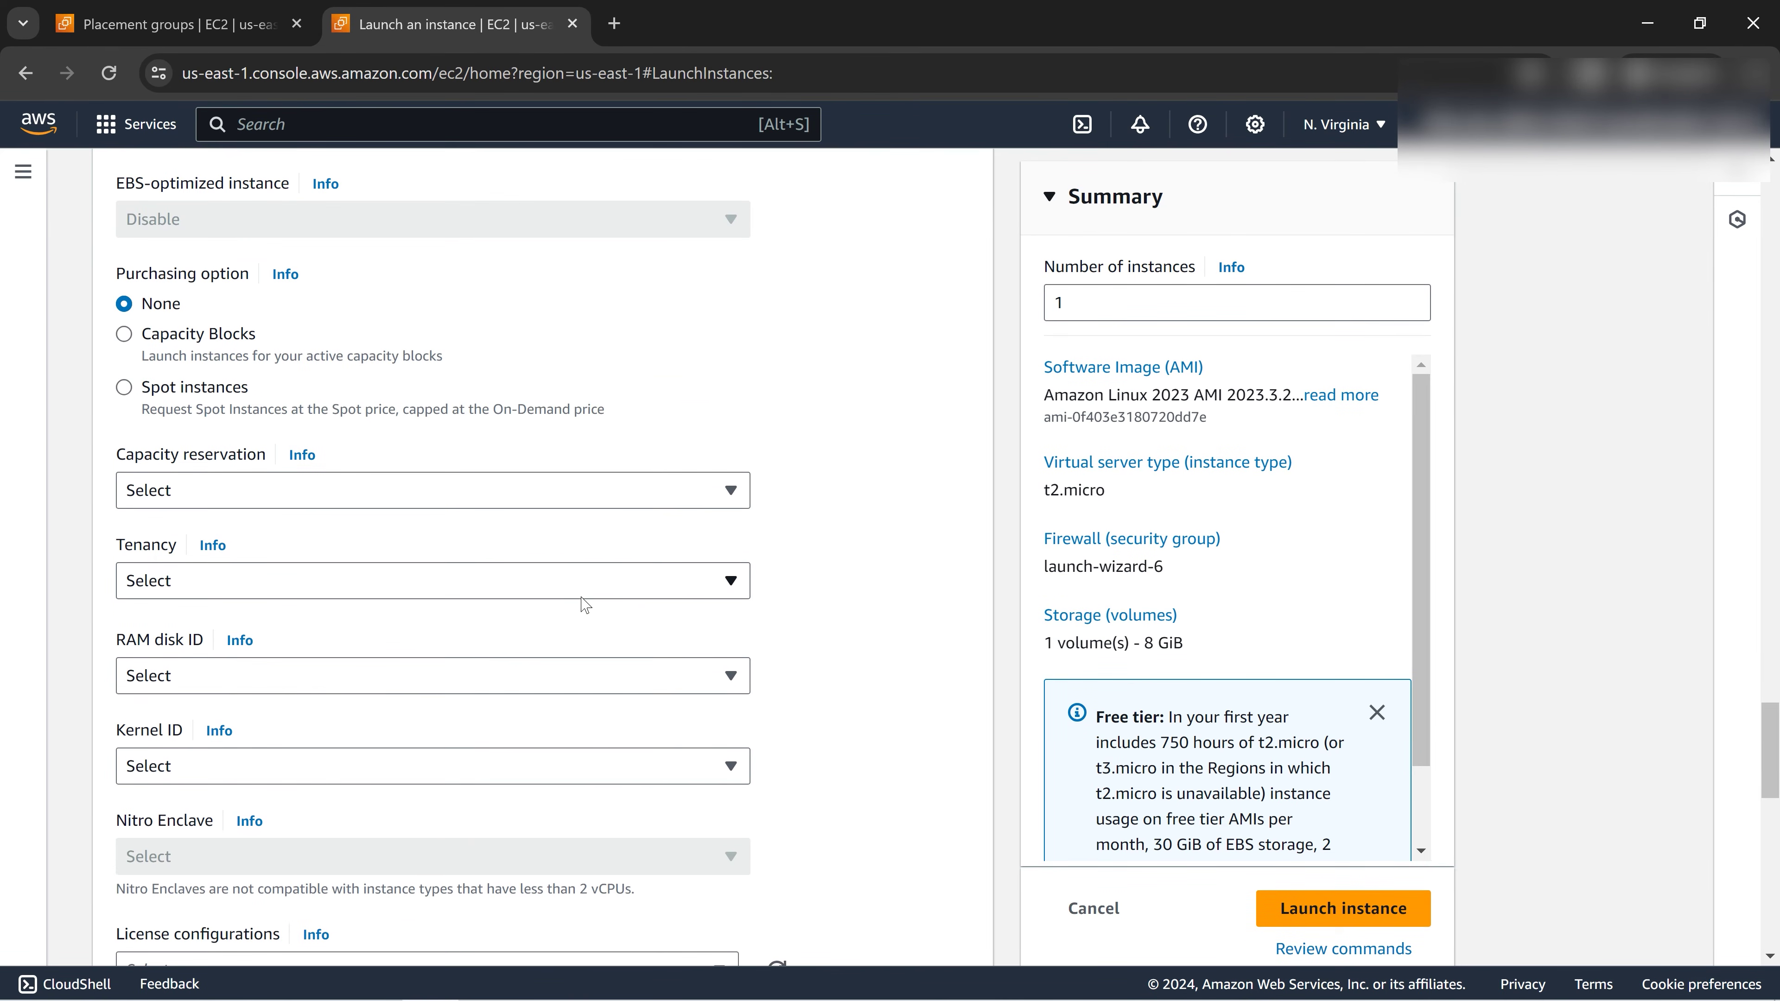
{"action": "scroll", "coordinate": [585, 604], "scroll_direction": "up", "scroll_amount": 5}
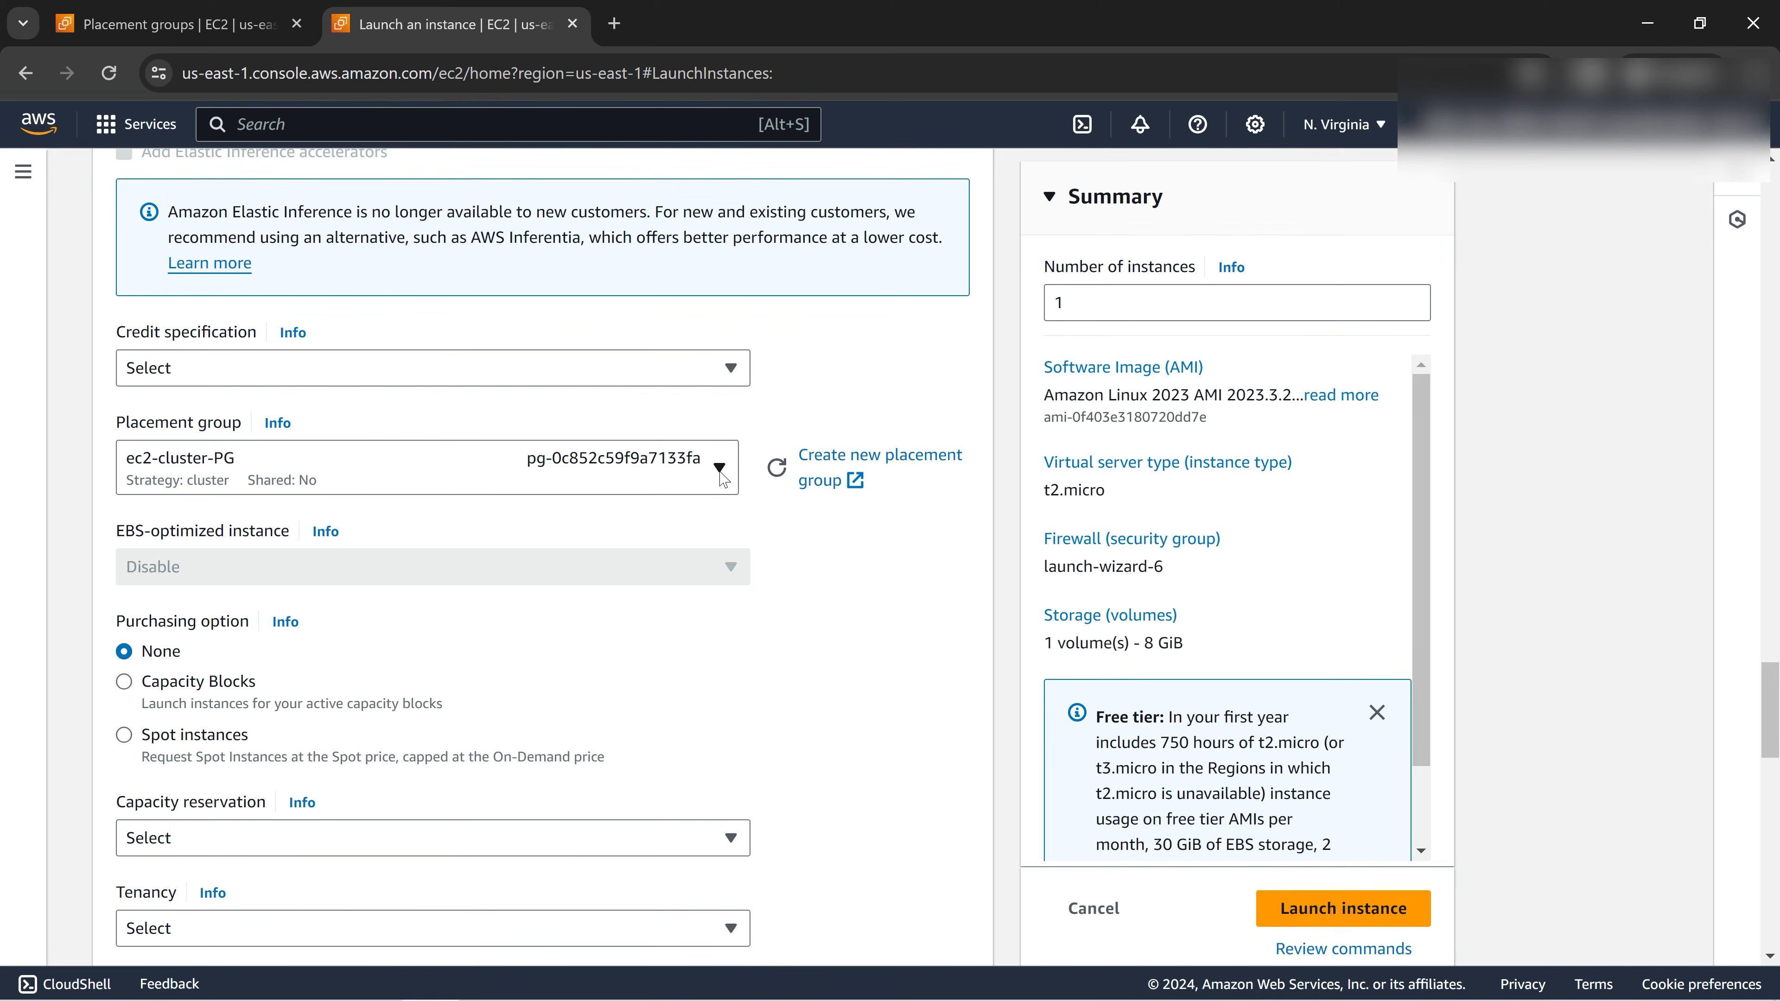
{"action": "left_click", "coordinate": [720, 474]}
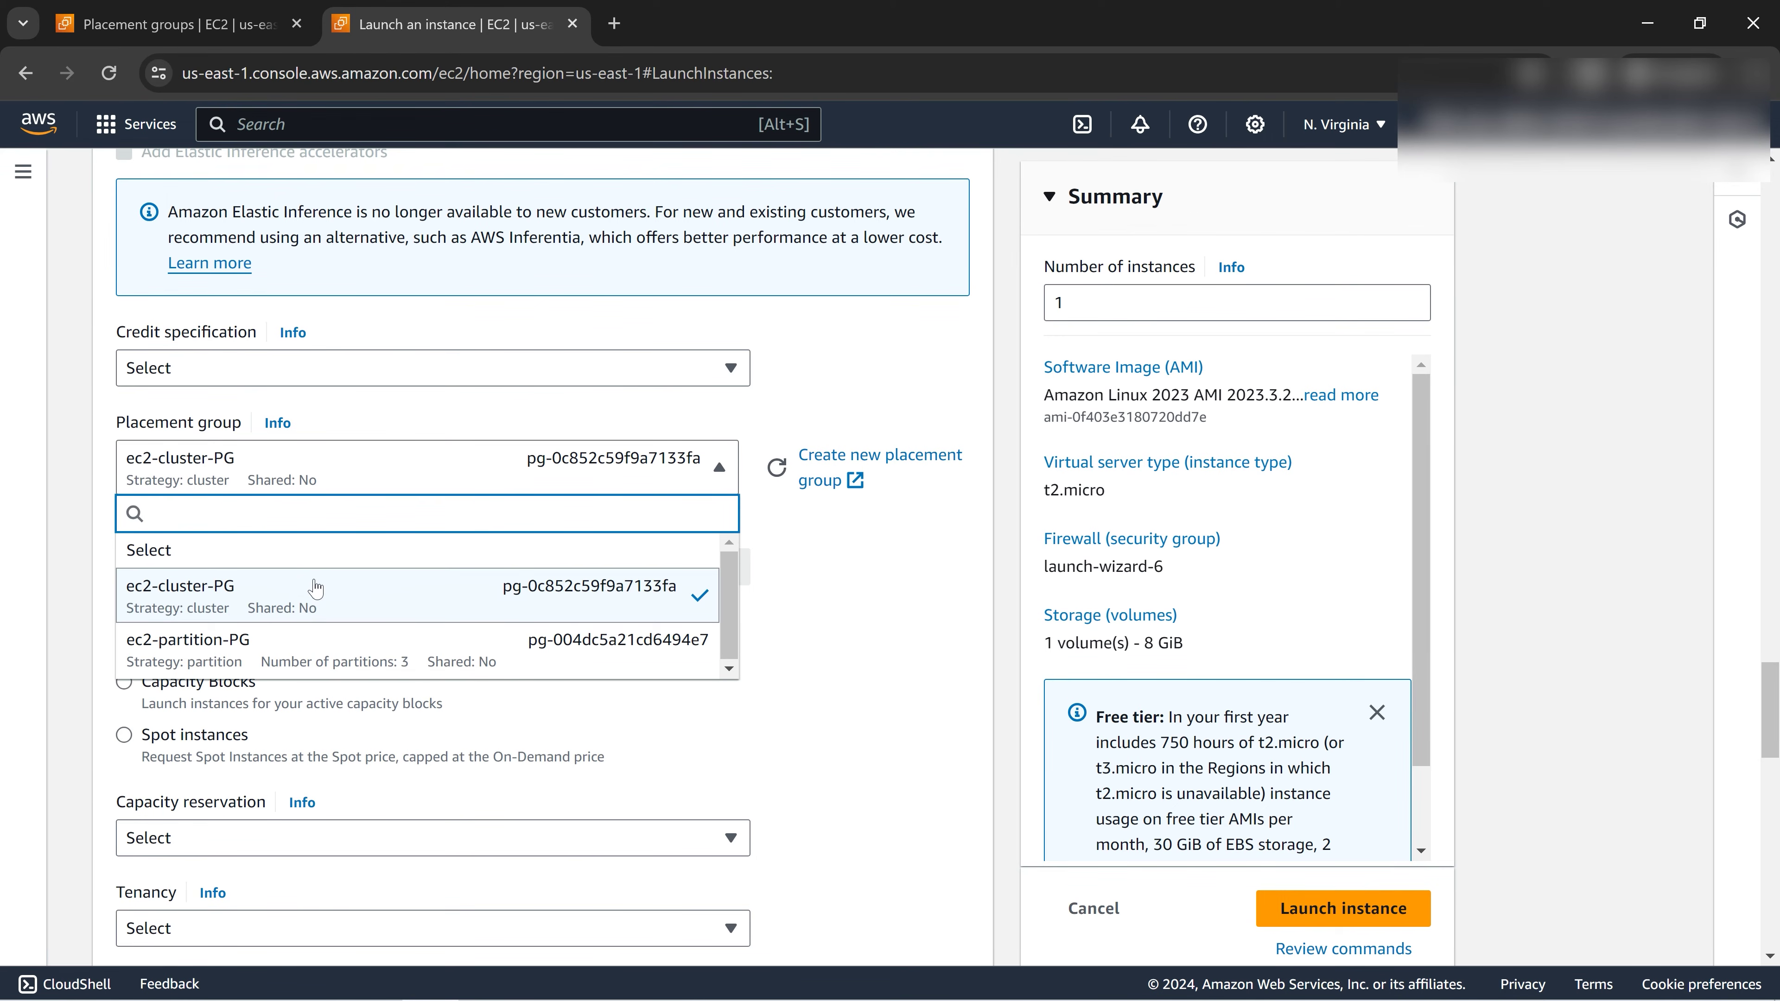
{"action": "left_click", "coordinate": [776, 469]}
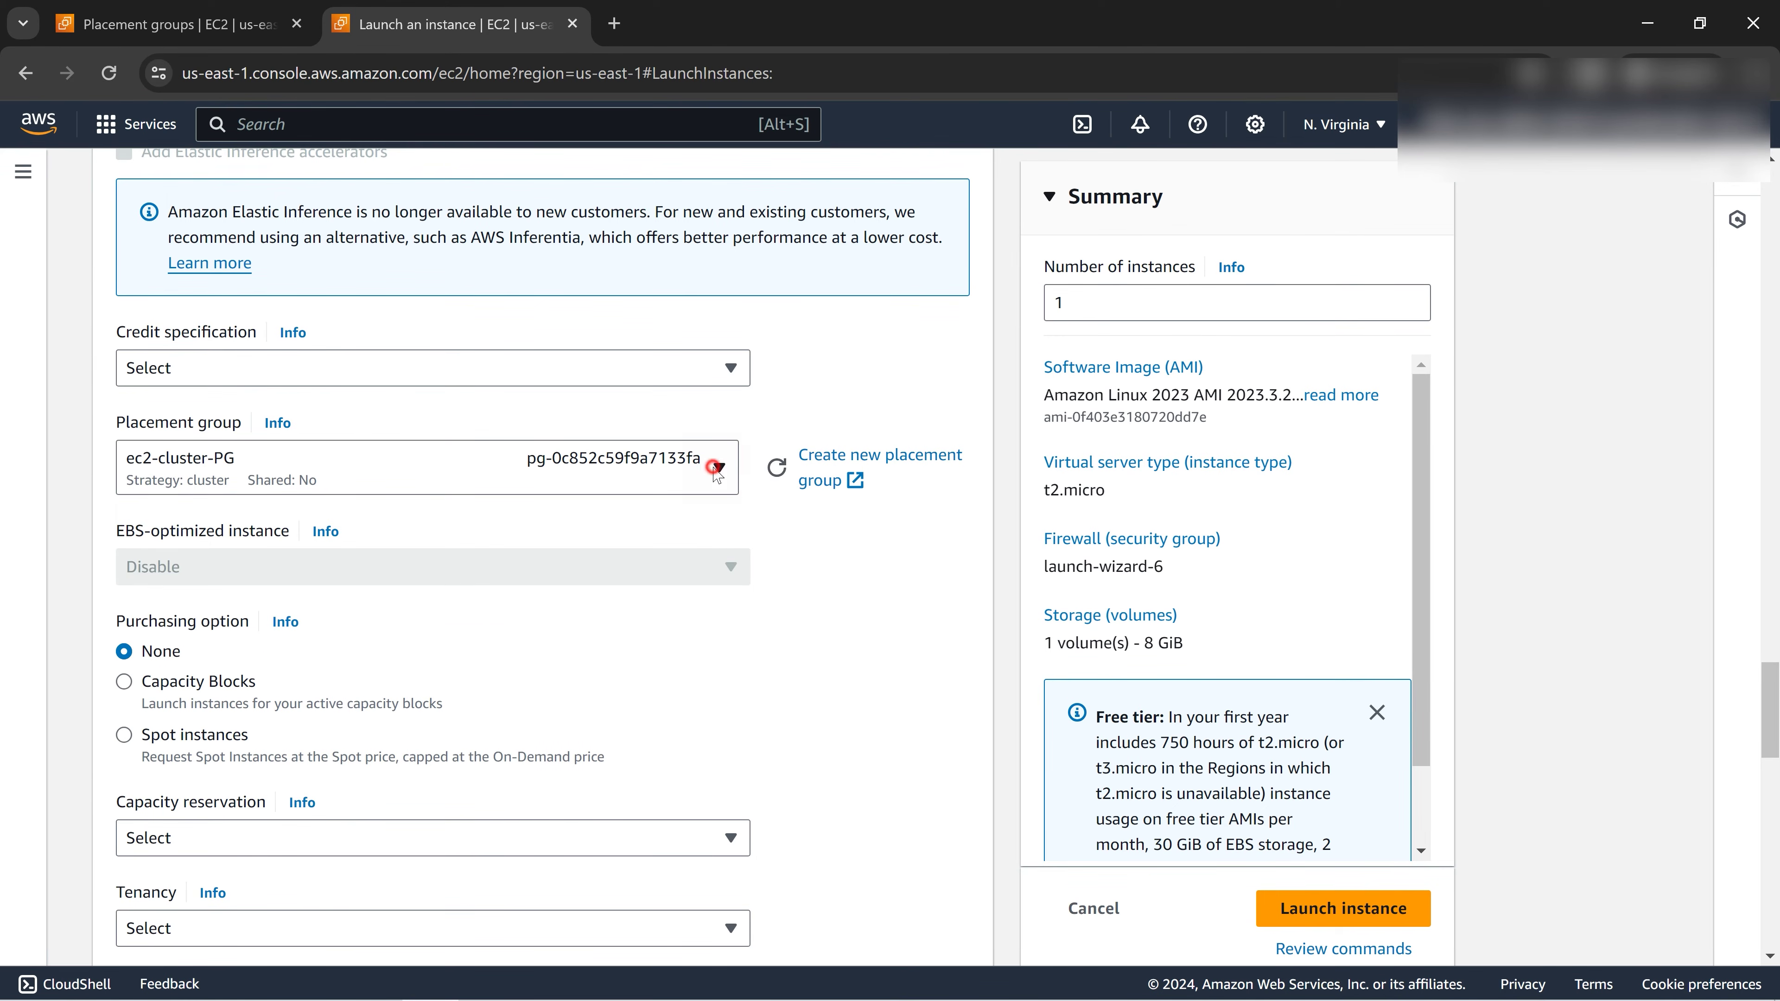
{"action": "left_click", "coordinate": [714, 470]}
{"action": "left_click", "coordinate": [208, 710]}
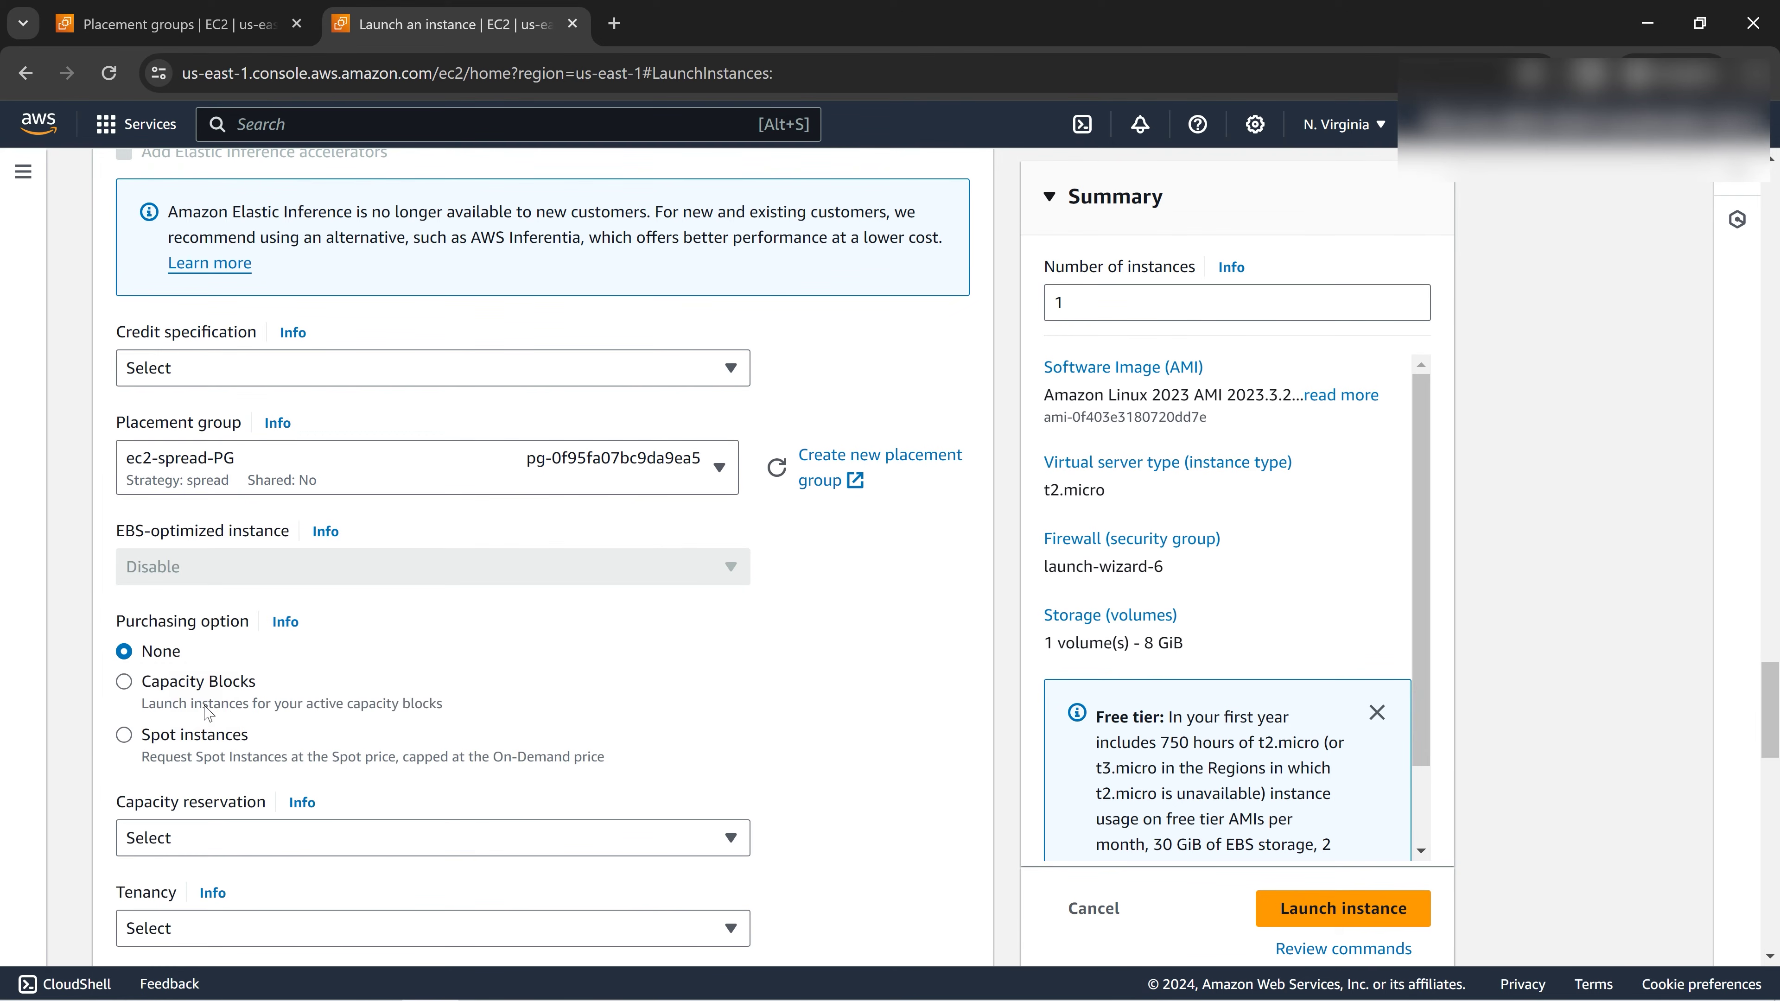
Step: Launch the single t2.micro ec2-spread-one instance with the configured settings
{"action": "scroll", "coordinate": [777, 733], "scroll_direction": "down", "scroll_amount": 15}
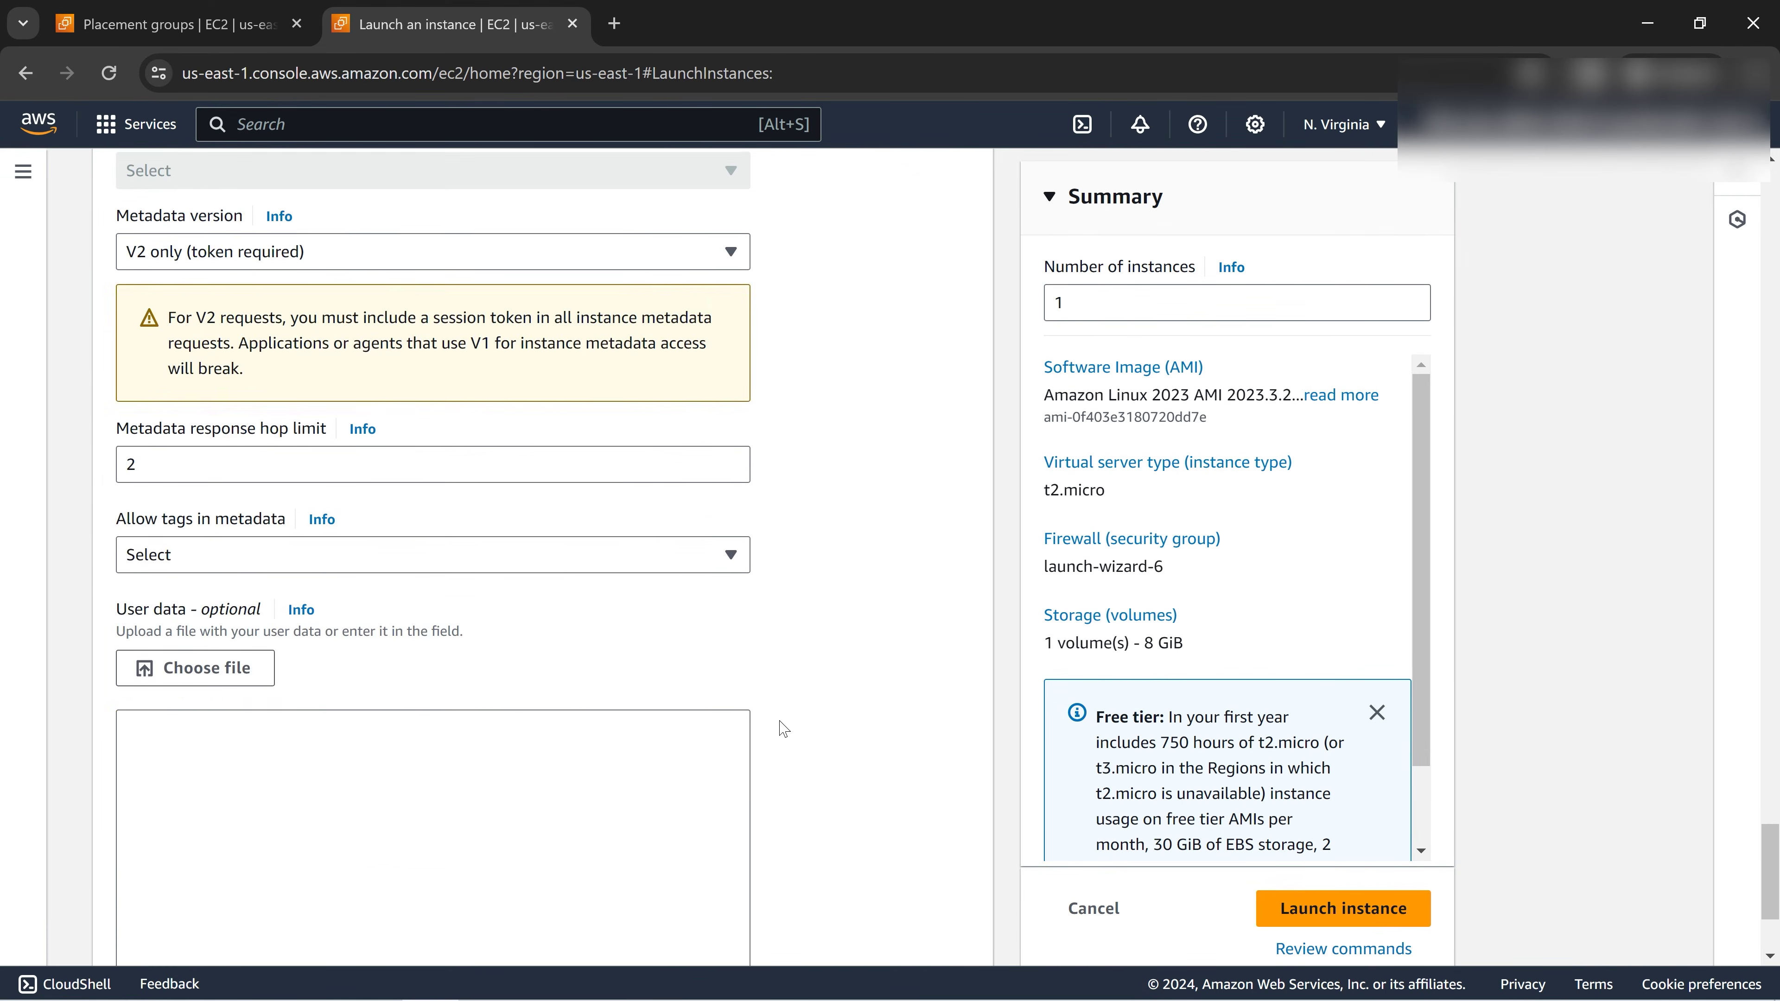
{"action": "scroll", "coordinate": [784, 729], "scroll_direction": "down", "scroll_amount": 3}
{"action": "left_click", "coordinate": [1332, 870]}
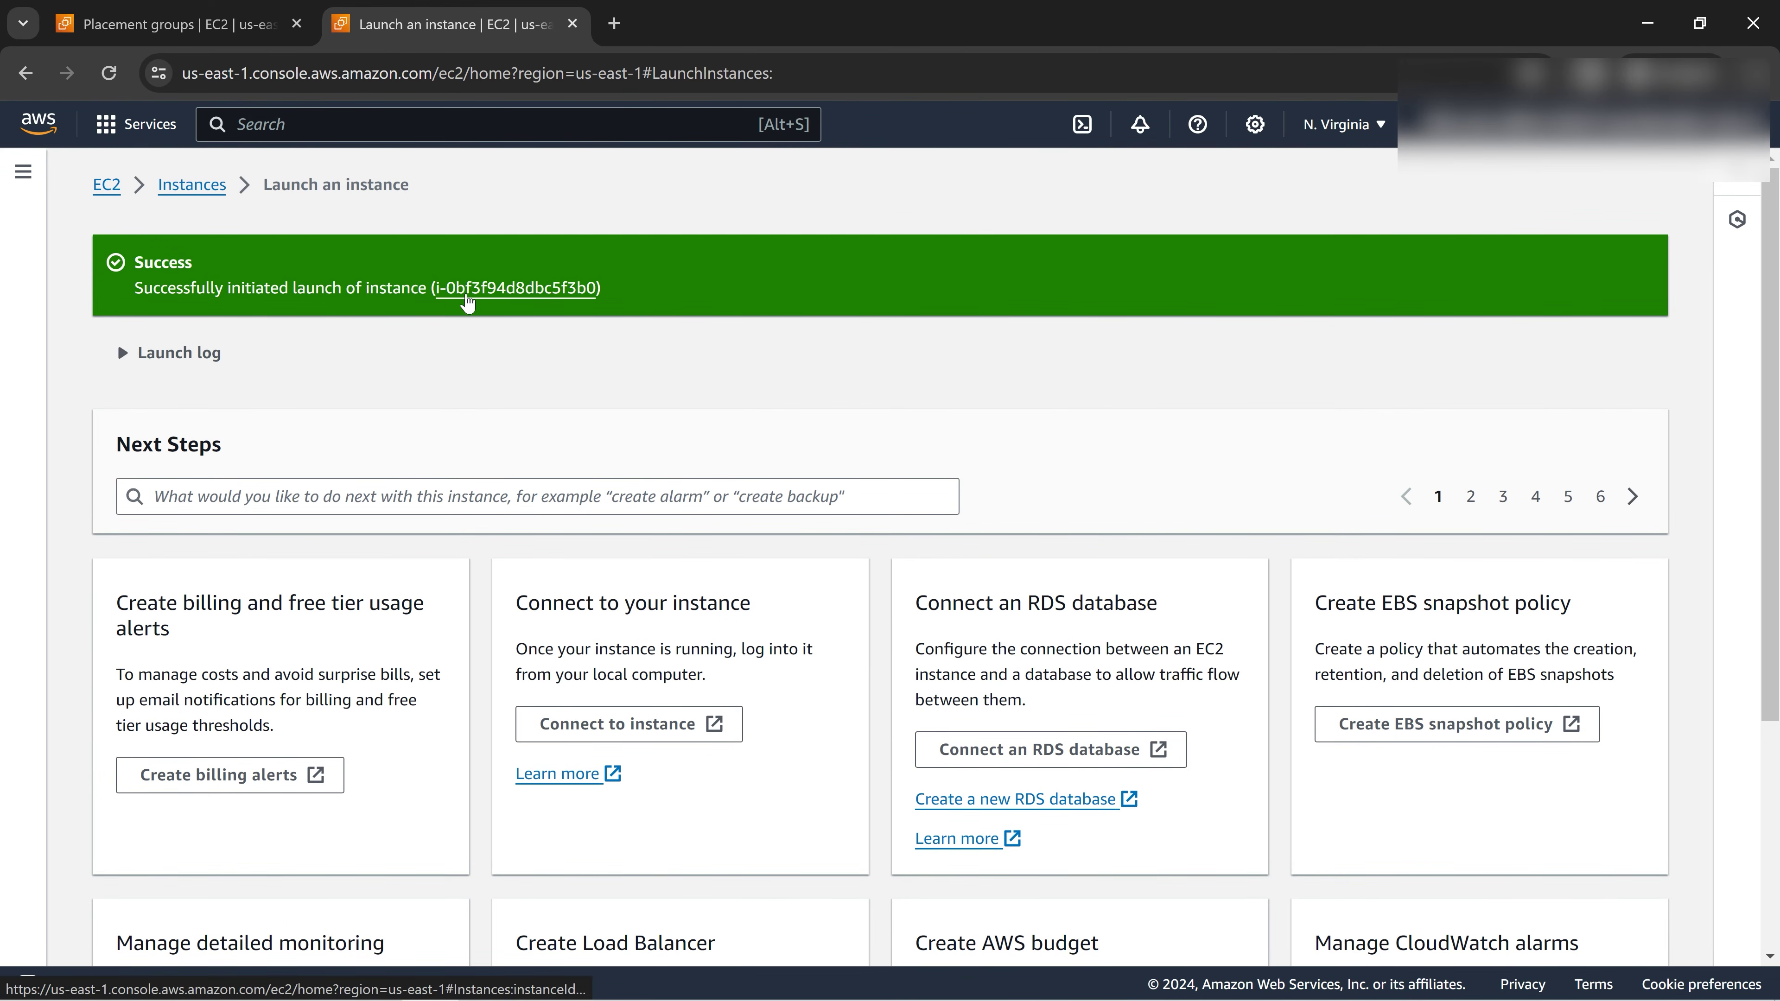
Step: Open the EC2 instances list, refresh it, and show the Placement group and Partition number columns
{"action": "left_click", "coordinate": [217, 195]}
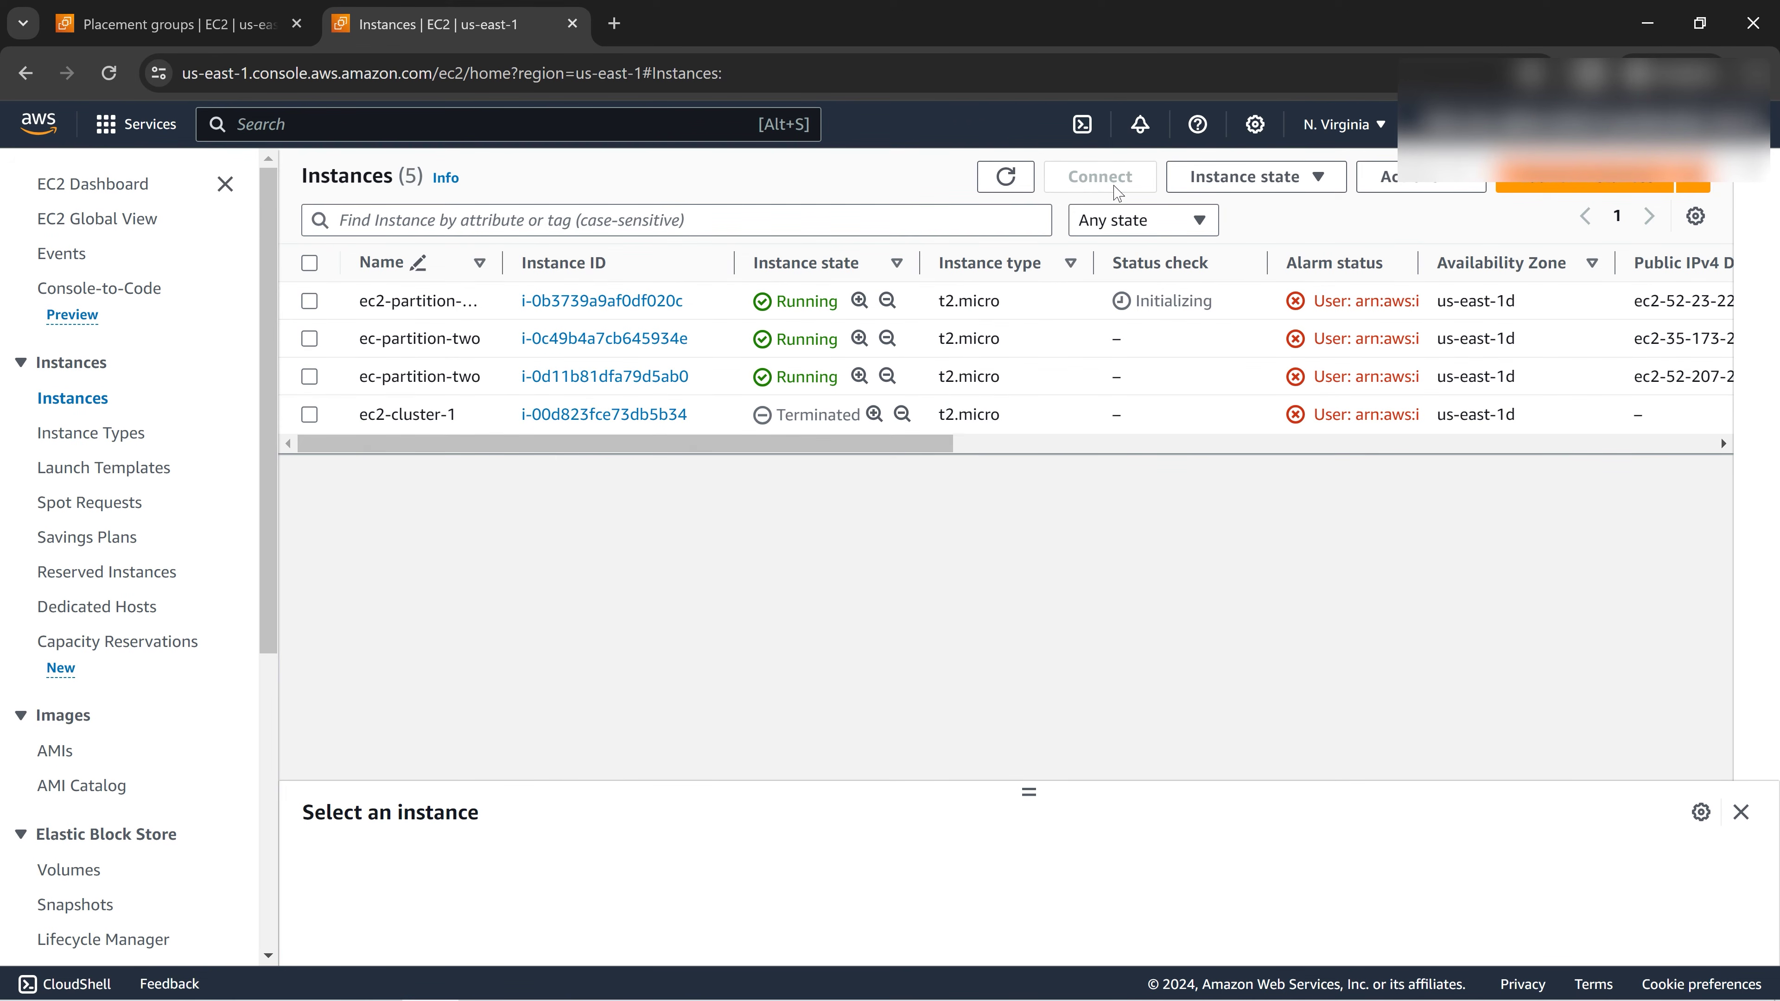
{"action": "left_click", "coordinate": [1005, 177]}
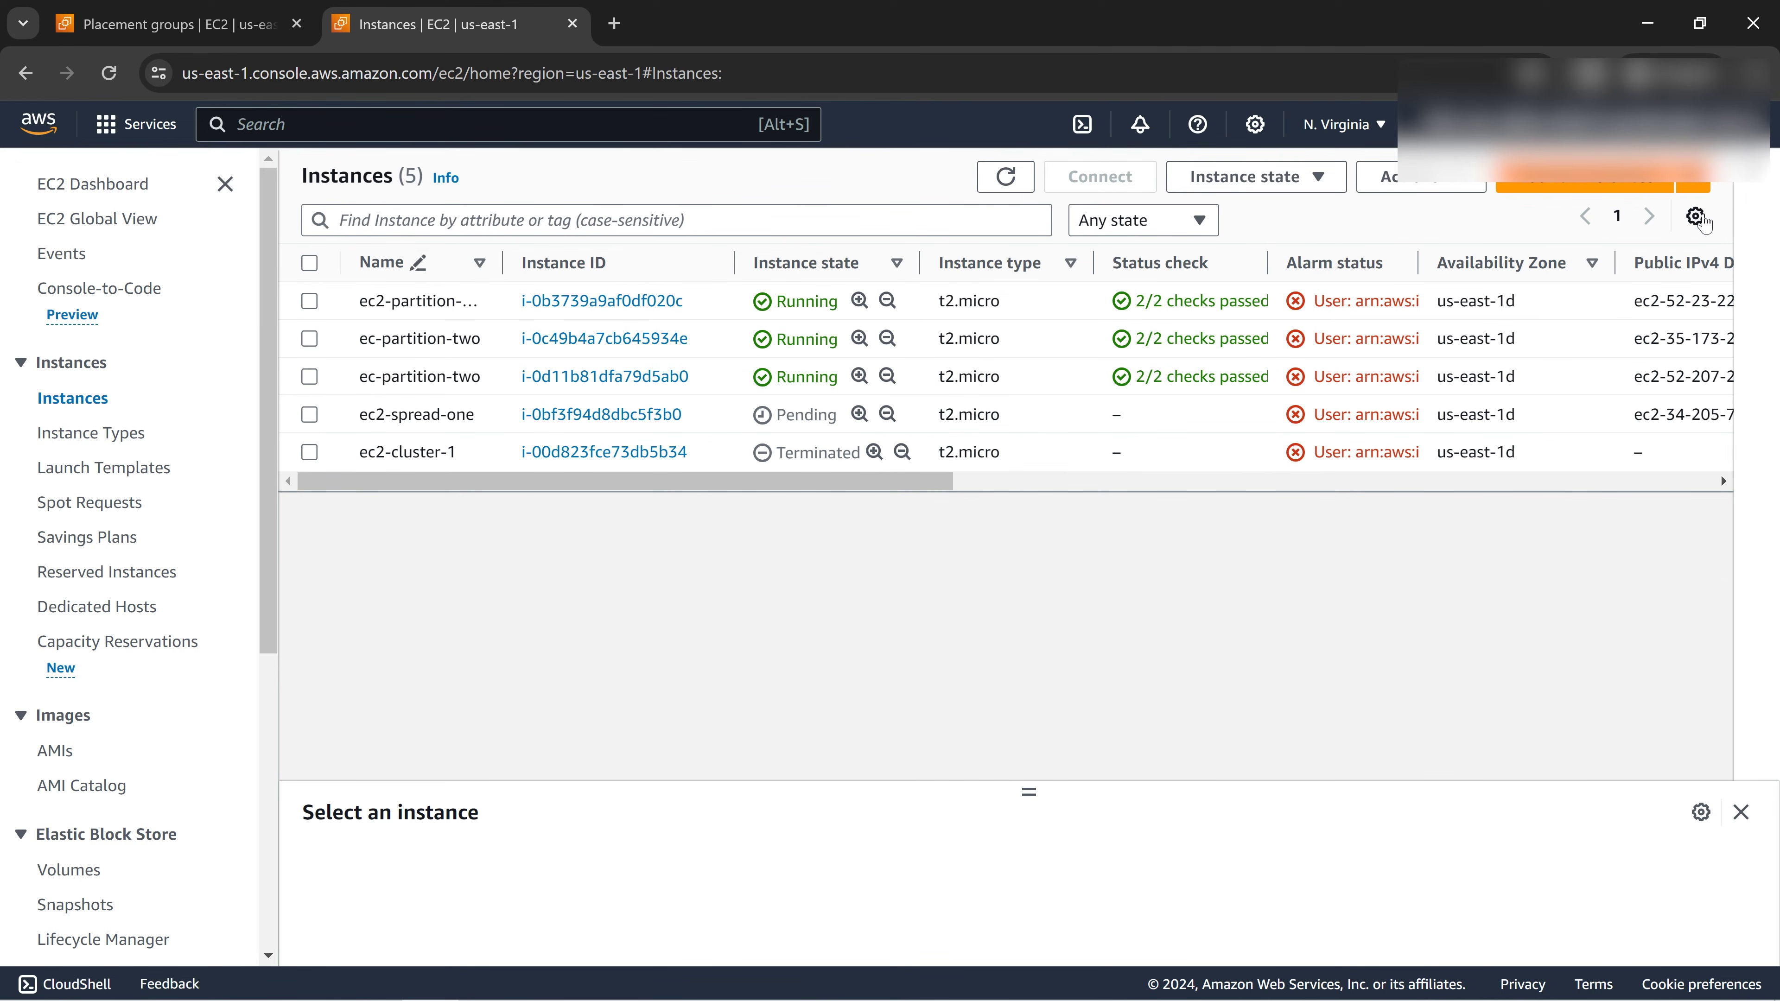
{"action": "left_click", "coordinate": [1696, 216]}
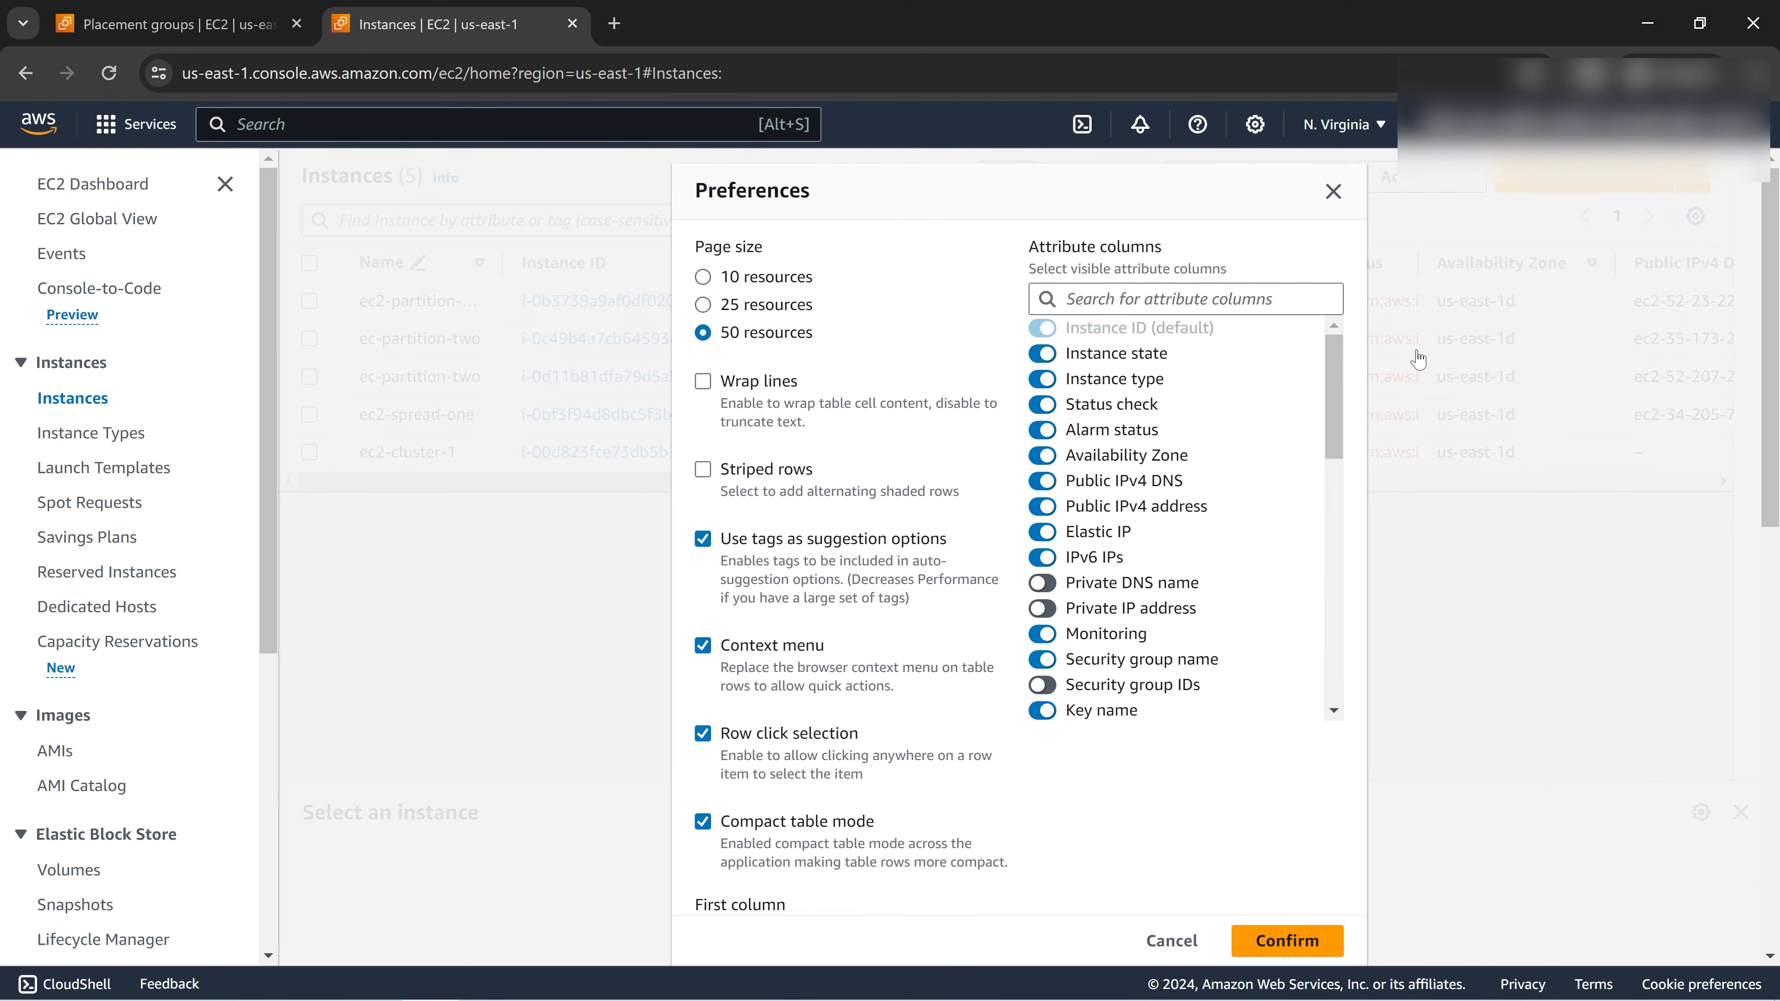
{"action": "left_click", "coordinate": [1333, 402]}
{"action": "left_click_drag", "start_coordinate": [1333, 402], "coordinate": [1331, 599]}
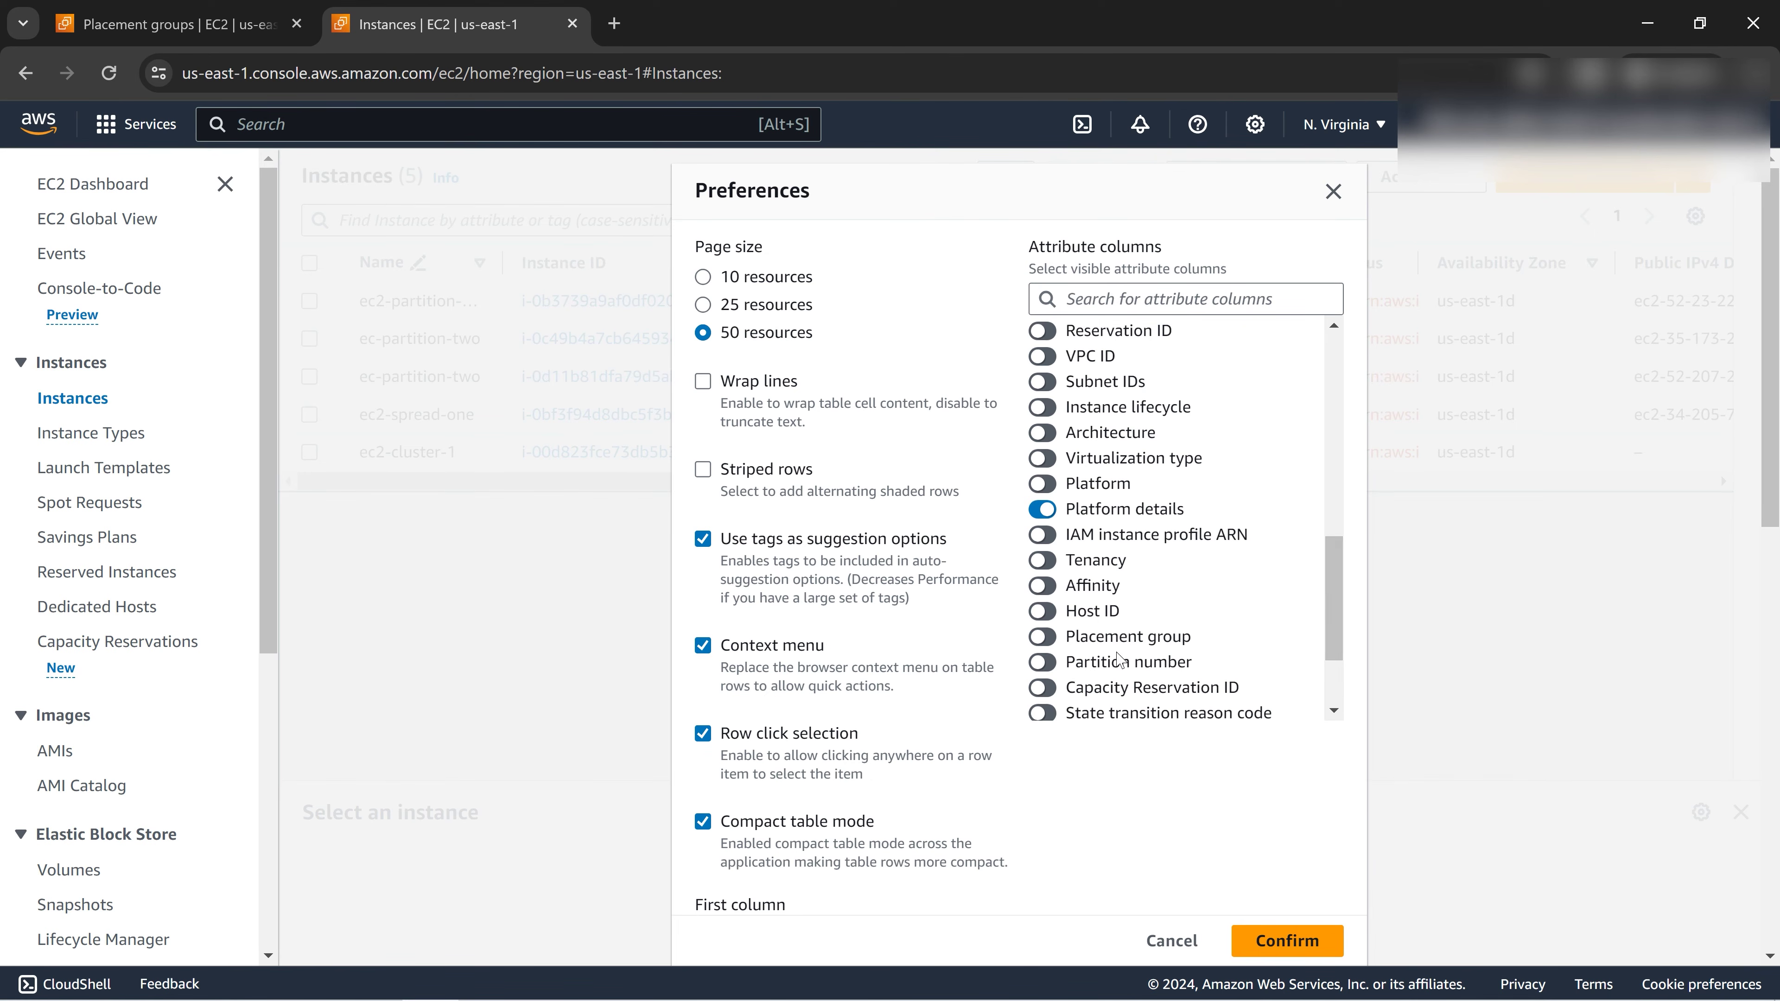
{"action": "left_click", "coordinate": [1044, 637]}
{"action": "left_click", "coordinate": [1044, 664]}
{"action": "left_click", "coordinate": [1261, 936]}
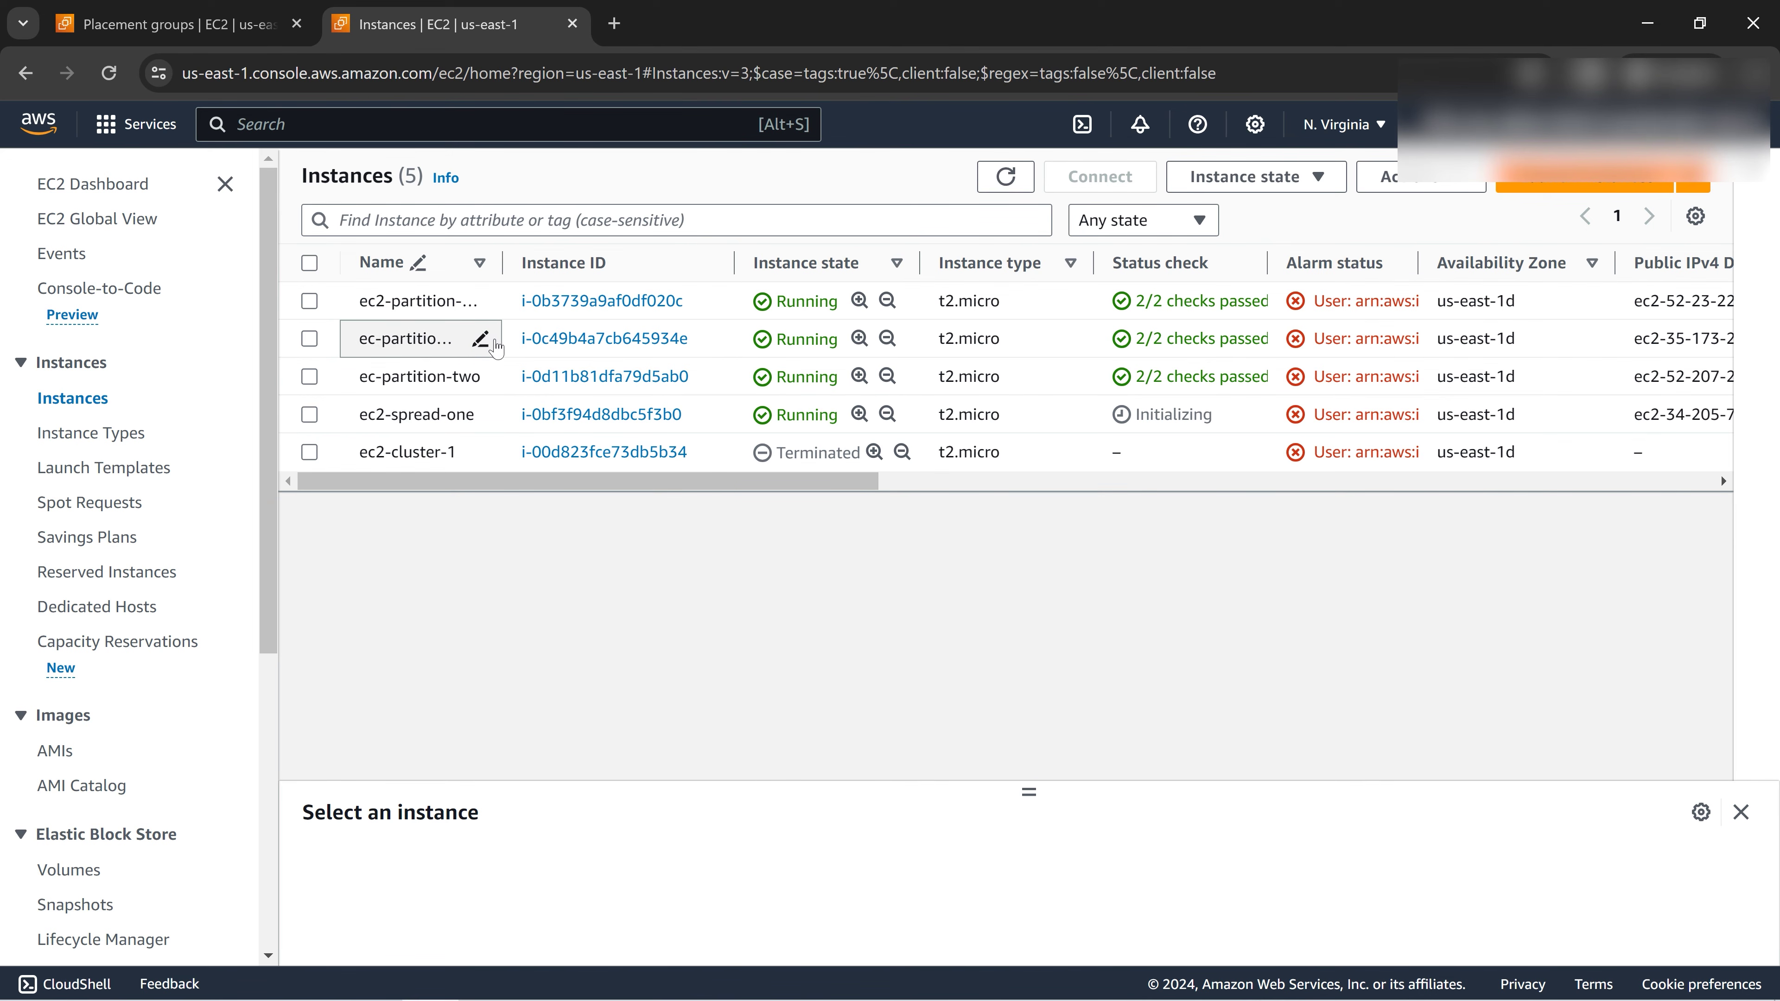
Step: Widen the Name column and examine the placement group and partition number of the three partition instances
{"action": "left_click_drag", "start_coordinate": [498, 263], "coordinate": [568, 263]}
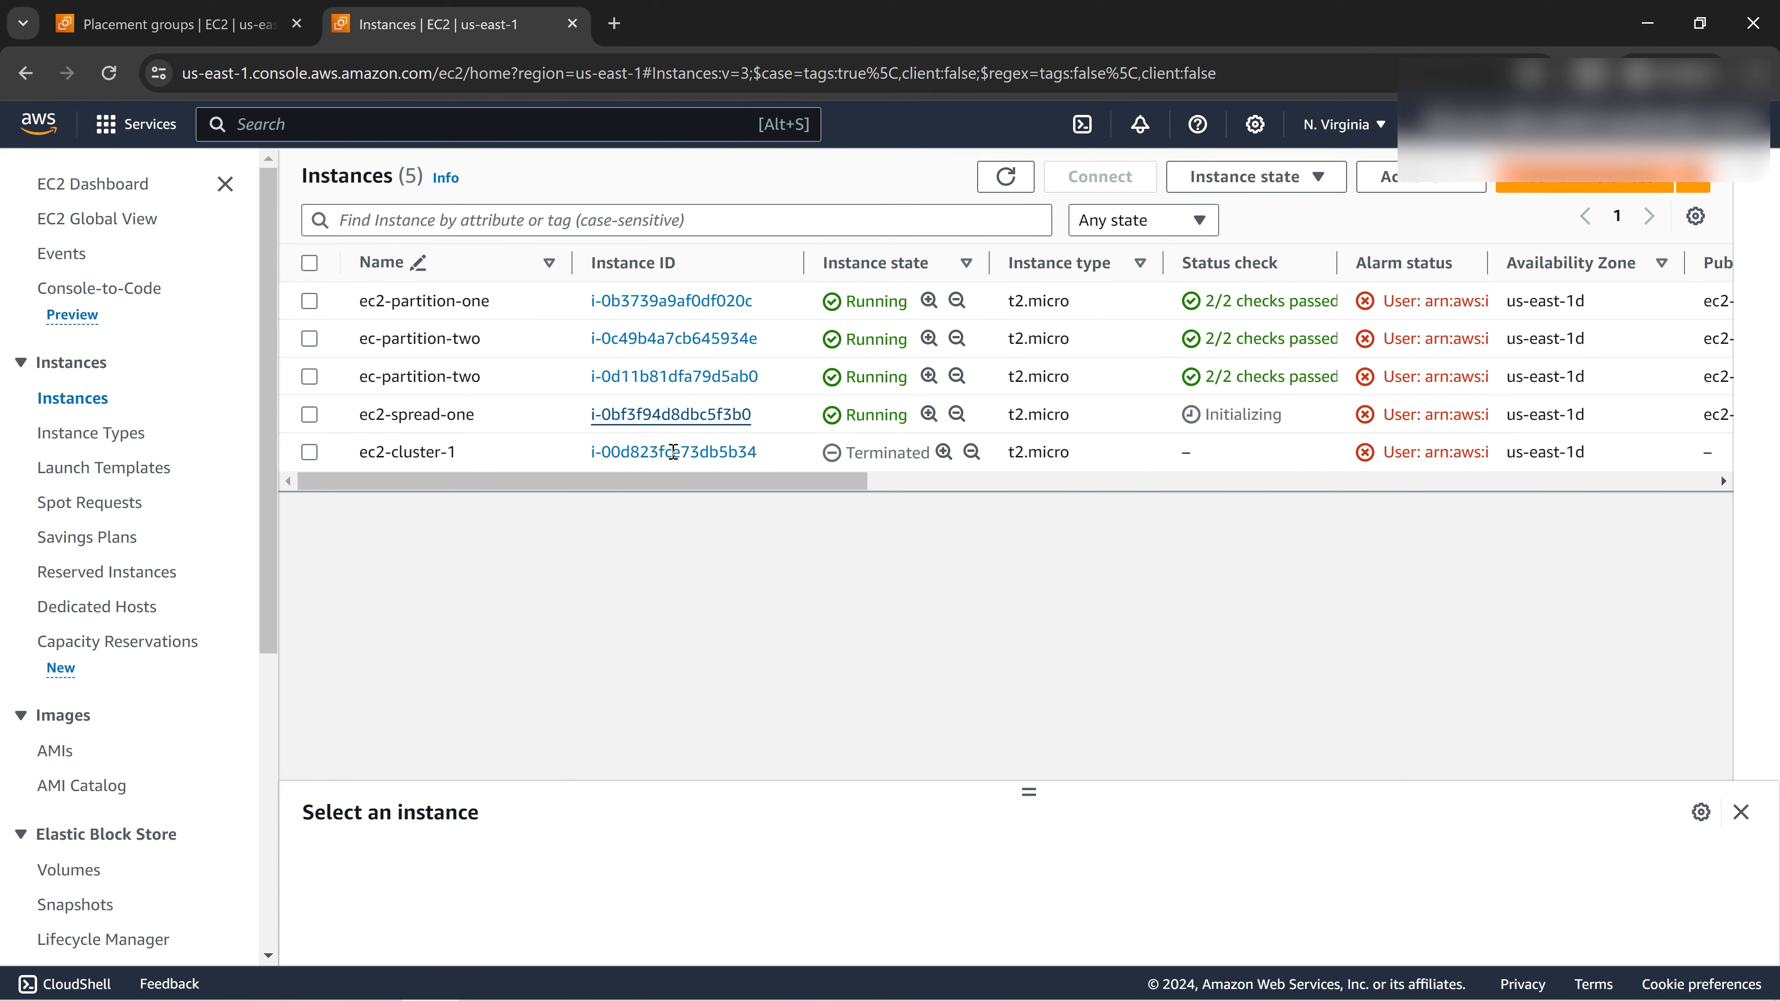
{"action": "left_click_drag", "start_coordinate": [735, 482], "coordinate": [1624, 489]}
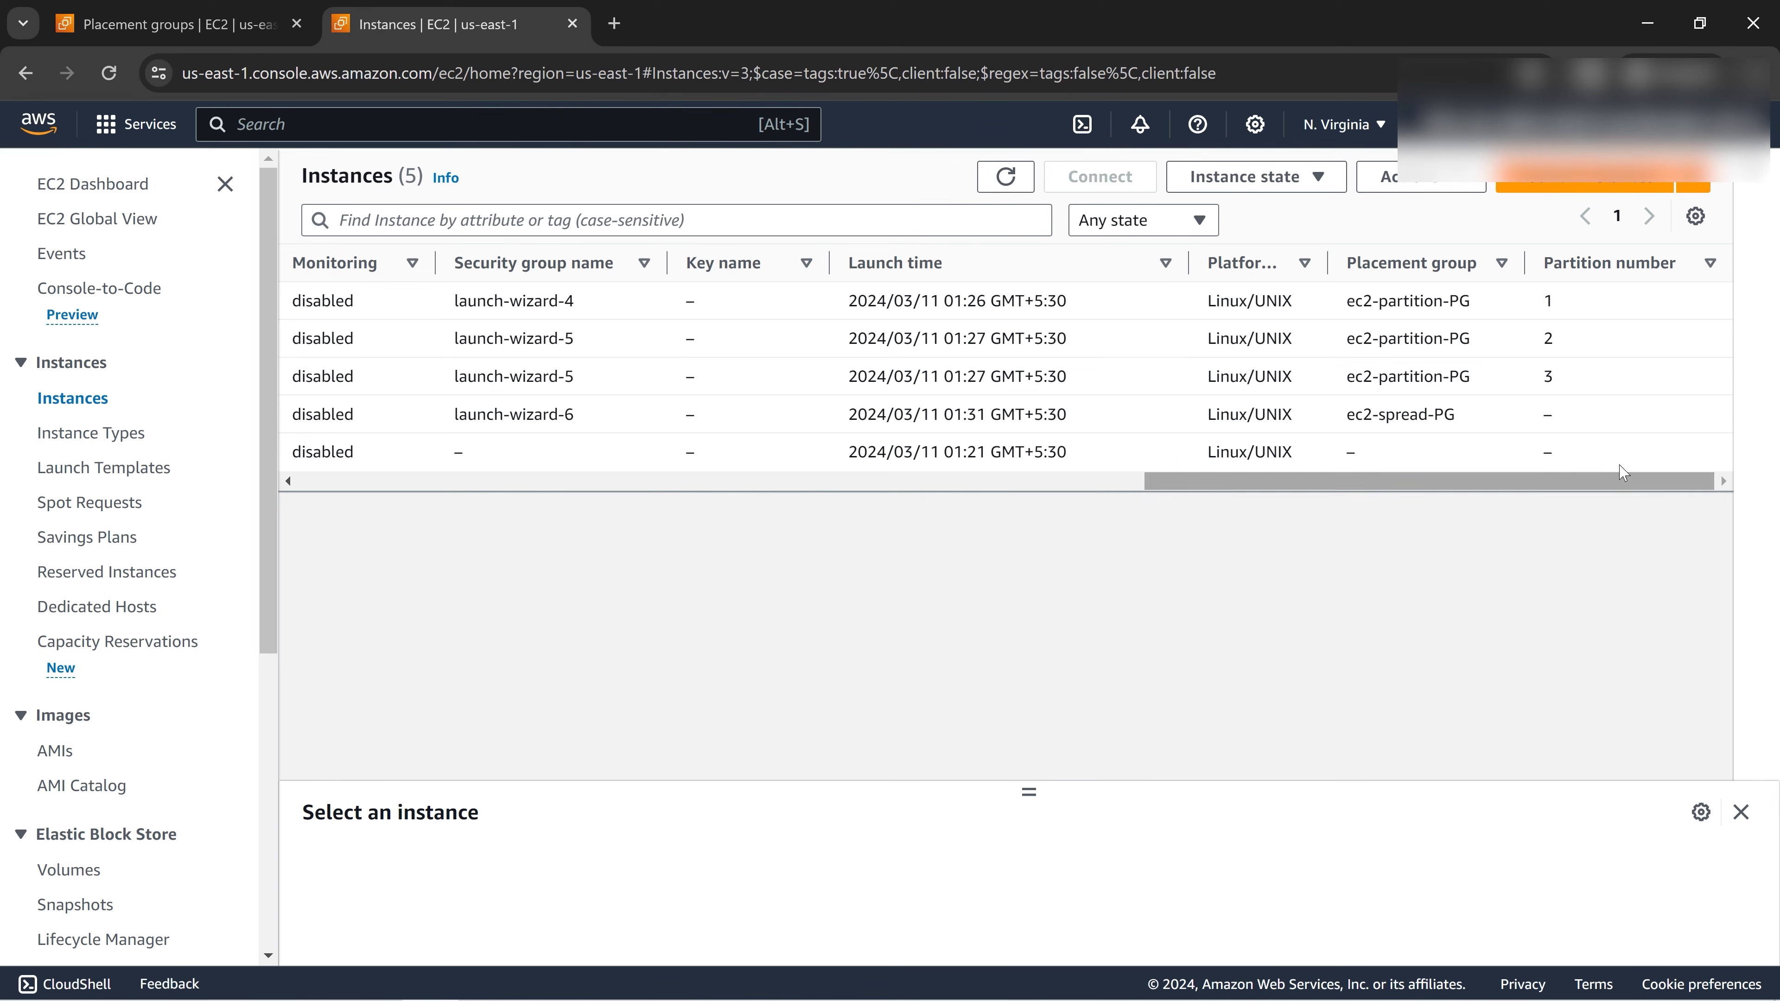
{"action": "left_click", "coordinate": [1547, 300]}
{"action": "left_click_drag", "start_coordinate": [1546, 299], "coordinate": [1573, 342]}
{"action": "left_click", "coordinate": [1569, 337]}
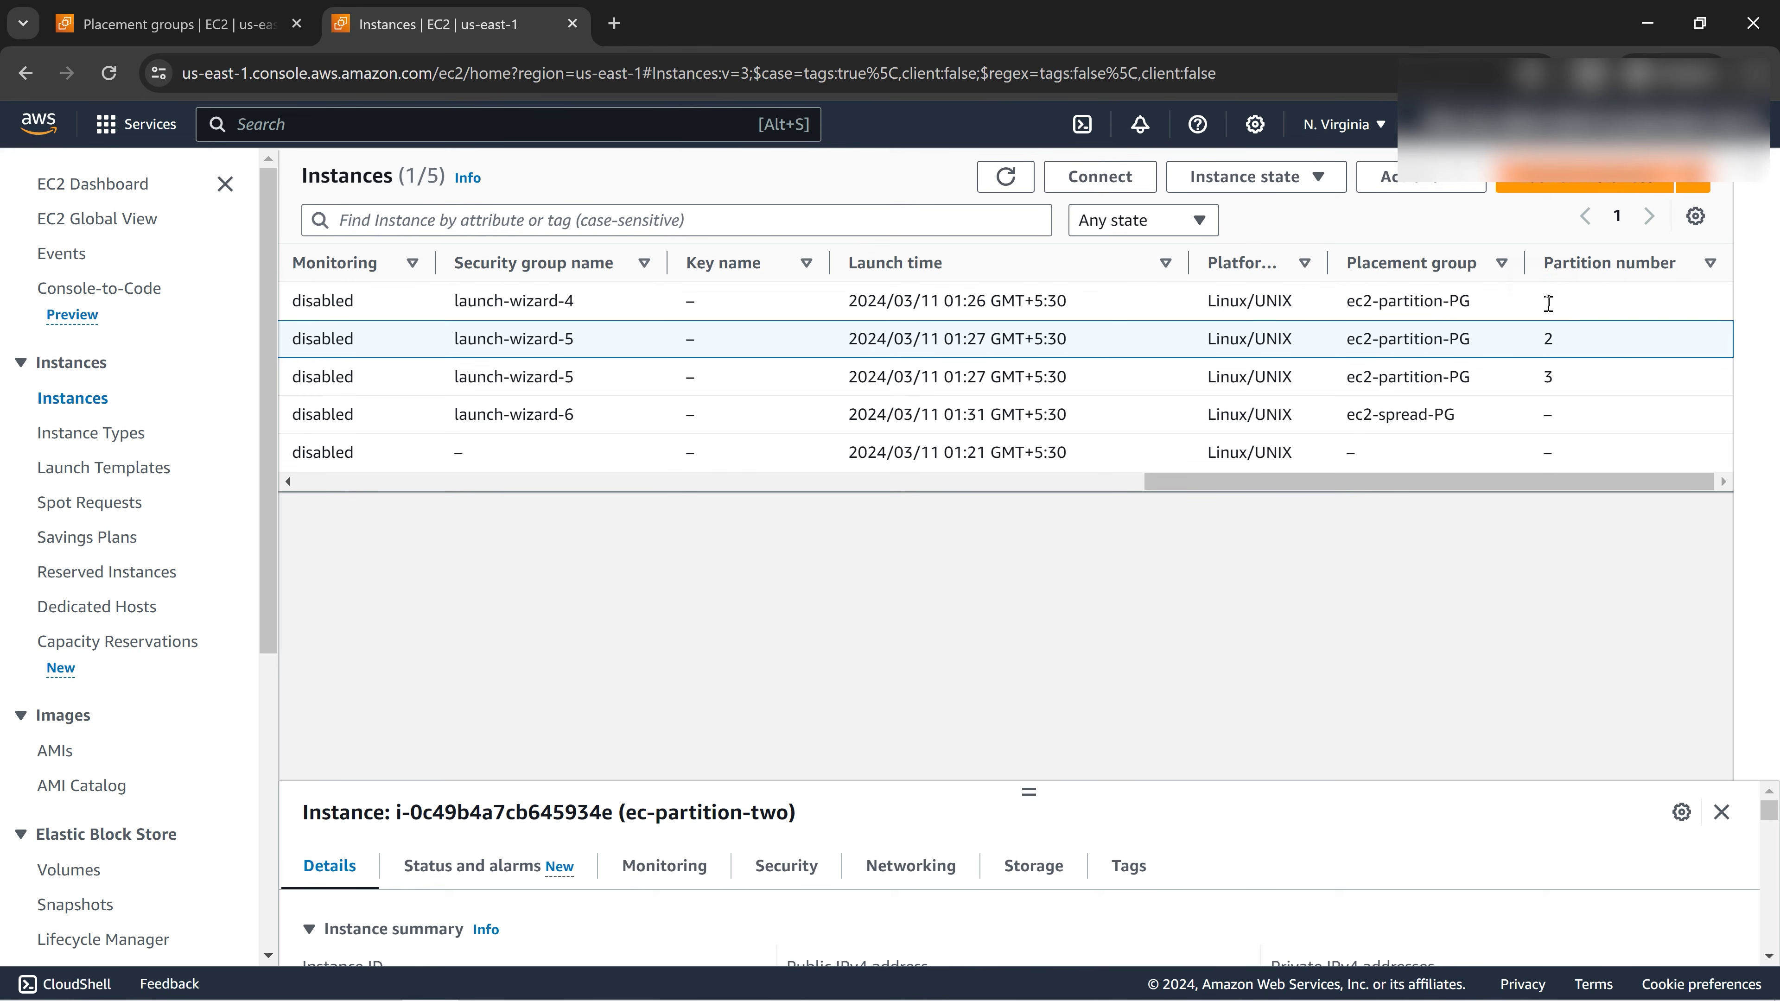
{"action": "left_click_drag", "start_coordinate": [1546, 300], "coordinate": [1583, 377]}
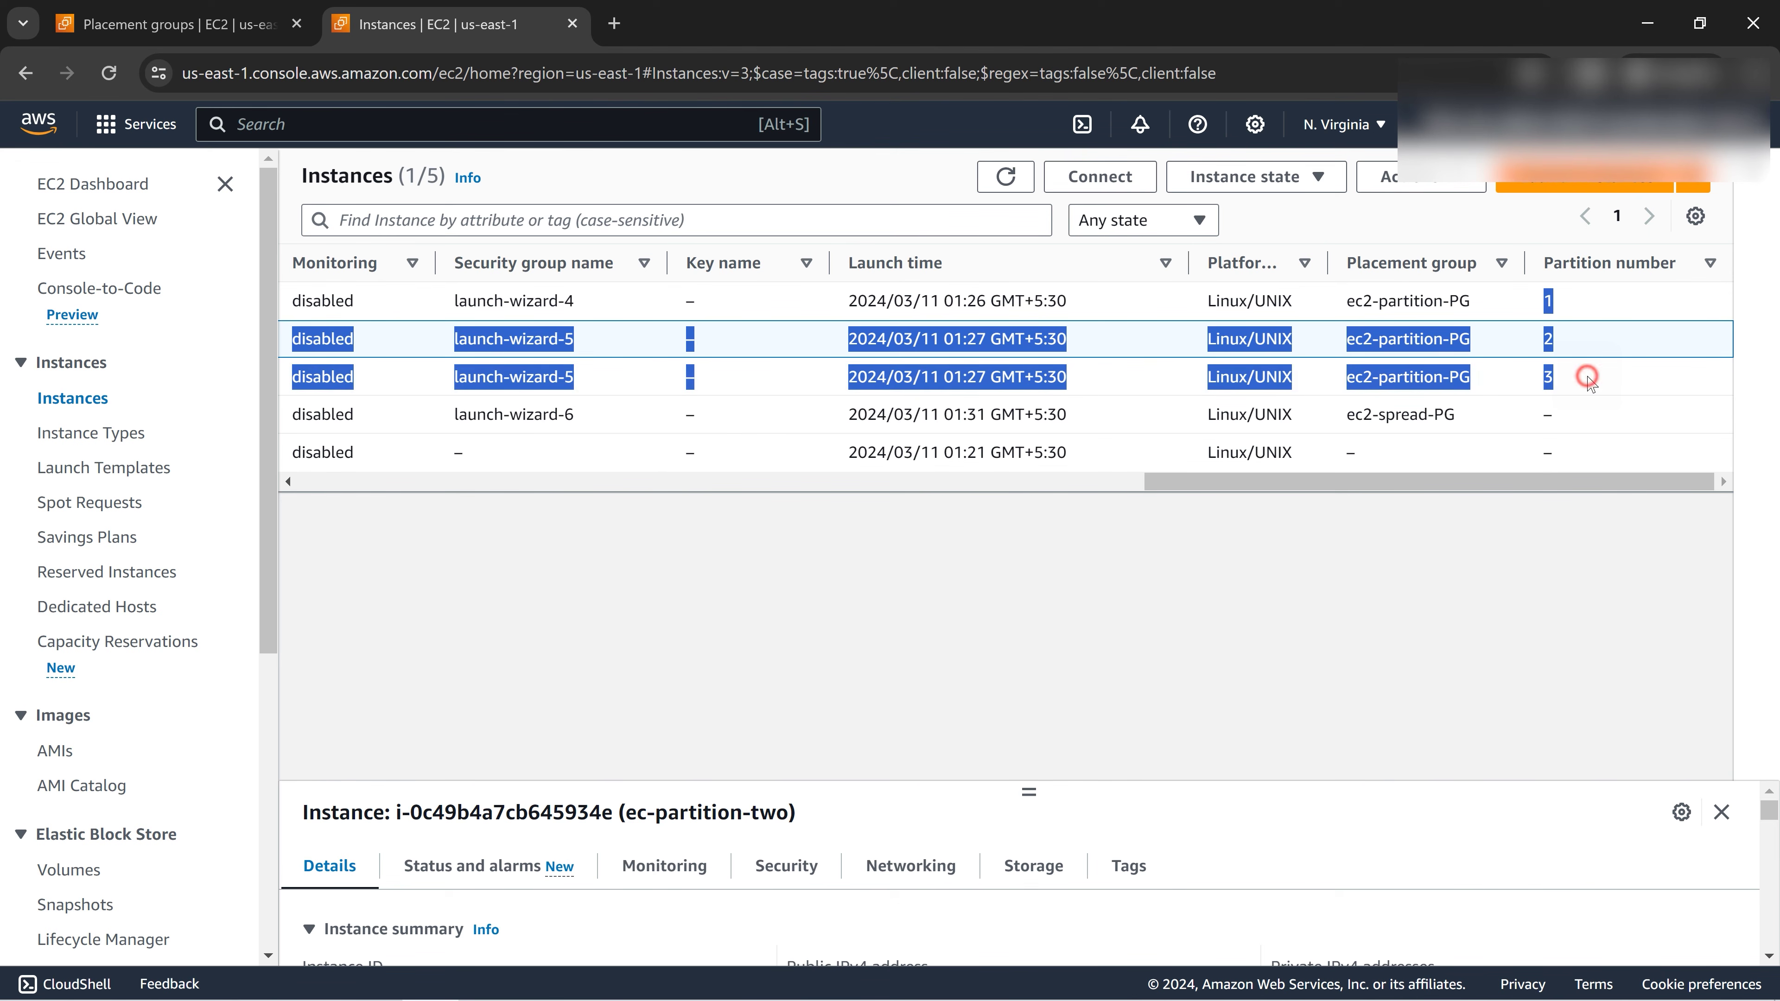
{"action": "left_click", "coordinate": [1577, 379]}
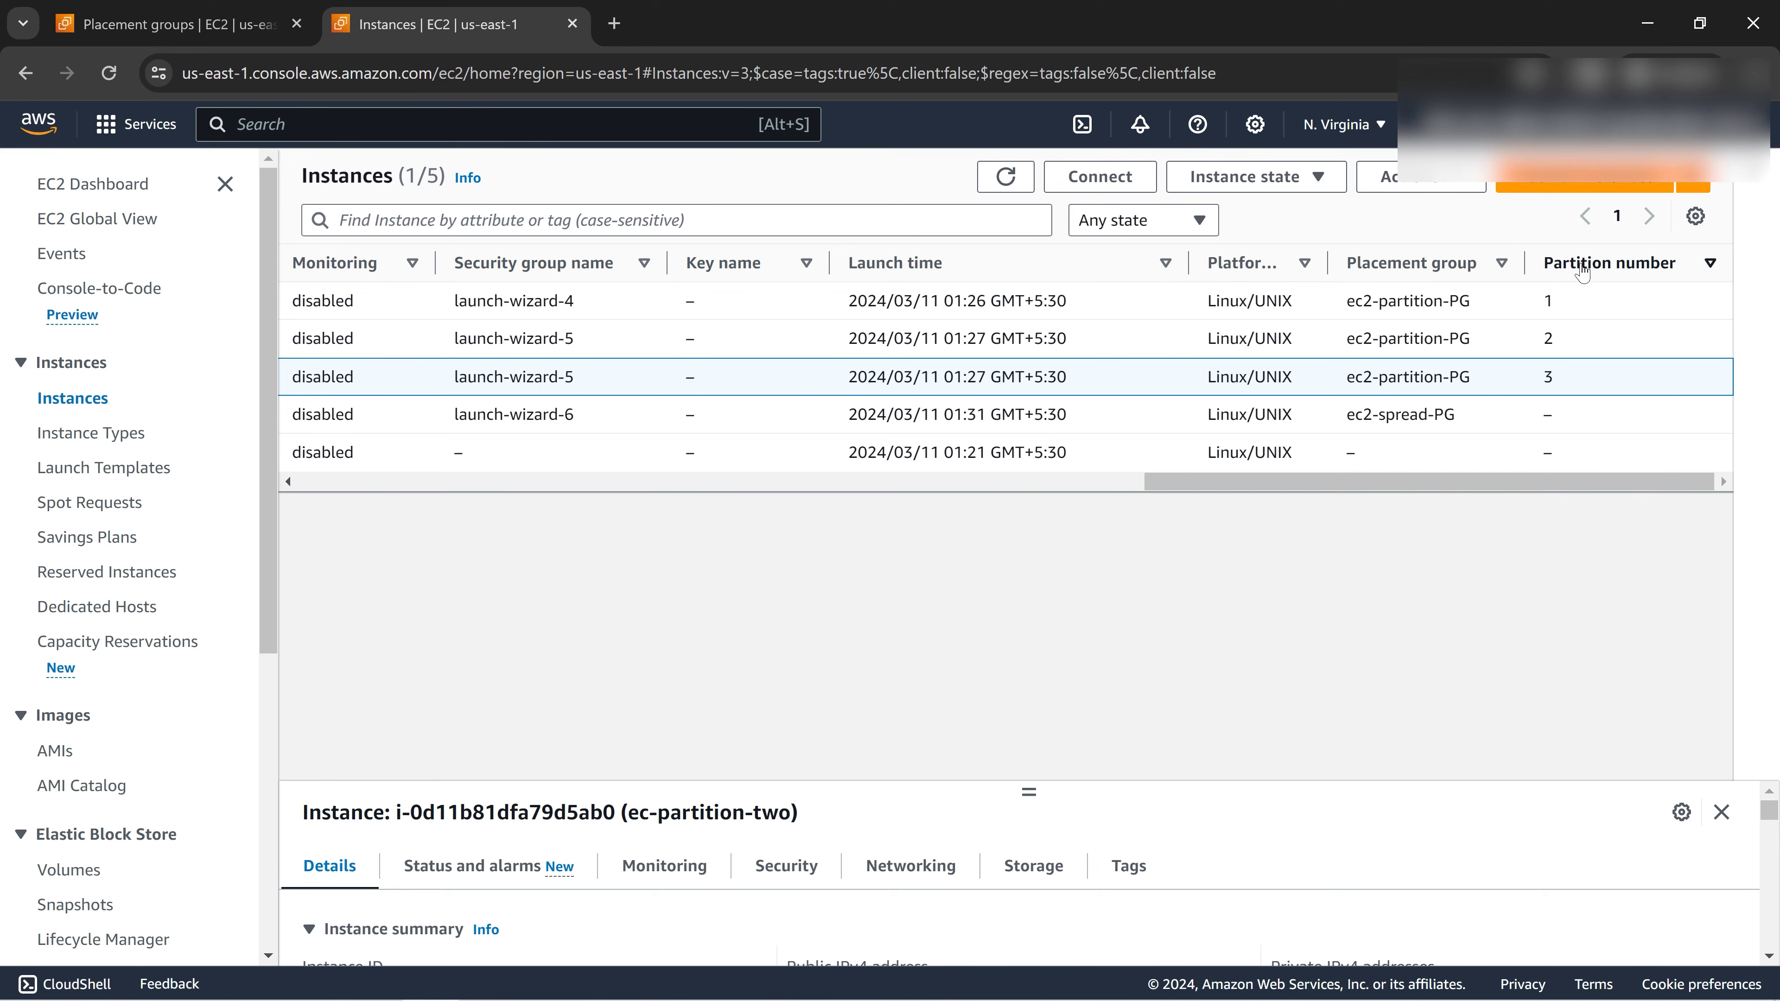
{"action": "double_click", "coordinate": [1548, 301]}
{"action": "left_click", "coordinate": [1591, 353]}
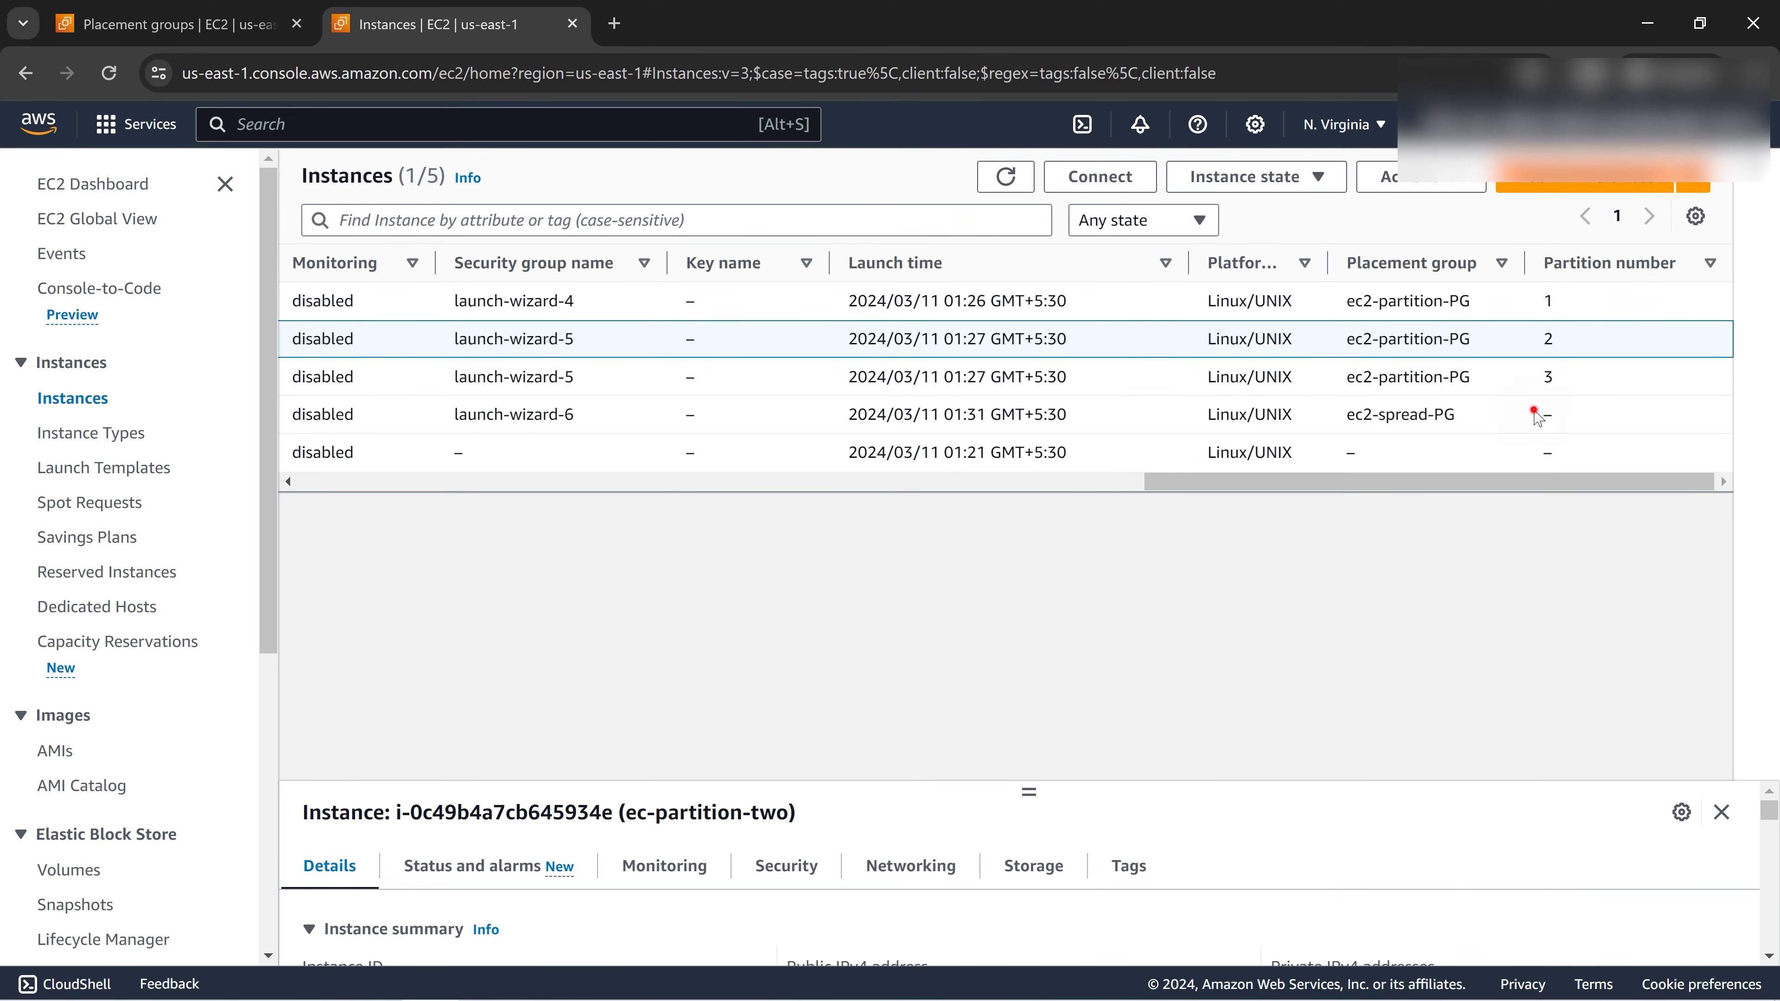
Step: Examine the placement group and partition number of ec2-spread-one, and clear its row selection
{"action": "left_click", "coordinate": [1560, 413]}
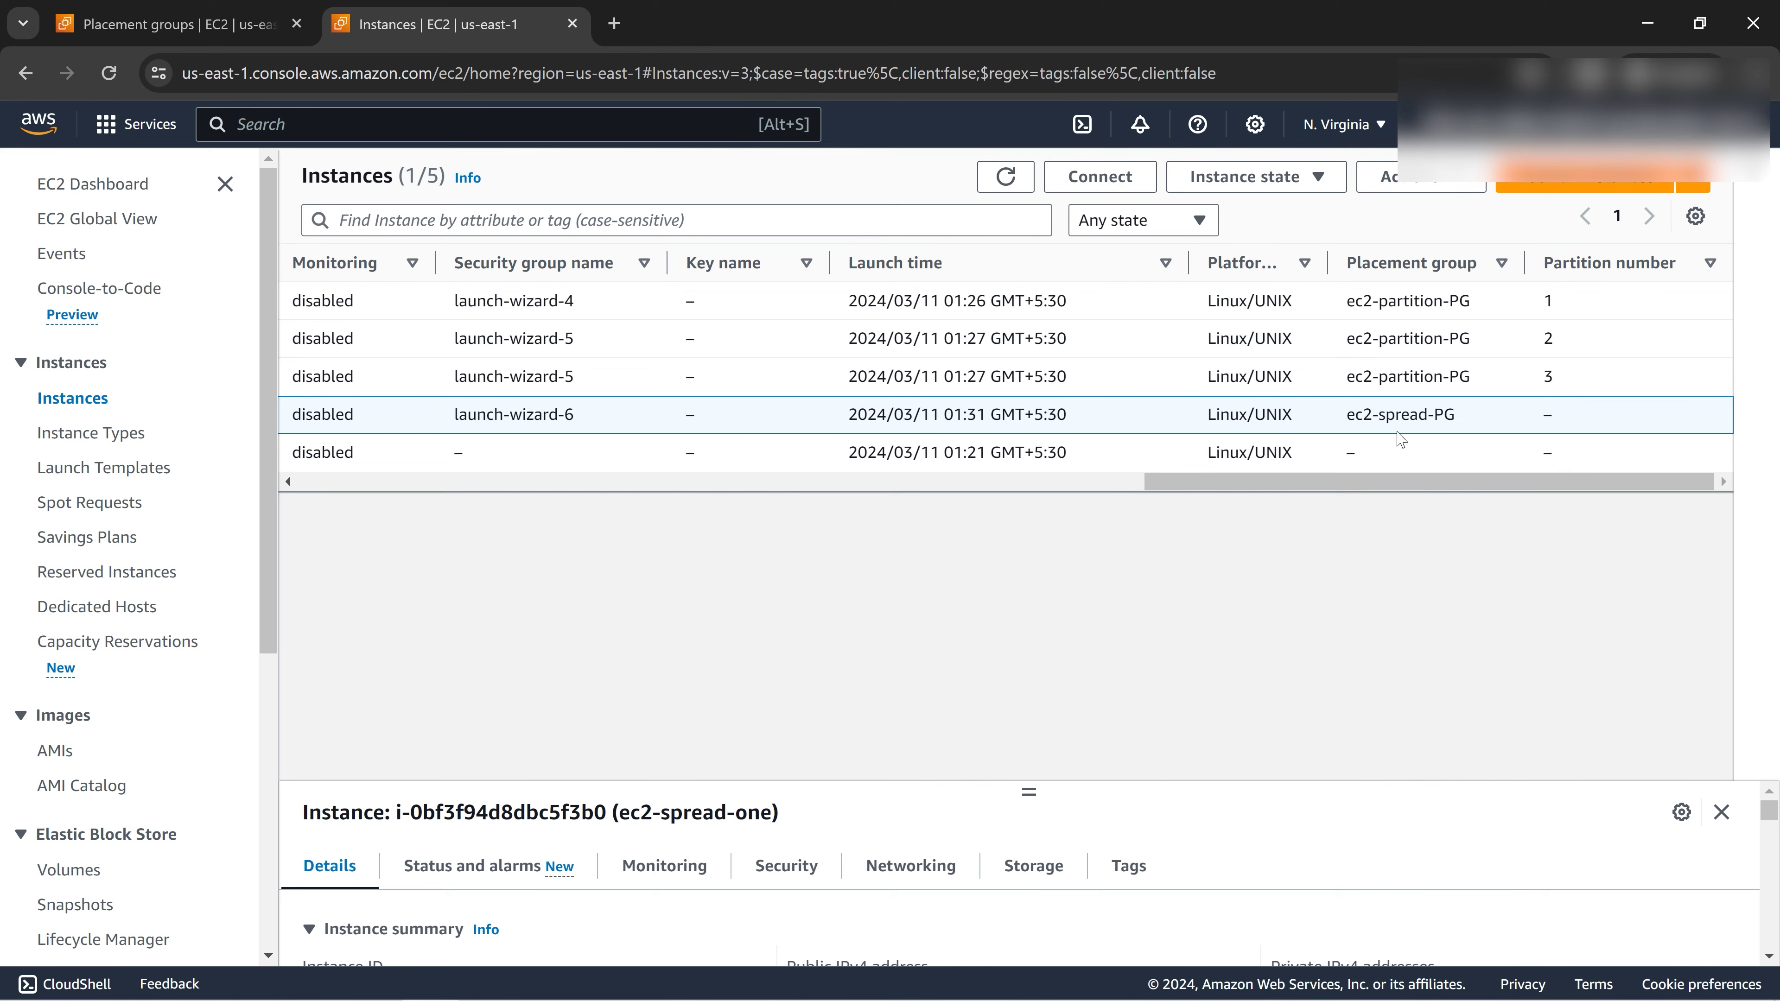
{"action": "double_click", "coordinate": [1547, 413]}
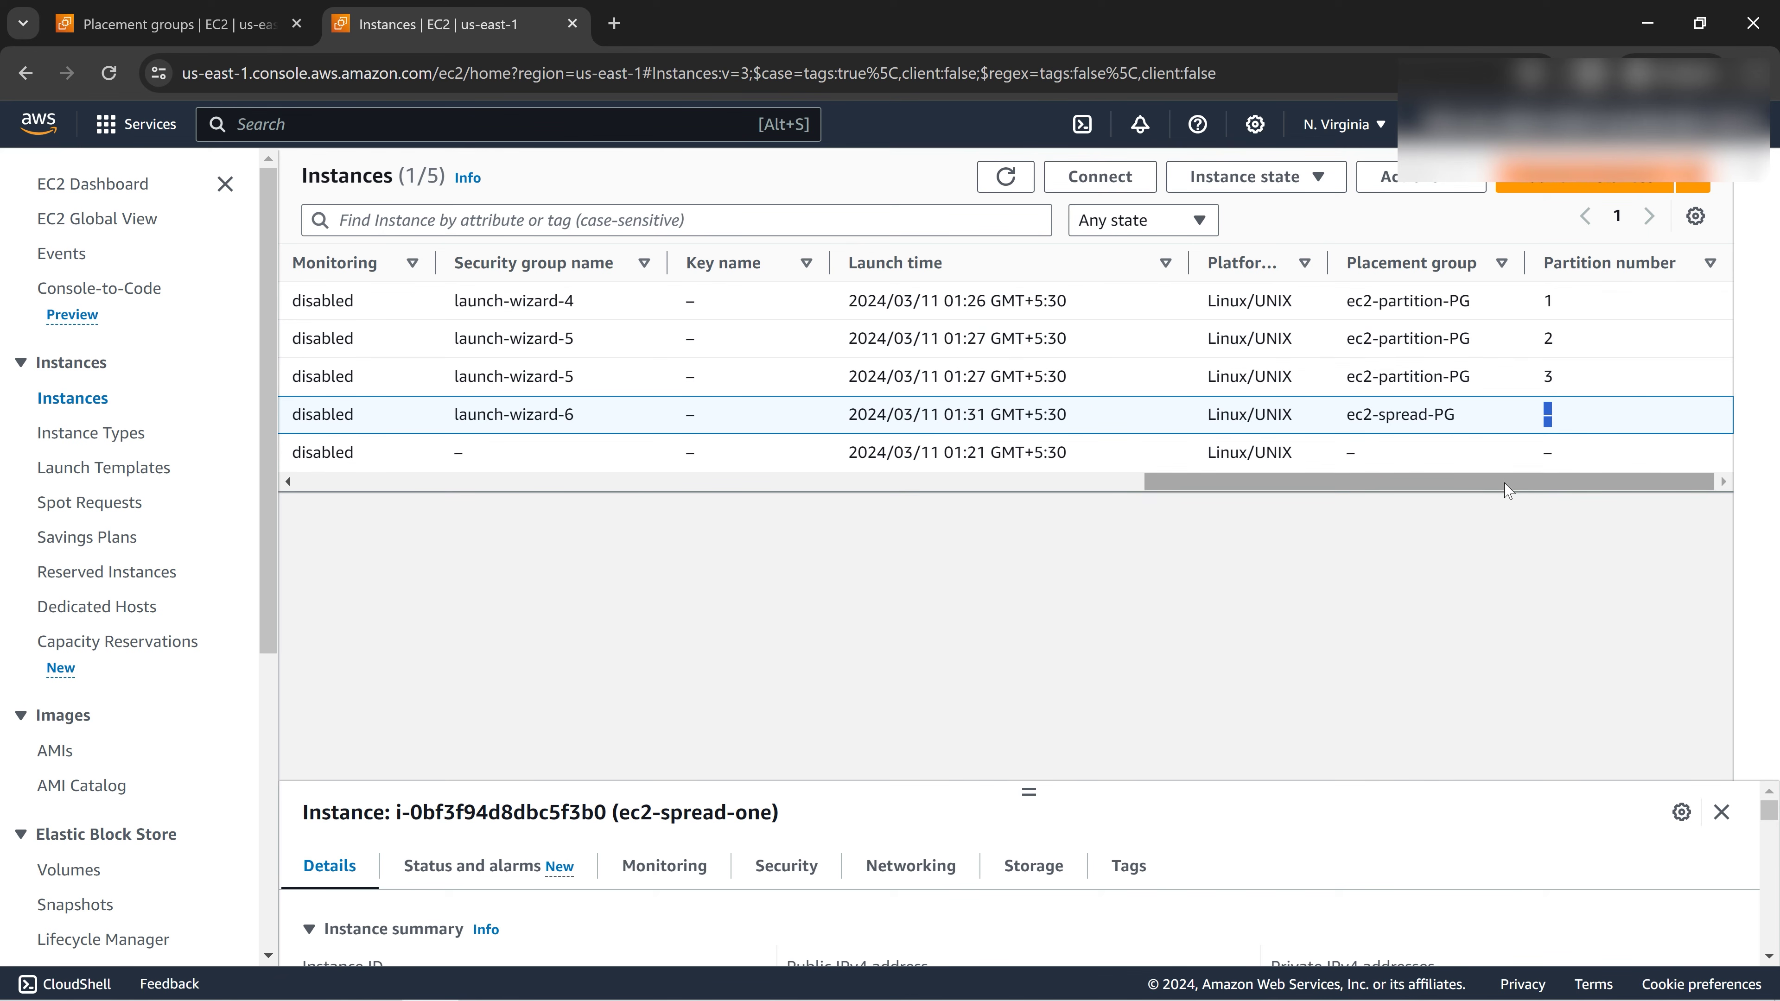
{"action": "left_click_drag", "start_coordinate": [1508, 490], "coordinate": [354, 420]}
{"action": "left_click", "coordinate": [311, 415]}
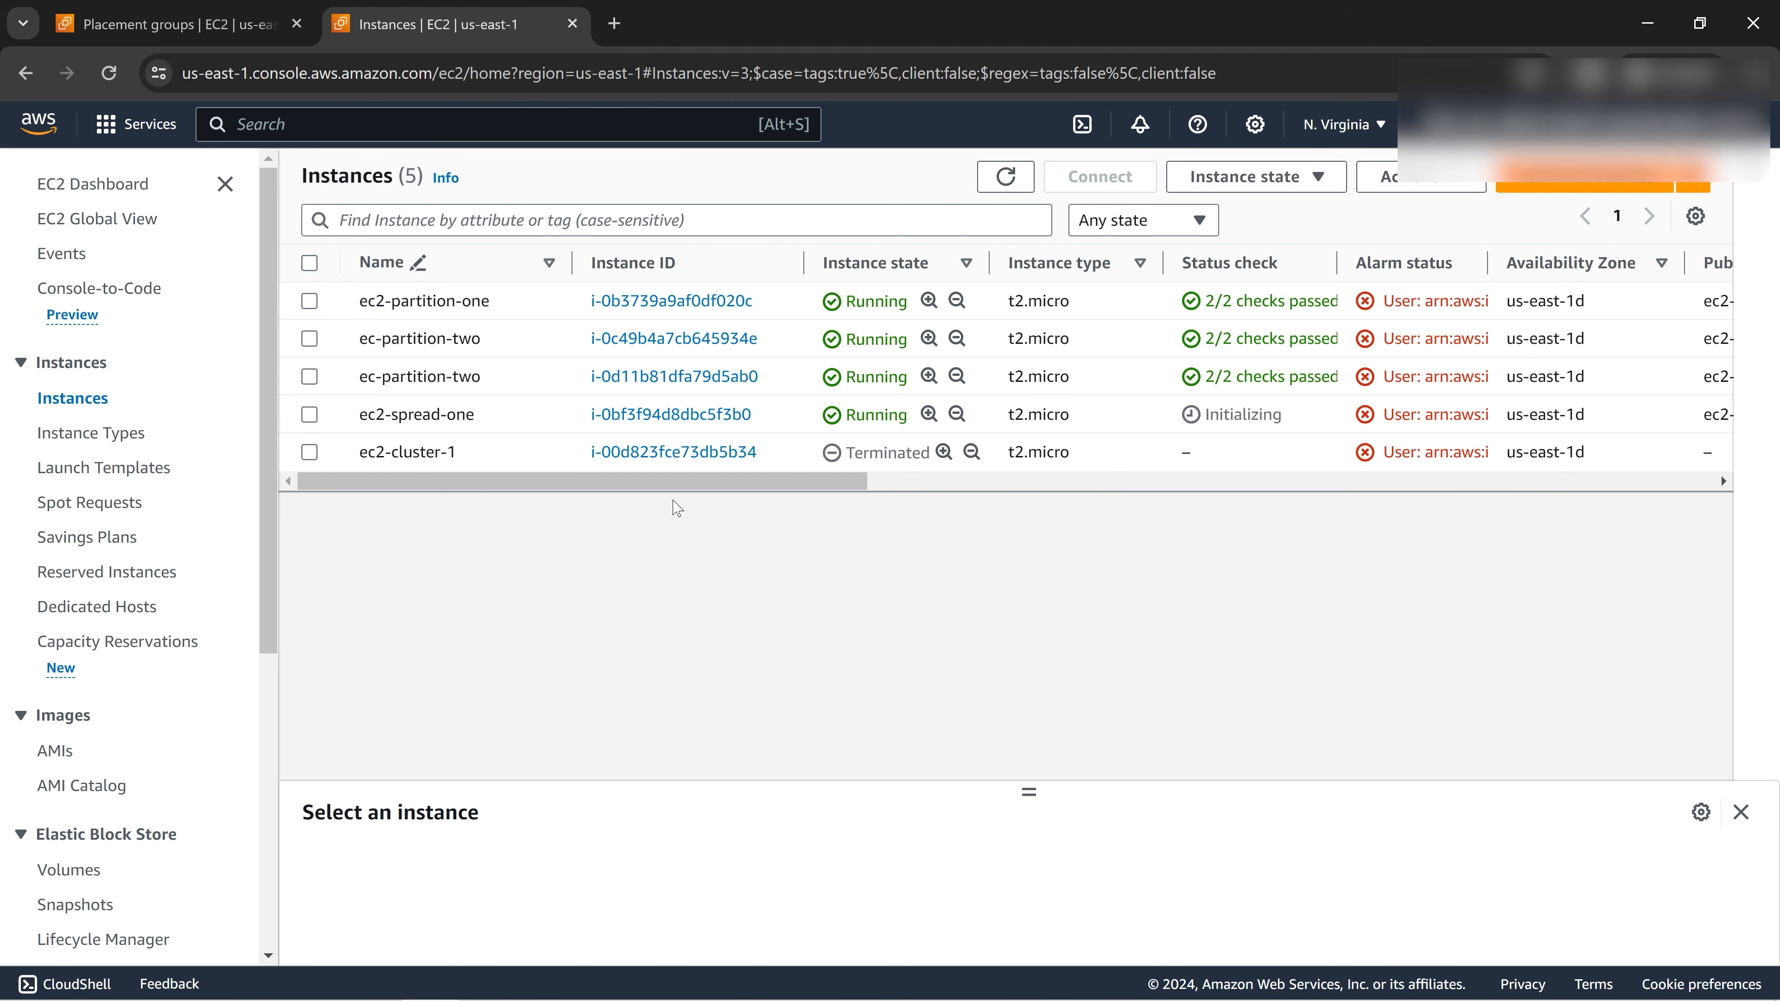